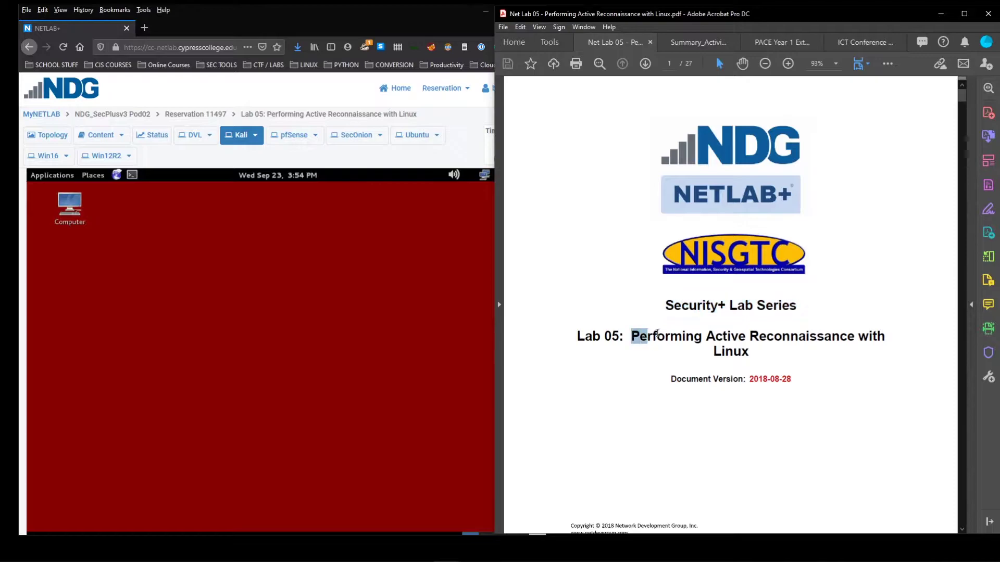
Scroll the Lab 05 PDF from its cover page down to the Contents on page 2
{"action": "mouse_move", "coordinate": [751, 338]}
{"action": "left_mouse_down"}
{"action": "mouse_move", "coordinate": [710, 352]}
{"action": "mouse_move", "coordinate": [748, 354]}
{"action": "left_mouse_up"}
{"action": "left_click", "coordinate": [740, 355]}
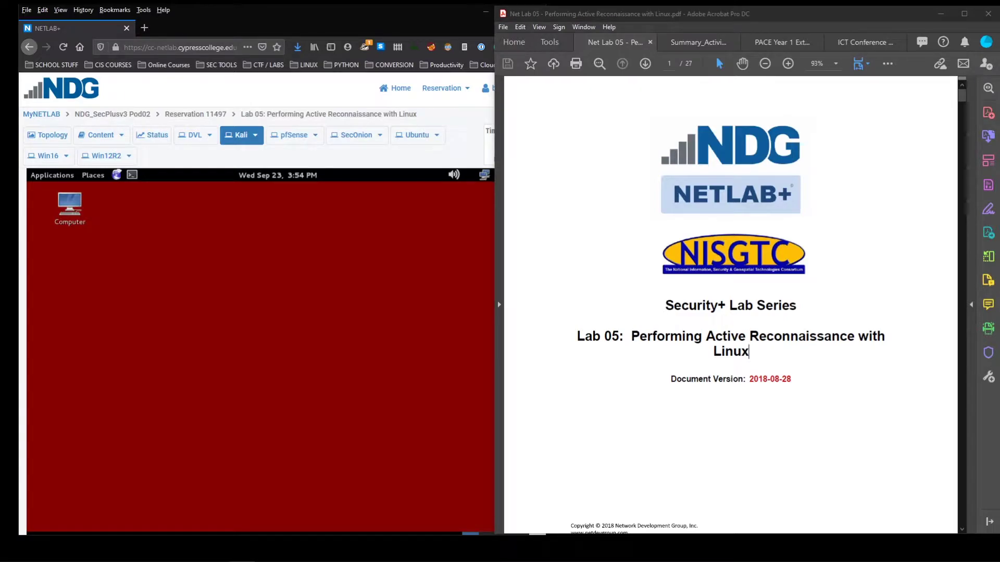
{"action": "left_click", "coordinate": [587, 344]}
{"action": "scroll", "coordinate": [591, 348], "scroll_direction": "down", "scroll_amount": 5}
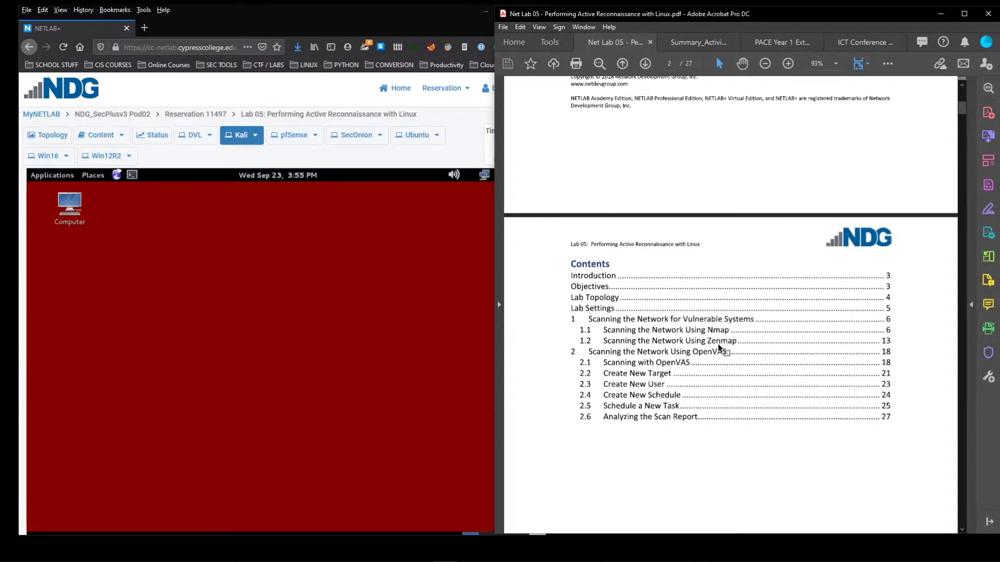
Scroll the lab guide to section 1.1's Nmap steps on page 6, then show the NETLAB+ topology diagram
{"action": "scroll", "coordinate": [672, 373], "scroll_direction": "down", "scroll_amount": 1}
{"action": "scroll", "coordinate": [669, 368], "scroll_direction": "down", "scroll_amount": 1}
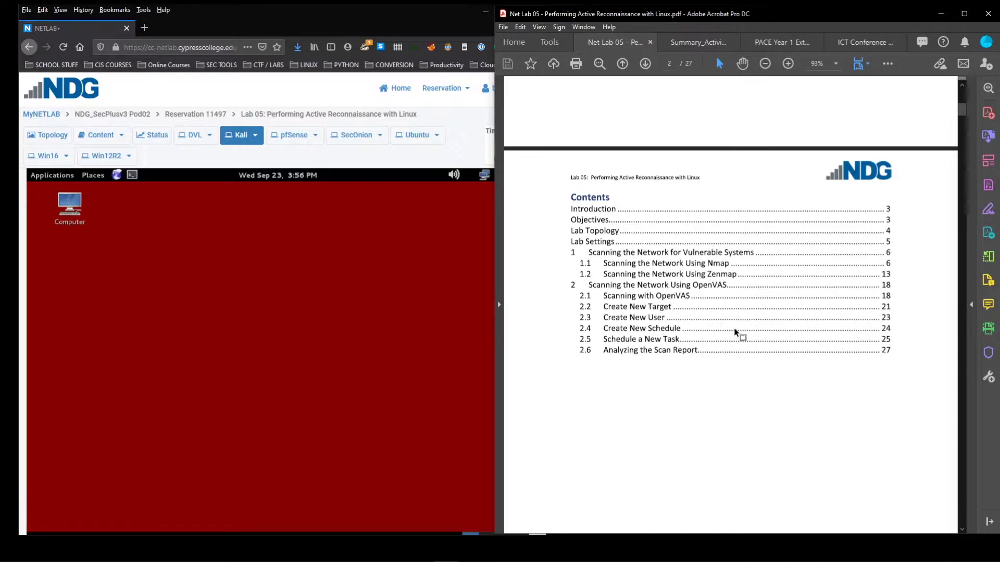
{"action": "scroll", "coordinate": [674, 380], "scroll_direction": "down", "scroll_amount": 1}
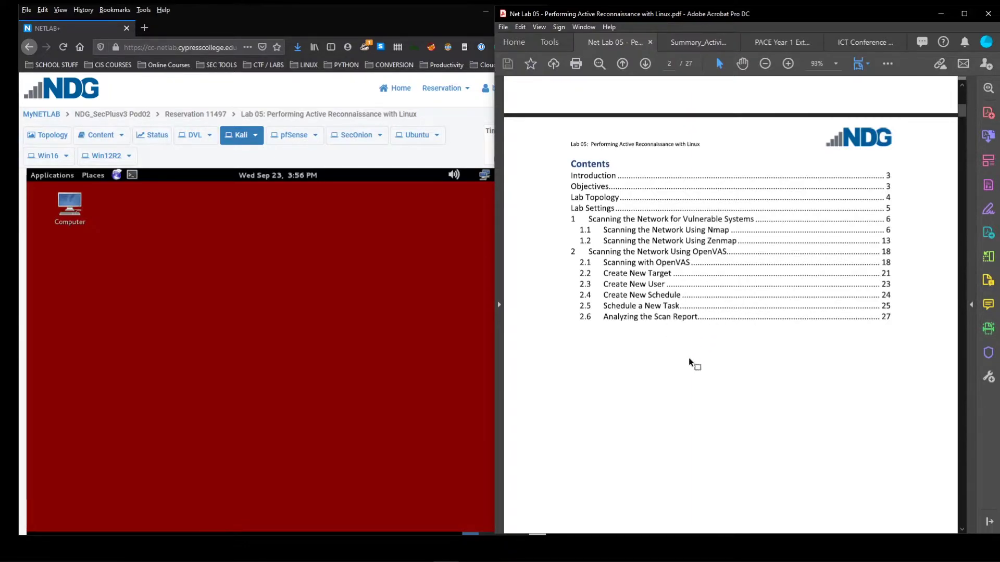
{"action": "scroll", "coordinate": [685, 361], "scroll_direction": "down", "scroll_amount": 3}
{"action": "scroll", "coordinate": [685, 361], "scroll_direction": "down", "scroll_amount": 15}
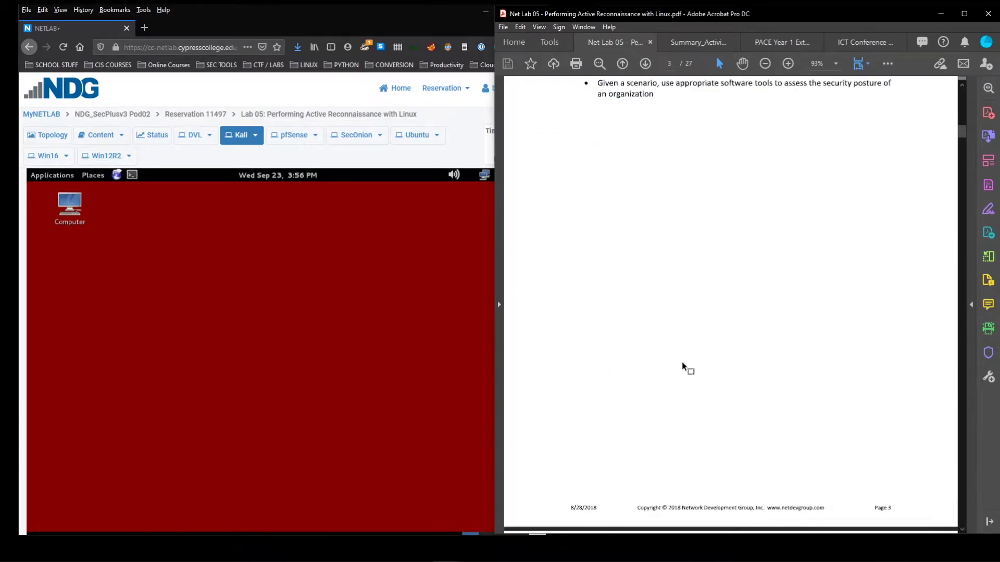
{"action": "scroll", "coordinate": [674, 365], "scroll_direction": "down", "scroll_amount": 14}
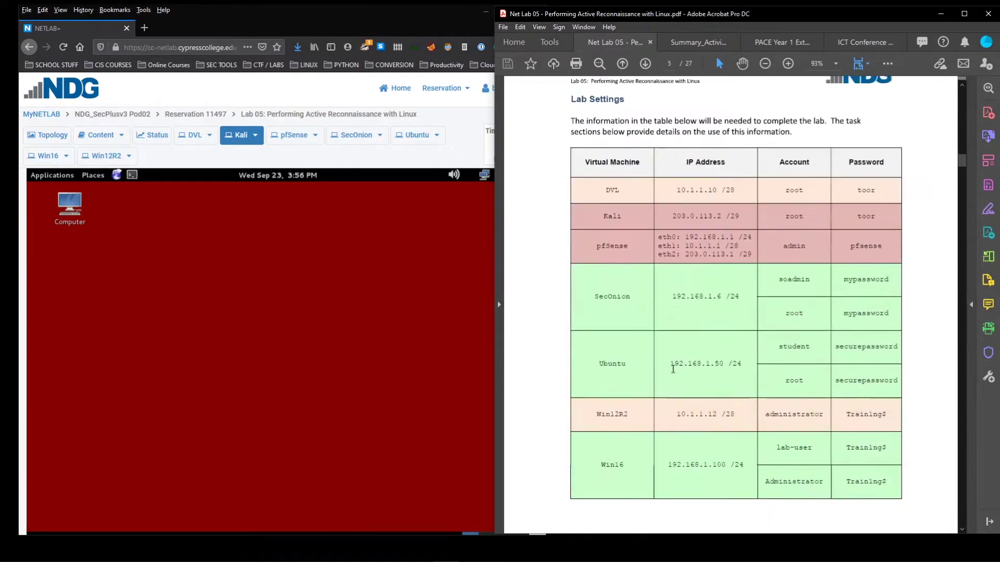
{"action": "scroll", "coordinate": [673, 366], "scroll_direction": "down", "scroll_amount": 5}
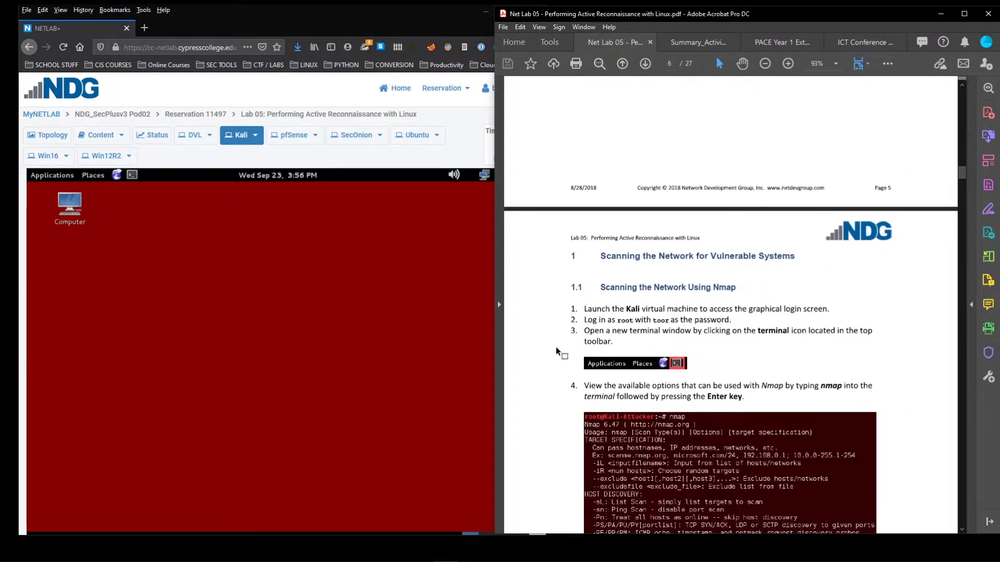
{"action": "scroll", "coordinate": [556, 351], "scroll_direction": "down", "scroll_amount": 2}
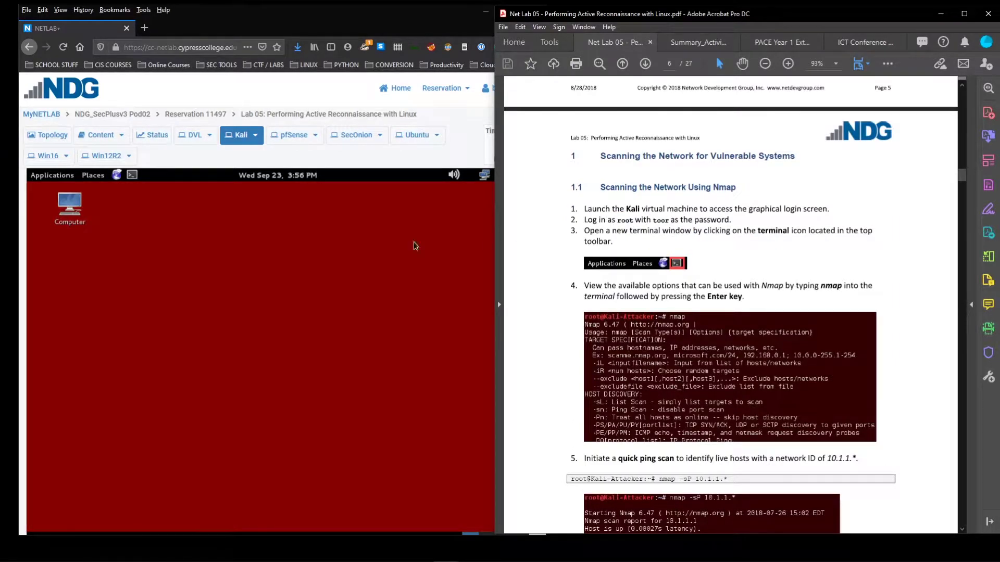
{"action": "left_click", "coordinate": [486, 246]}
{"action": "left_click", "coordinate": [46, 135]}
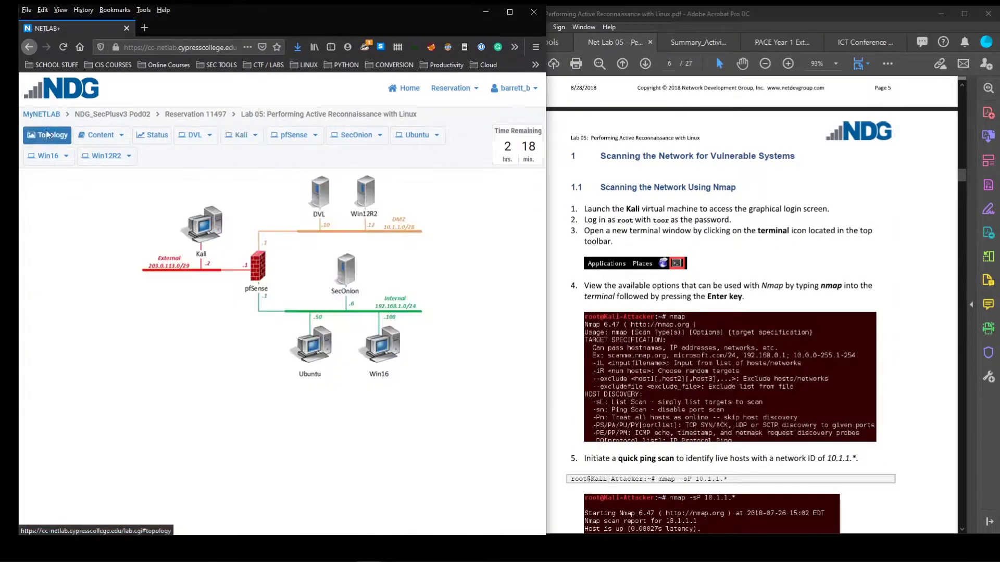
Open a root terminal on the Kali machine and run nmap to list its options
{"action": "left_click", "coordinate": [197, 237]}
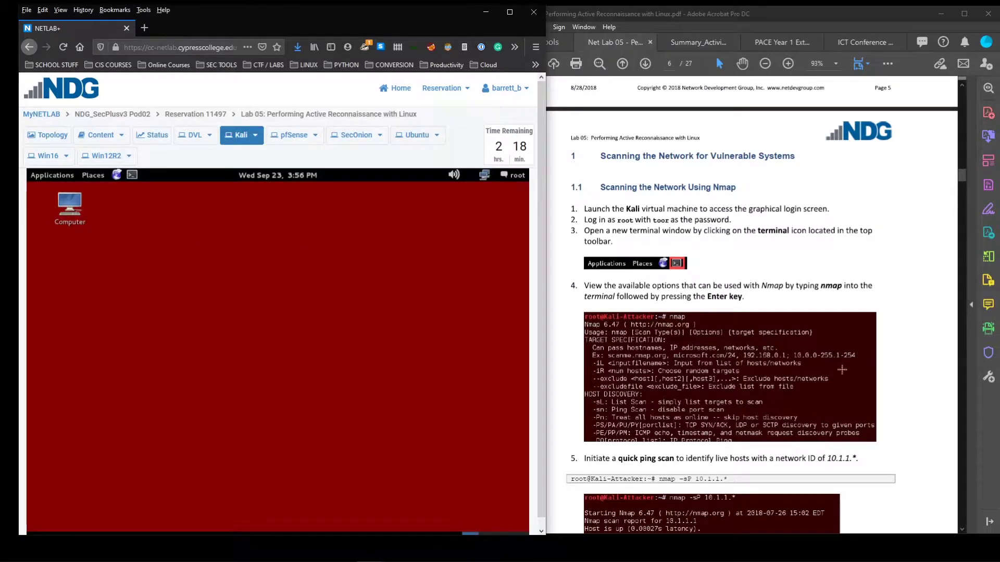
{"action": "left_click", "coordinate": [132, 176]}
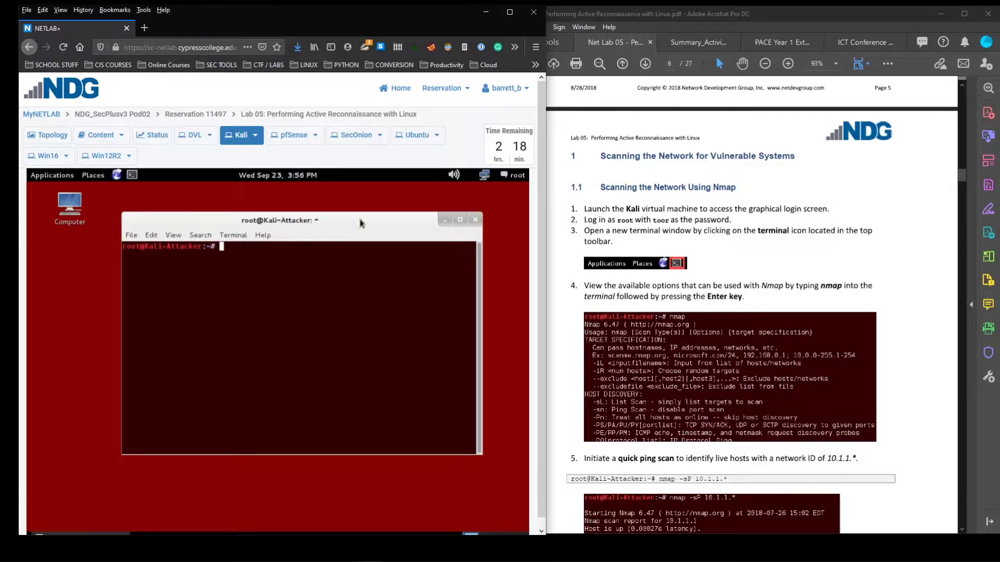
{"action": "type", "text": "nmap"}
{"action": "key", "text": "Return"}
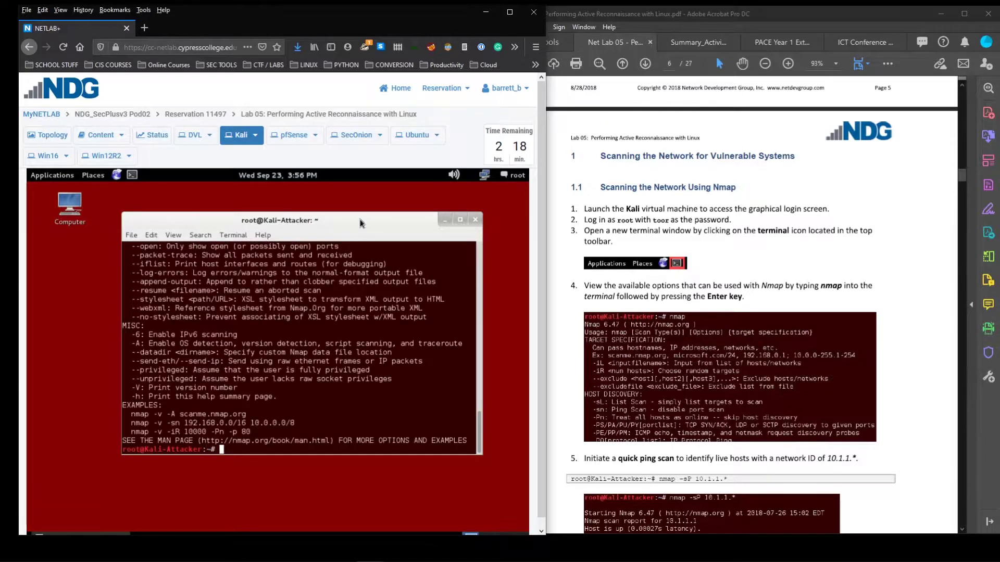
Scroll up the nmap help and highlight the -sn ping scan option
{"action": "mouse_move", "coordinate": [361, 219]}
{"action": "left_mouse_down"}
{"action": "mouse_move", "coordinate": [359, 193]}
{"action": "mouse_move", "coordinate": [350, 206]}
{"action": "left_mouse_up"}
{"action": "scroll", "coordinate": [298, 377], "scroll_direction": "up", "scroll_amount": 10}
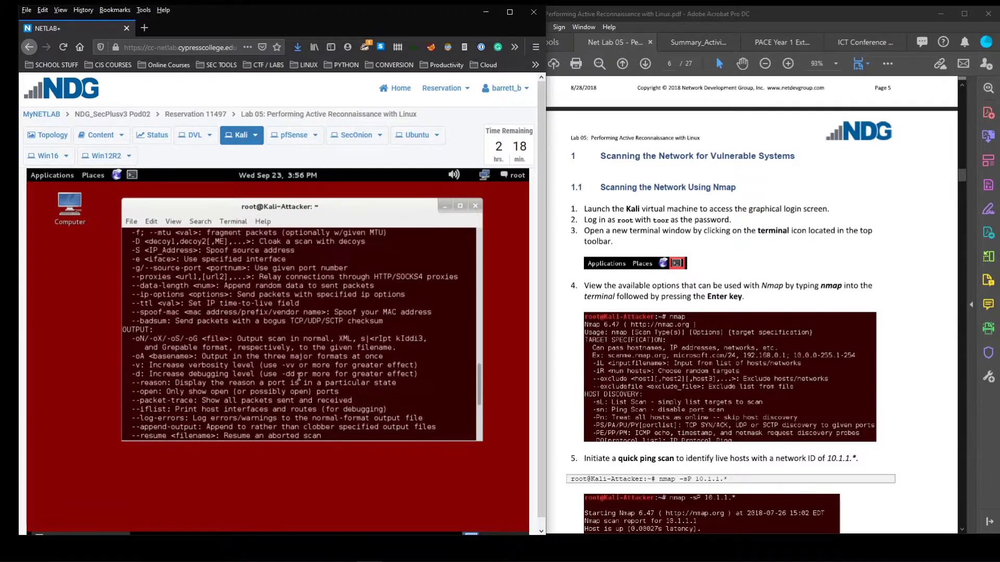
{"action": "scroll", "coordinate": [298, 376], "scroll_direction": "up", "scroll_amount": 10}
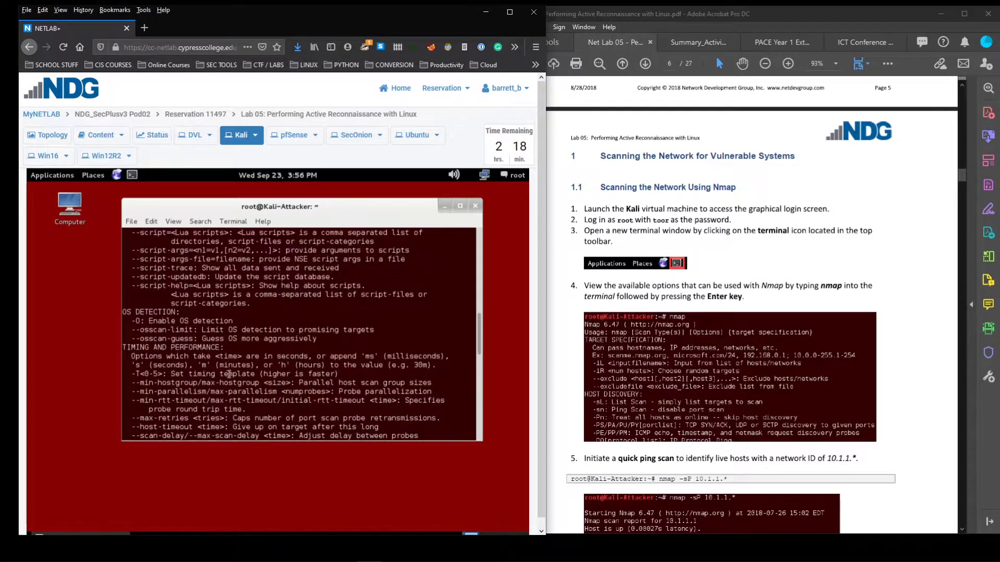
{"action": "scroll", "coordinate": [223, 374], "scroll_direction": "up", "scroll_amount": 10}
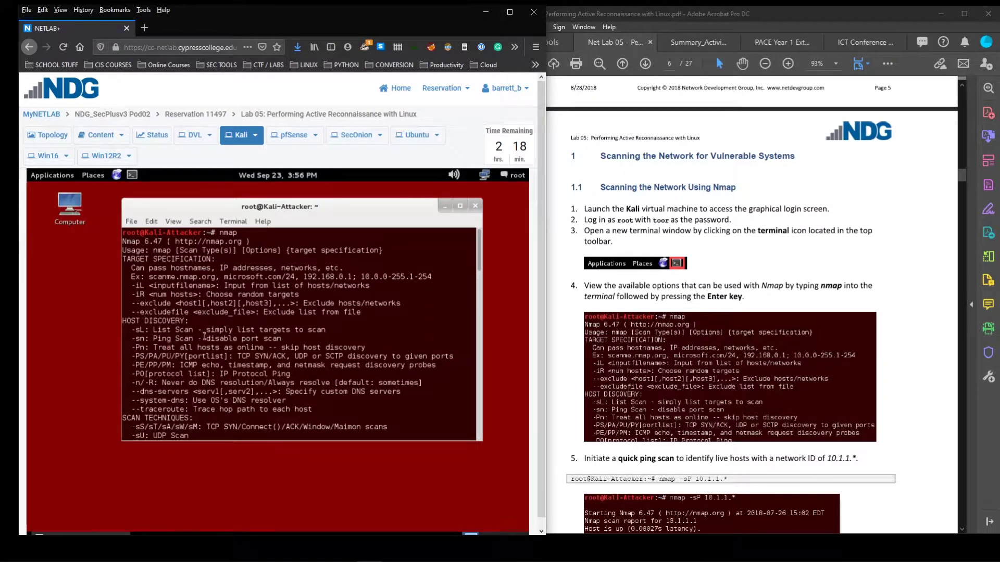
{"action": "left_click_drag", "start_coordinate": [134, 338], "coordinate": [182, 339]}
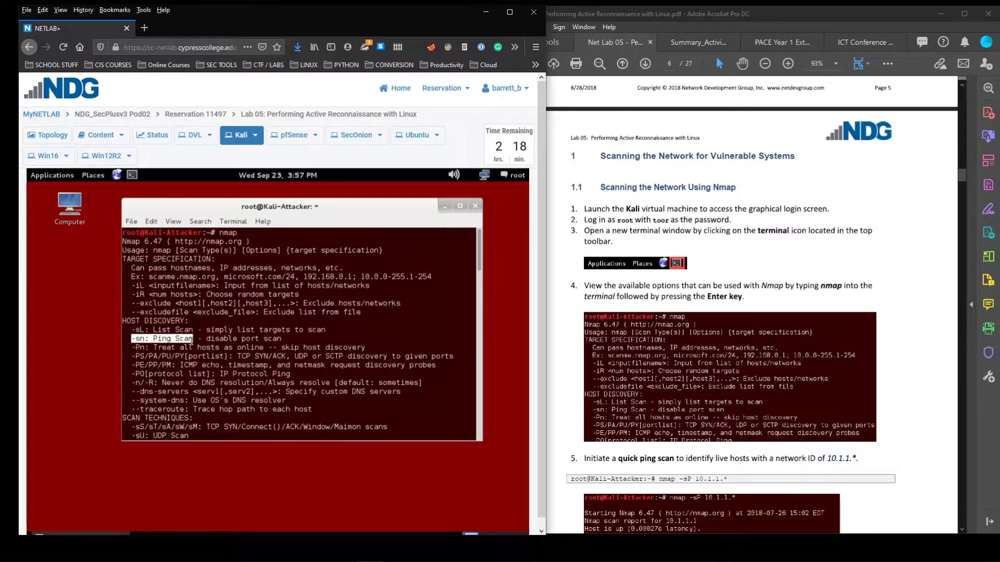
{"action": "scroll", "coordinate": [191, 341], "scroll_direction": "down", "scroll_amount": 5}
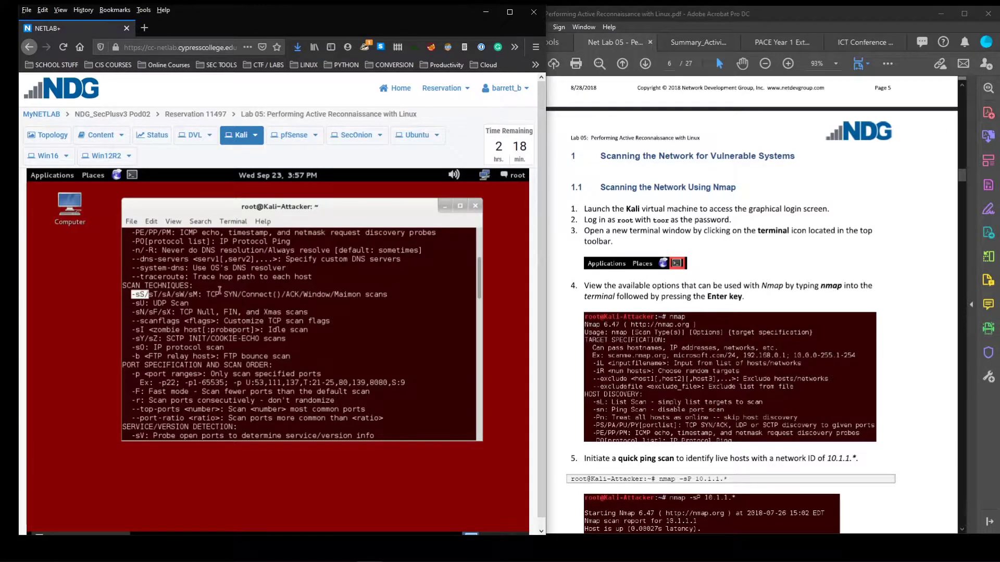
Highlight the TCP SYN scan and -sV version detection options, then scroll to the help's end
{"action": "left_click_drag", "start_coordinate": [207, 293], "coordinate": [239, 293]}
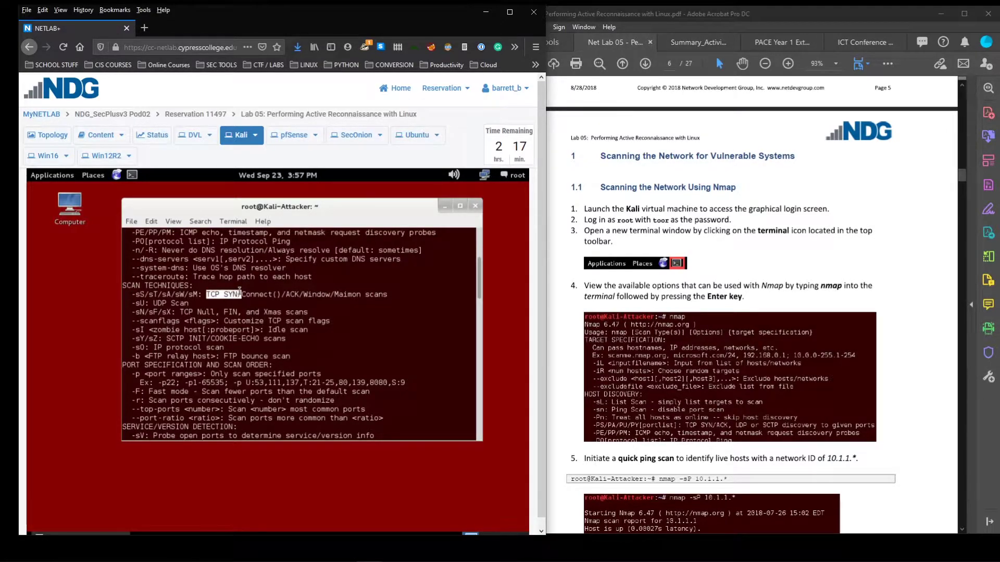
{"action": "scroll", "coordinate": [224, 301], "scroll_direction": "down", "scroll_amount": 4}
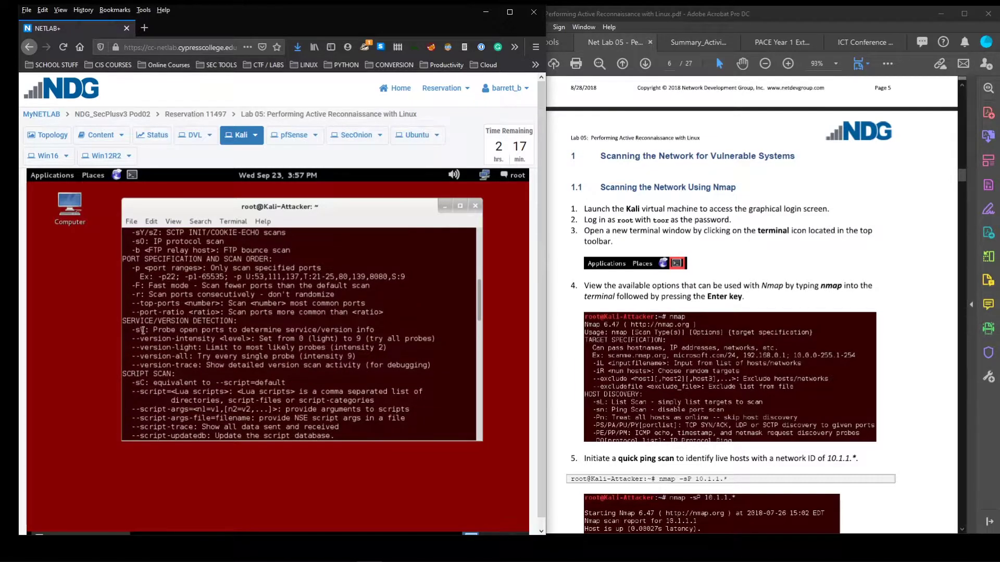
{"action": "left_click_drag", "start_coordinate": [131, 330], "coordinate": [150, 330]}
{"action": "left_click_drag", "start_coordinate": [179, 330], "coordinate": [243, 330]}
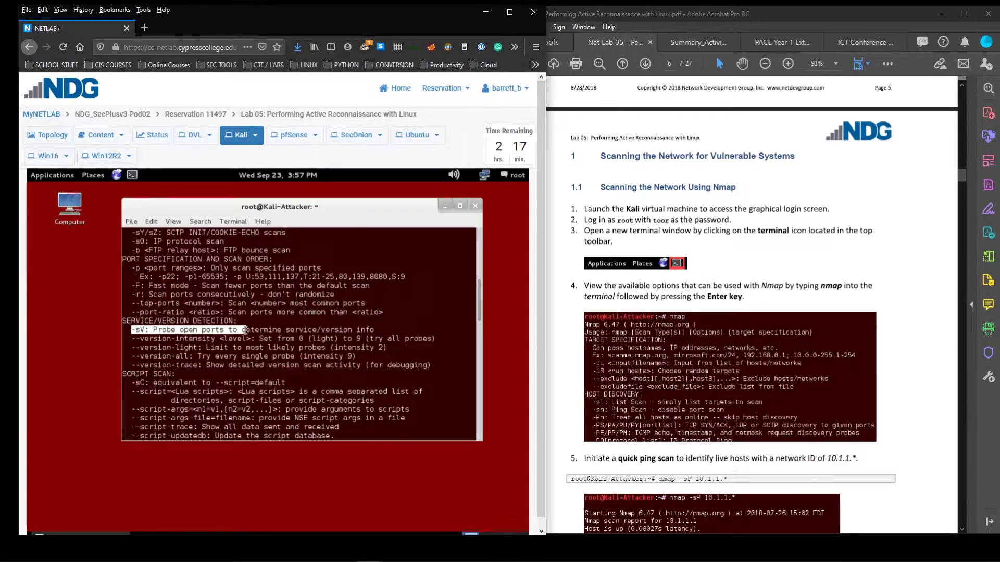
{"action": "scroll", "coordinate": [223, 351], "scroll_direction": "down", "scroll_amount": 8}
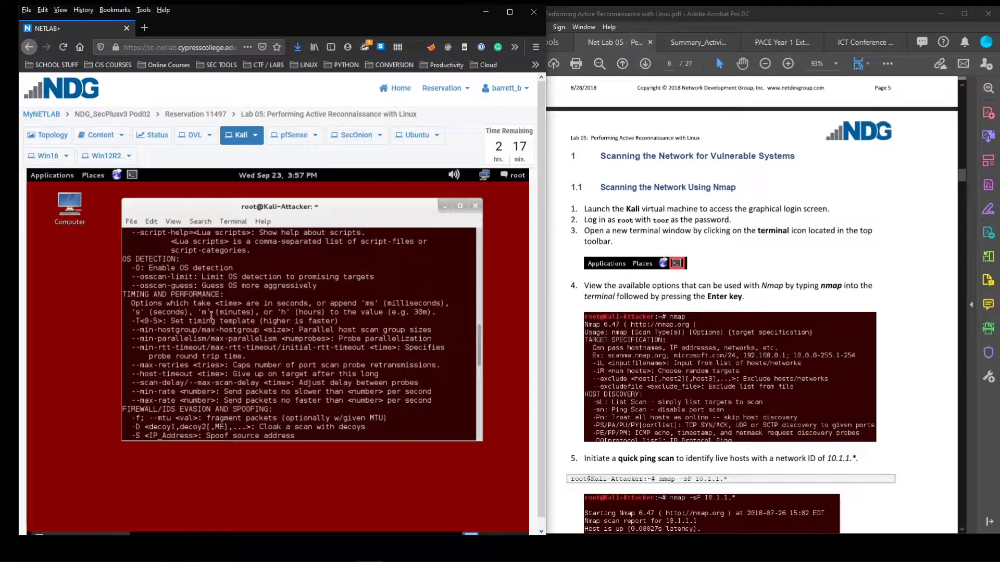
{"action": "scroll", "coordinate": [203, 326], "scroll_direction": "down", "scroll_amount": 4}
{"action": "scroll", "coordinate": [202, 326], "scroll_direction": "down", "scroll_amount": 2}
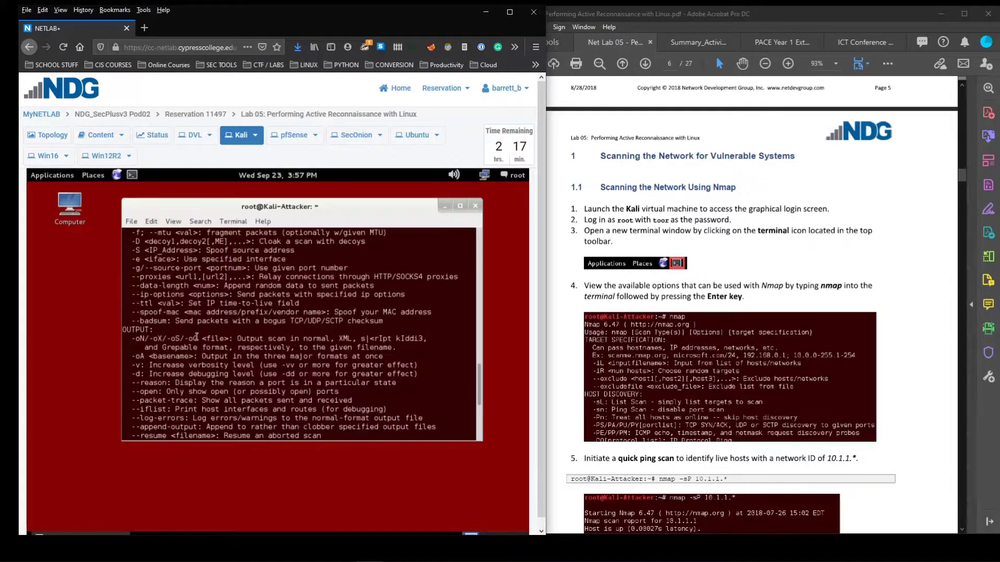
{"action": "scroll", "coordinate": [295, 373], "scroll_direction": "down", "scroll_amount": 3}
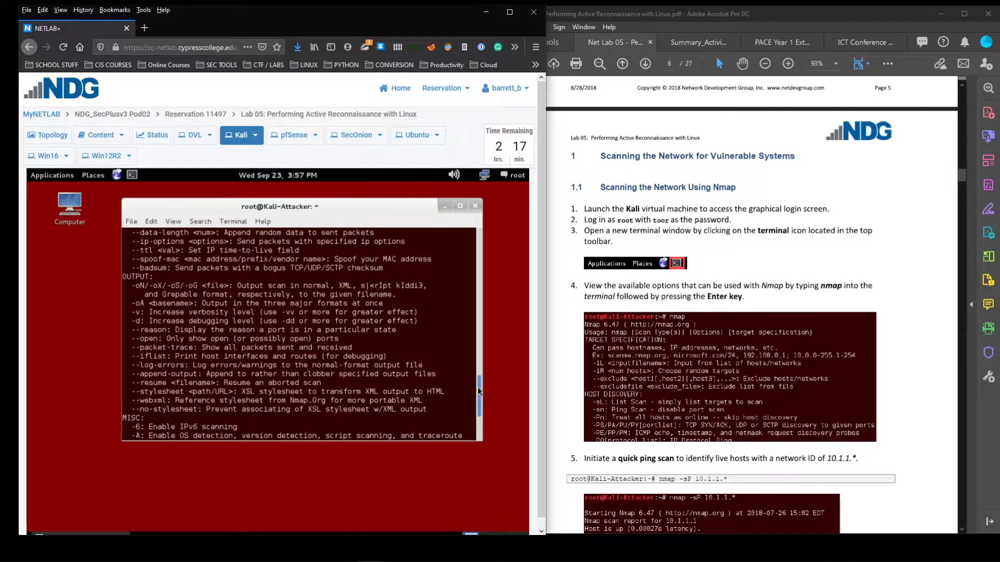
{"action": "scroll", "coordinate": [476, 388], "scroll_direction": "down", "scroll_amount": 4}
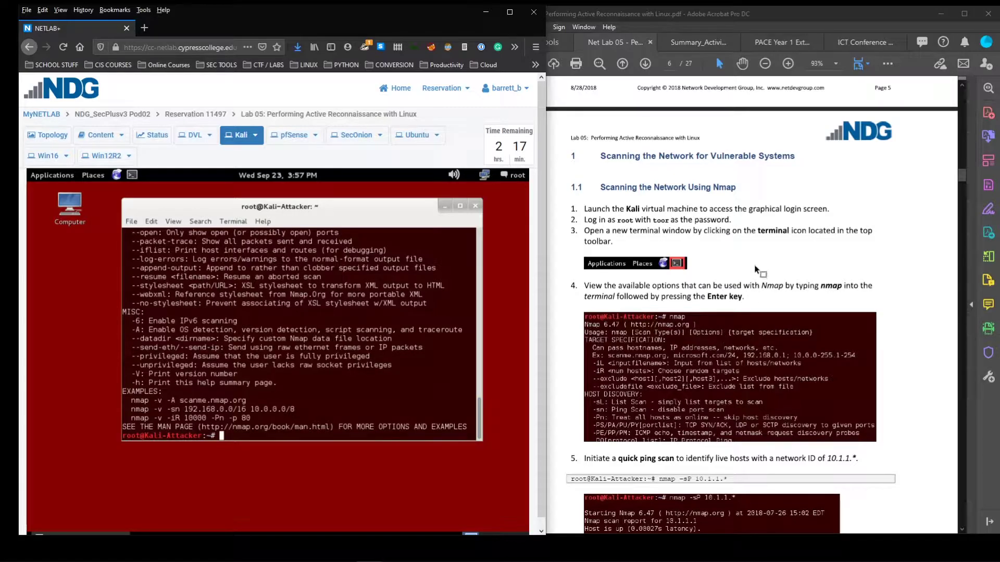
Switch between the lab guide, Topology and Kali tabs until Kali's console shows the nmap help
{"action": "scroll", "coordinate": [755, 268], "scroll_direction": "down", "scroll_amount": 5}
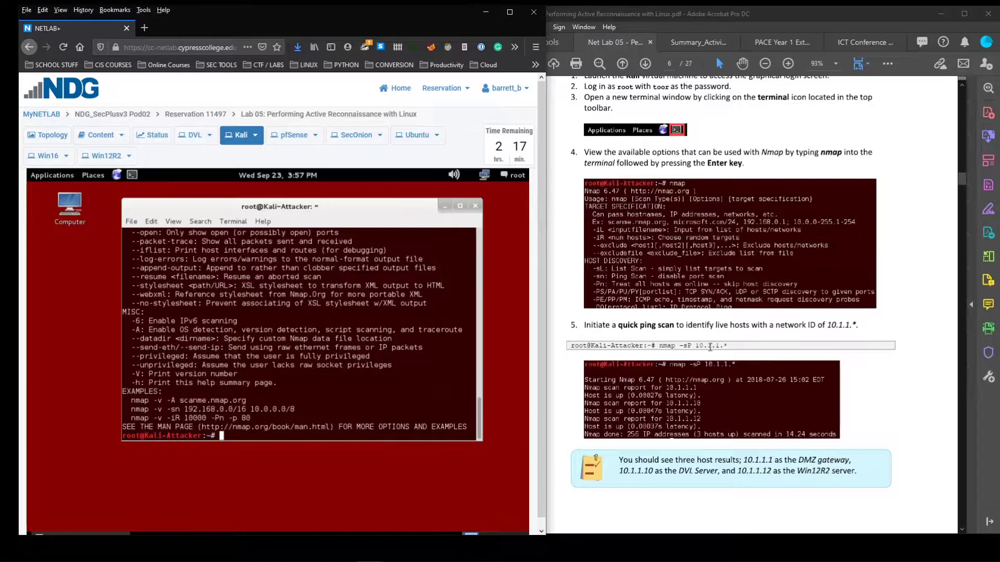
{"action": "scroll", "coordinate": [634, 313], "scroll_direction": "down", "scroll_amount": 1}
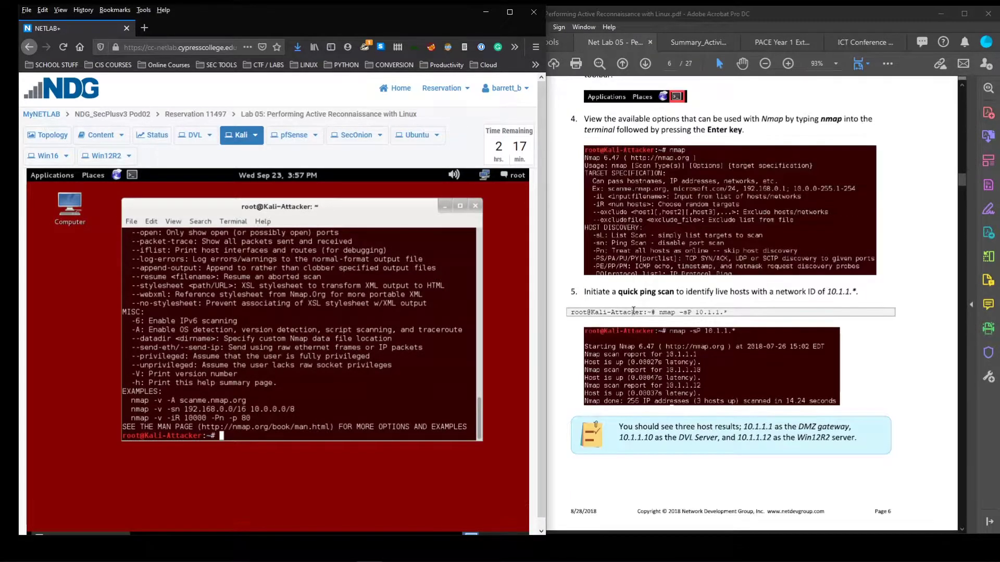
{"action": "left_click", "coordinate": [634, 313]}
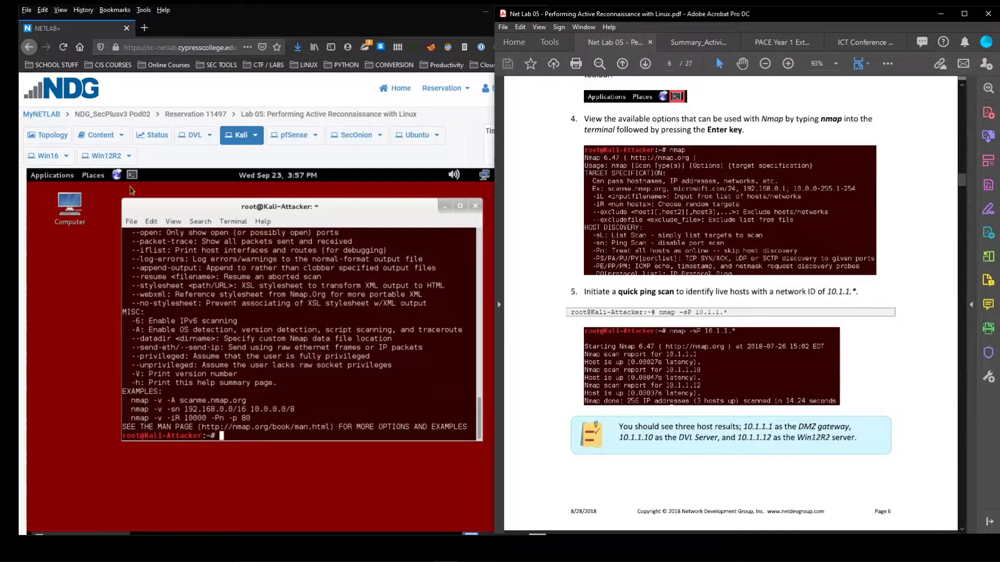
{"action": "left_click", "coordinate": [47, 135]}
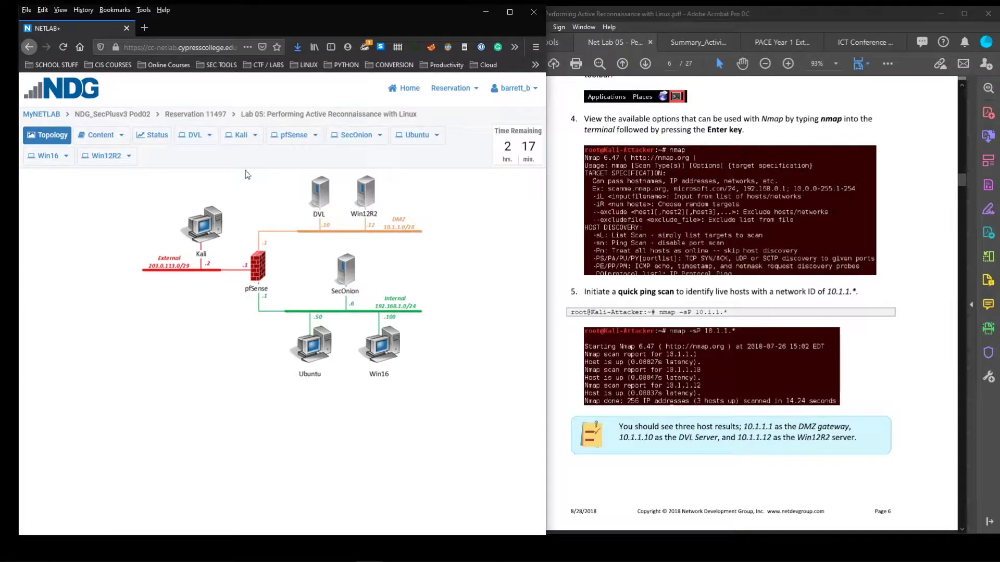
{"action": "left_click", "coordinate": [241, 136]}
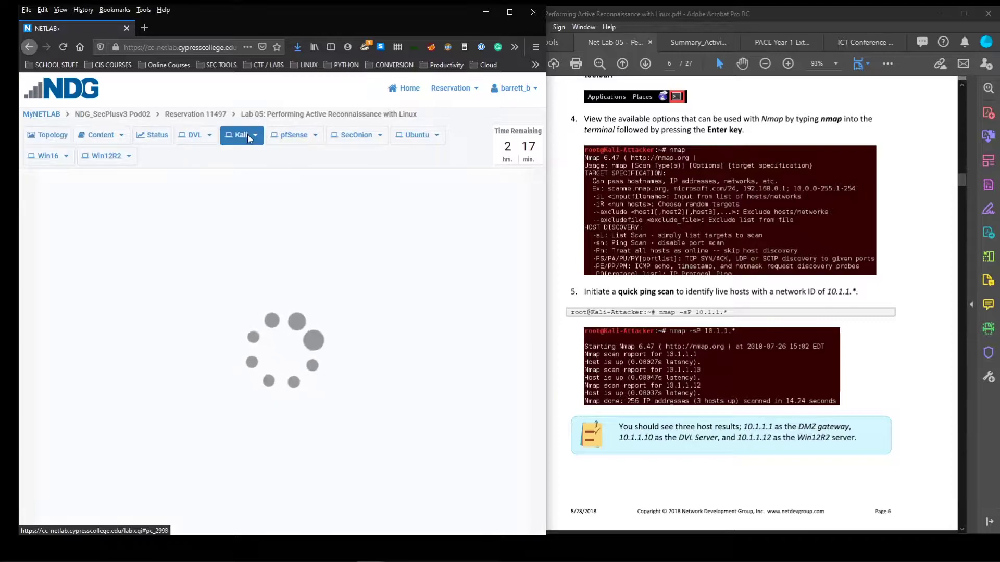
{"action": "left_click", "coordinate": [52, 136]}
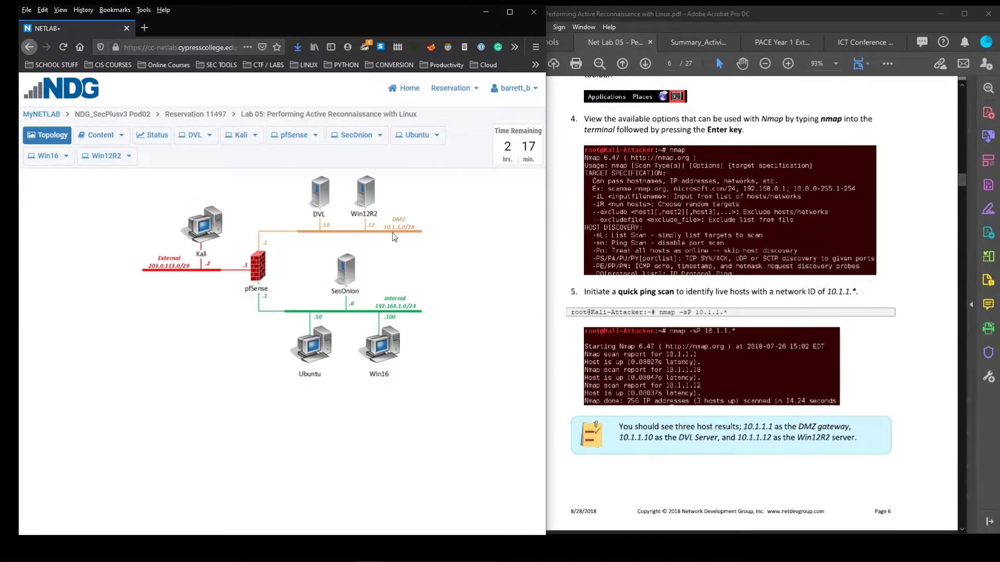
{"action": "left_click", "coordinate": [235, 136]}
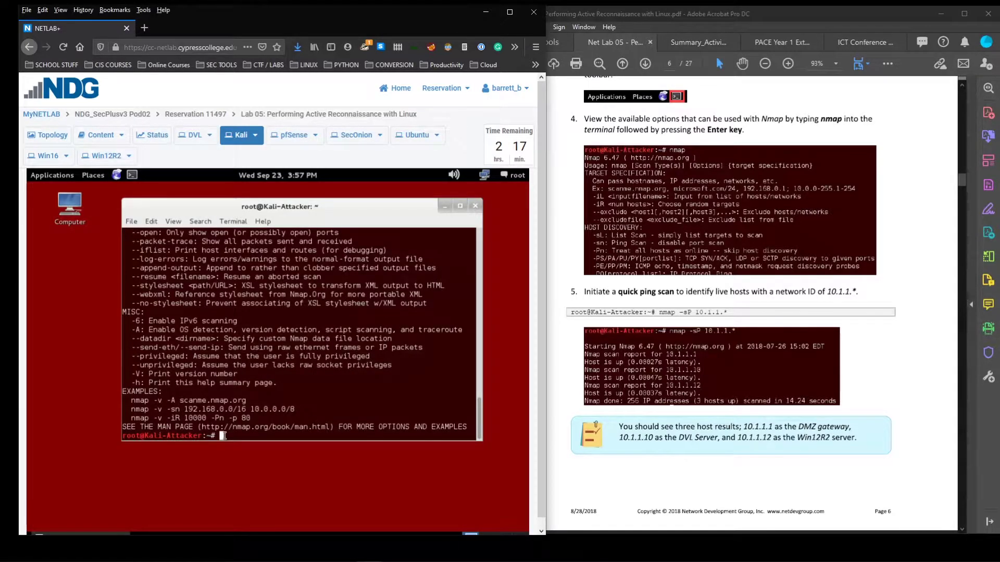
Run a quick ping scan of the 10.1.1.* network with nmap -sP 10.1.1.*
{"action": "type", "text": "nmap -sP 10.1.1.*"}
{"action": "key", "text": "Return"}
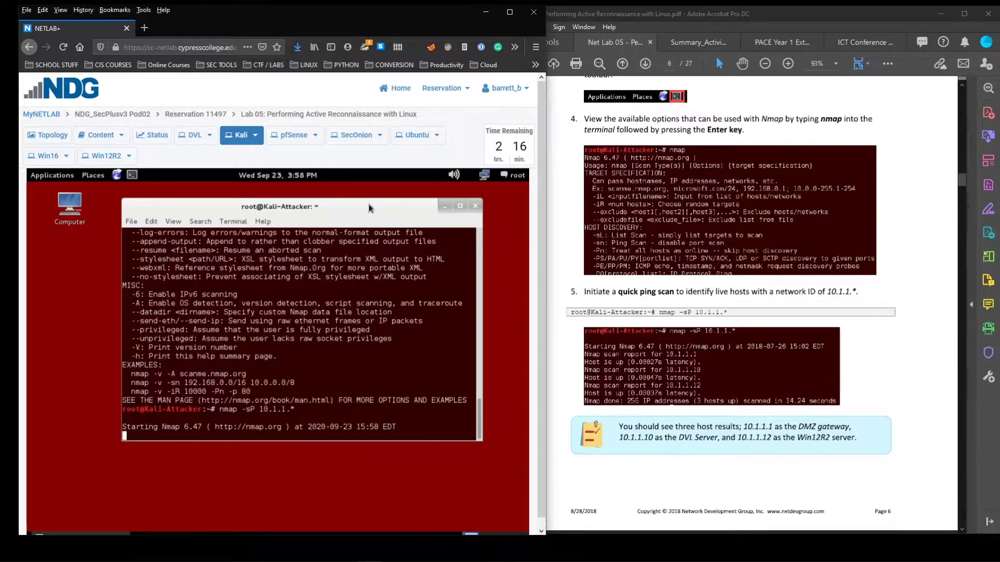
Highlight live hosts 10.1.1.1, 10.1.1.10 and 10.1.1.12, then return to the topology diagram
{"action": "left_click_drag", "start_coordinate": [369, 208], "coordinate": [374, 209]}
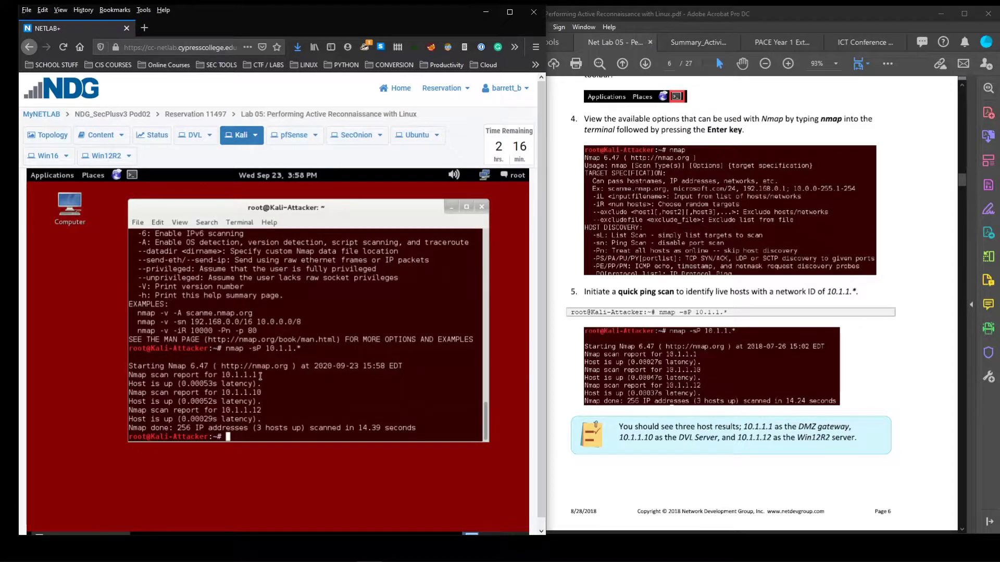
{"action": "mouse_move", "coordinate": [258, 375]}
{"action": "left_mouse_down"}
{"action": "mouse_move", "coordinate": [223, 374]}
{"action": "mouse_move", "coordinate": [250, 376]}
{"action": "left_mouse_up"}
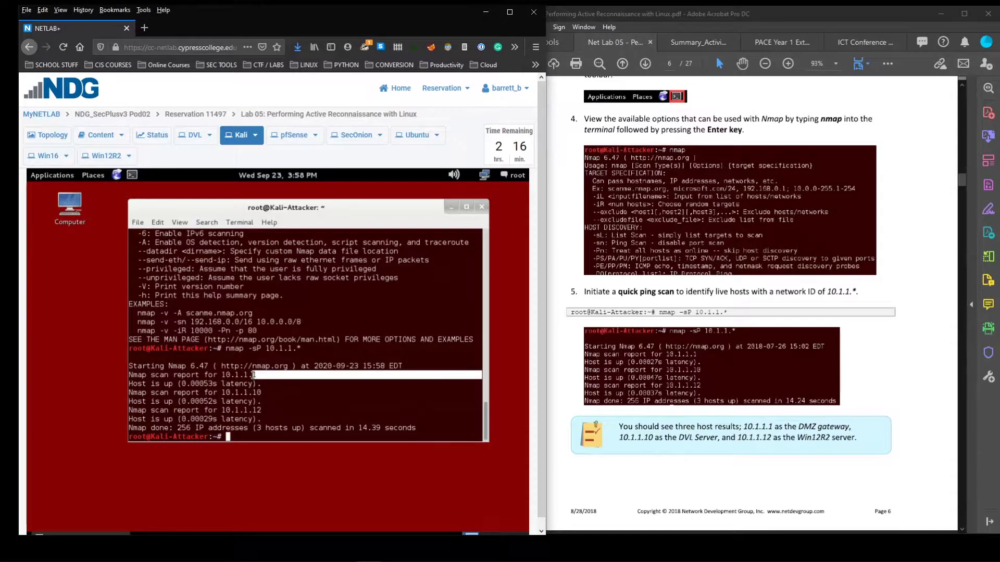
{"action": "left_click", "coordinate": [258, 375]}
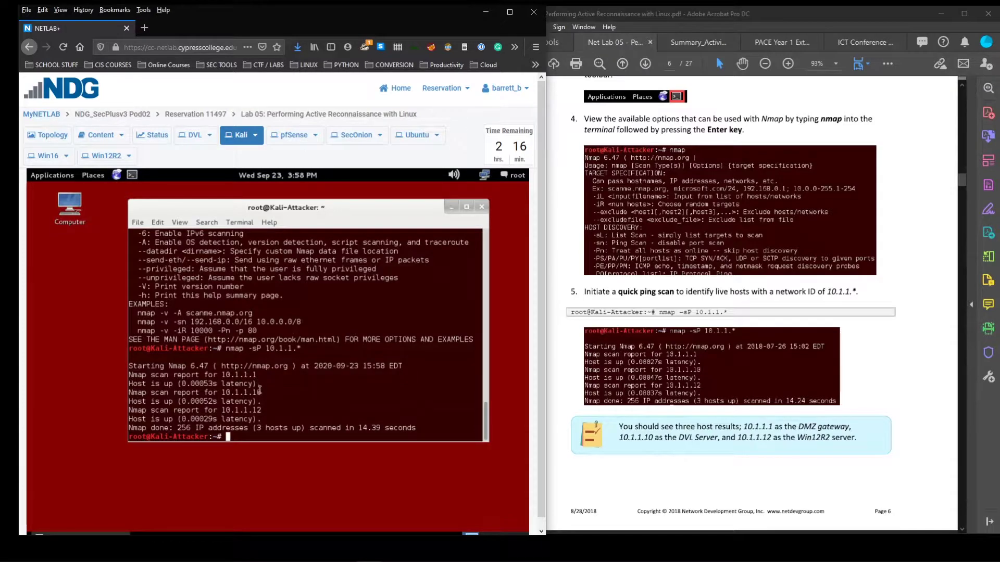
{"action": "mouse_move", "coordinate": [264, 393]}
{"action": "left_mouse_down"}
{"action": "mouse_move", "coordinate": [248, 392]}
{"action": "mouse_move", "coordinate": [248, 409]}
{"action": "mouse_move", "coordinate": [253, 393]}
{"action": "left_mouse_up"}
{"action": "left_click", "coordinate": [260, 407]}
{"action": "left_click", "coordinate": [258, 409]}
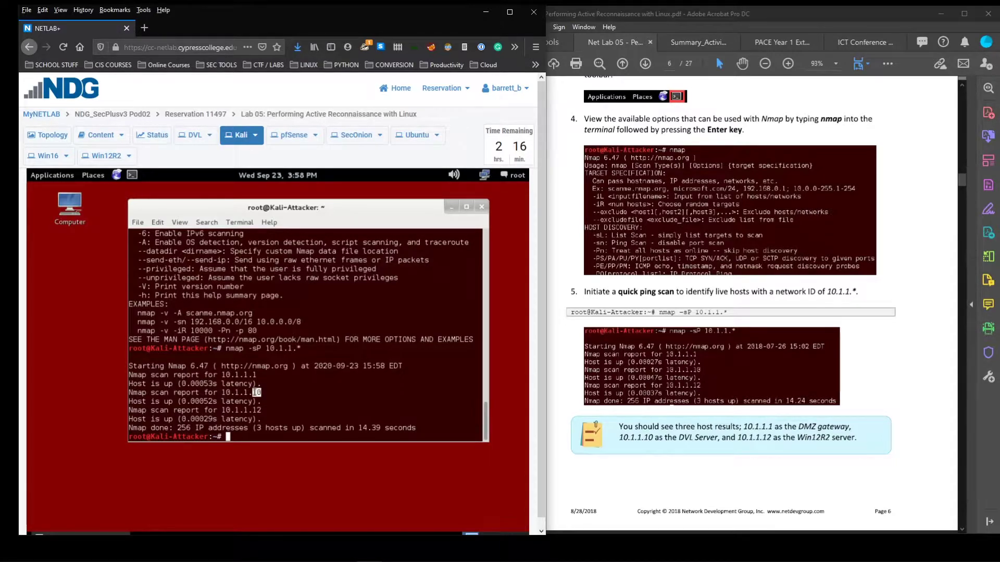
{"action": "left_click", "coordinate": [228, 436]}
{"action": "left_click", "coordinate": [47, 139]}
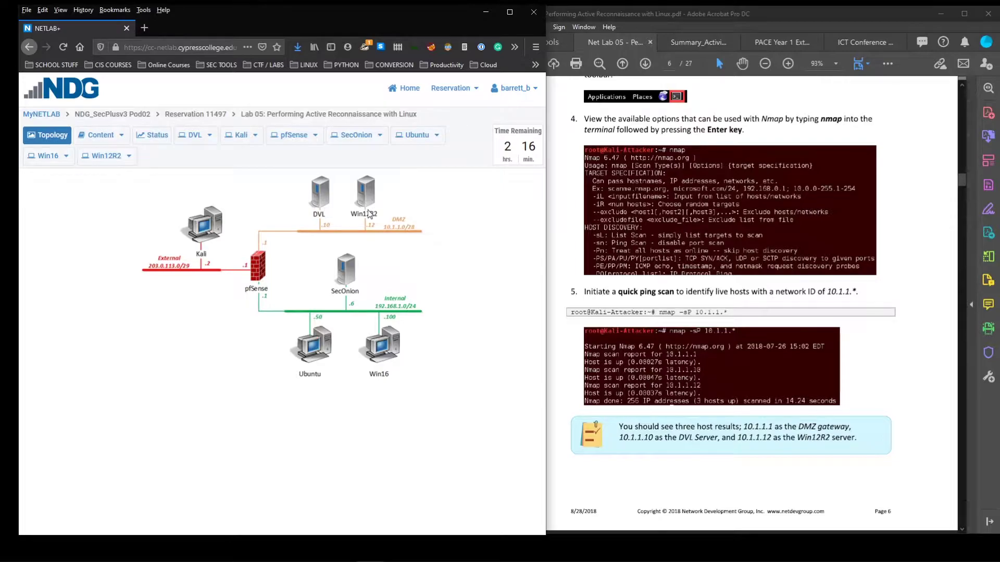
On the Kali console, run nmap -v -sP -spoof-mac 0 10.1.1.* and highlight the -v option
{"action": "left_click", "coordinate": [237, 135]}
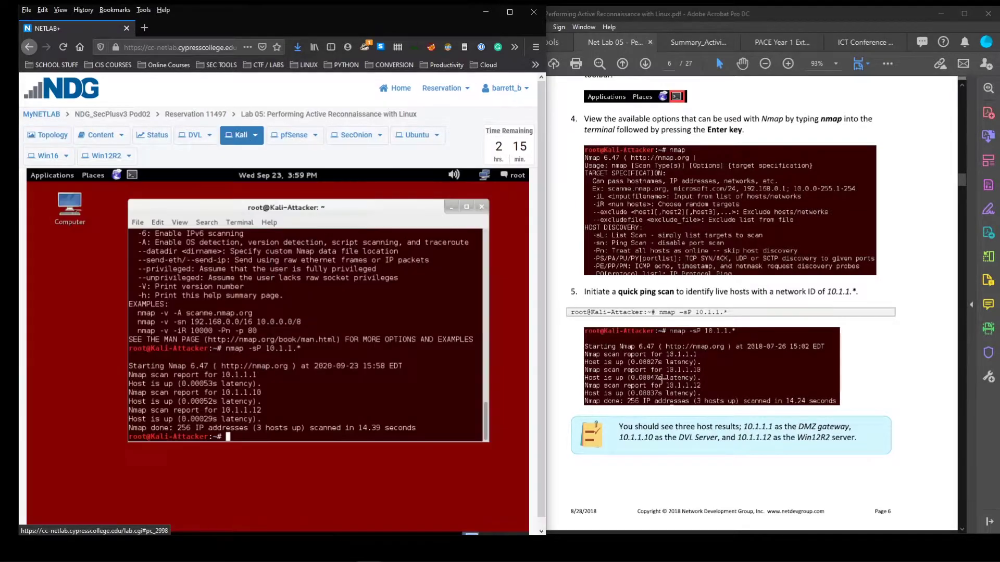
{"action": "scroll", "coordinate": [661, 380], "scroll_direction": "down", "scroll_amount": 5}
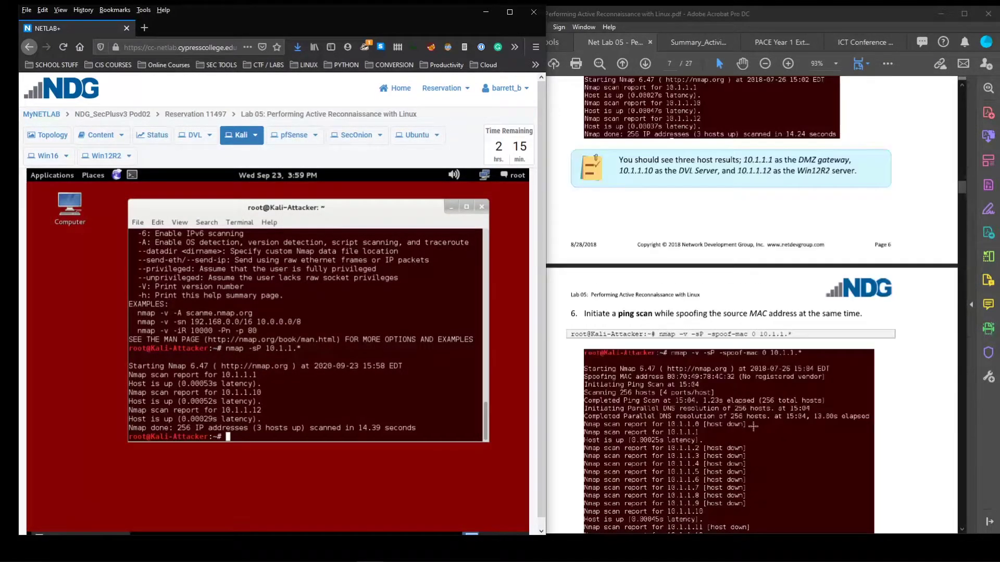
{"action": "scroll", "coordinate": [753, 426], "scroll_direction": "down", "scroll_amount": 2}
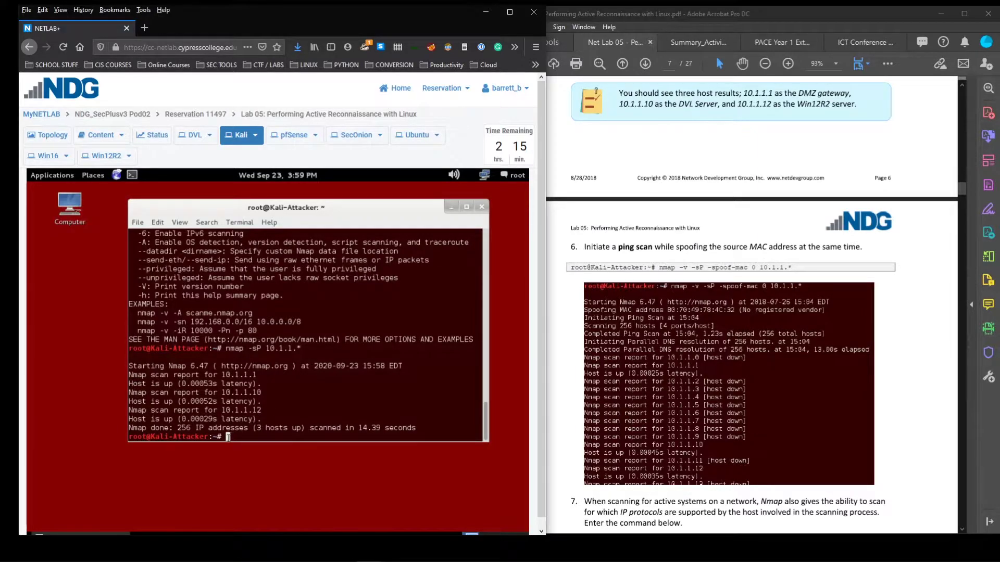
{"action": "type", "text": "nmap -v -s{P"}
{"action": "key", "text": "BackSpace"}
{"action": "key", "text": "BackSpace"}
{"action": "type", "text": "P"}
{"action": "type", "text": "-spoof-mac 0 10.1.1.*"}
{"action": "key", "text": "Return"}
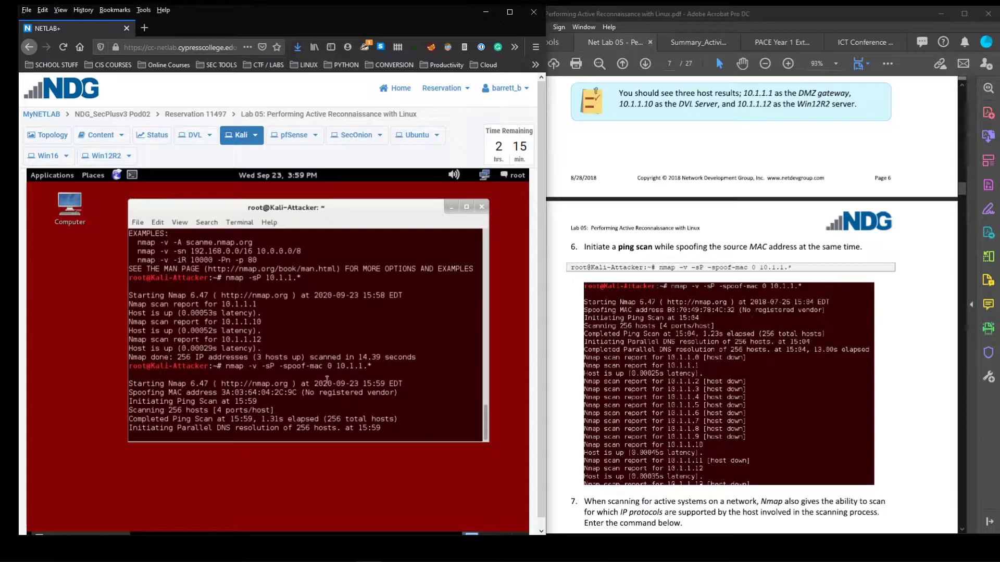
{"action": "double_click", "coordinate": [255, 366]}
{"action": "left_click", "coordinate": [247, 427]}
Scroll back through the output to point out the earlier scan's 14.39-second duration
{"action": "scroll", "coordinate": [315, 399], "scroll_direction": "up", "scroll_amount": 10}
{"action": "scroll", "coordinate": [304, 383], "scroll_direction": "up", "scroll_amount": 10}
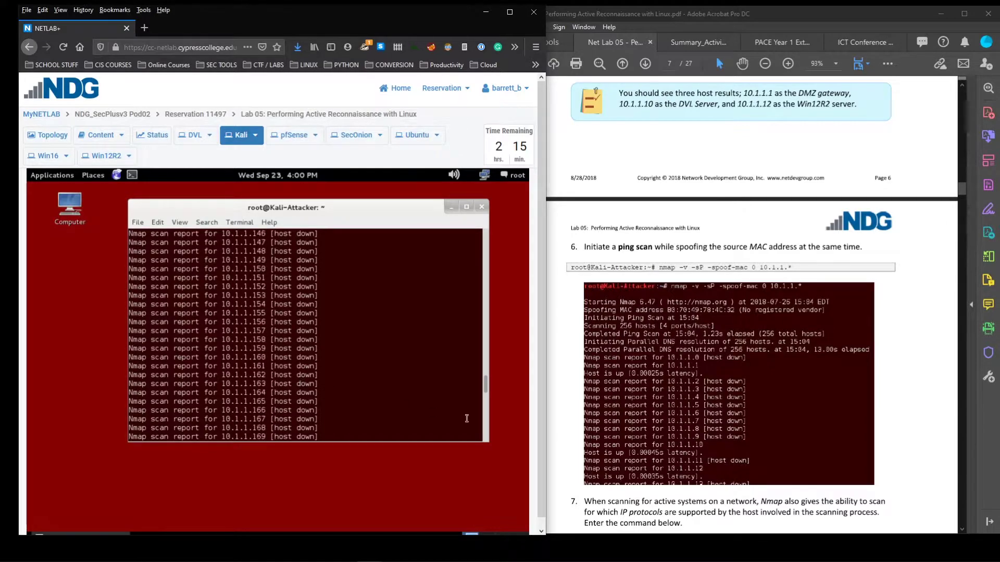
{"action": "scroll", "coordinate": [289, 354], "scroll_direction": "up", "scroll_amount": 3}
{"action": "left_click_drag", "start_coordinate": [333, 356], "coordinate": [157, 356]}
{"action": "left_click", "coordinate": [267, 368]}
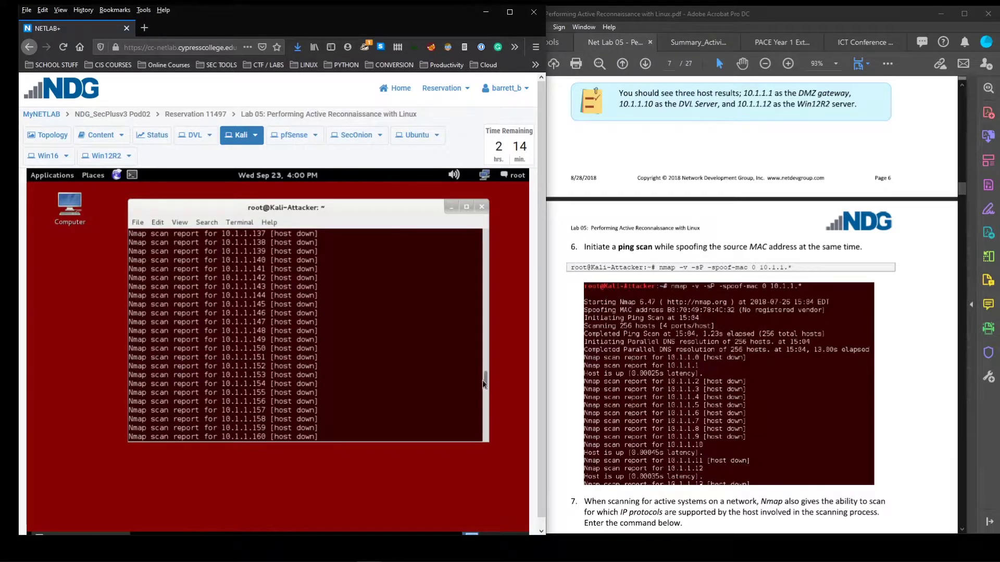
{"action": "left_click_drag", "start_coordinate": [485, 380], "coordinate": [476, 301]}
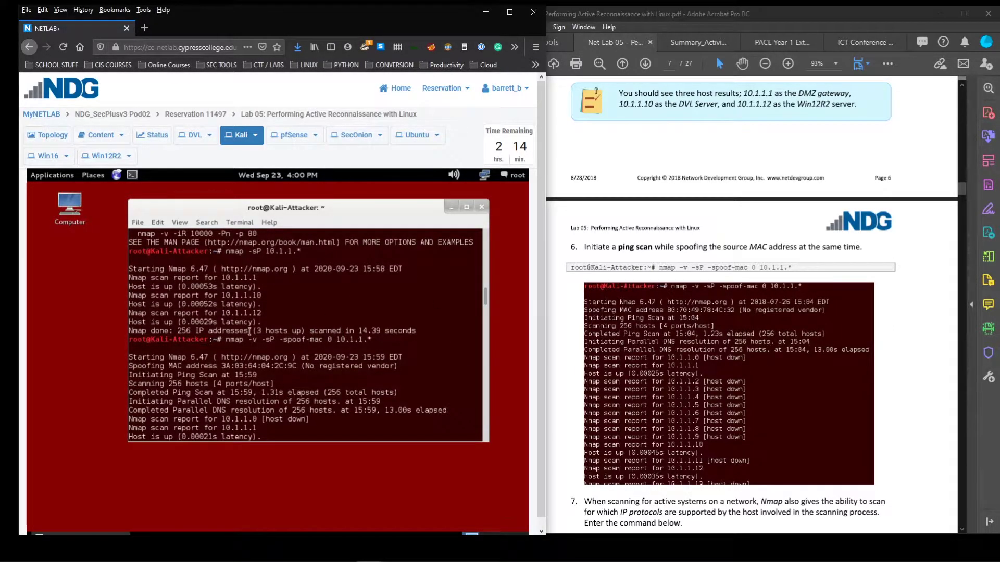
{"action": "scroll", "coordinate": [249, 333], "scroll_direction": "up", "scroll_amount": 1}
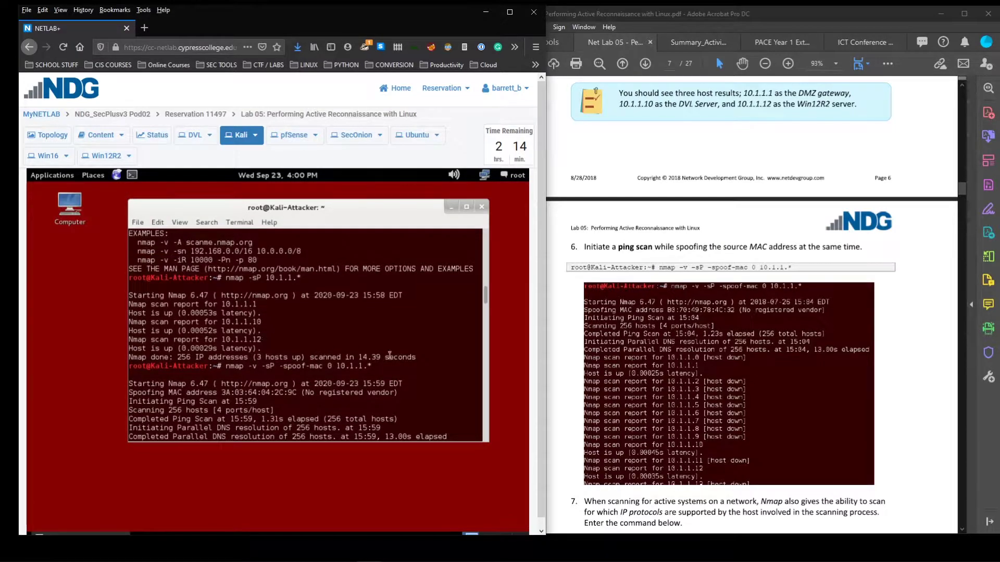
{"action": "left_click_drag", "start_coordinate": [429, 357], "coordinate": [356, 357]}
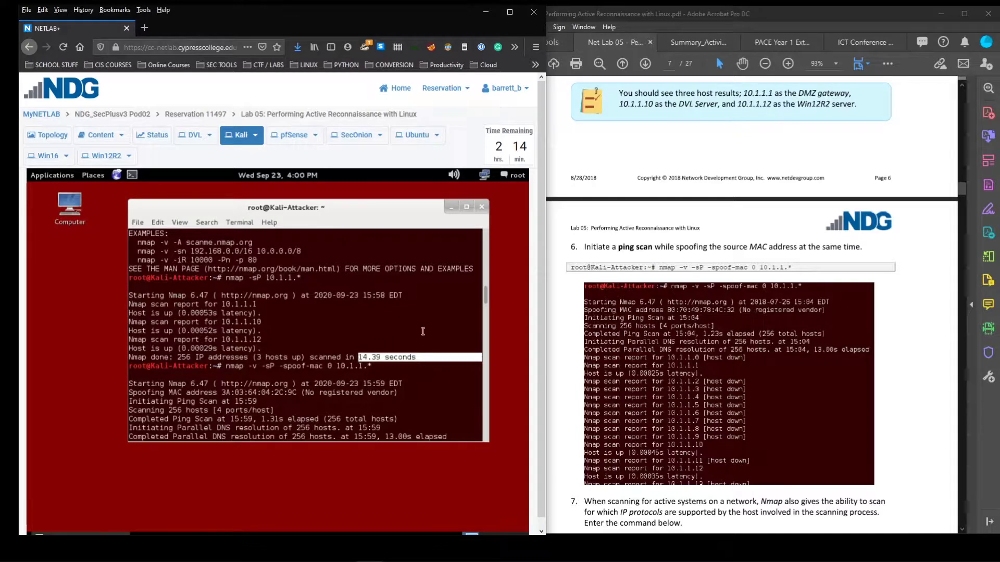
{"action": "left_click", "coordinate": [424, 361]}
{"action": "scroll", "coordinate": [459, 330], "scroll_direction": "down", "scroll_amount": 3}
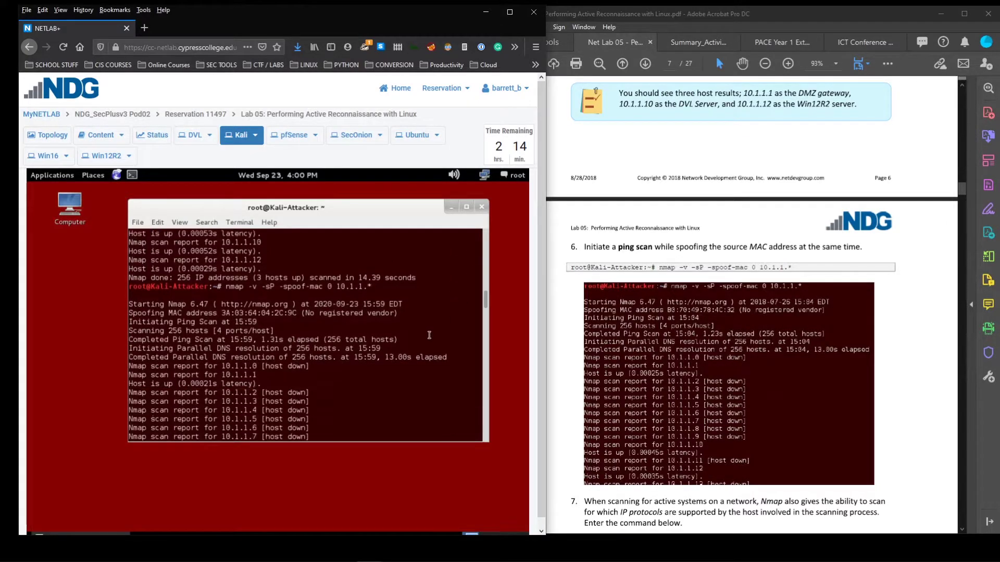
{"action": "scroll", "coordinate": [423, 323], "scroll_direction": "down", "scroll_amount": 1}
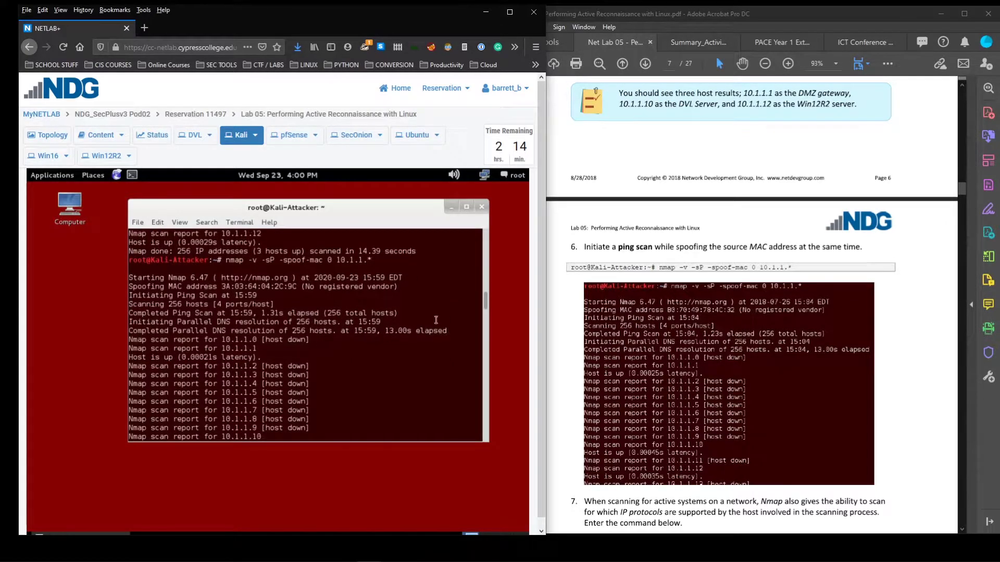
Highlight the 3 hosts up summary and the 10.1.1.1, 10.1.1.10 and 10.1.1.12 report lines
{"action": "left_click_drag", "start_coordinate": [484, 297], "coordinate": [496, 457]}
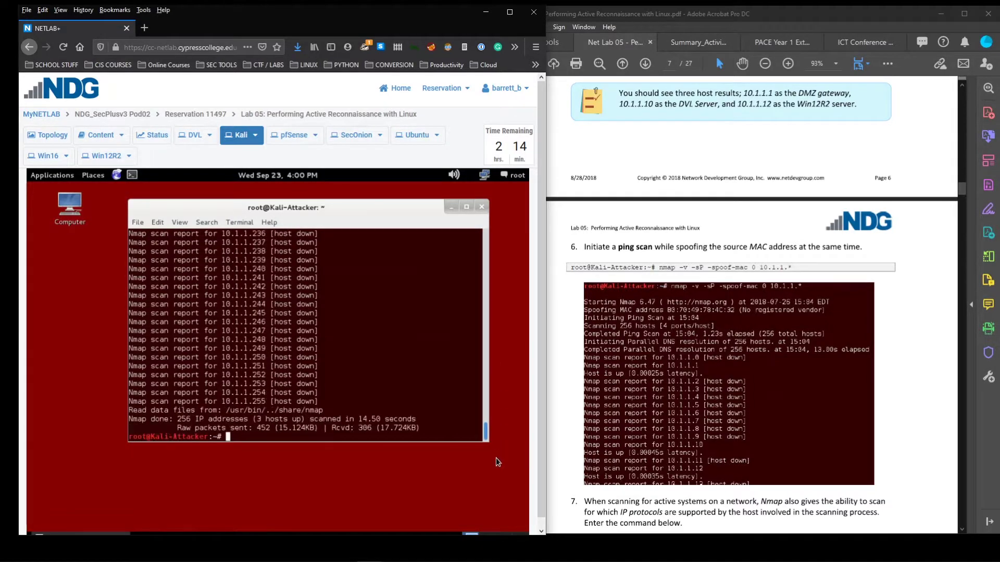
{"action": "left_click_drag", "start_coordinate": [306, 419], "coordinate": [252, 420]}
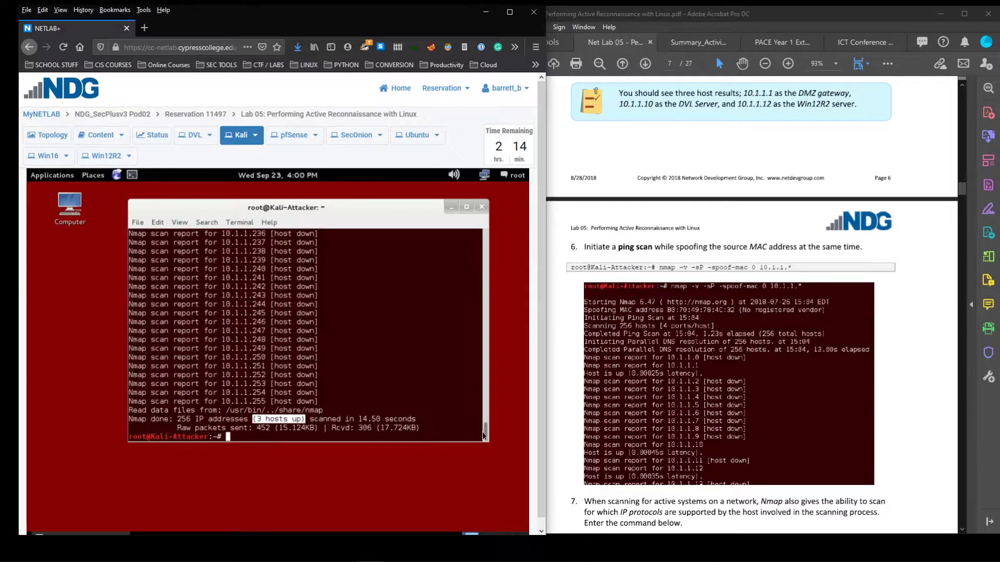
{"action": "left_click_drag", "start_coordinate": [485, 436], "coordinate": [478, 302]}
{"action": "scroll", "coordinate": [260, 388], "scroll_direction": "down", "scroll_amount": 1}
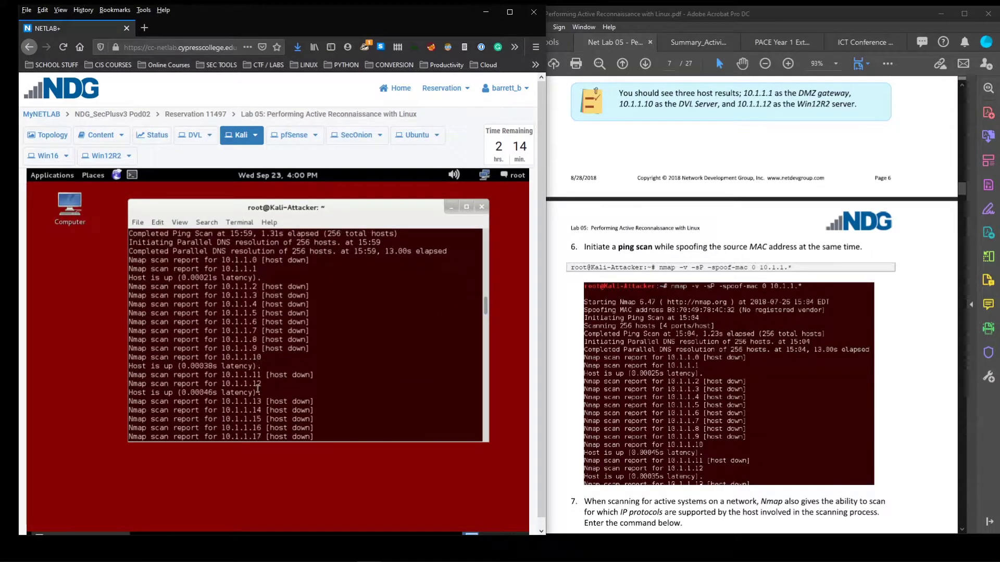
{"action": "triple_click", "coordinate": [270, 268]}
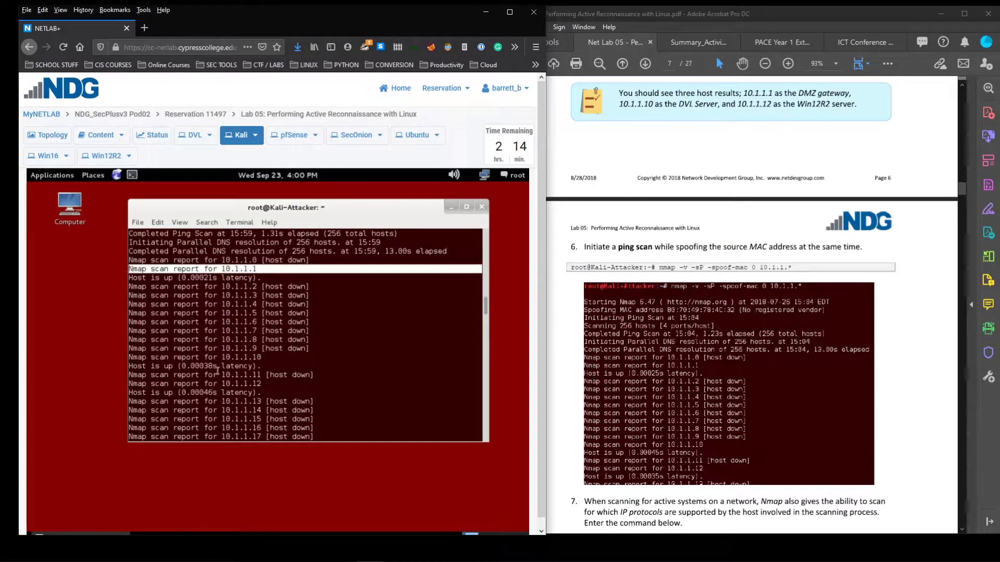
{"action": "left_click_drag", "start_coordinate": [208, 360], "coordinate": [213, 367]}
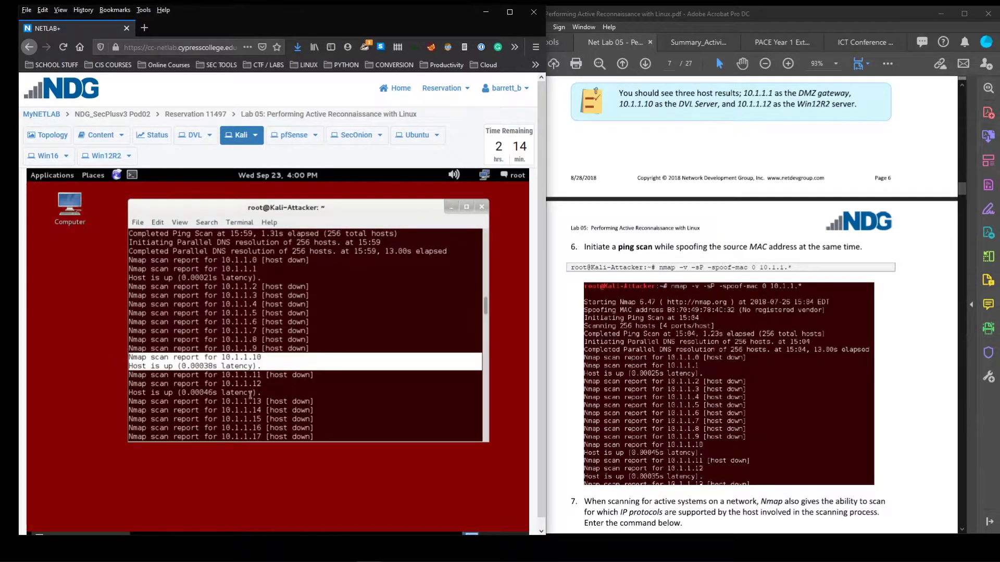
{"action": "left_click_drag", "start_coordinate": [276, 391], "coordinate": [119, 383]}
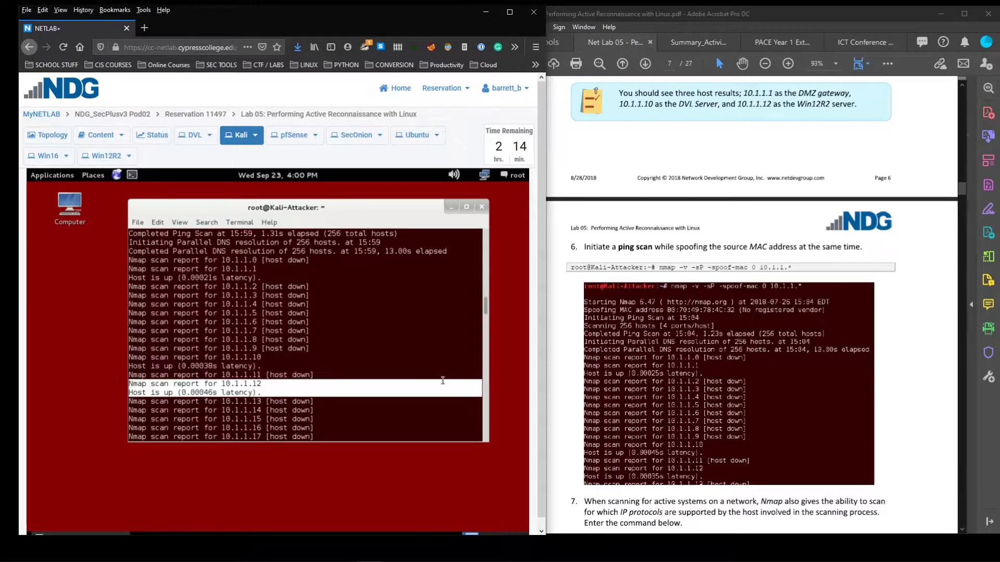
{"action": "scroll", "coordinate": [426, 382], "scroll_direction": "down", "scroll_amount": 1}
{"action": "left_click_drag", "start_coordinate": [484, 307], "coordinate": [485, 432]}
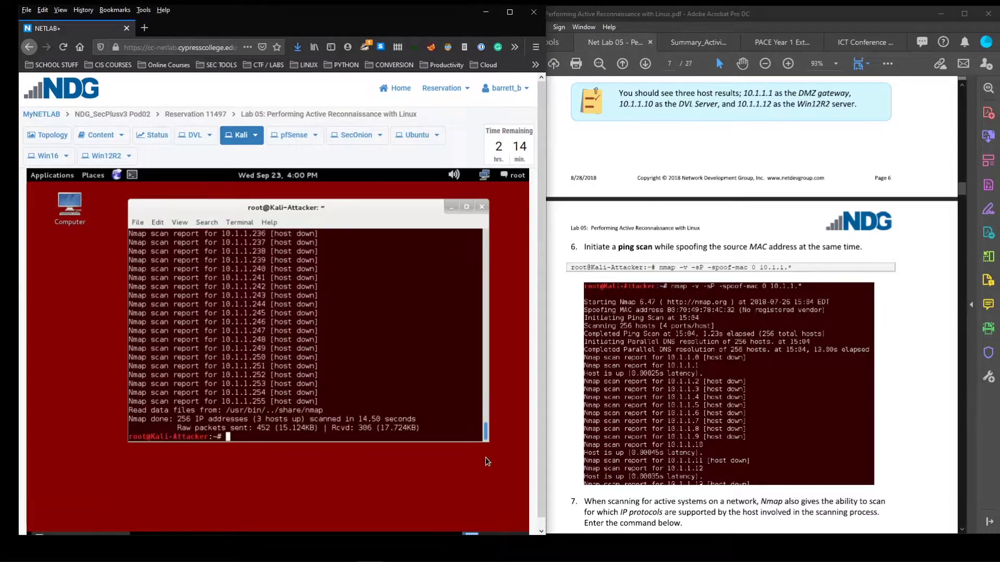
Run nmap -sO 10.1.1.10 to scan the target's IP protocols
{"action": "scroll", "coordinate": [671, 405], "scroll_direction": "down", "scroll_amount": 3}
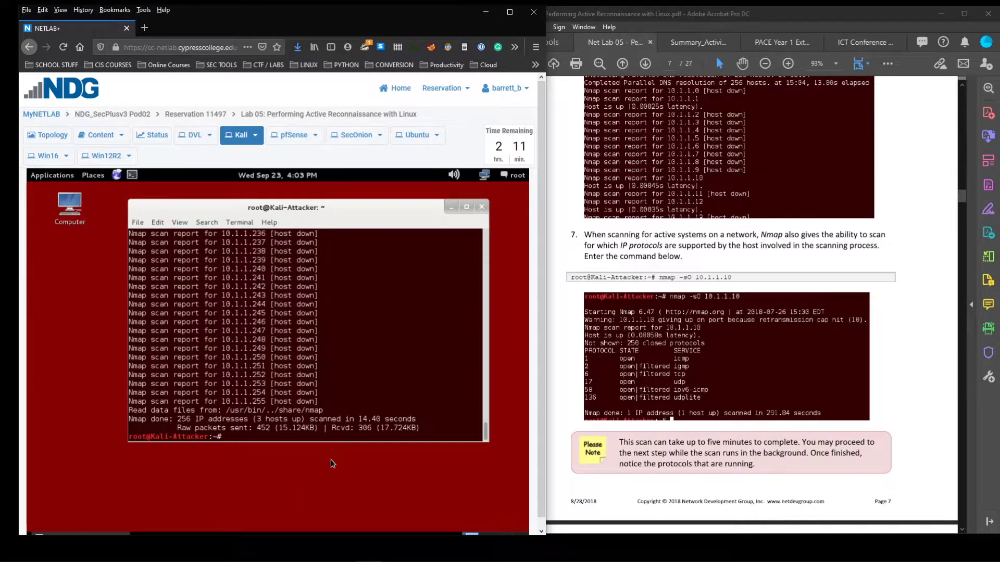
{"action": "type", "text": "nmap -sO 10.1.1.10"}
{"action": "key", "text": "Return"}
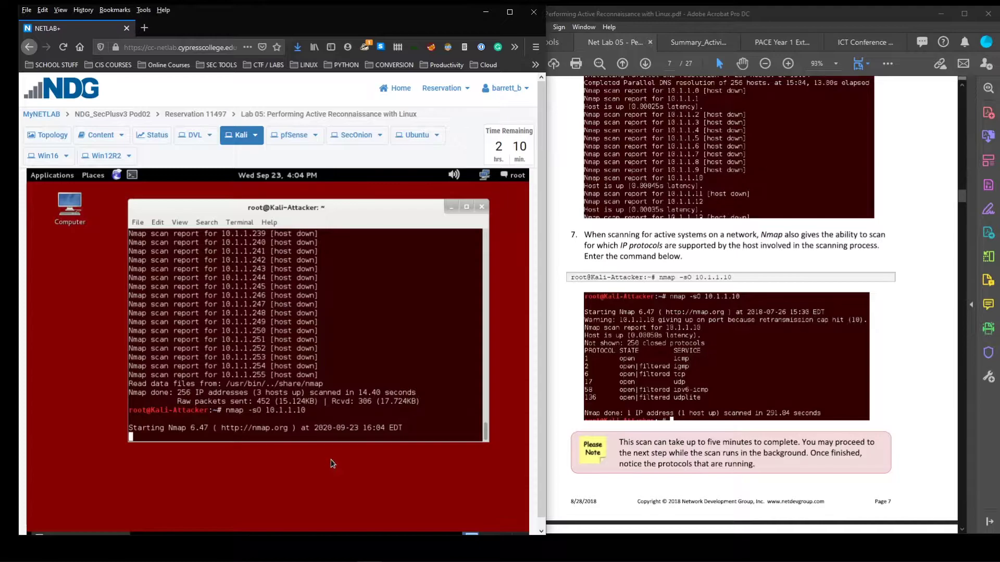
{"action": "scroll", "coordinate": [729, 313], "scroll_direction": "up", "scroll_amount": 1}
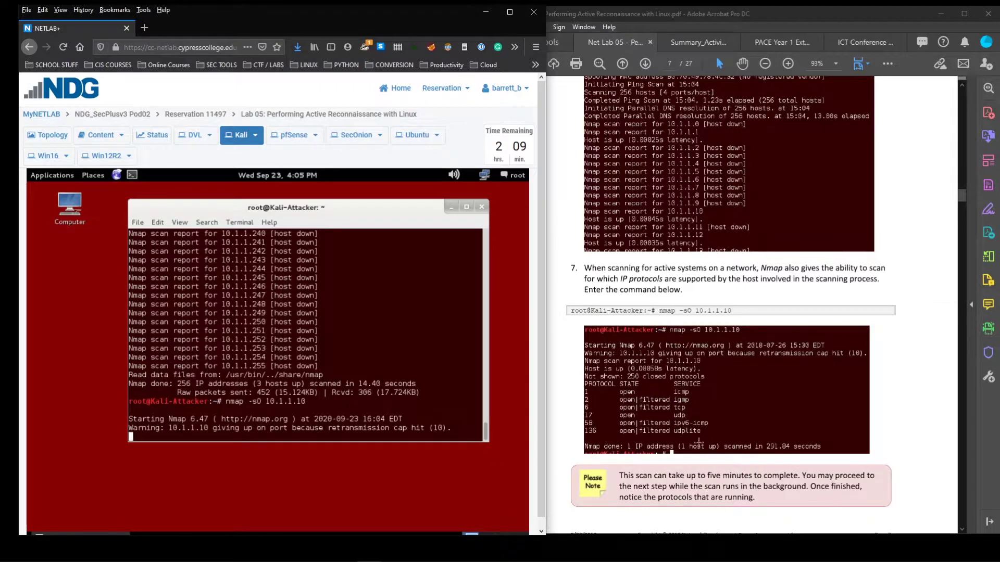
{"action": "scroll", "coordinate": [640, 478], "scroll_direction": "down", "scroll_amount": 10}
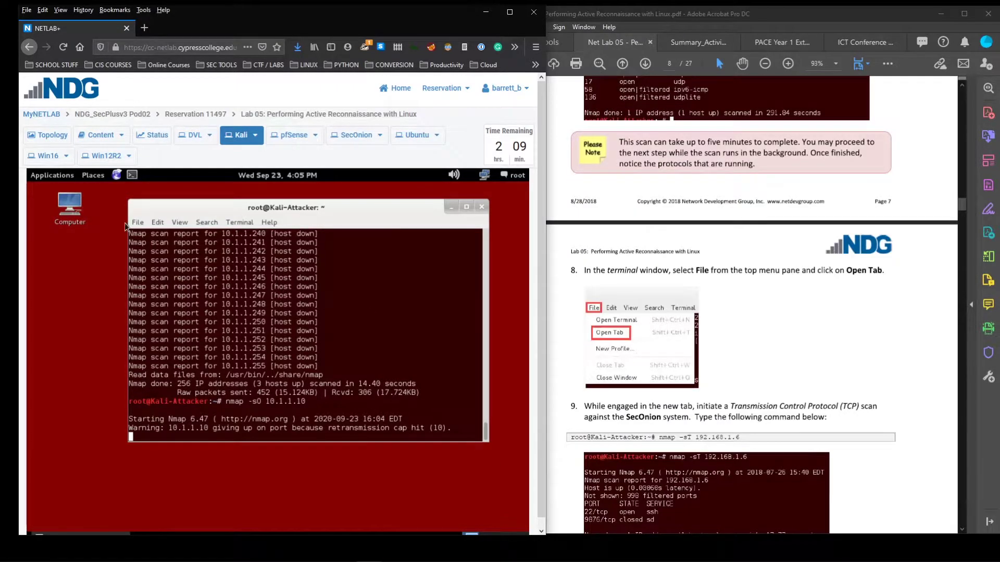
Open a second terminal tab beside the running protocol scan and switch to it
{"action": "left_click", "coordinate": [138, 223]}
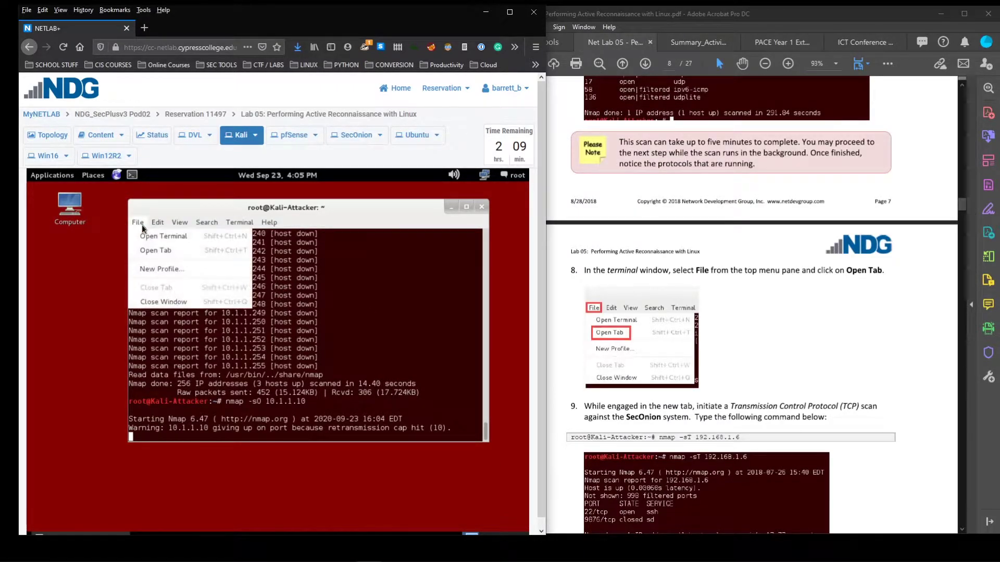
{"action": "left_click", "coordinate": [165, 251]}
{"action": "left_click", "coordinate": [225, 239]}
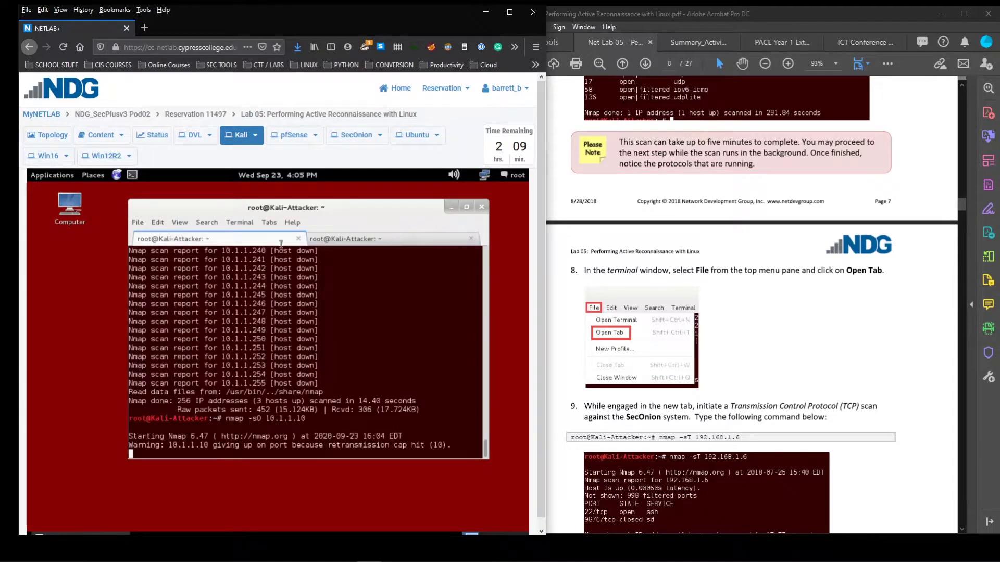
{"action": "left_click", "coordinate": [347, 240]}
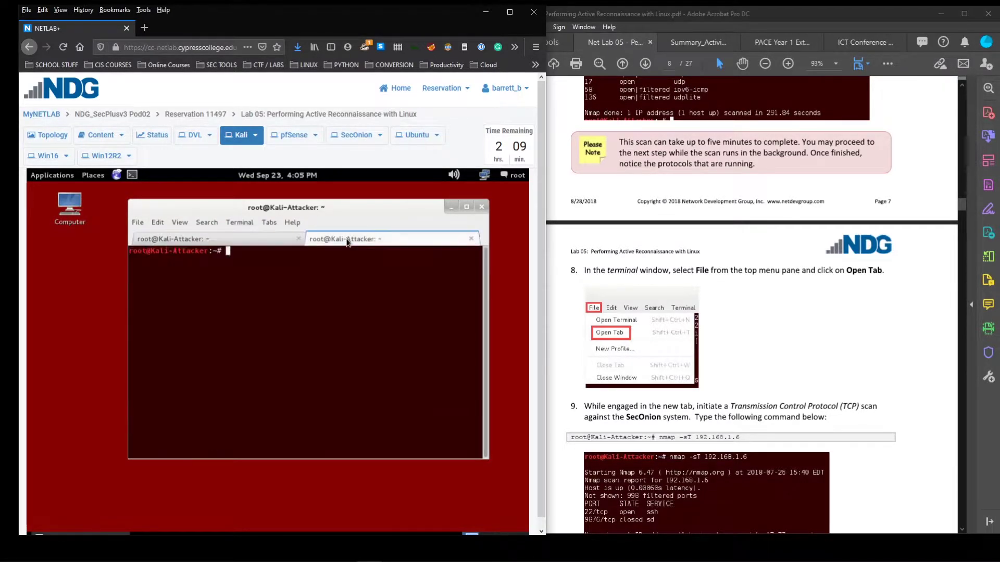
{"action": "scroll", "coordinate": [780, 302], "scroll_direction": "down", "scroll_amount": 3}
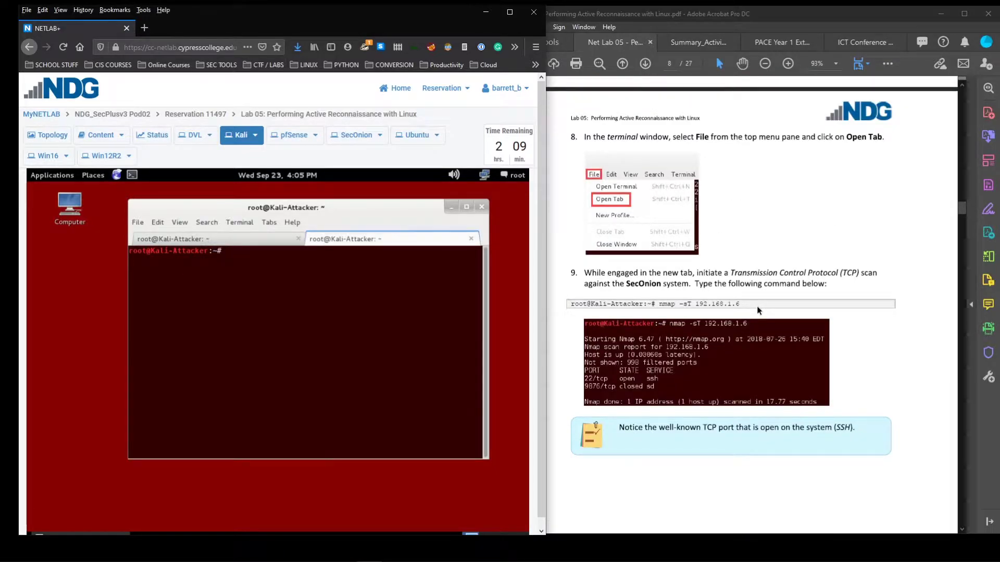
Run nmap -sT 192.168.1.6 and highlight the 9876/tcp closed and 22/tcp open ssh lines
{"action": "type", "text": "nmap"}
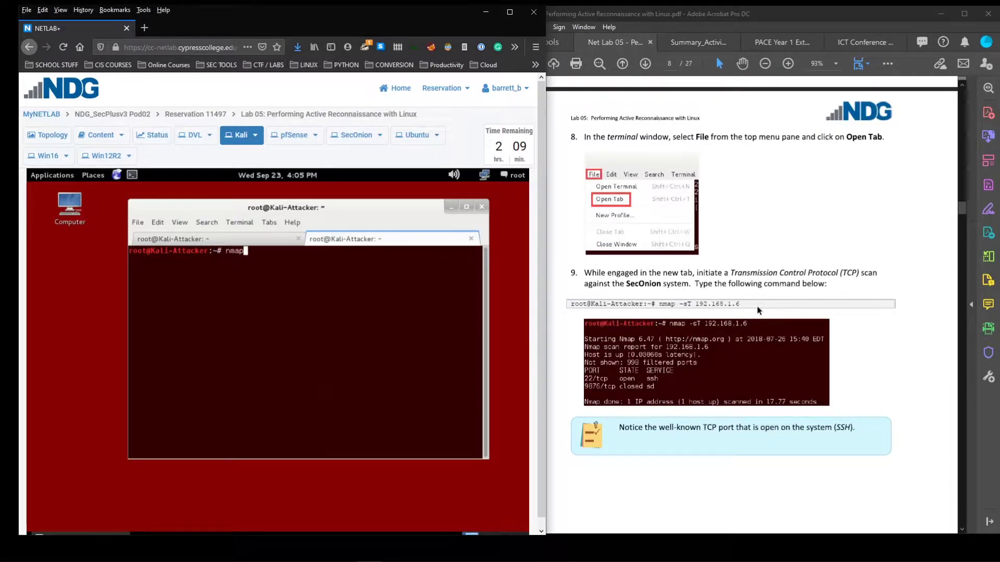
{"action": "type", "text": " -sT"}
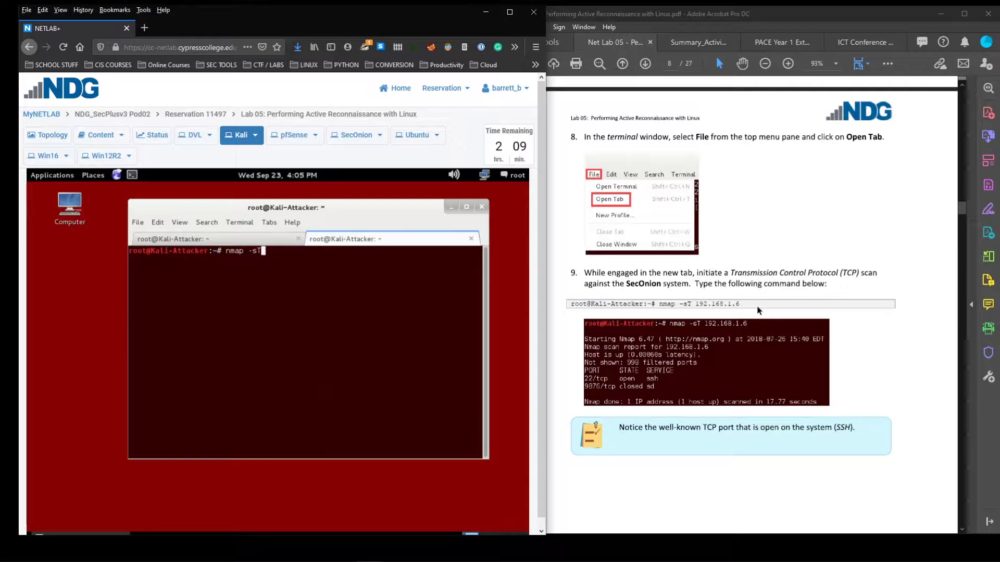
{"action": "type", "text": "192.168.1.6"}
{"action": "key", "text": "Return"}
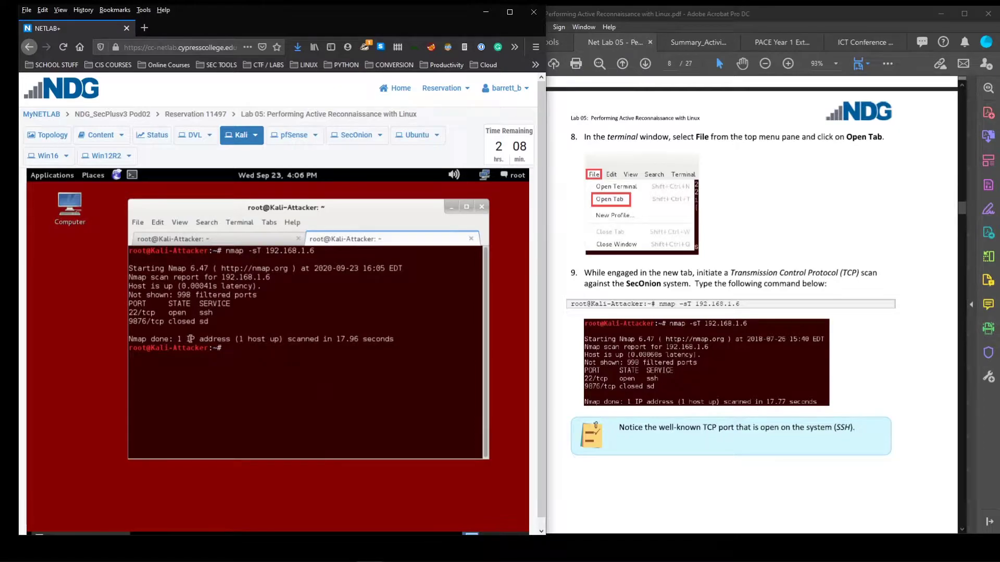
{"action": "key", "text": "Down"}
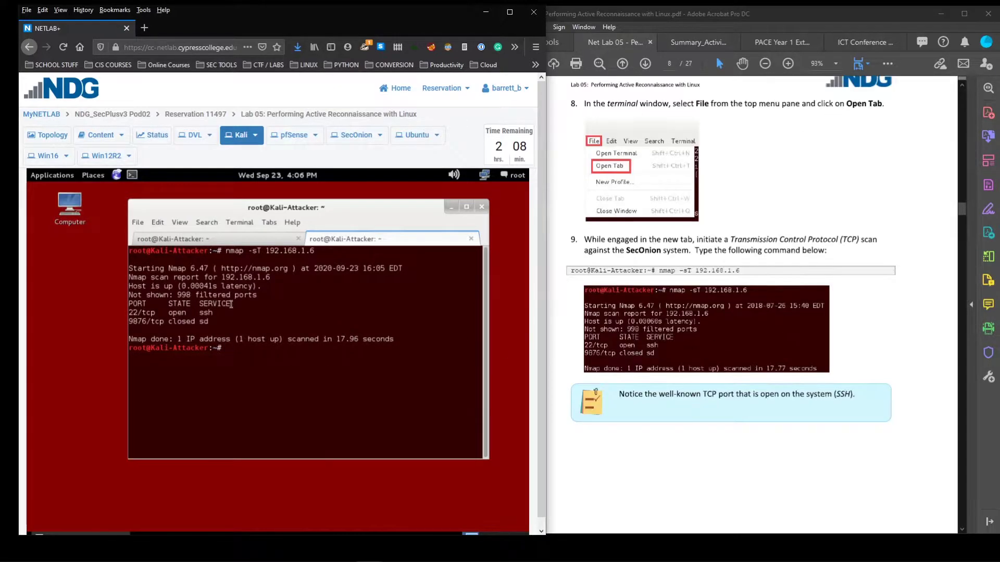
{"action": "left_click_drag", "start_coordinate": [178, 316], "coordinate": [128, 316]}
{"action": "left_click", "coordinate": [123, 316]}
{"action": "triple_click", "coordinate": [123, 315]}
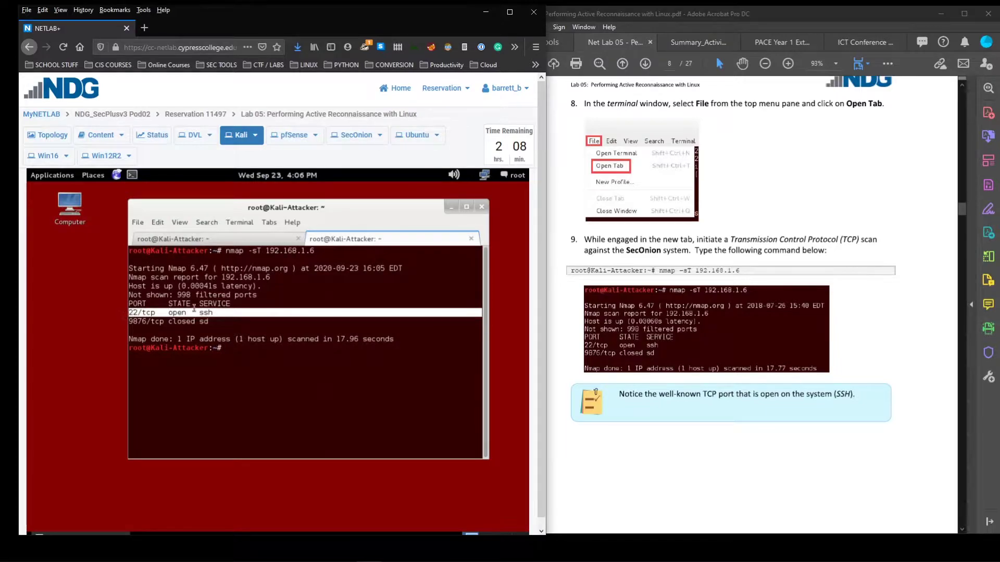
{"action": "left_click", "coordinate": [214, 315]}
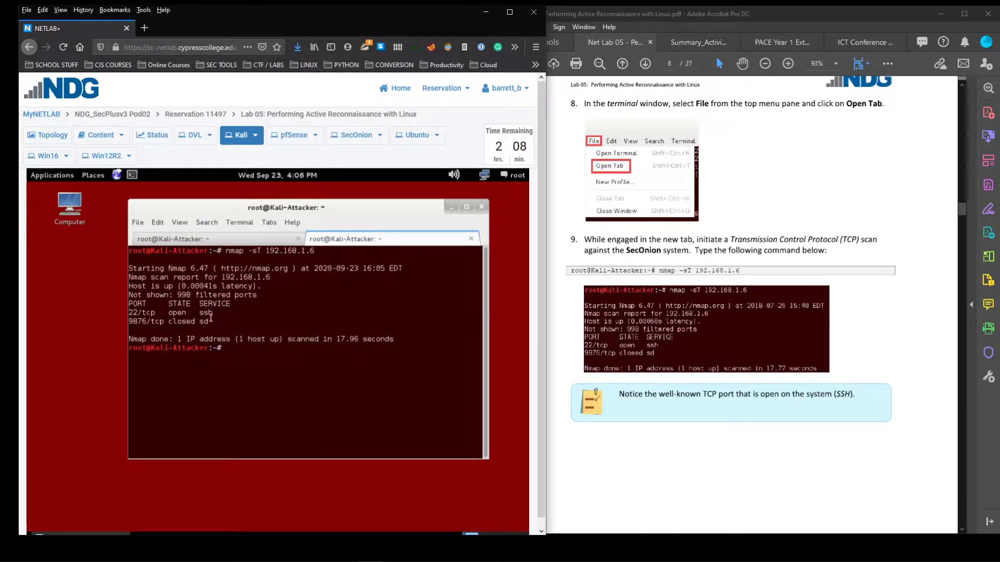
{"action": "left_click_drag", "start_coordinate": [212, 314], "coordinate": [120, 312]}
{"action": "left_click", "coordinate": [232, 312]}
Run the OS detection scan nmap -O 10.1.1.10 in the new terminal tab
{"action": "scroll", "coordinate": [654, 341], "scroll_direction": "down", "scroll_amount": 3}
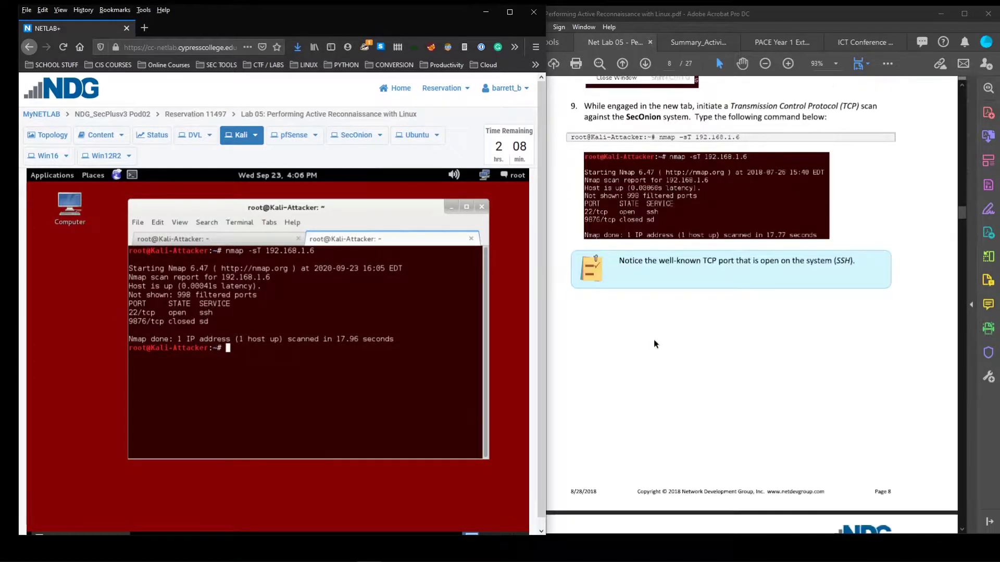
{"action": "scroll", "coordinate": [654, 340], "scroll_direction": "down", "scroll_amount": 2}
{"action": "scroll", "coordinate": [654, 339], "scroll_direction": "down", "scroll_amount": 6}
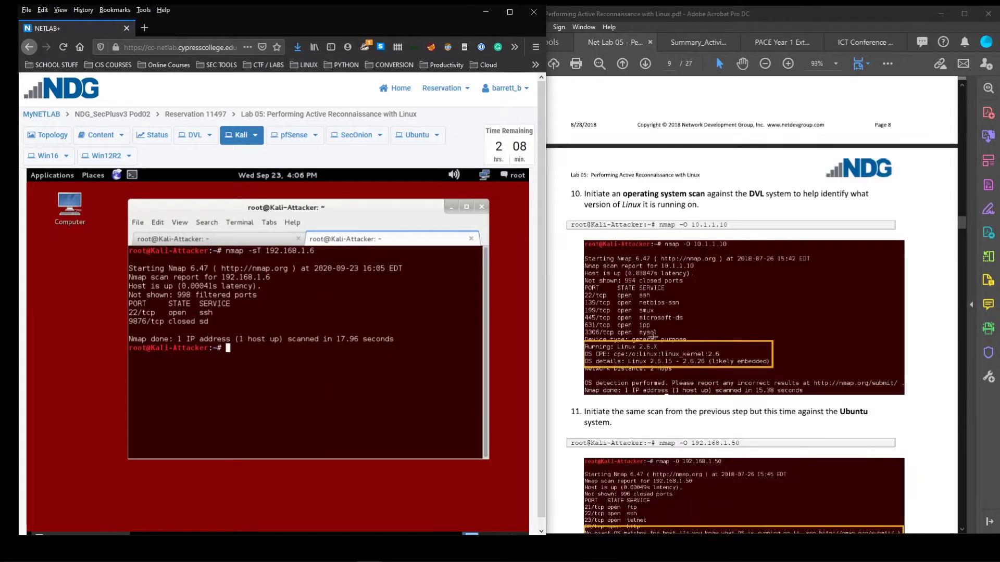
{"action": "scroll", "coordinate": [640, 338], "scroll_direction": "down", "scroll_amount": 1}
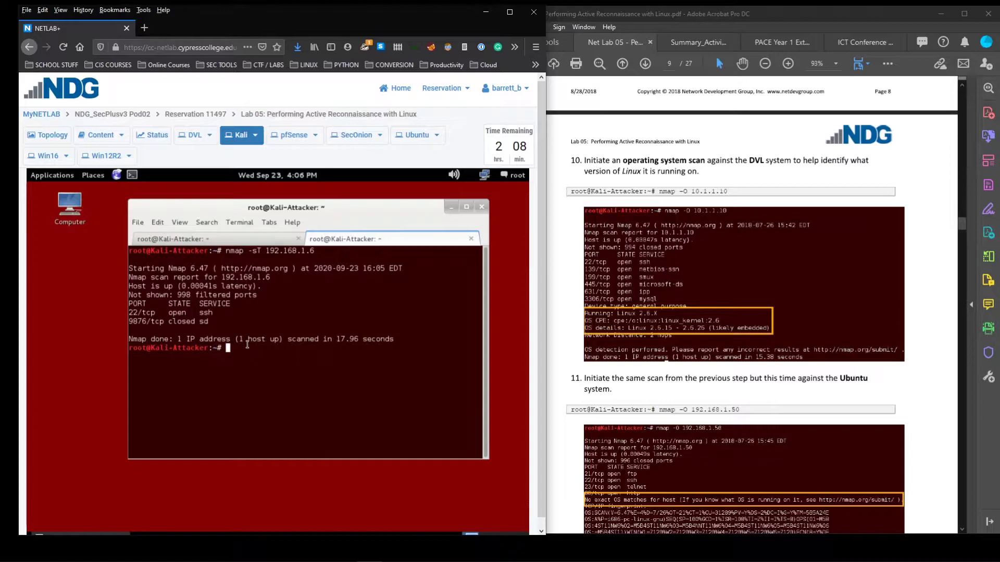
{"action": "type", "text": "nmap -O 10.1.1.10"}
{"action": "key", "text": "Return"}
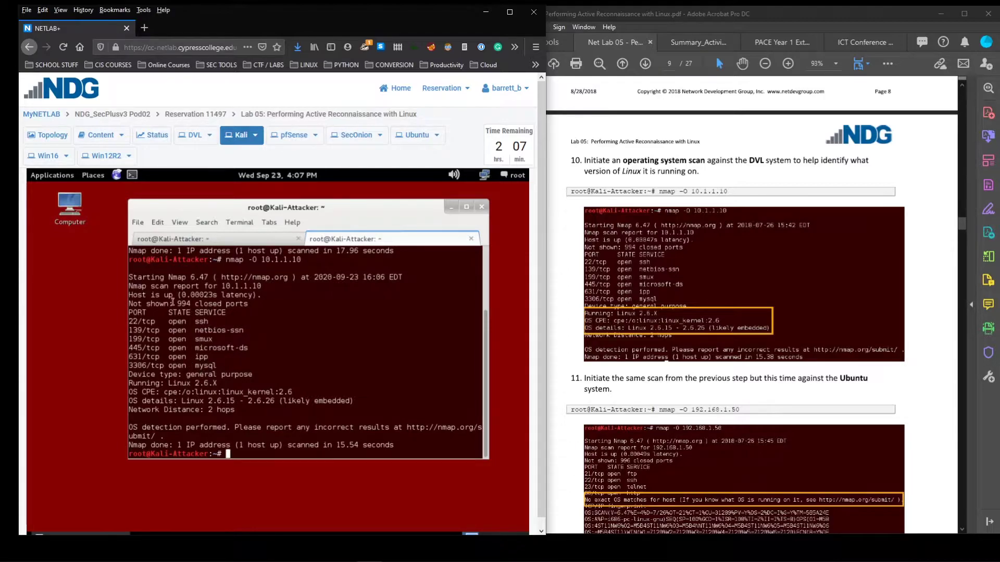
Highlight the open ports found: 22/tcp ssh, 139/tcp netbios-ssn, 445/tcp microsoft-ds and 3306/tcp mysql
{"action": "left_click_drag", "start_coordinate": [130, 320], "coordinate": [231, 366]}
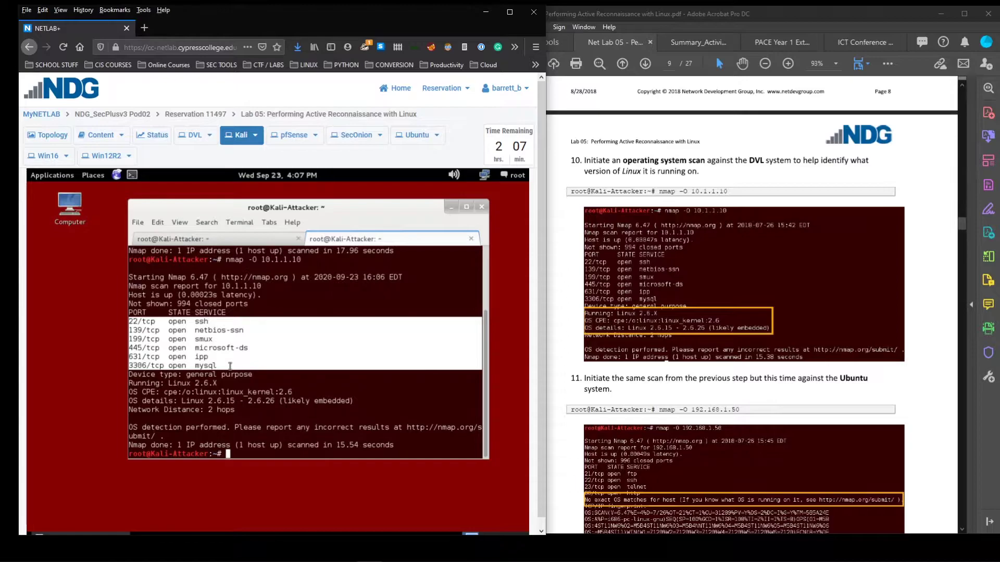
{"action": "left_click", "coordinate": [223, 366]}
{"action": "left_click_drag", "start_coordinate": [223, 365], "coordinate": [123, 363]}
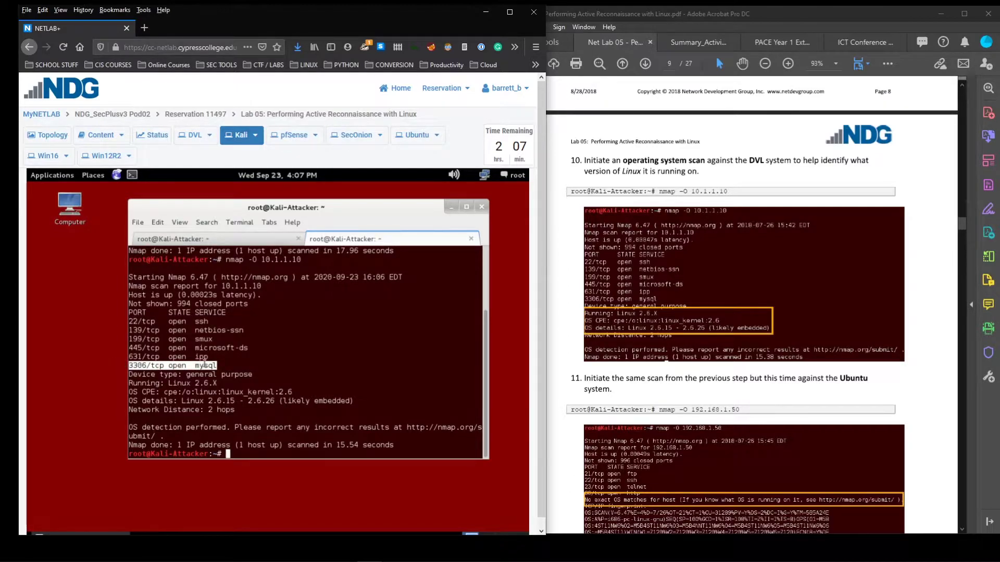
{"action": "left_click", "coordinate": [228, 367]}
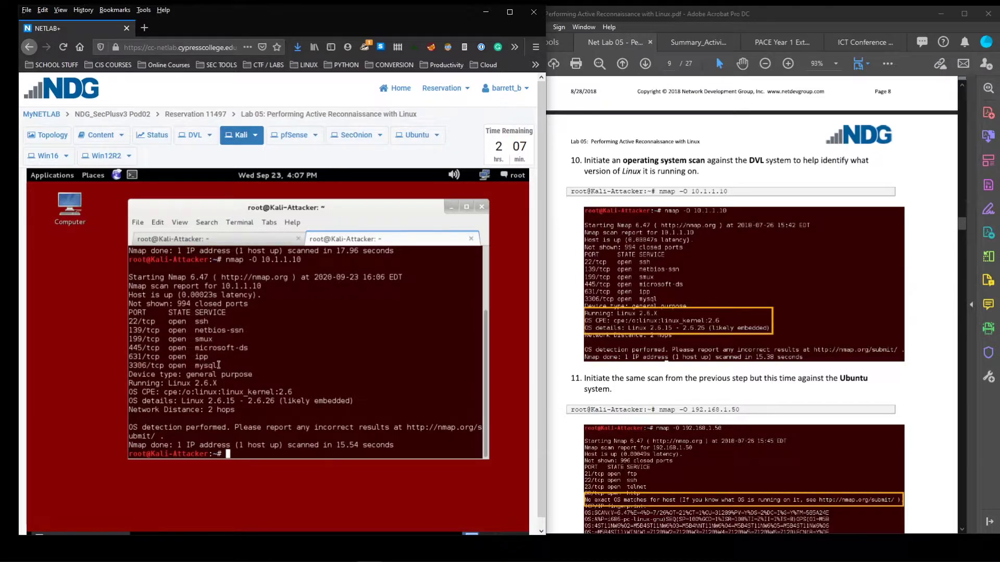
{"action": "left_click_drag", "start_coordinate": [216, 322], "coordinate": [128, 320]}
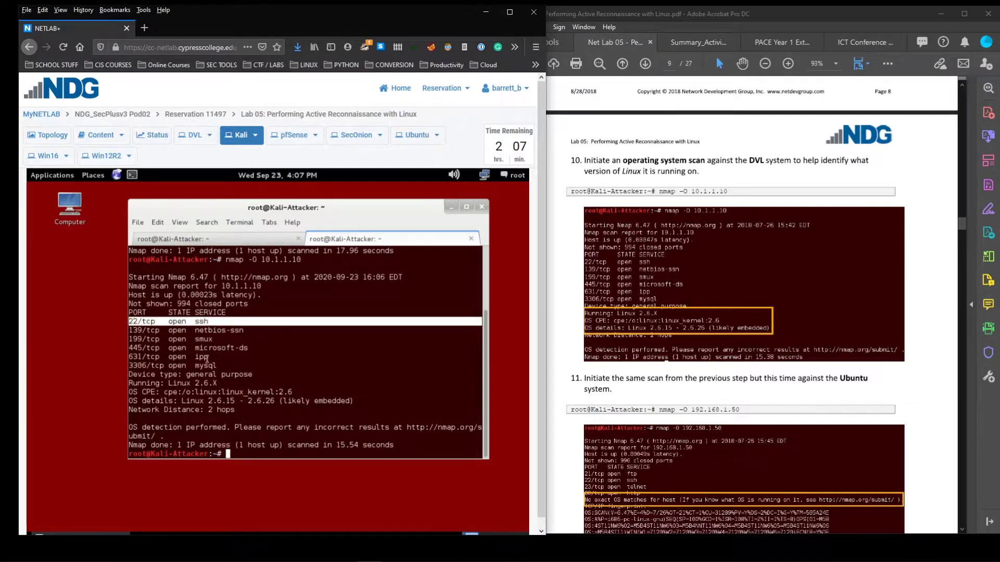
{"action": "left_click", "coordinate": [237, 345]}
{"action": "left_click_drag", "start_coordinate": [249, 332], "coordinate": [91, 332]}
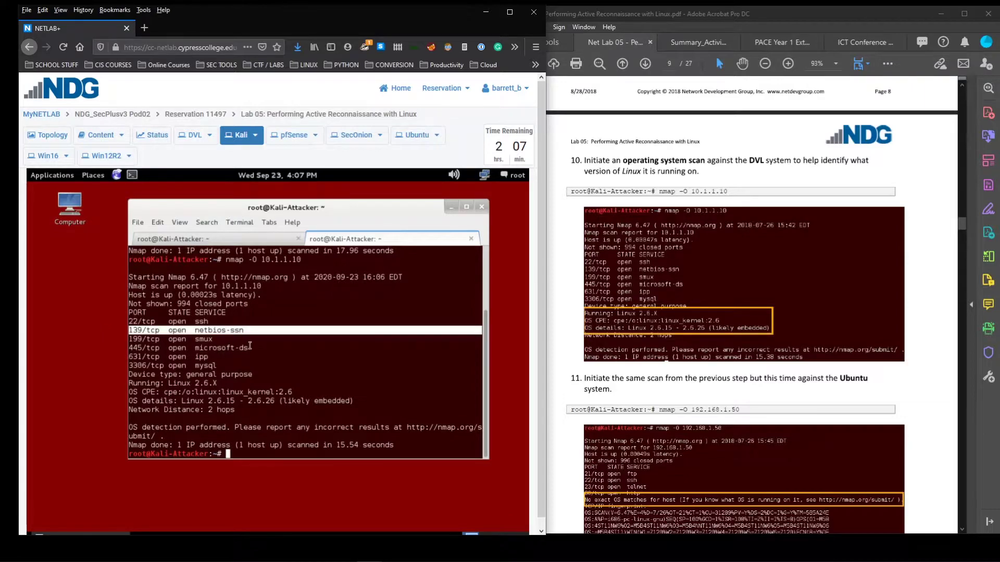
{"action": "left_click_drag", "start_coordinate": [255, 347], "coordinate": [110, 347]}
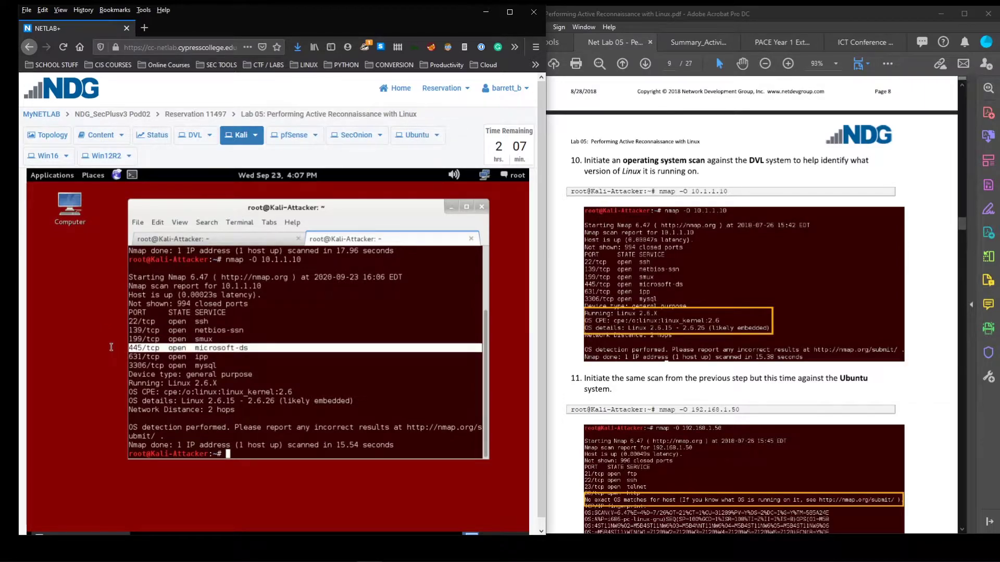
{"action": "left_click", "coordinate": [251, 348]}
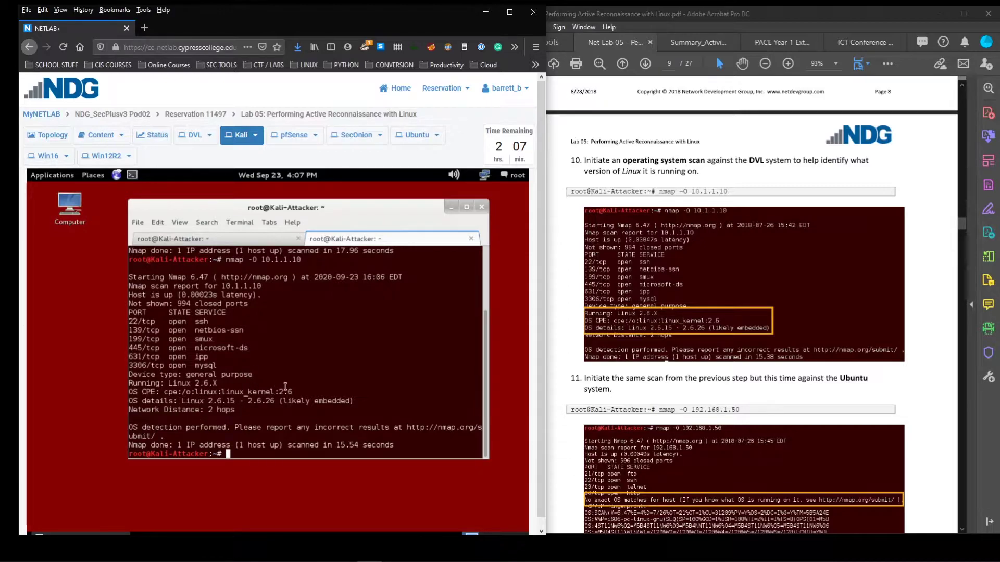
Highlight the detected Linux 2.6.X version and the 2.6.15 - 2.6.26 kernel range
{"action": "left_click_drag", "start_coordinate": [301, 390], "coordinate": [209, 386]}
{"action": "left_click", "coordinate": [263, 402]}
{"action": "left_click_drag", "start_coordinate": [279, 401], "coordinate": [180, 402]}
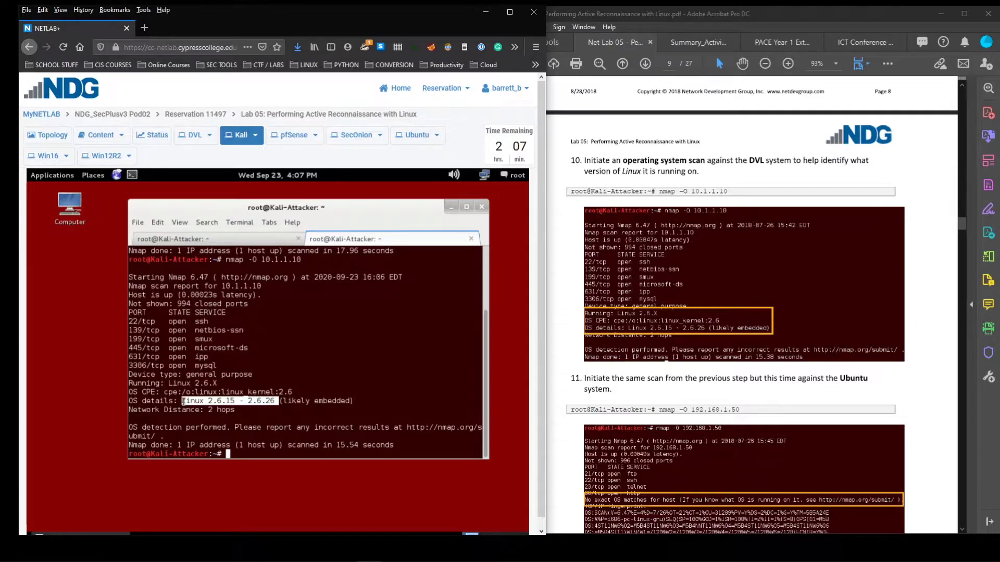
{"action": "left_click", "coordinate": [280, 401]}
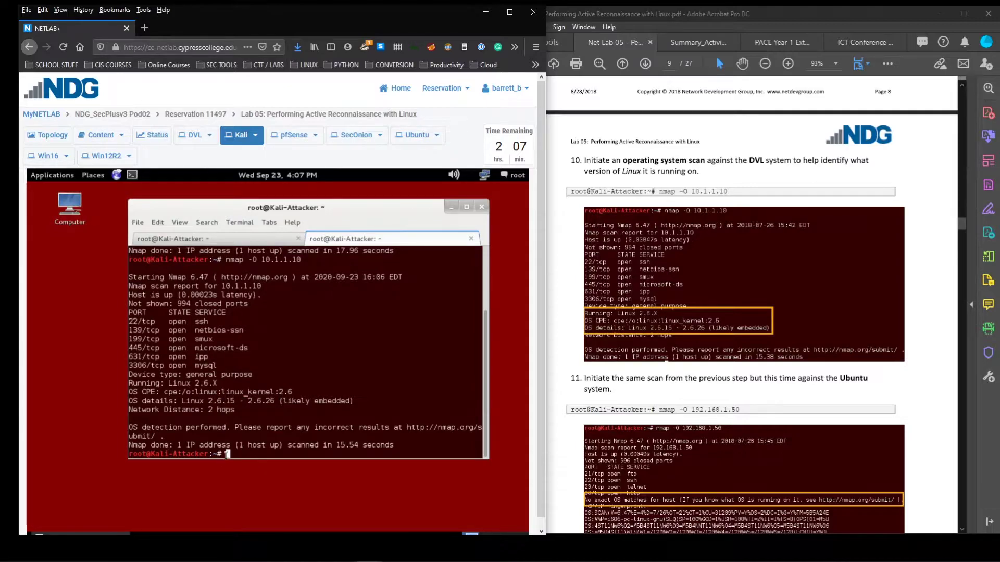
{"action": "scroll", "coordinate": [750, 349], "scroll_direction": "down", "scroll_amount": 3}
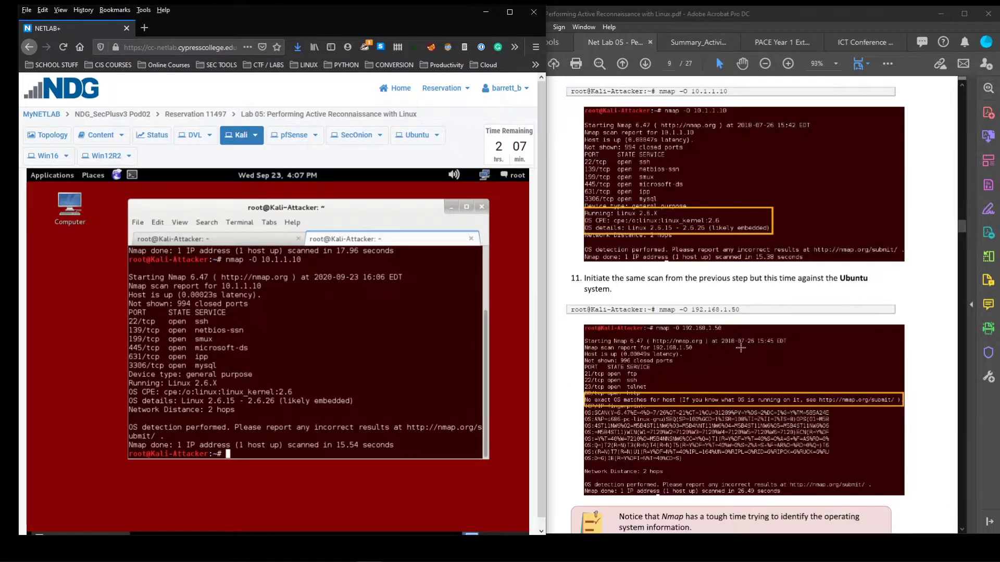
Run nmap -O 192.168.1.50 in the Kali terminal to detect the Ubuntu host's OS
{"action": "type", "text": "nma"}
{"action": "left_click", "coordinate": [48, 135]}
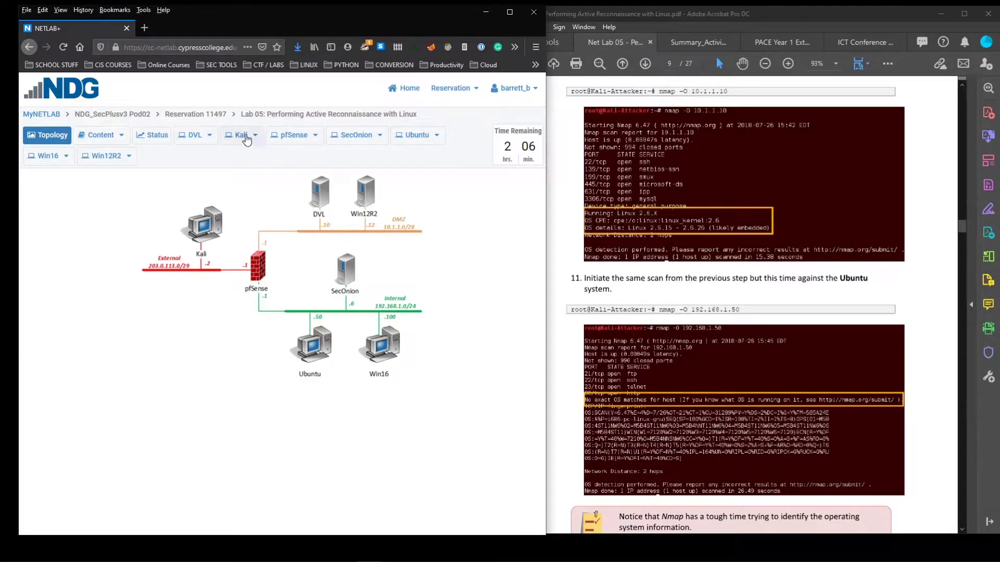
{"action": "left_click", "coordinate": [248, 135]}
{"action": "type", "text": "-O 192.168.1.50"}
{"action": "key", "text": "Return"}
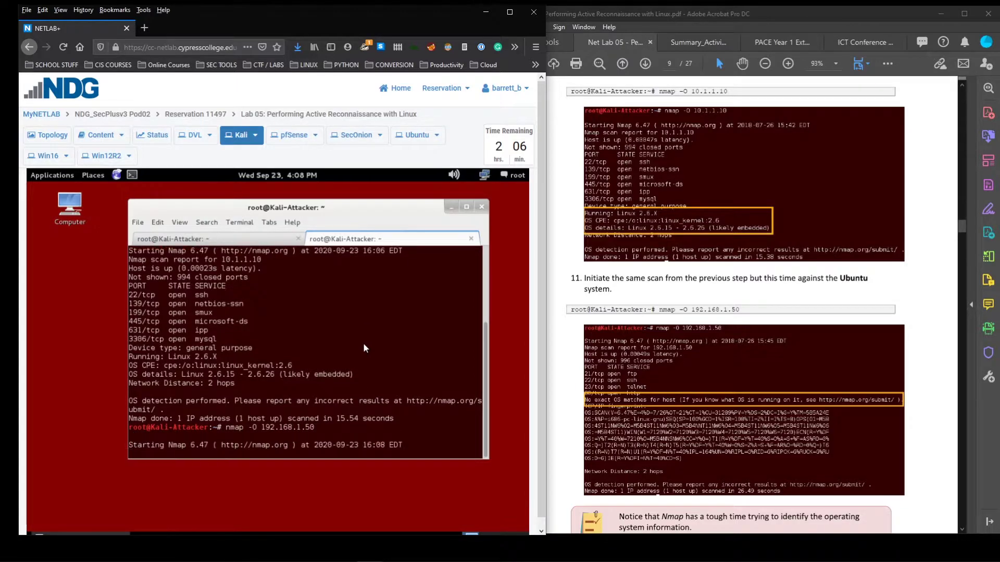
Review the open port lines, including telnet and http, and the 'No exact OS matches for host' message
{"action": "scroll", "coordinate": [734, 313], "scroll_direction": "down", "scroll_amount": 2}
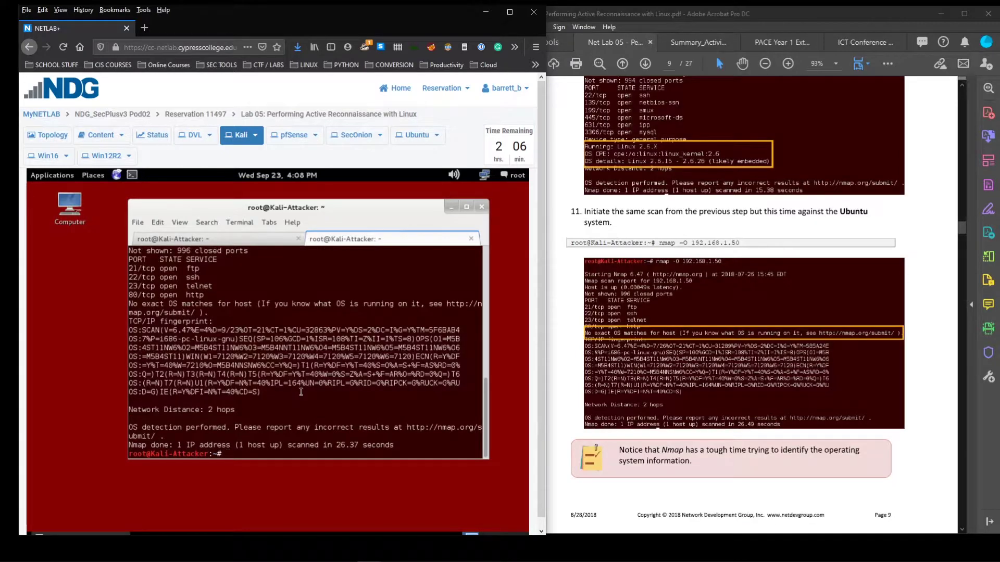
{"action": "scroll", "coordinate": [301, 392], "scroll_direction": "up", "scroll_amount": 2}
{"action": "scroll", "coordinate": [301, 392], "scroll_direction": "up", "scroll_amount": 1}
{"action": "scroll", "coordinate": [198, 312], "scroll_direction": "down", "scroll_amount": 1}
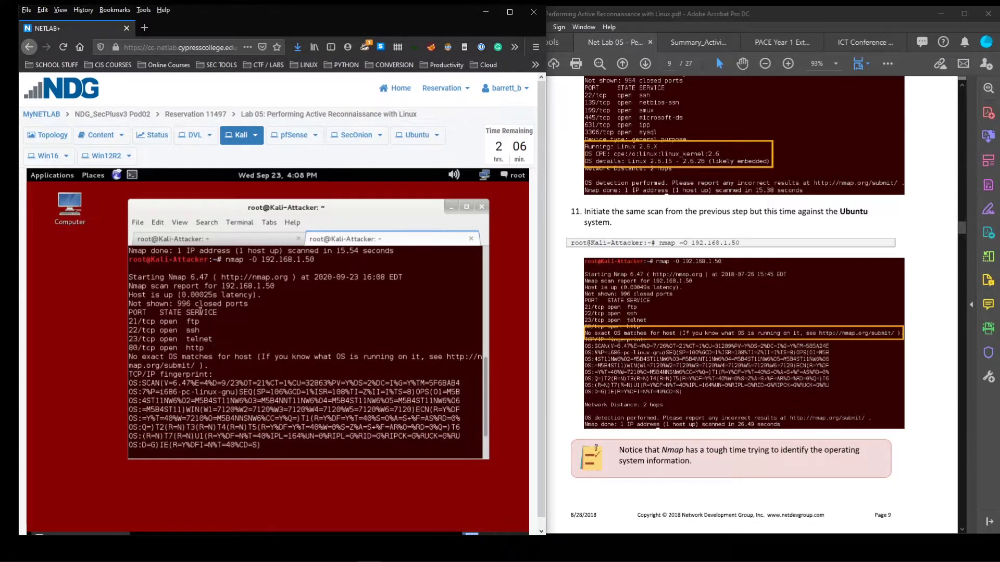
{"action": "left_click_drag", "start_coordinate": [199, 322], "coordinate": [130, 317]}
{"action": "left_click_drag", "start_coordinate": [196, 329], "coordinate": [137, 350]}
{"action": "left_click", "coordinate": [219, 343]}
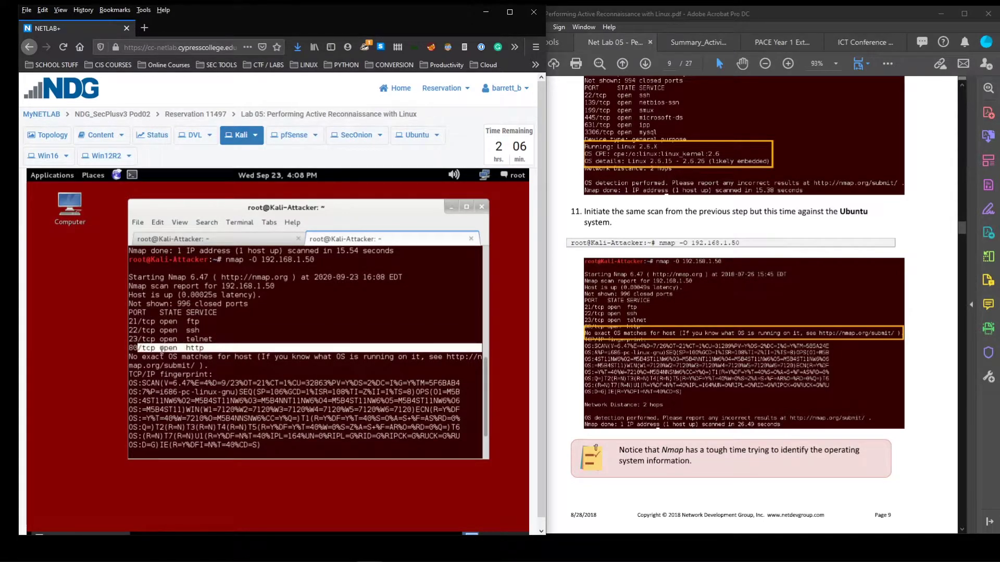
{"action": "left_click", "coordinate": [164, 359]}
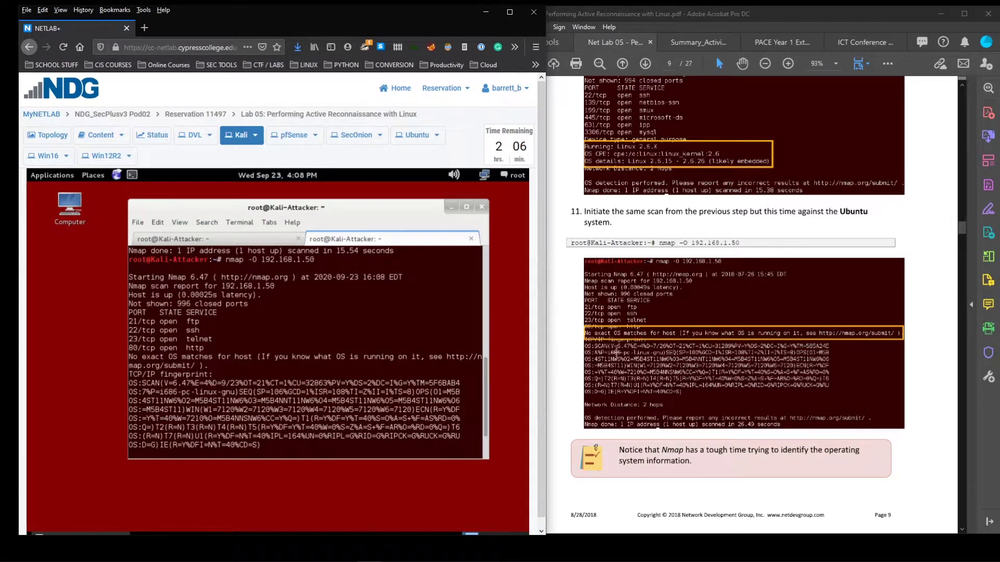
{"action": "left_click_drag", "start_coordinate": [257, 356], "coordinate": [118, 355]}
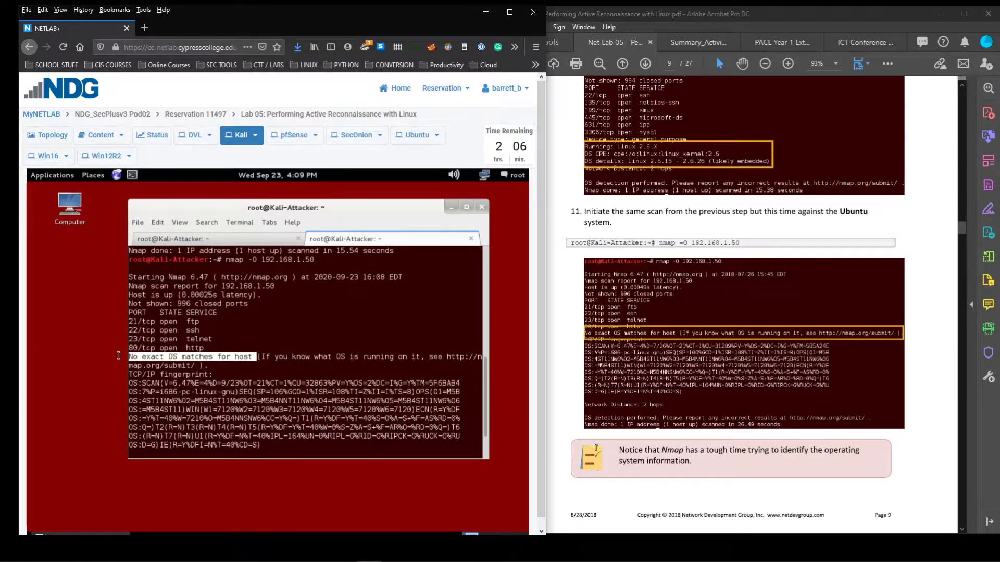
{"action": "left_click", "coordinate": [266, 356]}
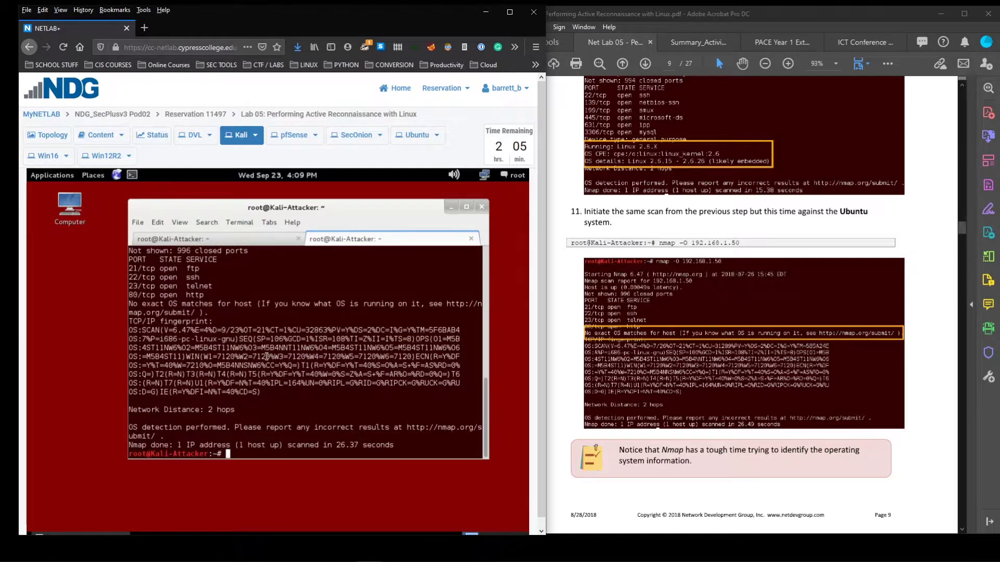
{"action": "scroll", "coordinate": [763, 359], "scroll_direction": "down", "scroll_amount": 5}
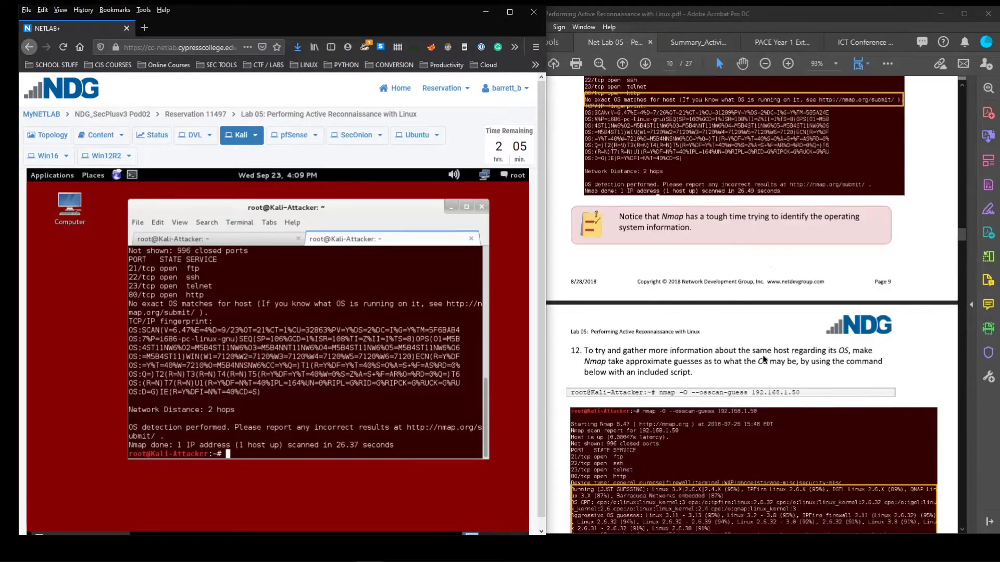
Run nmap -O --osscan-guess 192.168.1.50 in the Kali terminal
{"action": "scroll", "coordinate": [763, 359], "scroll_direction": "down", "scroll_amount": 3}
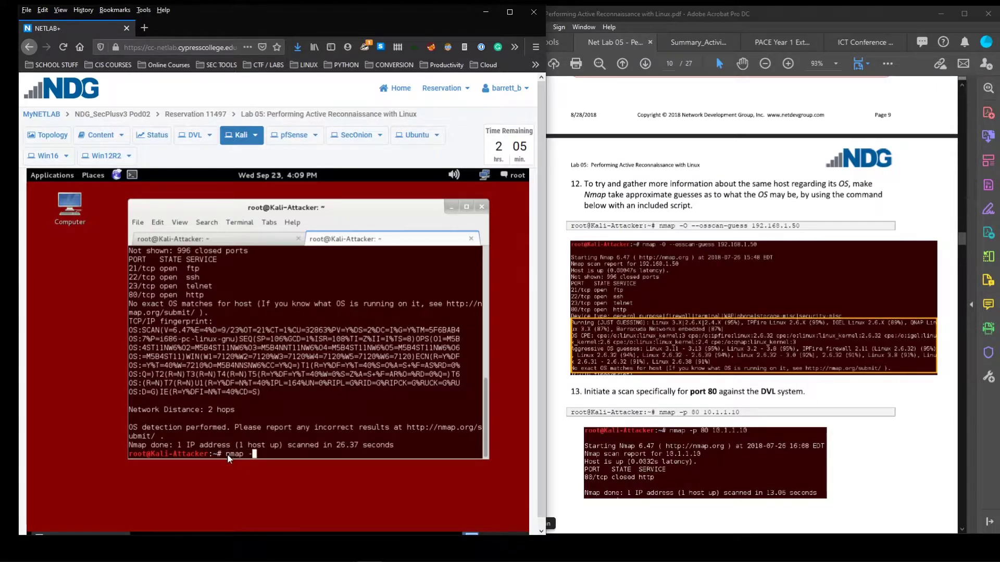
{"action": "type", "text": "O --osscan-guess 192.168.1.50"}
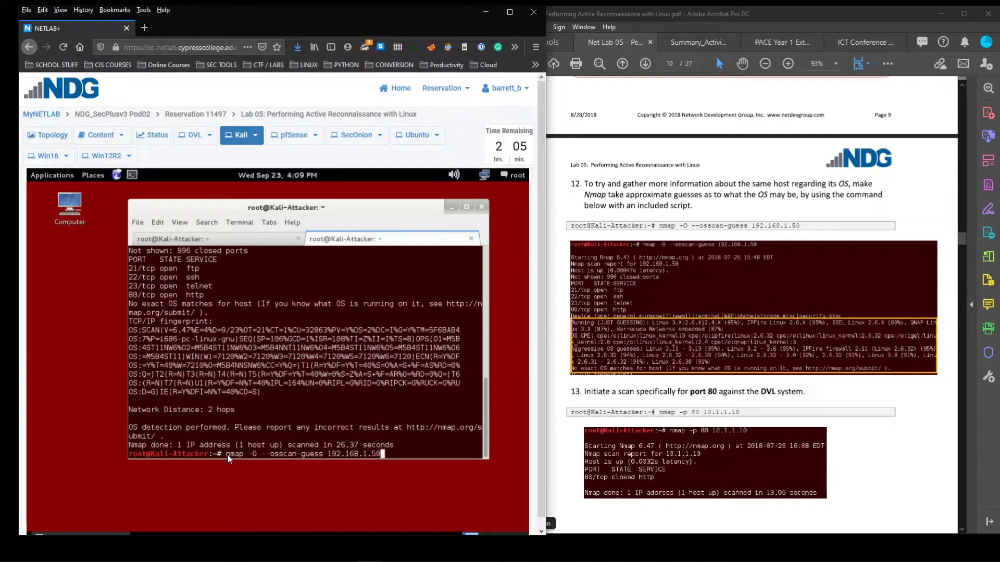
{"action": "key", "text": "Return"}
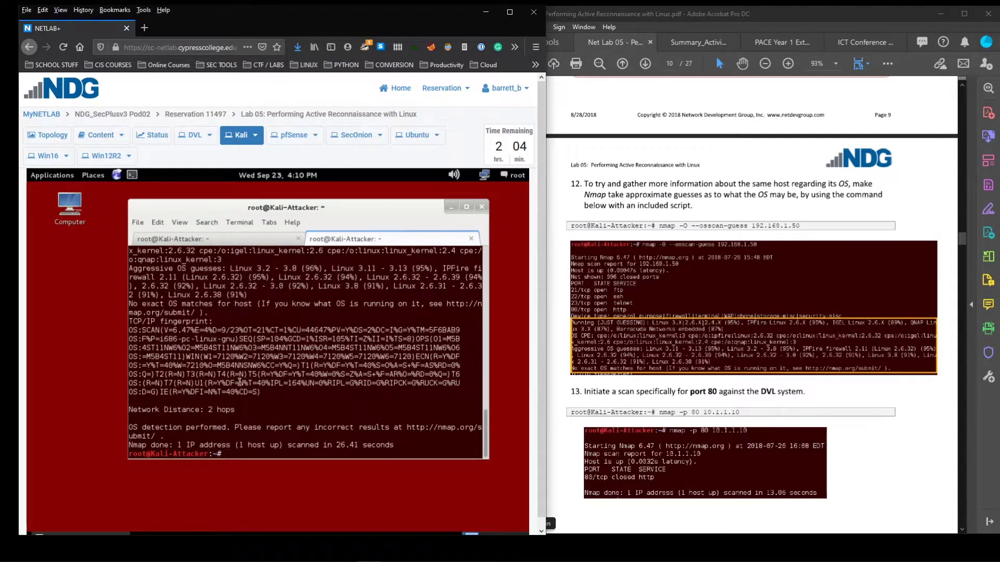
Highlight the no-match message and the Running (JUST GUESSING) line in the output
{"action": "scroll", "coordinate": [240, 382], "scroll_direction": "up", "scroll_amount": 2}
{"action": "double_click", "coordinate": [243, 357]}
{"action": "left_click_drag", "start_coordinate": [174, 361], "coordinate": [131, 358]}
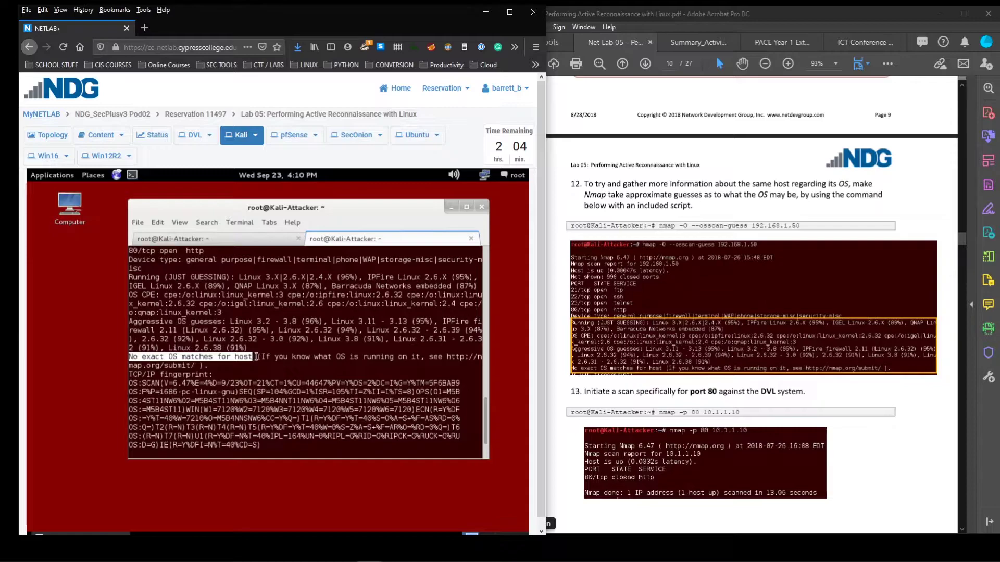
{"action": "scroll", "coordinate": [256, 357], "scroll_direction": "up", "scroll_amount": 1}
{"action": "left_click_drag", "start_coordinate": [130, 304], "coordinate": [188, 357]}
{"action": "left_click", "coordinate": [321, 352]}
{"action": "left_click", "coordinate": [307, 358]}
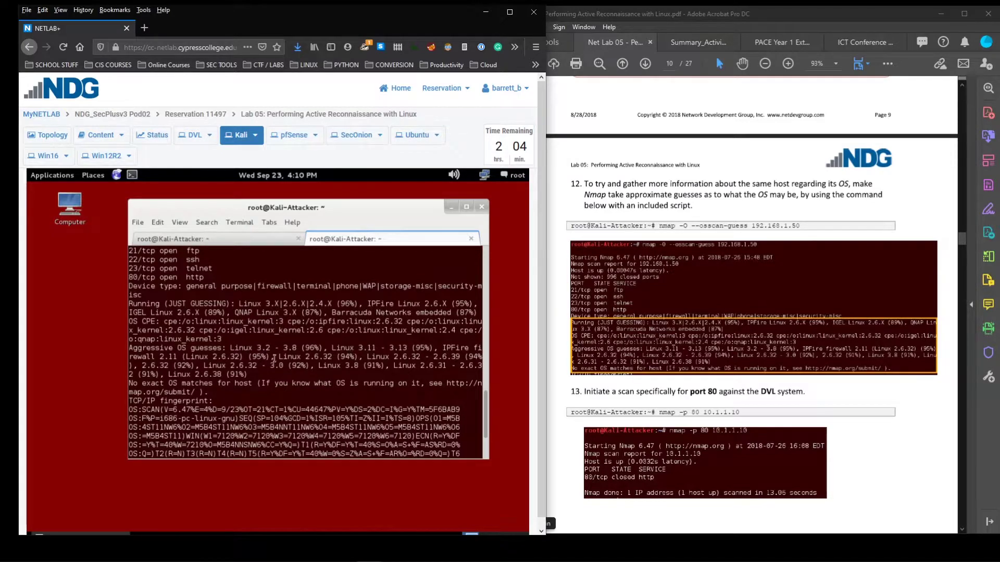
Inspect the Aggressive OS guesses, led by Linux 3.2 - 3.8 (96%) and Linux 2.6.32 (95%)
{"action": "left_click_drag", "start_coordinate": [238, 344], "coordinate": [315, 349]}
{"action": "left_click", "coordinate": [327, 354]}
{"action": "left_click_drag", "start_coordinate": [250, 348], "coordinate": [276, 347]}
{"action": "double_click", "coordinate": [322, 356]}
{"action": "left_click", "coordinate": [330, 368]}
{"action": "scroll", "coordinate": [276, 347], "scroll_direction": "up", "scroll_amount": 2}
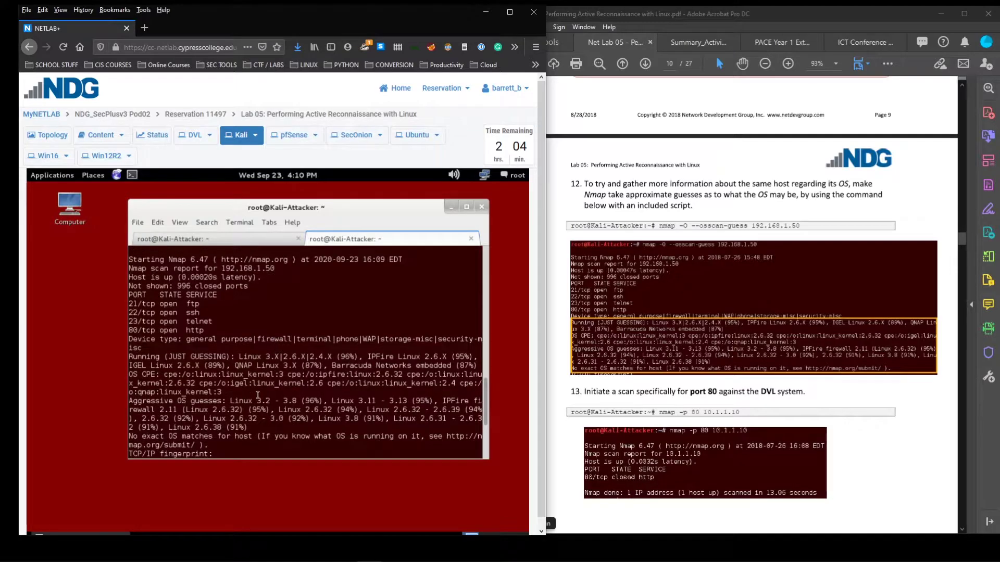
{"action": "scroll", "coordinate": [248, 398], "scroll_direction": "down", "scroll_amount": 3}
{"action": "scroll", "coordinate": [249, 399], "scroll_direction": "down", "scroll_amount": 2}
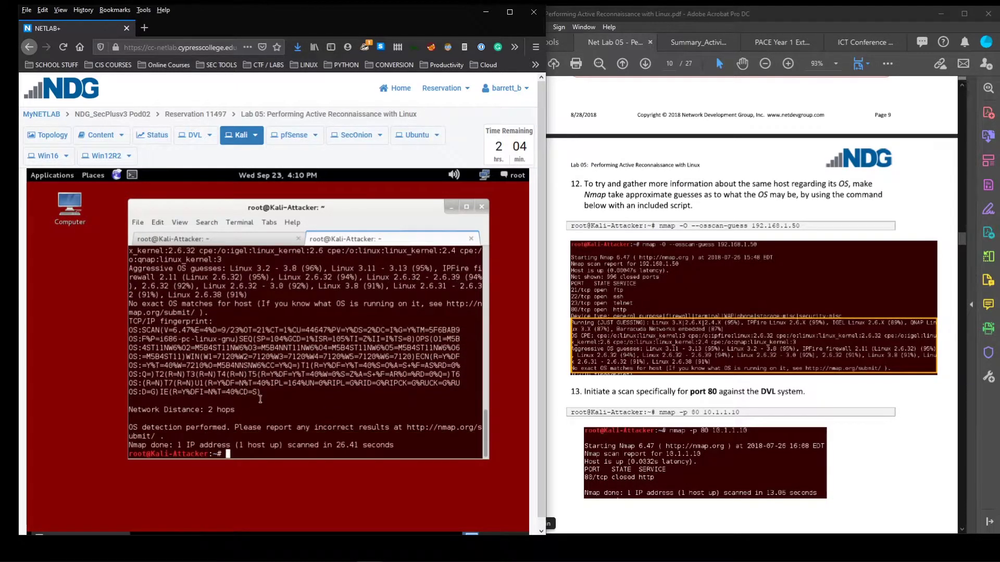
{"action": "scroll", "coordinate": [696, 359], "scroll_direction": "down", "scroll_amount": 4}
{"action": "scroll", "coordinate": [696, 360], "scroll_direction": "up", "scroll_amount": 2}
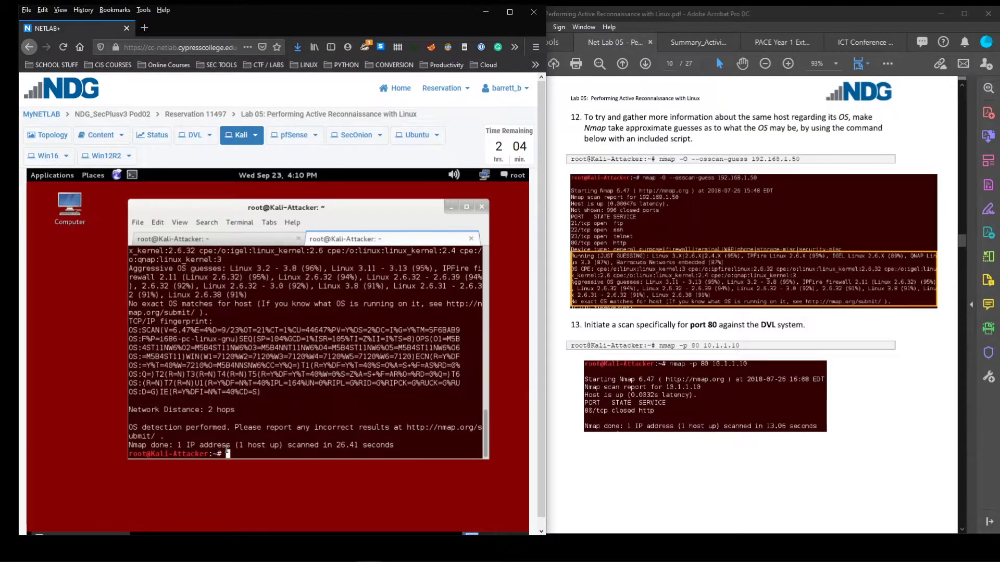
Scan 10.1.1.10 with nmap -p 80 and highlight the '80/tcp closed http' result
{"action": "type", "text": "nmap "}
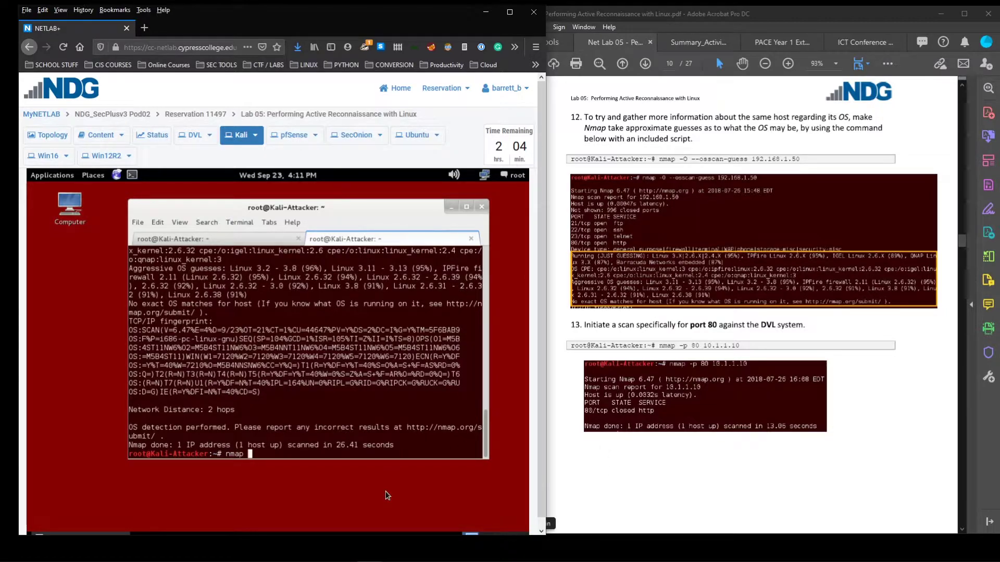
{"action": "type", "text": "-p 80 "}
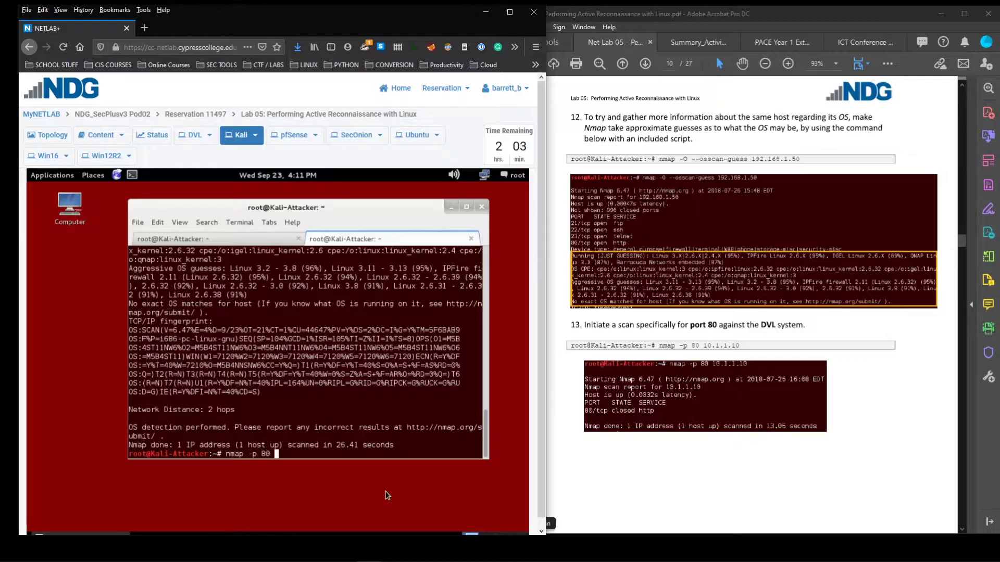
{"action": "type", "text": "10.1.1.10"}
{"action": "key", "text": "Return"}
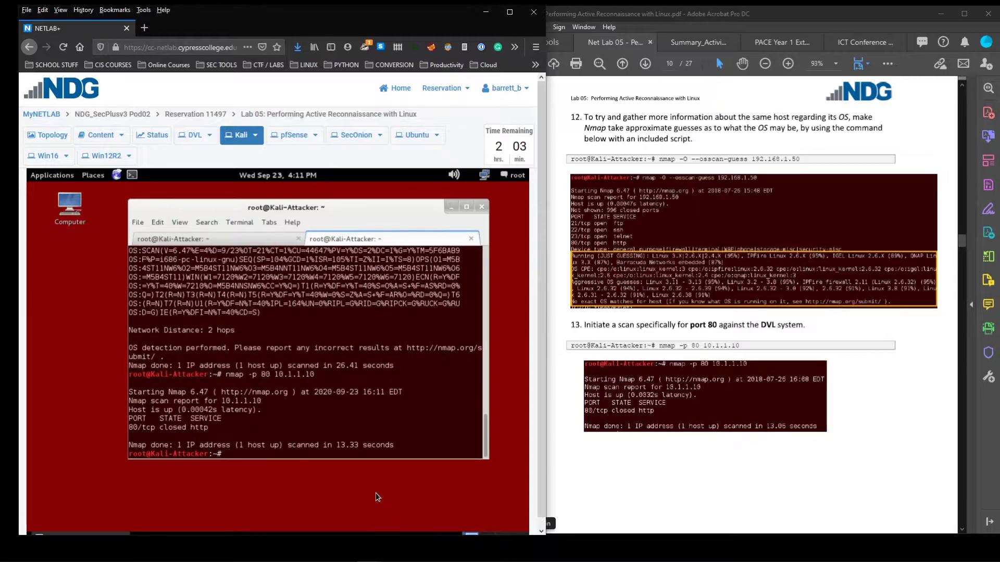
{"action": "triple_click", "coordinate": [190, 430]}
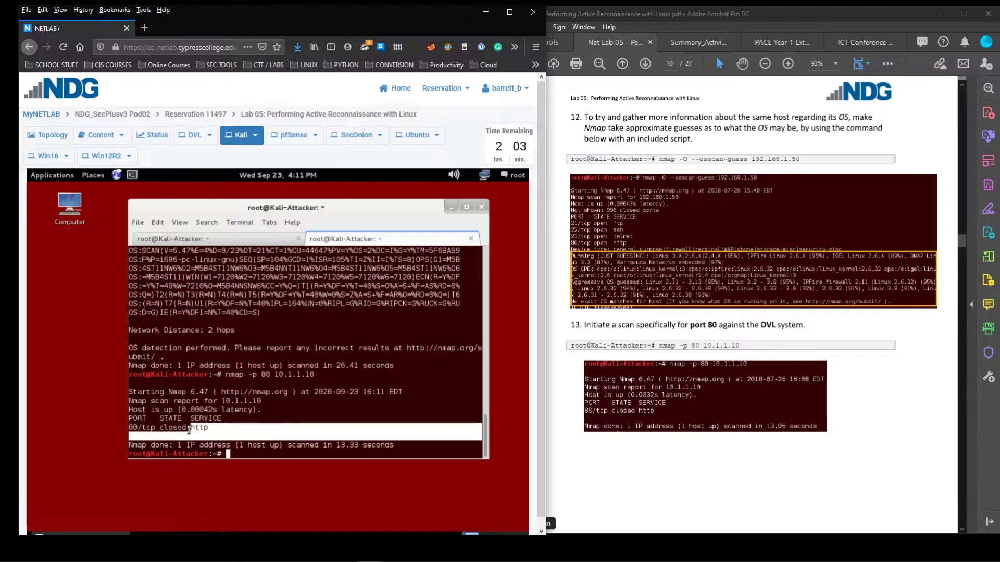
{"action": "left_click", "coordinate": [190, 430]}
{"action": "left_click_drag", "start_coordinate": [191, 430], "coordinate": [160, 430]}
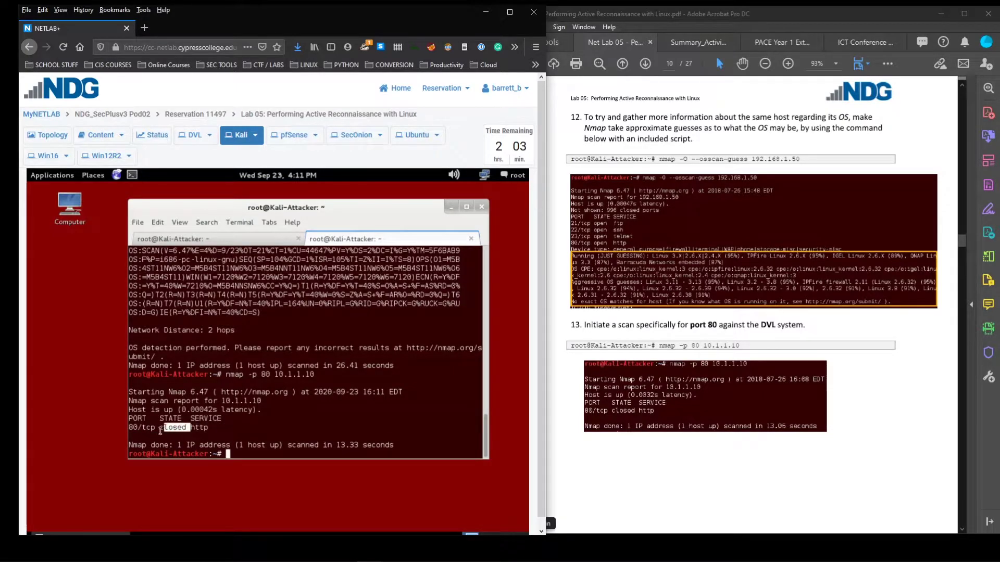
{"action": "left_click", "coordinate": [171, 430]}
Run nmap -p 80 192.168.1.0/24 10.1.1.0/28 to scan port 80 across both networks
{"action": "scroll", "coordinate": [739, 336], "scroll_direction": "down", "scroll_amount": 10}
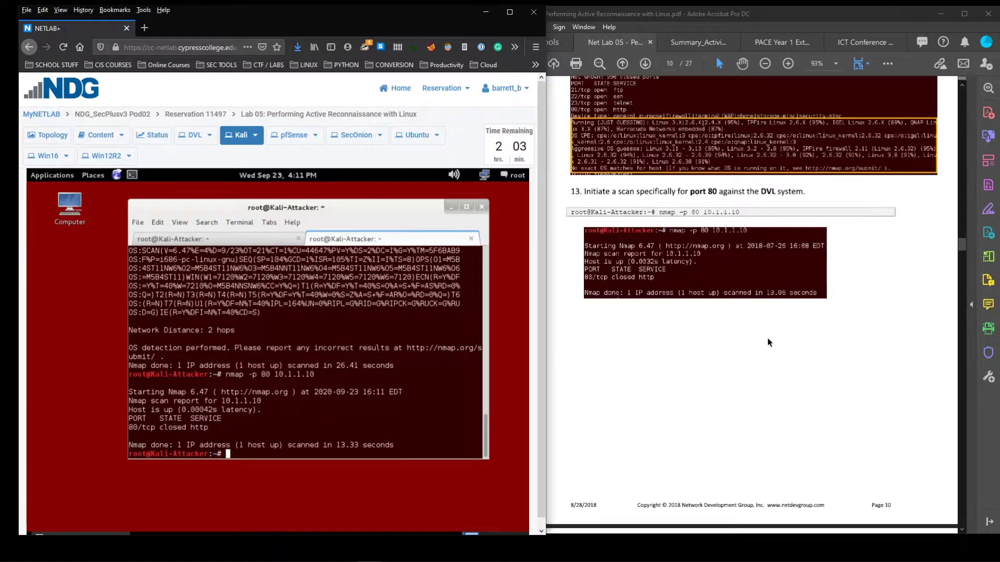
{"action": "scroll", "coordinate": [756, 343], "scroll_direction": "down", "scroll_amount": 4}
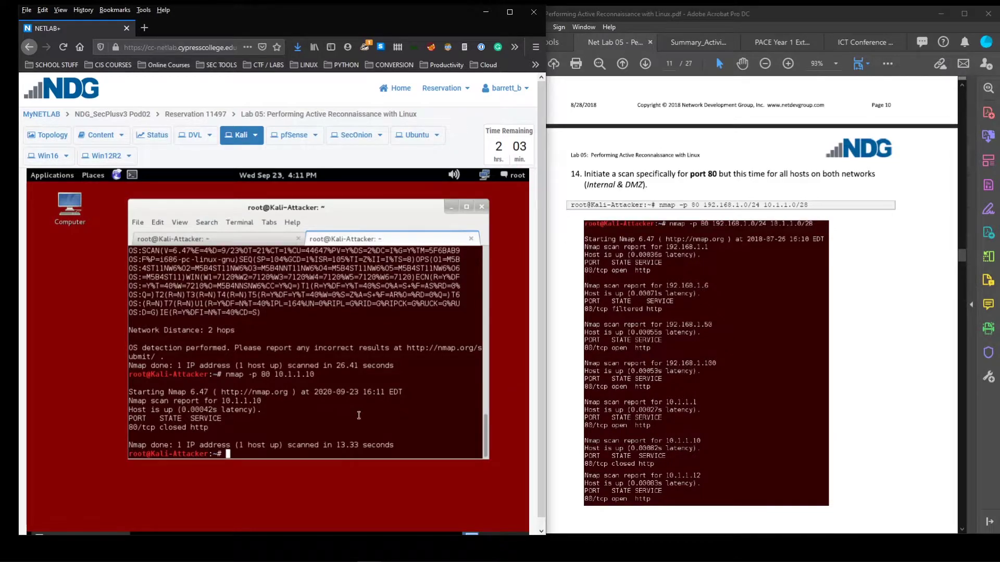
{"action": "type", "text": "nmap -p 80 192.168.1.0/24 "}
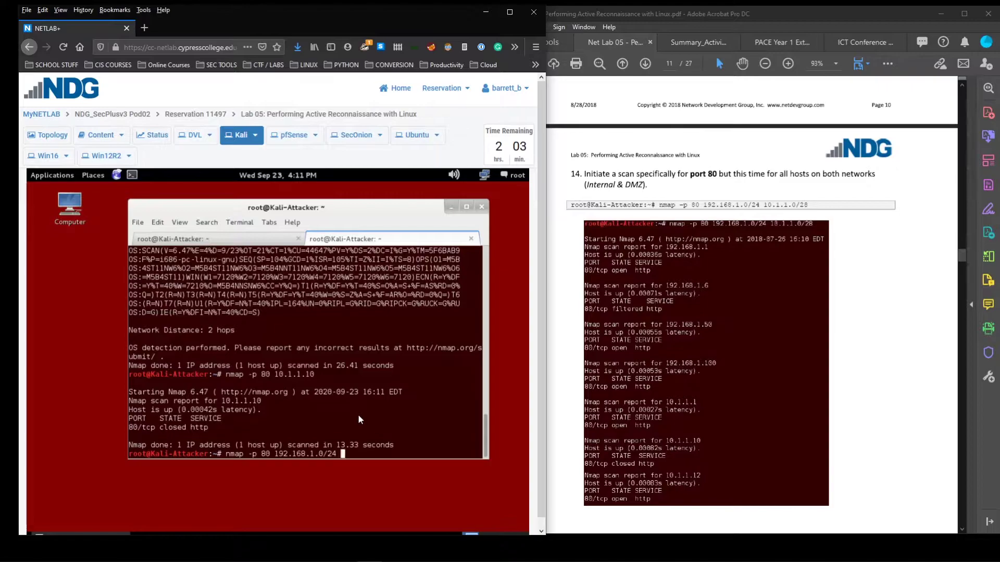
{"action": "type", "text": "10.1.1.0/28"}
{"action": "left_click_drag", "start_coordinate": [391, 454], "coordinate": [325, 454]}
{"action": "left_click", "coordinate": [323, 455]}
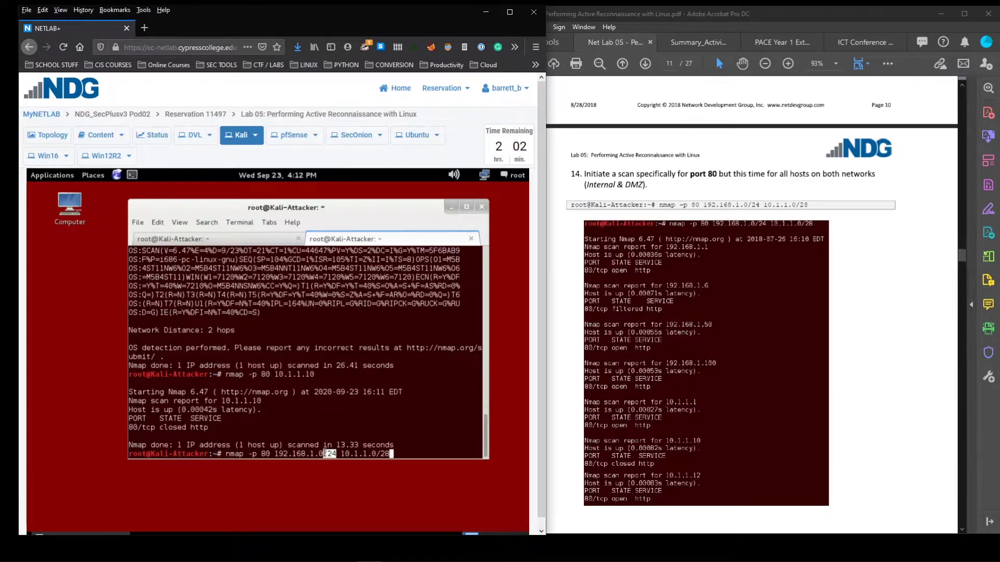
{"action": "left_click", "coordinate": [389, 453]}
{"action": "key", "text": "Return"}
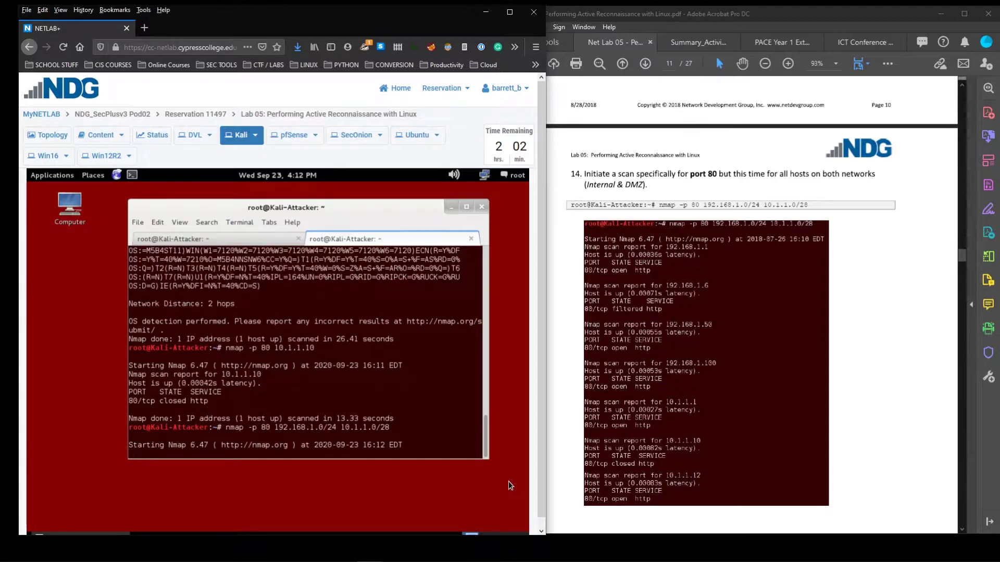
Highlight the open http result for 192.168.1.1 and the filtered result for 192.168.1.6
{"action": "scroll", "coordinate": [328, 368], "scroll_direction": "up", "scroll_amount": 5}
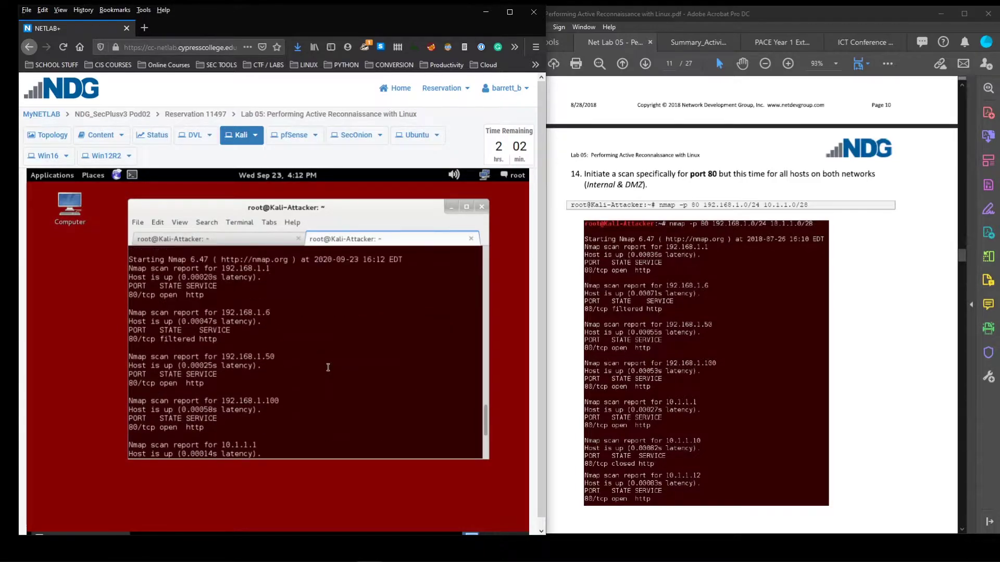
{"action": "scroll", "coordinate": [328, 367], "scroll_direction": "up", "scroll_amount": 2}
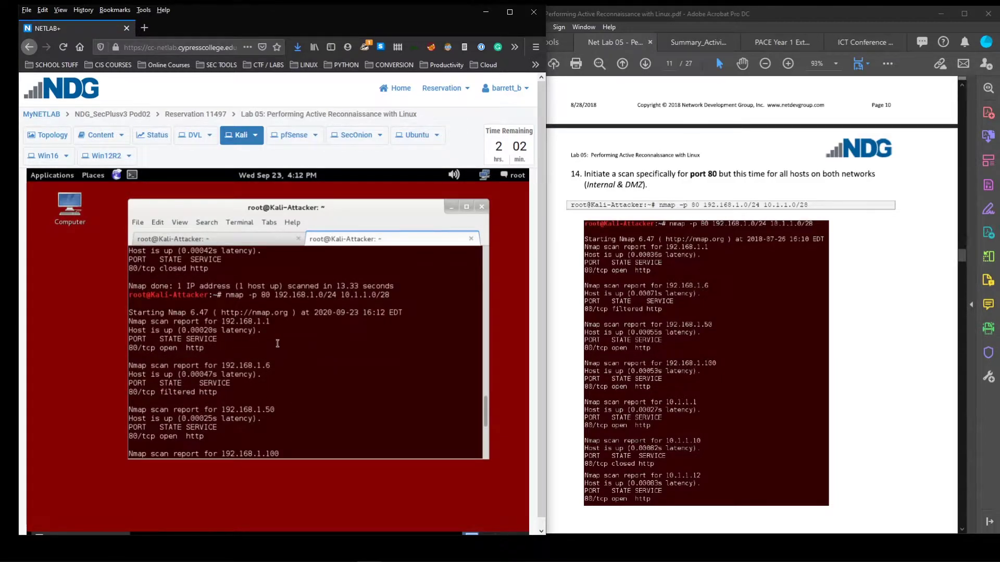
{"action": "scroll", "coordinate": [280, 329], "scroll_direction": "down", "scroll_amount": 1}
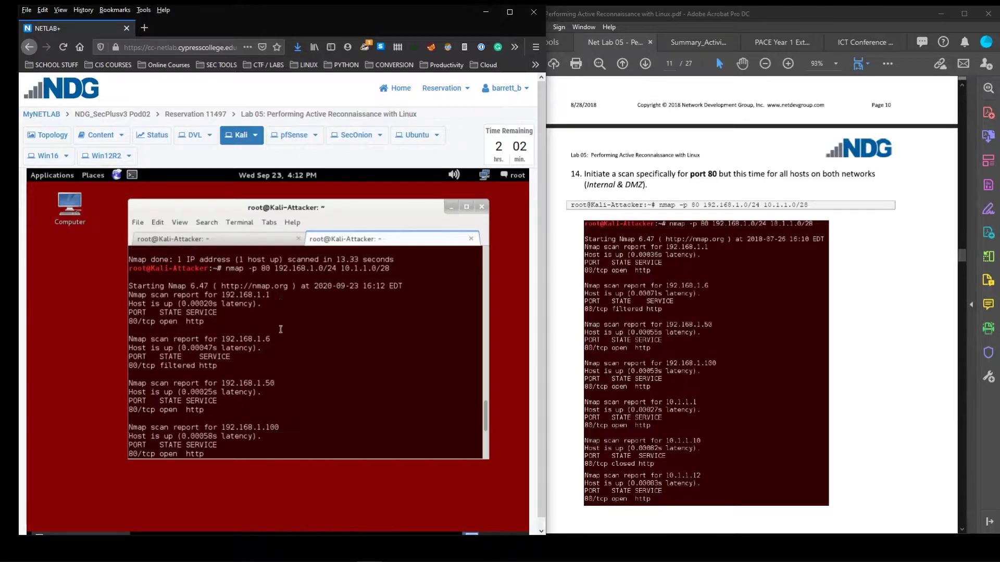
{"action": "triple_click", "coordinate": [213, 321]}
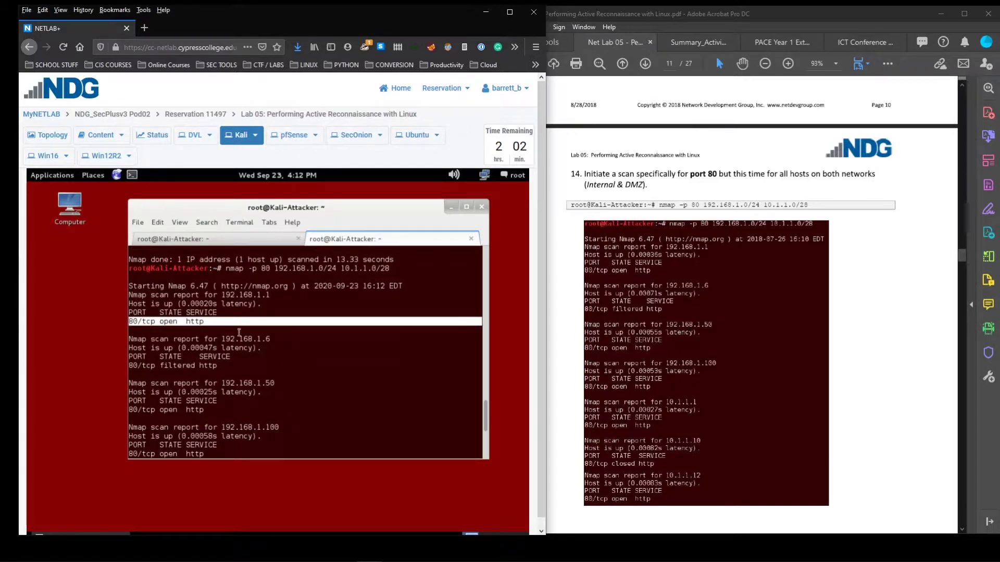
{"action": "scroll", "coordinate": [221, 324], "scroll_direction": "down", "scroll_amount": 2}
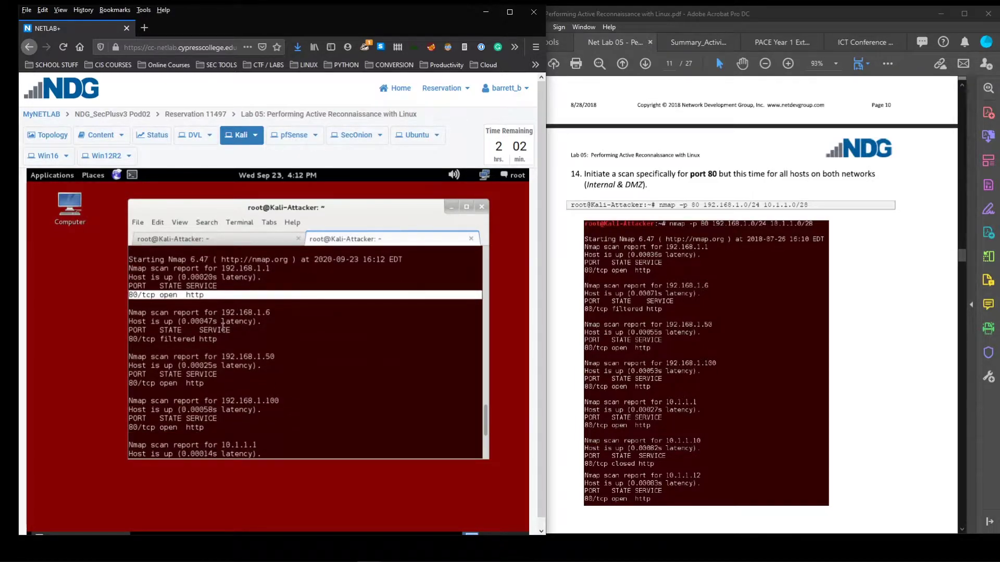
{"action": "left_click_drag", "start_coordinate": [217, 312], "coordinate": [127, 312]}
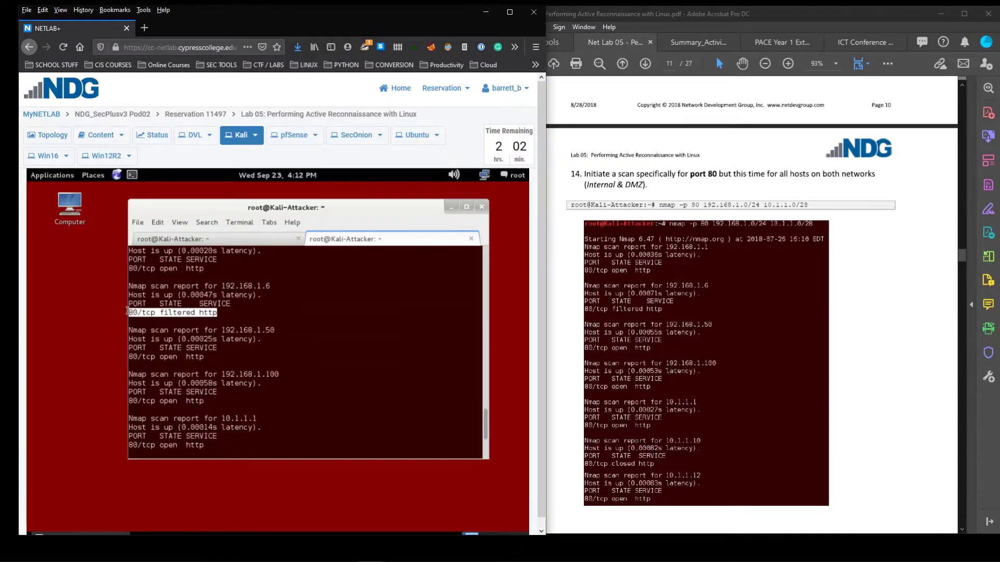
{"action": "left_click", "coordinate": [162, 308]}
{"action": "left_click_drag", "start_coordinate": [198, 312], "coordinate": [162, 311]}
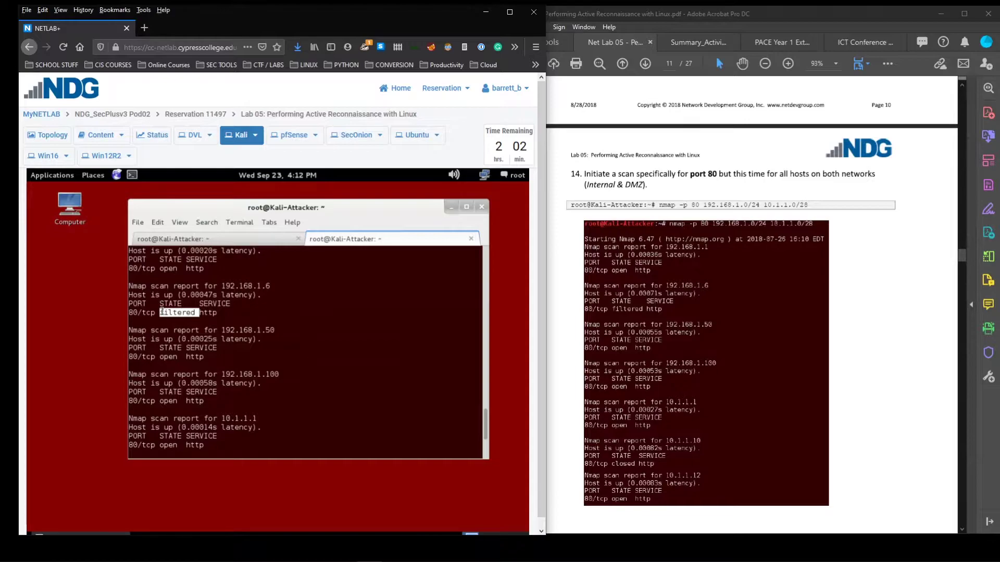
{"action": "left_click_drag", "start_coordinate": [195, 311], "coordinate": [161, 315]}
{"action": "left_click", "coordinate": [220, 316]}
Highlight the closed http result for 10.1.1.10 and scroll to the end of the output
{"action": "scroll", "coordinate": [215, 312], "scroll_direction": "down", "scroll_amount": 2}
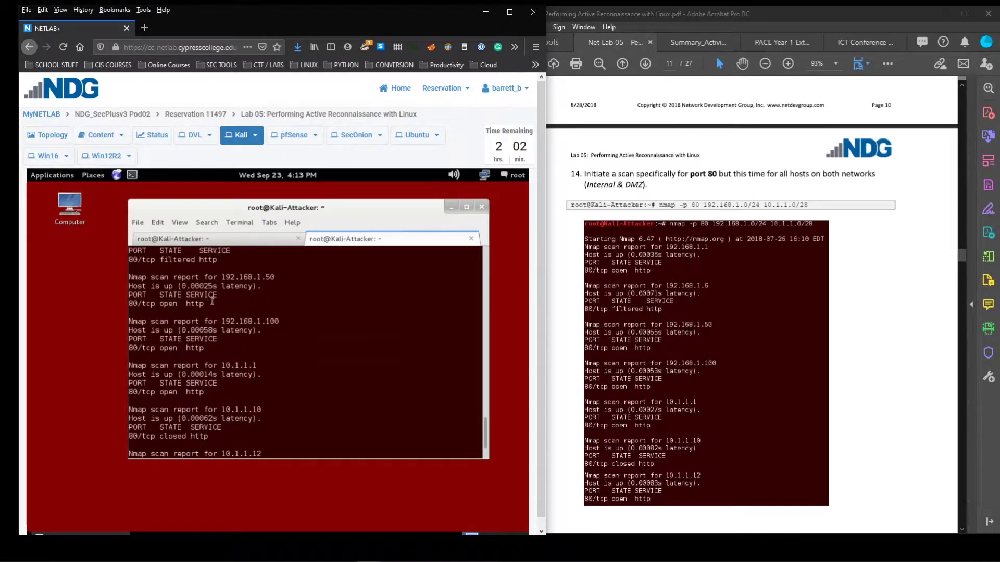
{"action": "scroll", "coordinate": [212, 338], "scroll_direction": "down", "scroll_amount": 2}
{"action": "left_click_drag", "start_coordinate": [213, 384], "coordinate": [122, 383]}
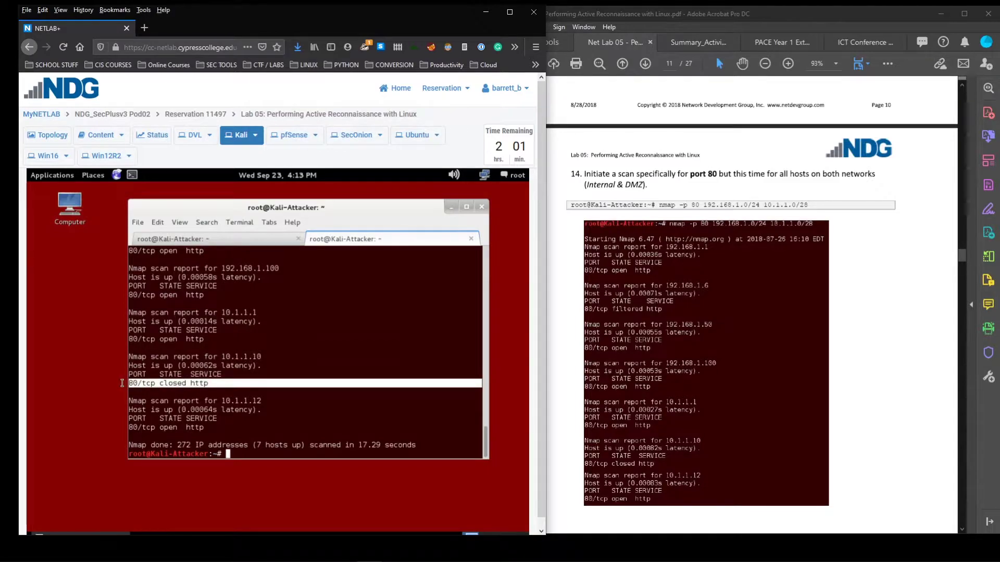
{"action": "left_click", "coordinate": [217, 384]}
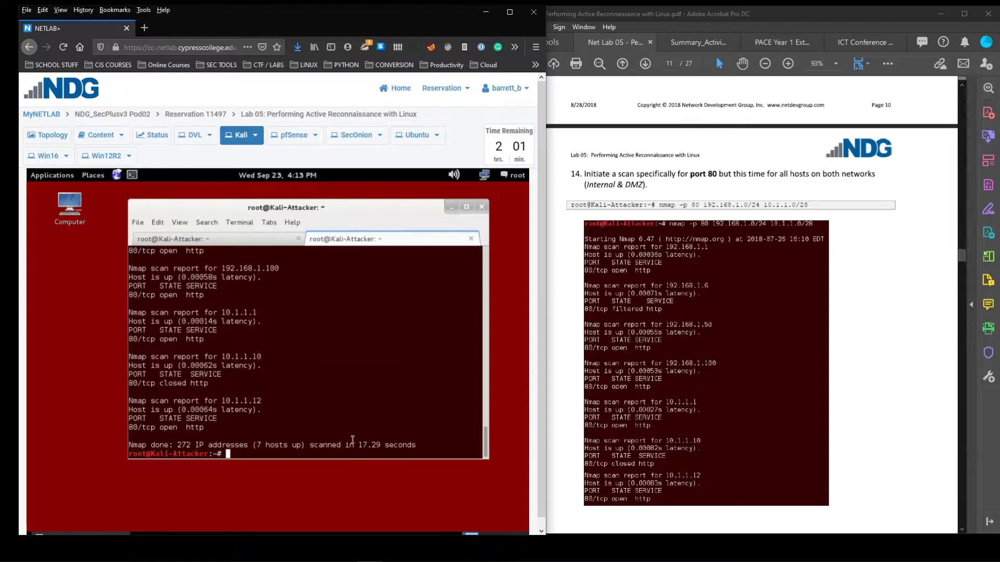
{"action": "scroll", "coordinate": [651, 409], "scroll_direction": "down", "scroll_amount": 5}
{"action": "scroll", "coordinate": [660, 402], "scroll_direction": "down", "scroll_amount": 10}
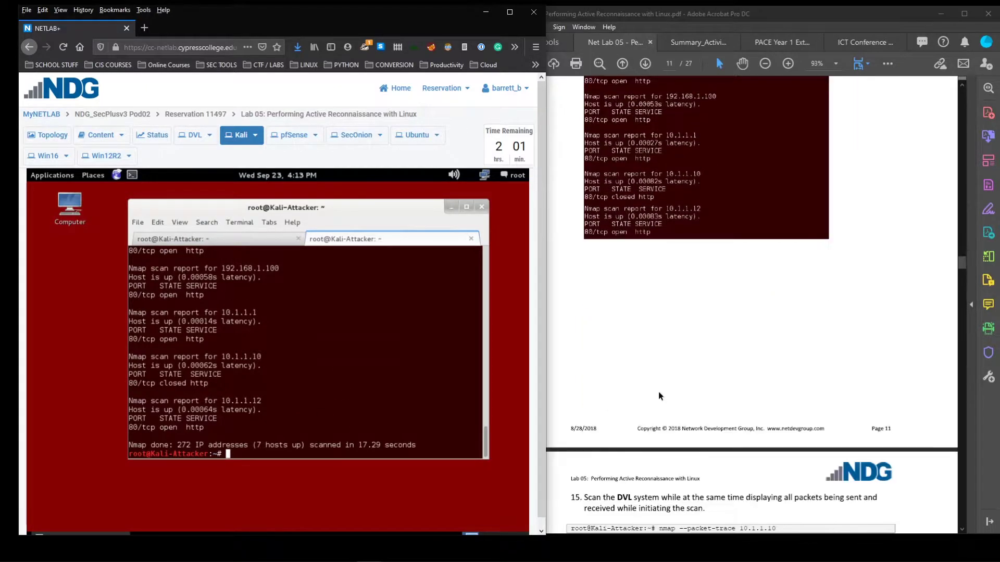
{"action": "scroll", "coordinate": [657, 391], "scroll_direction": "down", "scroll_amount": 3}
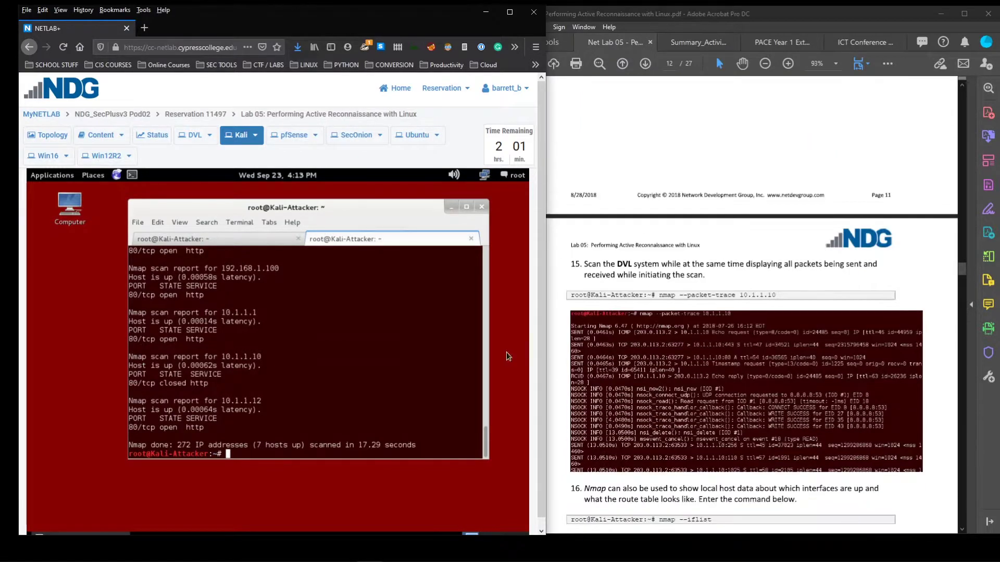
{"action": "left_click", "coordinate": [210, 239]}
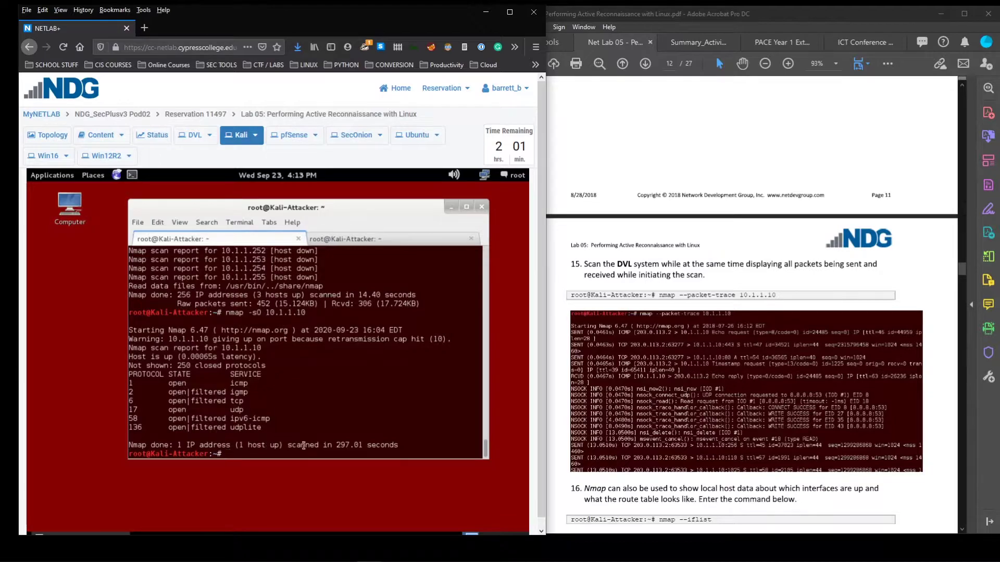
{"action": "left_click_drag", "start_coordinate": [333, 445], "coordinate": [361, 443]}
{"action": "left_click_drag", "start_coordinate": [239, 445], "coordinate": [223, 453]}
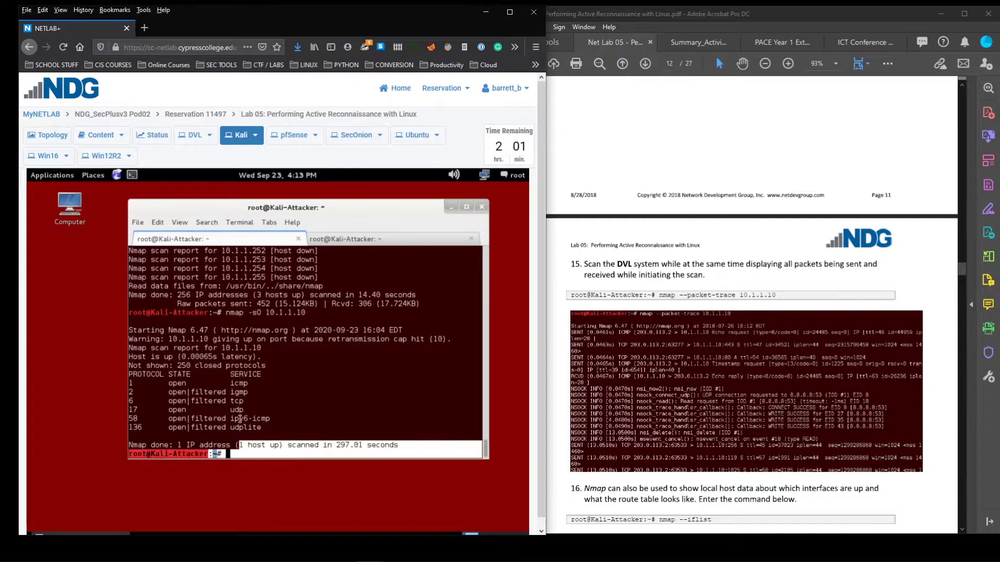
{"action": "left_click", "coordinate": [214, 410]}
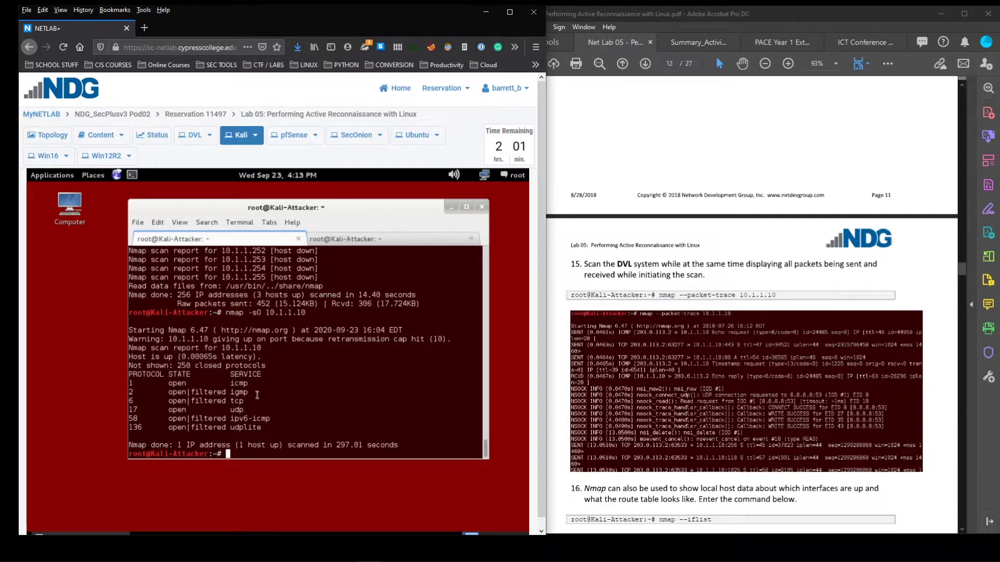
{"action": "left_click_drag", "start_coordinate": [272, 430], "coordinate": [122, 376]}
{"action": "left_click", "coordinate": [203, 411]}
{"action": "left_click_drag", "start_coordinate": [267, 344], "coordinate": [228, 353]}
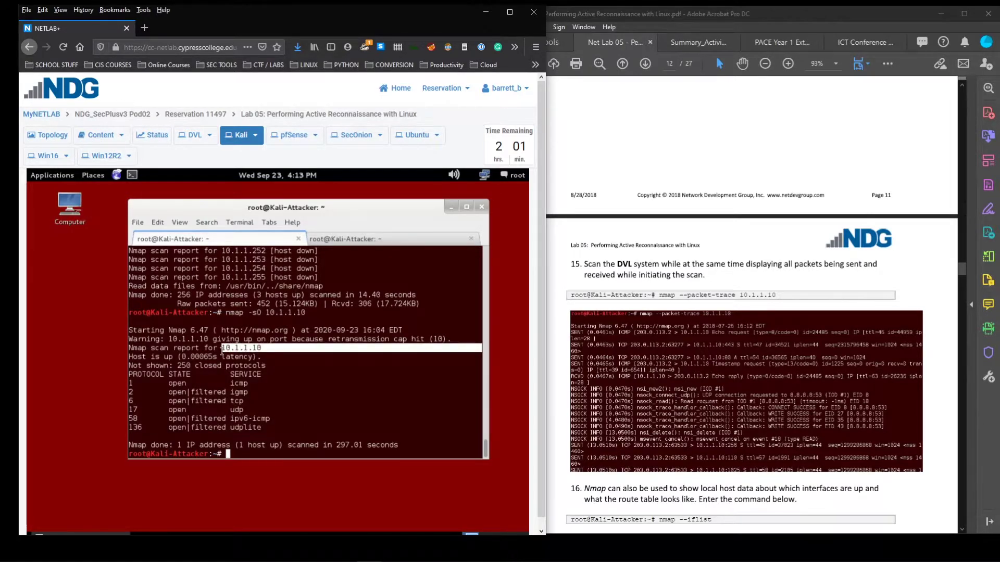
{"action": "left_click", "coordinate": [277, 423]}
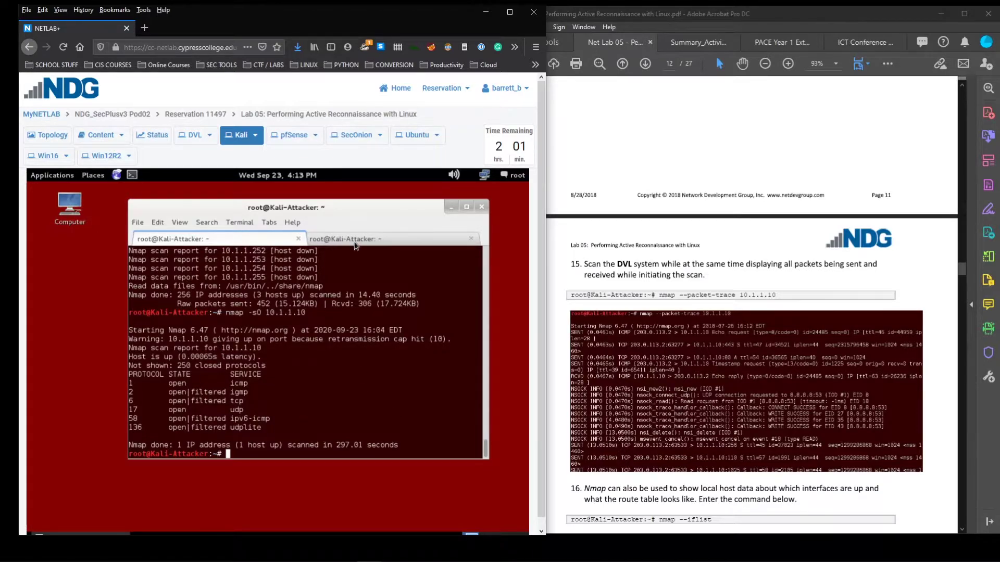
{"action": "left_click", "coordinate": [354, 244]}
{"action": "scroll", "coordinate": [800, 332], "scroll_direction": "down", "scroll_amount": 1}
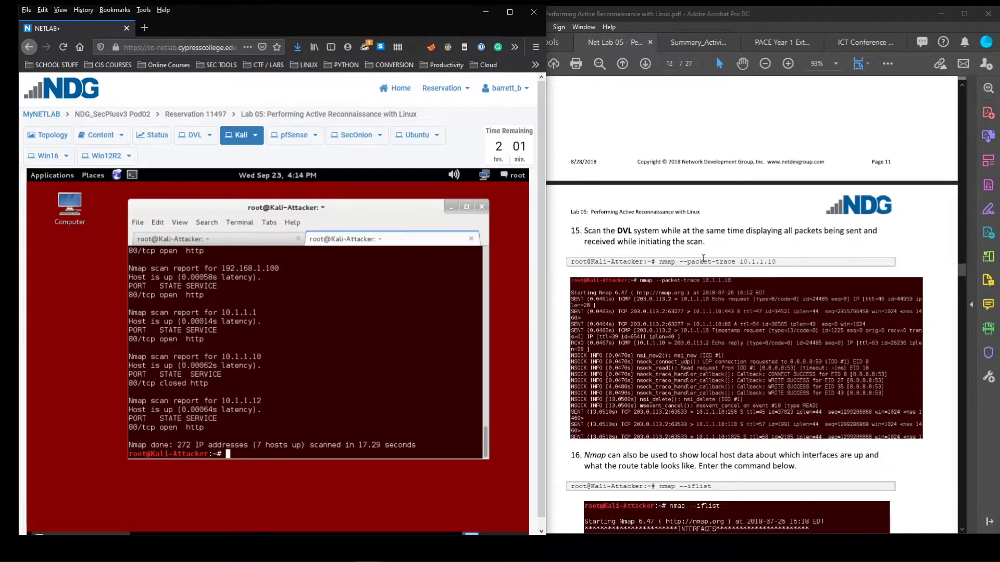
Run nmap --packet-trace 10.1.1.10 in the Kali terminal, as given in the lab guide
{"action": "left_click_drag", "start_coordinate": [677, 262], "coordinate": [708, 263]}
{"action": "left_click", "coordinate": [723, 265]}
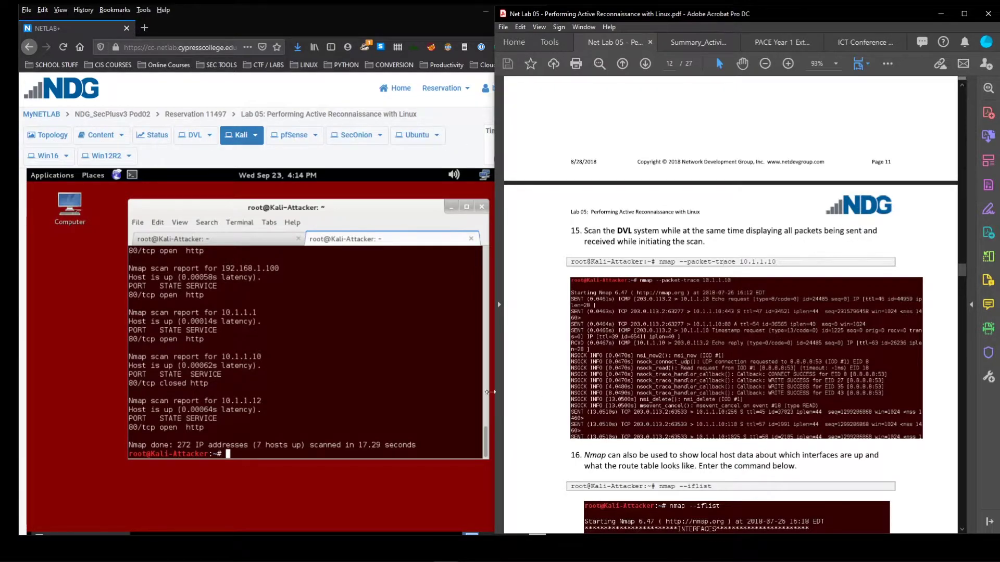
{"action": "left_click", "coordinate": [228, 454]}
{"action": "type", "text": "nmap --packet-trace 10.1.1.10"}
{"action": "key", "text": "Return"}
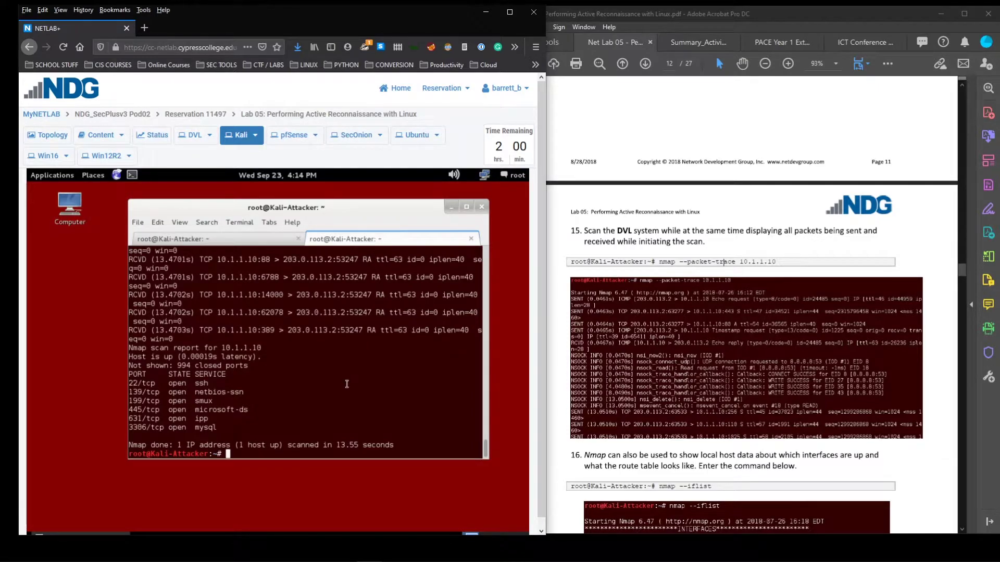
Scroll through the packet-trace probe output for 10.1.1.10
{"action": "scroll", "coordinate": [358, 384], "scroll_direction": "up", "scroll_amount": 10}
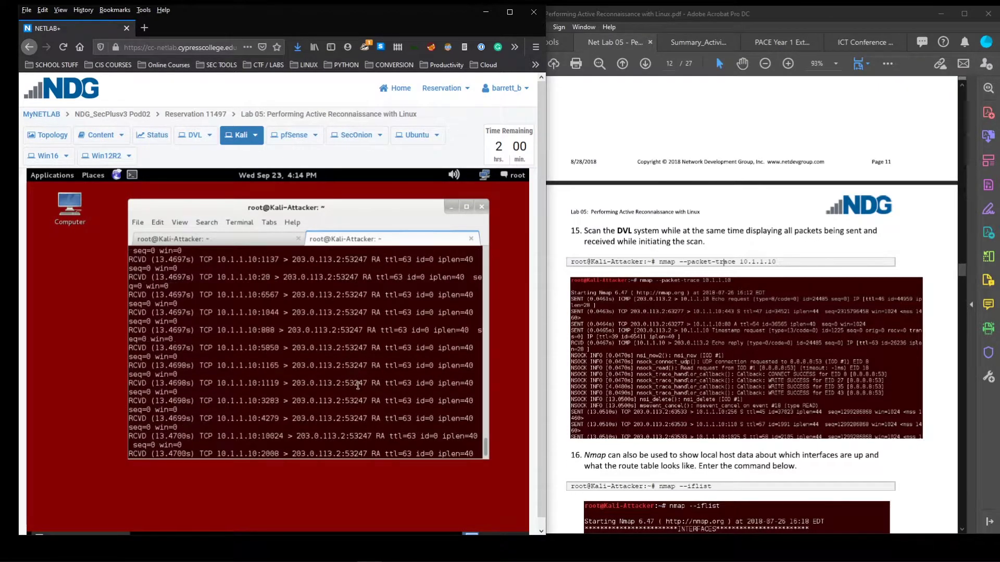
{"action": "scroll", "coordinate": [358, 385], "scroll_direction": "down", "scroll_amount": 8}
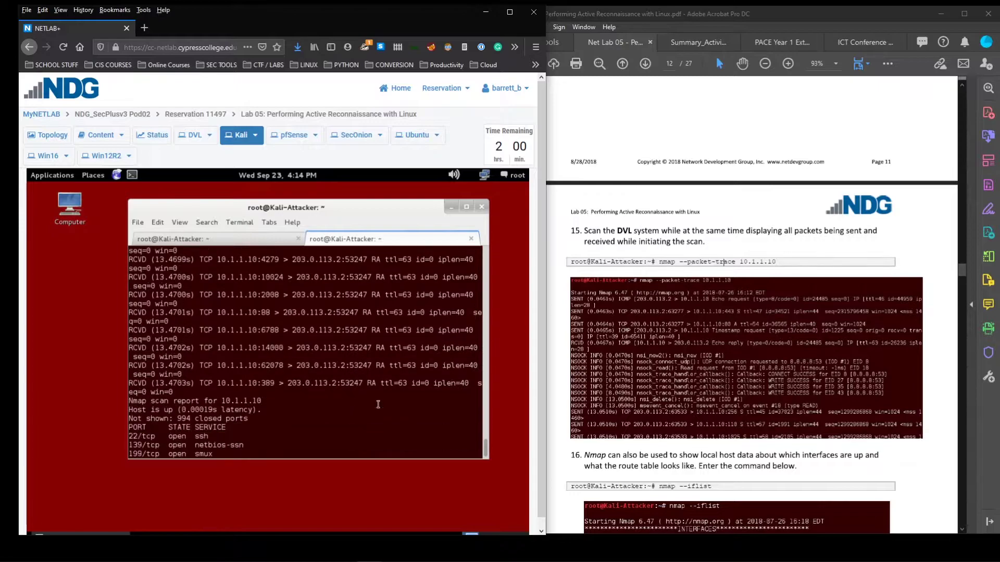
{"action": "scroll", "coordinate": [378, 406], "scroll_direction": "down", "scroll_amount": 2}
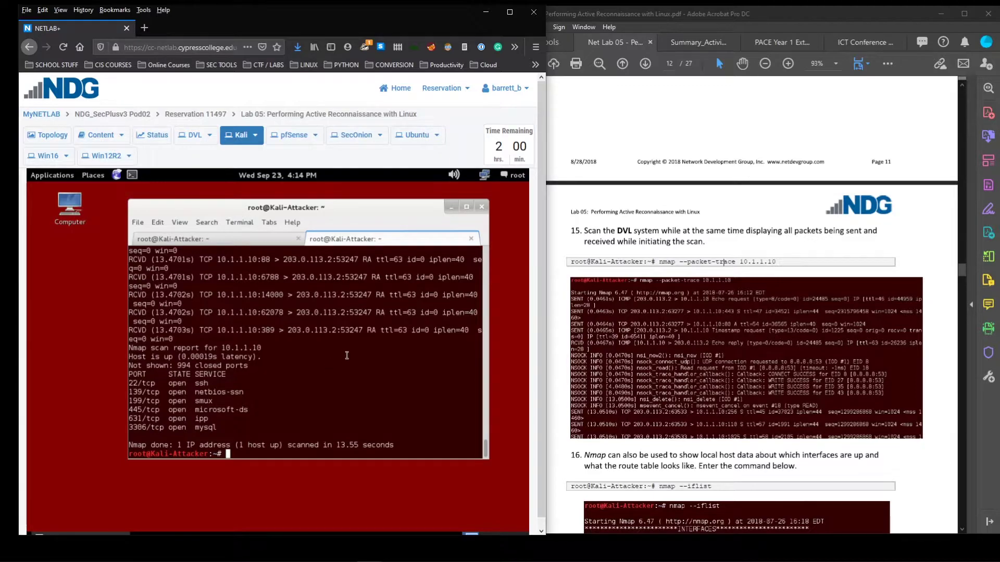
{"action": "scroll", "coordinate": [346, 355], "scroll_direction": "up", "scroll_amount": 1}
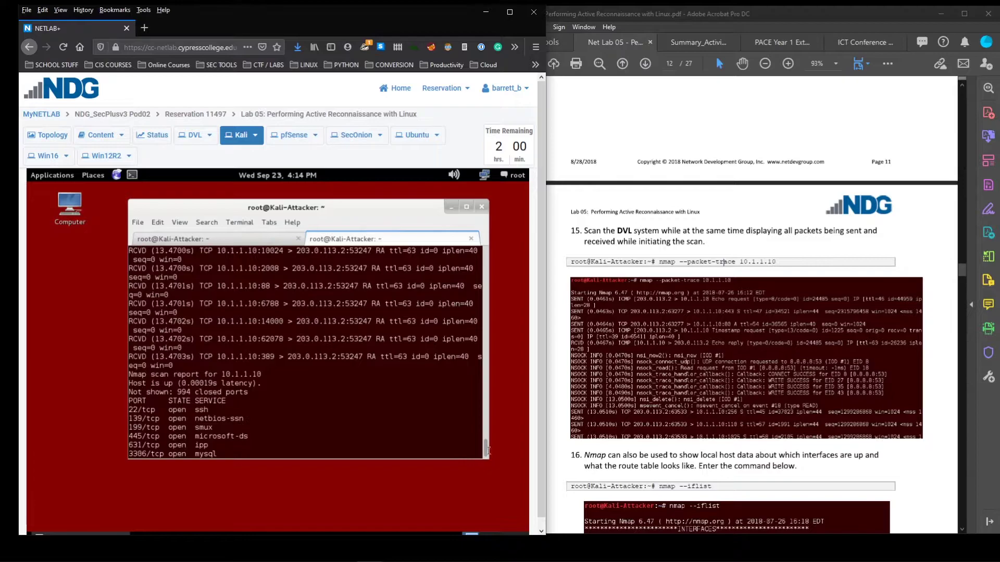
{"action": "scroll", "coordinate": [487, 451], "scroll_direction": "up", "scroll_amount": 5}
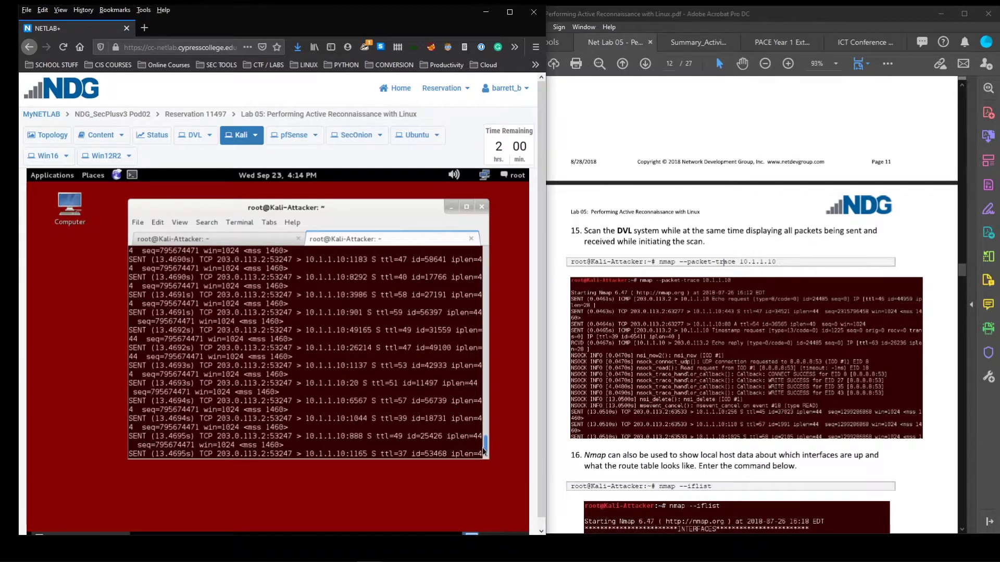
{"action": "scroll", "coordinate": [482, 448], "scroll_direction": "up", "scroll_amount": 5}
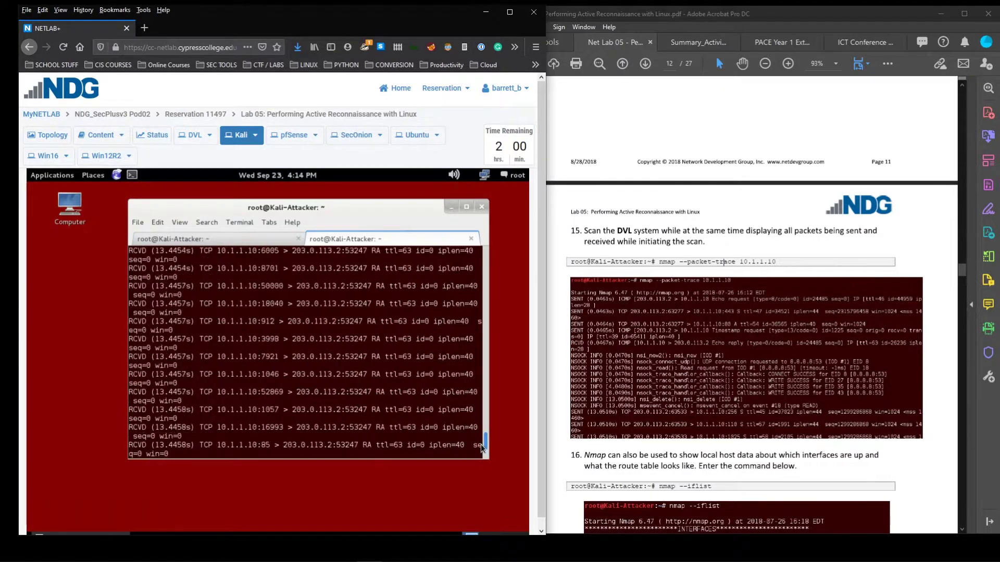
{"action": "scroll", "coordinate": [480, 443], "scroll_direction": "up", "scroll_amount": 5}
{"action": "scroll", "coordinate": [479, 439], "scroll_direction": "up", "scroll_amount": 5}
{"action": "scroll", "coordinate": [476, 436], "scroll_direction": "up", "scroll_amount": 5}
{"action": "left_click_drag", "start_coordinate": [484, 427], "coordinate": [486, 355]}
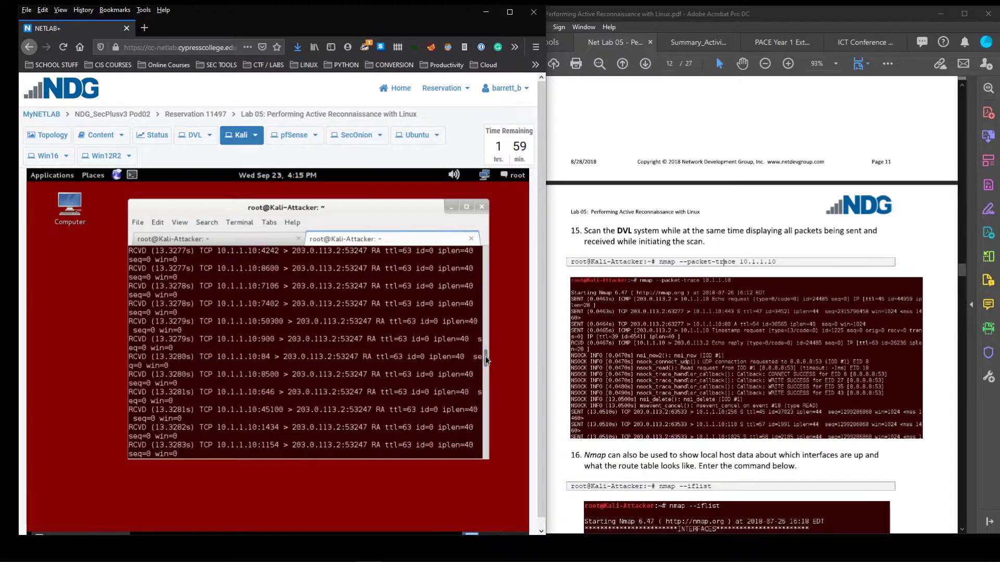
{"action": "scroll", "coordinate": [370, 356], "scroll_direction": "up", "scroll_amount": 1}
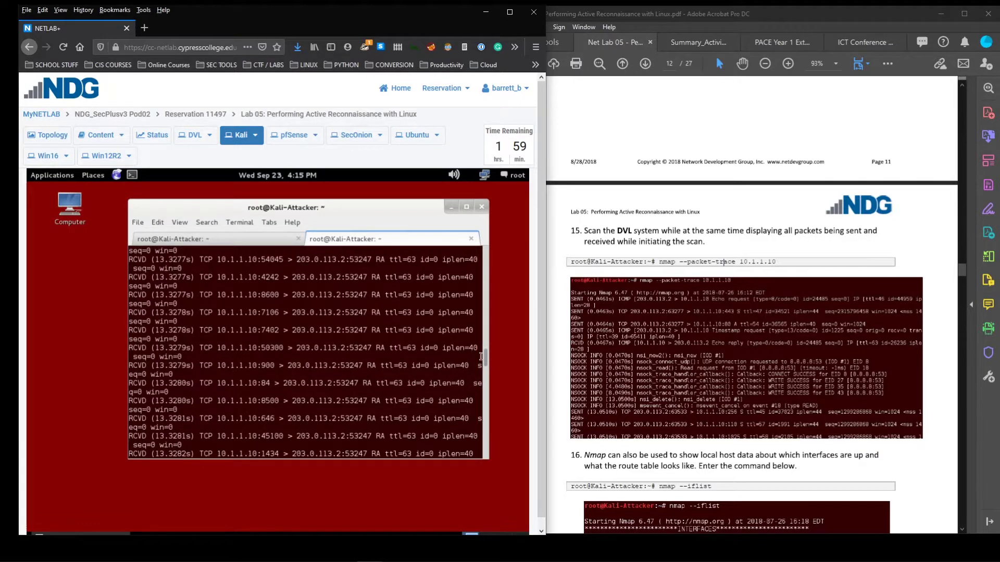
{"action": "left_click_drag", "start_coordinate": [485, 358], "coordinate": [491, 476]}
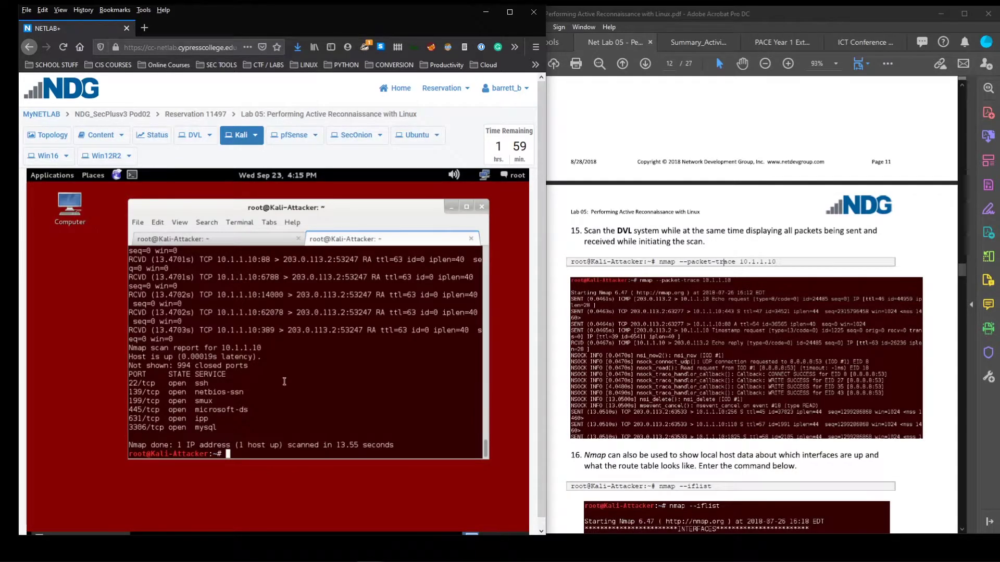
Highlight the list of open ports on 10.1.1.10, then clear the selection
{"action": "left_click_drag", "start_coordinate": [256, 428], "coordinate": [240, 447]}
{"action": "triple_click", "coordinate": [224, 426]}
{"action": "left_click", "coordinate": [226, 431]}
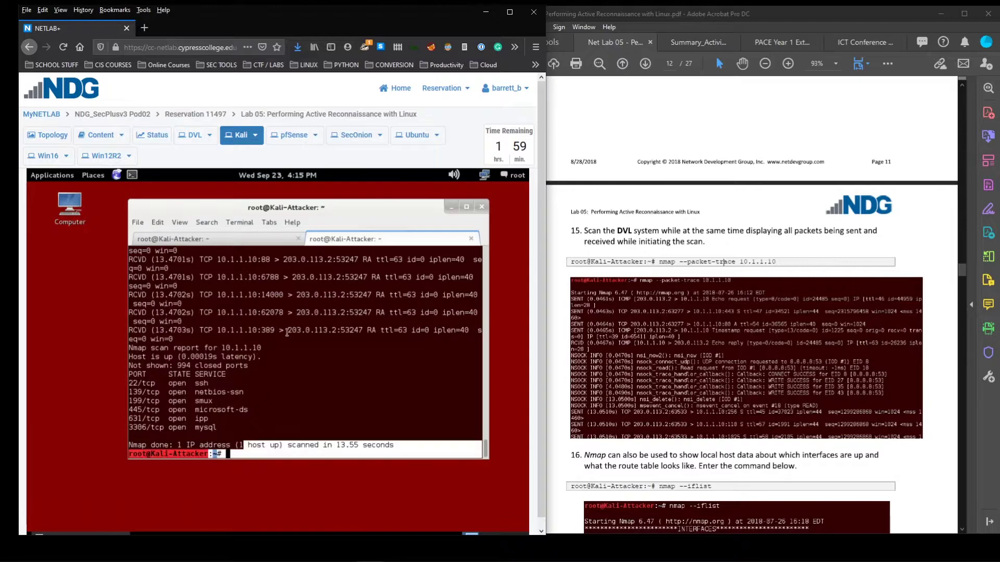
{"action": "left_click", "coordinate": [235, 454]}
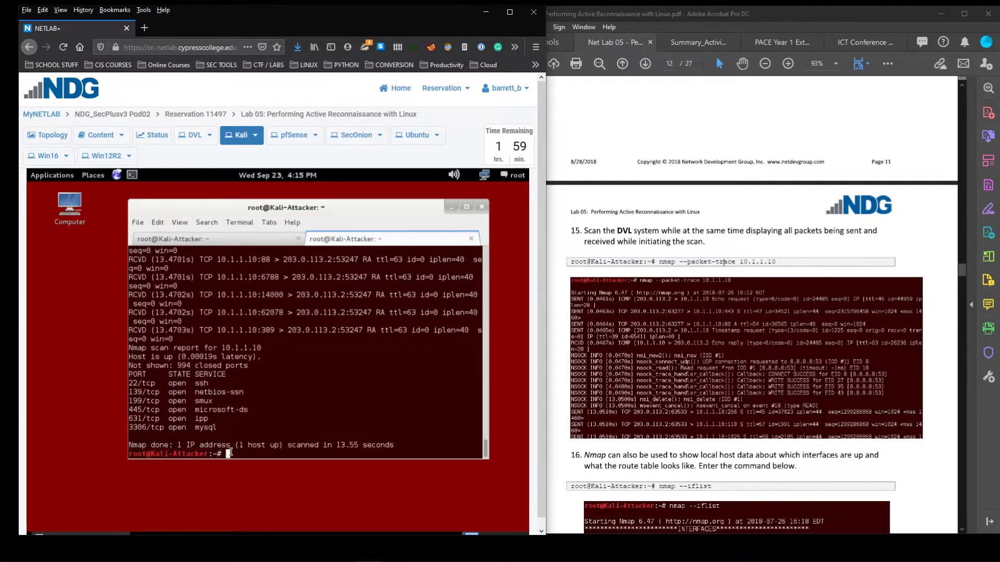
{"action": "scroll", "coordinate": [686, 369], "scroll_direction": "down", "scroll_amount": 3}
{"action": "scroll", "coordinate": [780, 327], "scroll_direction": "down", "scroll_amount": 3}
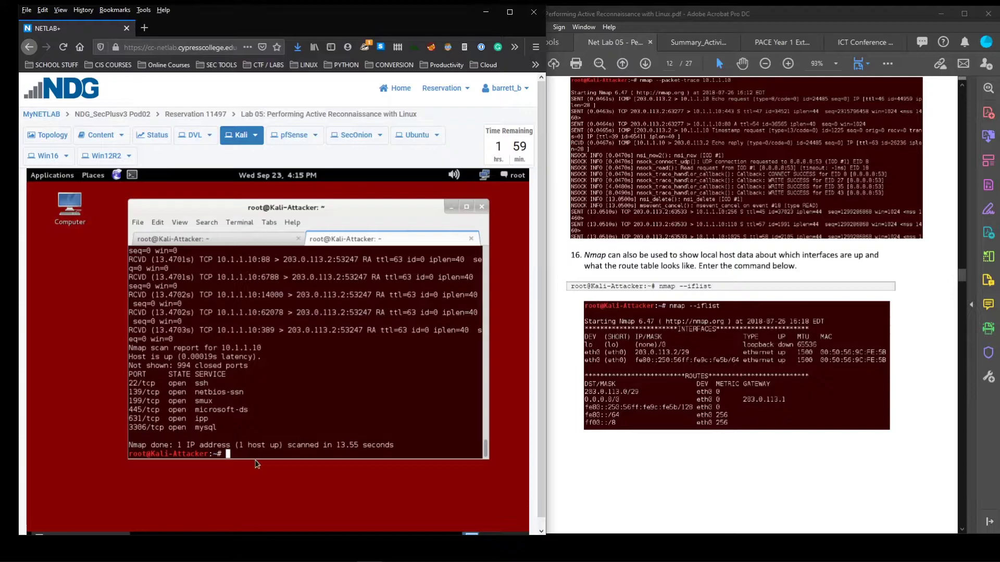
Run nmap --iflist and highlight eth0's 203.0.113.2, its MAC address, and gateway 203.0.113.1
{"action": "type", "text": "nmap --iflist"}
{"action": "key", "text": "Return"}
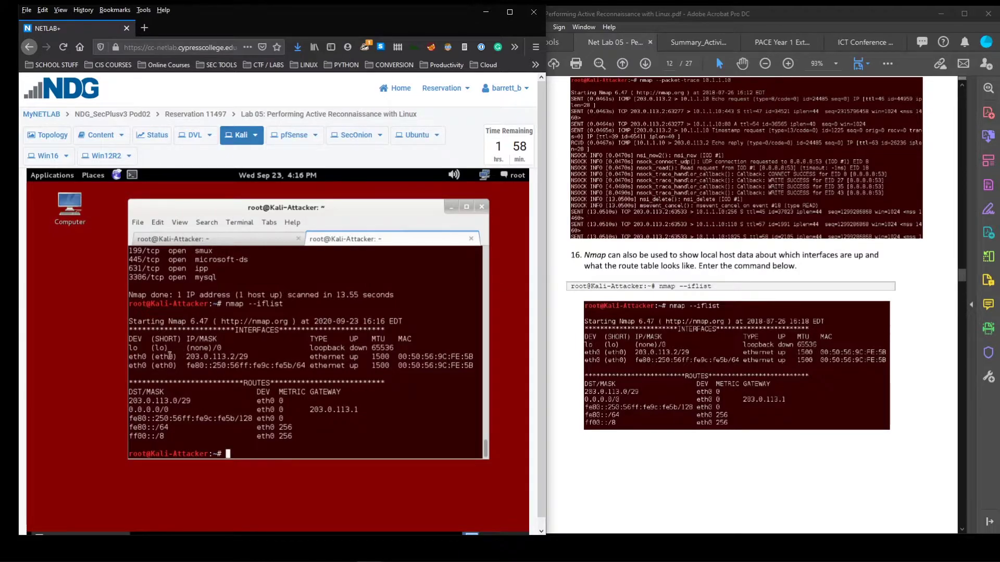
{"action": "double_click", "coordinate": [134, 347]}
{"action": "left_click", "coordinate": [150, 357]}
{"action": "left_click_drag", "start_coordinate": [182, 357], "coordinate": [235, 357]}
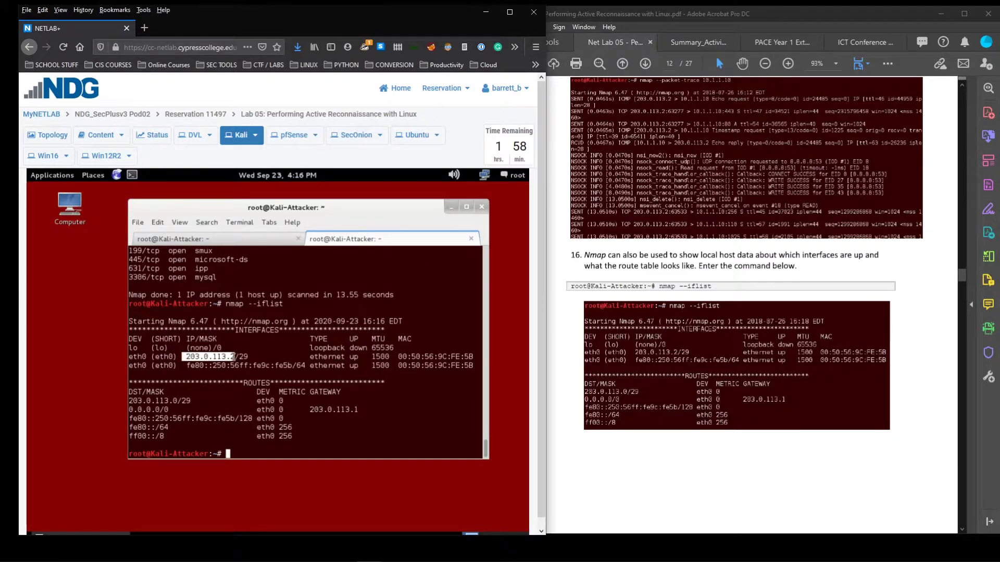
{"action": "left_click_drag", "start_coordinate": [398, 357], "coordinate": [472, 357]}
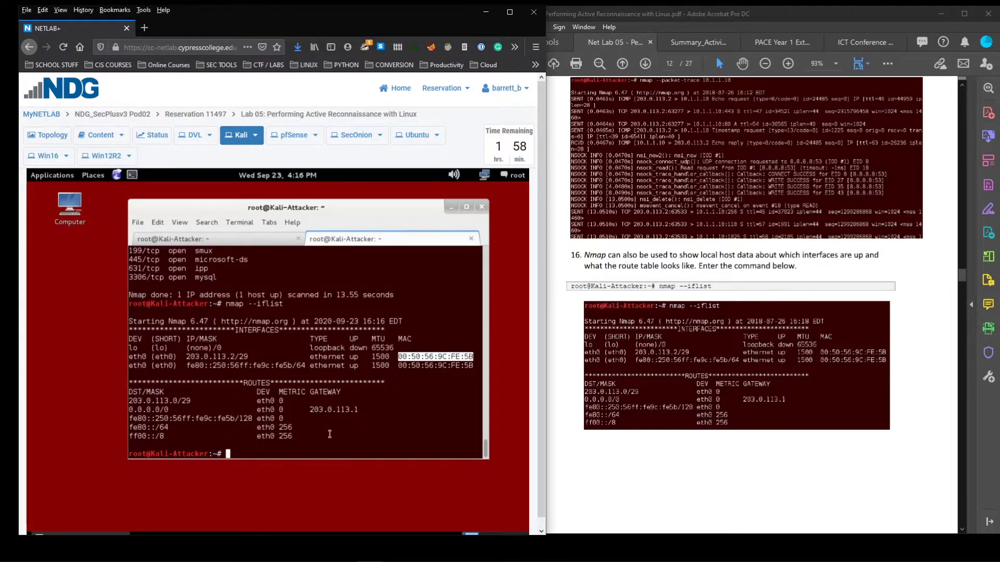
{"action": "left_click_drag", "start_coordinate": [312, 409], "coordinate": [348, 409]}
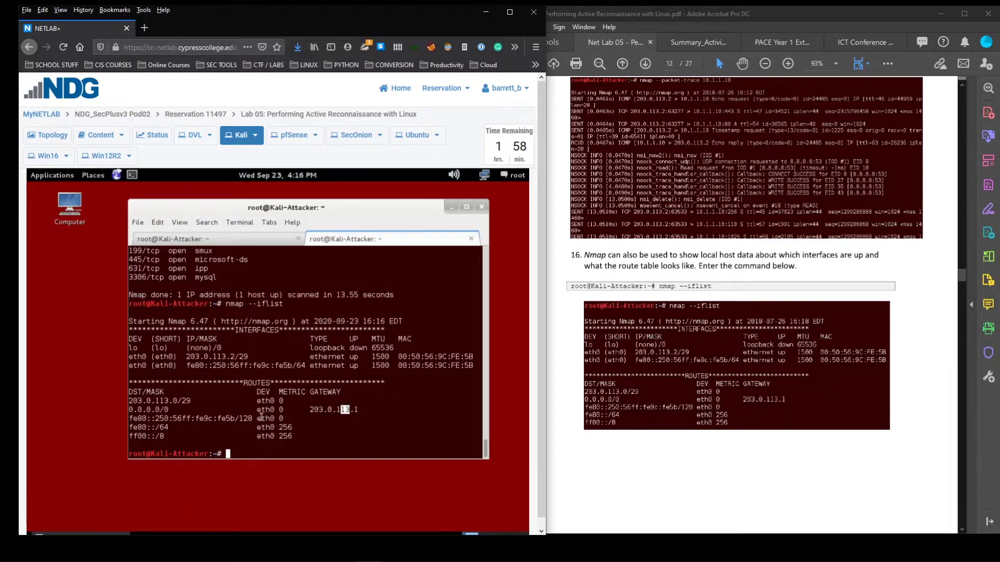
{"action": "left_click_drag", "start_coordinate": [253, 418], "coordinate": [129, 418]}
{"action": "left_click", "coordinate": [229, 454]}
Run nmap -sV 10.1.1.10 for a service-version scan
{"action": "scroll", "coordinate": [792, 303], "scroll_direction": "down", "scroll_amount": 4}
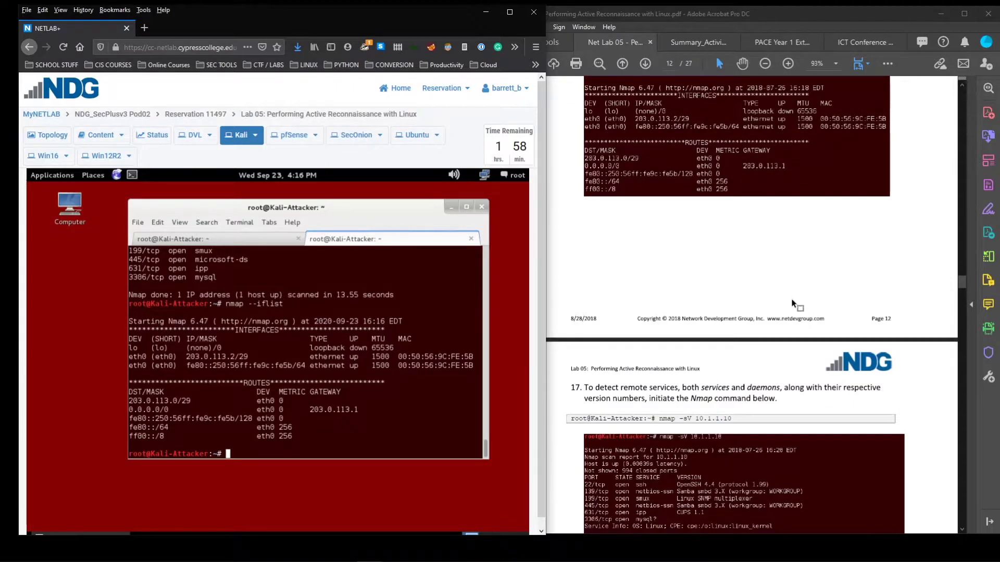
{"action": "scroll", "coordinate": [791, 303], "scroll_direction": "down", "scroll_amount": 3}
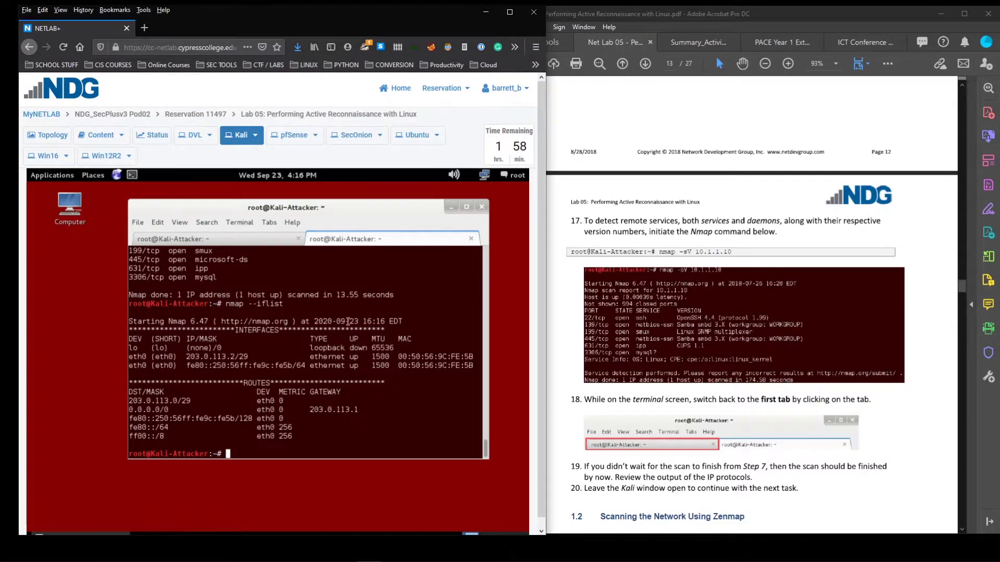
{"action": "scroll", "coordinate": [828, 367], "scroll_direction": "down", "scroll_amount": 3}
{"action": "scroll", "coordinate": [821, 368], "scroll_direction": "up", "scroll_amount": 2}
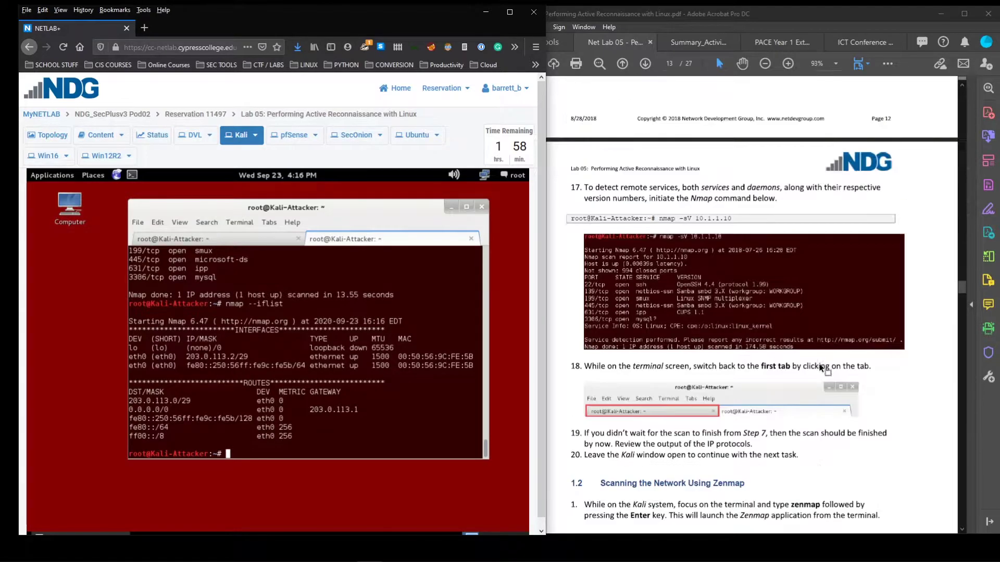
{"action": "scroll", "coordinate": [821, 368], "scroll_direction": "up", "scroll_amount": 1}
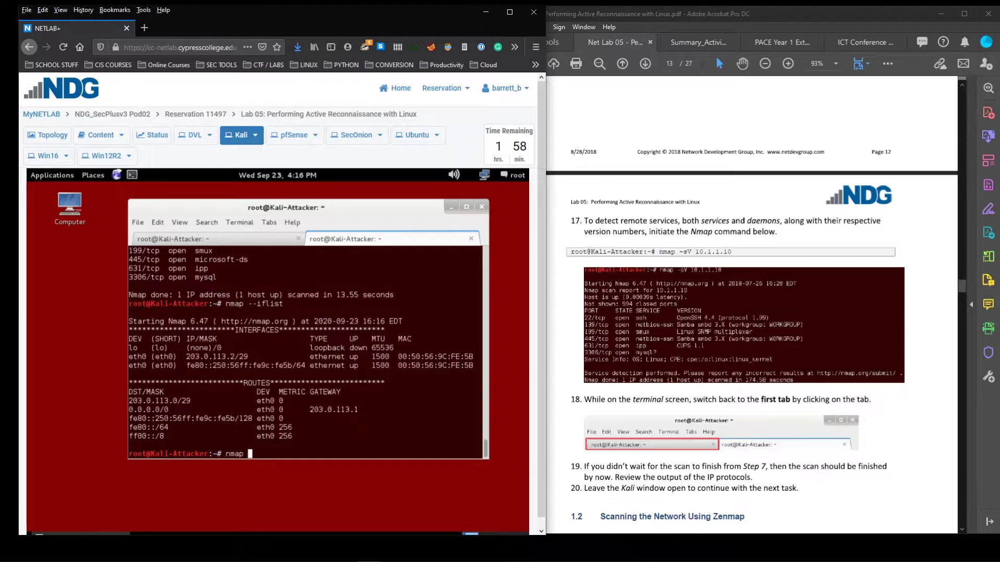
{"action": "type", "text": "-sV 10.1.1.10"}
{"action": "key", "text": "Return"}
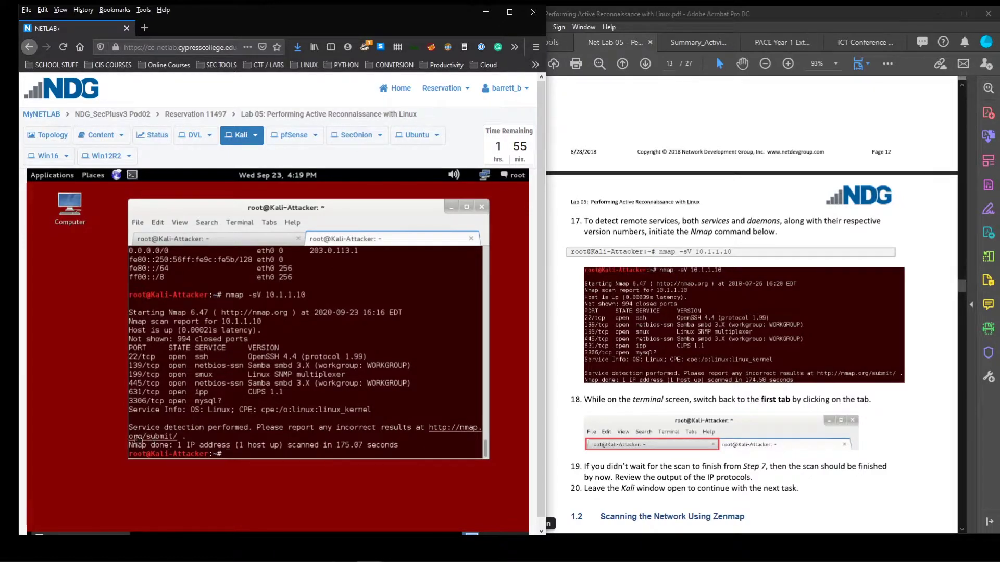
Highlight the 175.07-second duration and versions OpenSSH 4.4, Samba 3.X and CUPS 1.1
{"action": "left_click_drag", "start_coordinate": [336, 446], "coordinate": [379, 442]}
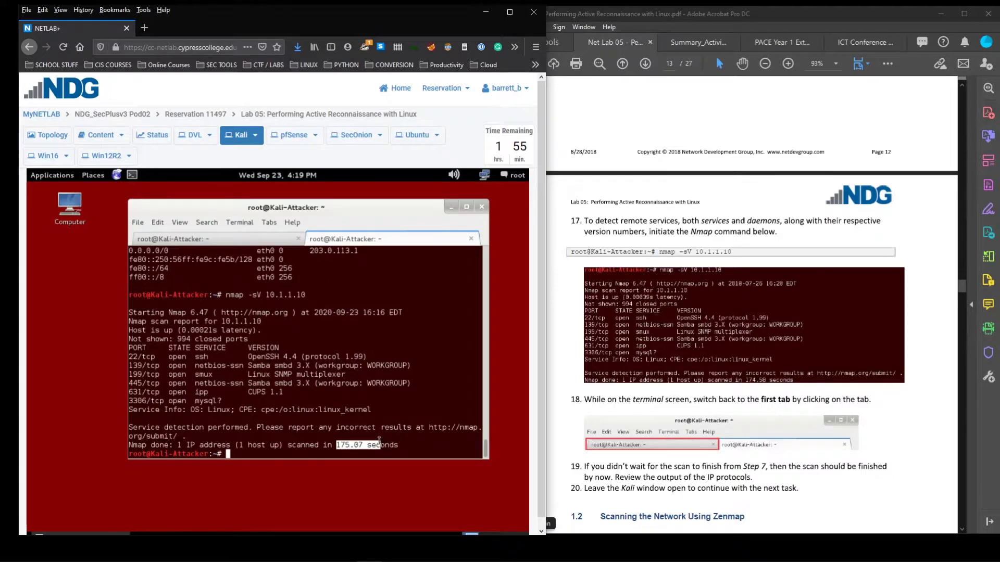
{"action": "left_click", "coordinate": [359, 448]}
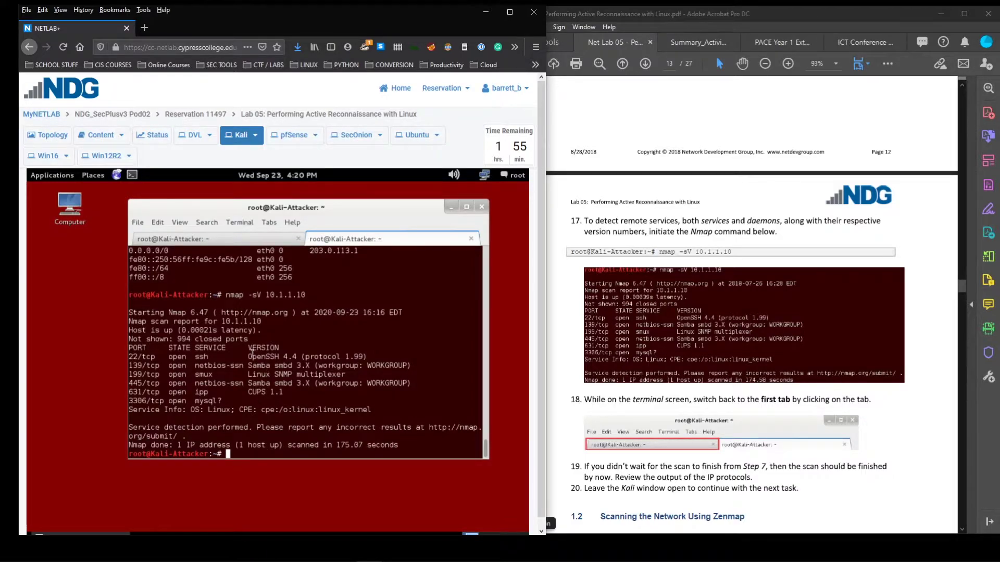
{"action": "left_click_drag", "start_coordinate": [247, 356], "coordinate": [291, 399]}
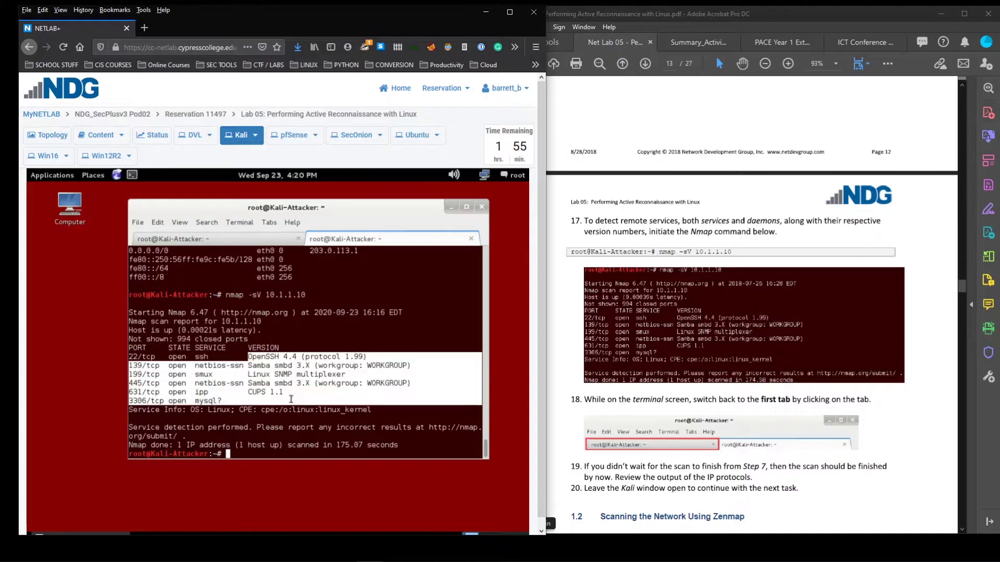
{"action": "left_click", "coordinate": [291, 400]}
{"action": "left_click_drag", "start_coordinate": [255, 356], "coordinate": [314, 362]}
{"action": "left_click", "coordinate": [290, 362]}
{"action": "left_click", "coordinate": [307, 365]}
{"action": "left_click", "coordinate": [300, 374]}
{"action": "left_click", "coordinate": [314, 364]}
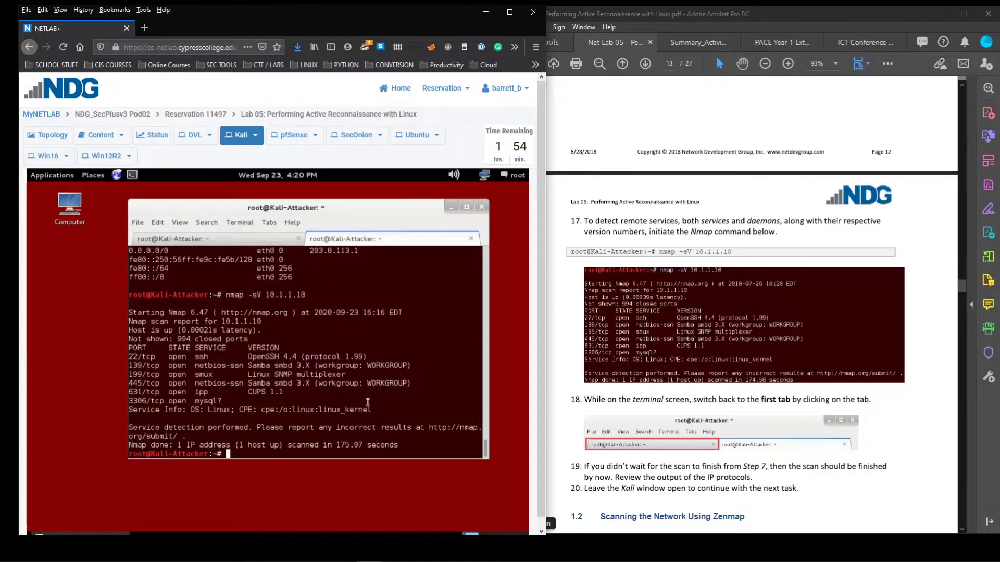
{"action": "scroll", "coordinate": [614, 394], "scroll_direction": "down", "scroll_amount": 1}
{"action": "scroll", "coordinate": [686, 377], "scroll_direction": "down", "scroll_amount": 3}
{"action": "scroll", "coordinate": [687, 378], "scroll_direction": "down", "scroll_amount": 3}
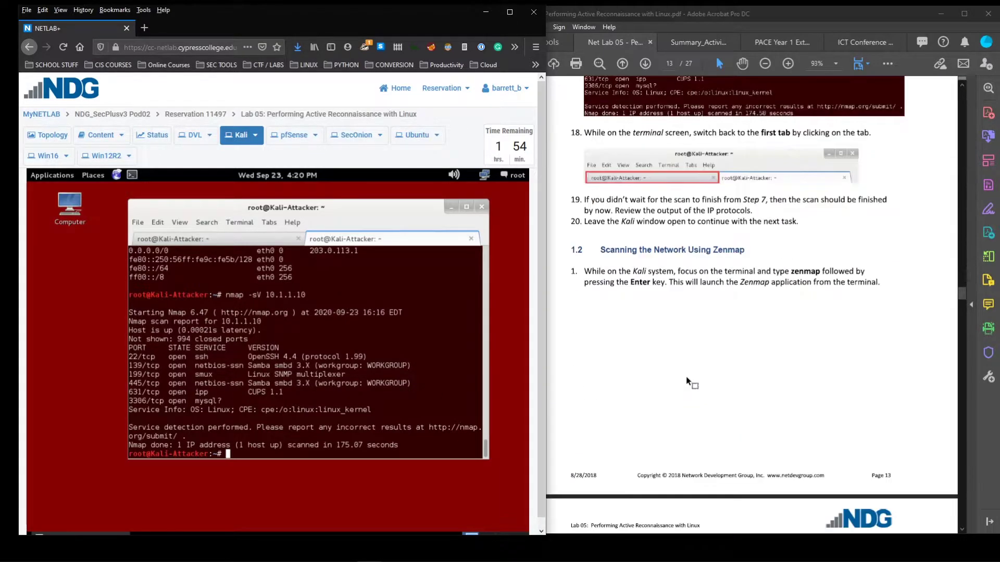
{"action": "scroll", "coordinate": [686, 379], "scroll_direction": "down", "scroll_amount": 5}
{"action": "scroll", "coordinate": [688, 380], "scroll_direction": "up", "scroll_amount": 5}
{"action": "scroll", "coordinate": [686, 379], "scroll_direction": "up", "scroll_amount": 3}
{"action": "scroll", "coordinate": [672, 380], "scroll_direction": "down", "scroll_amount": 12}
{"action": "scroll", "coordinate": [657, 382], "scroll_direction": "down", "scroll_amount": 1}
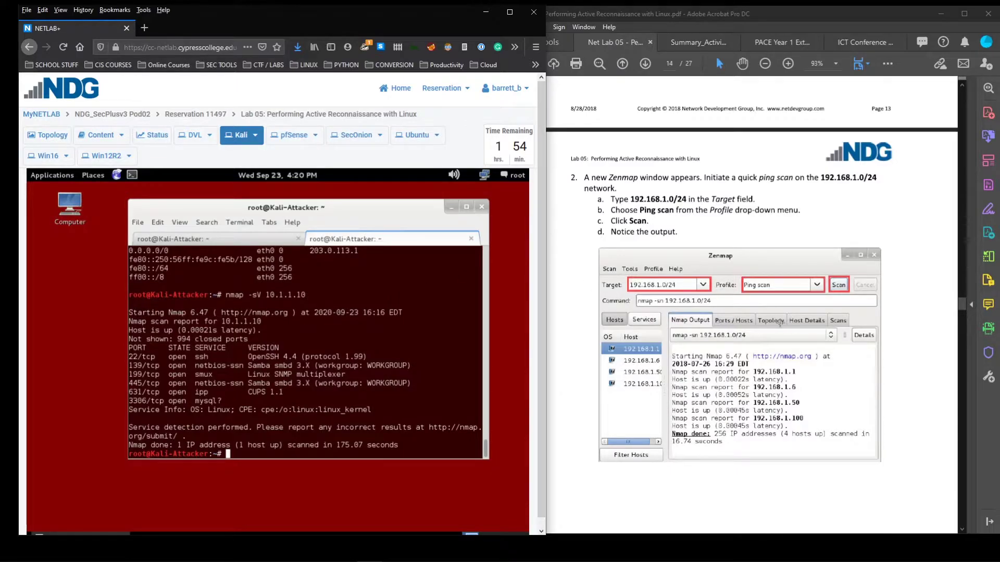
{"action": "scroll", "coordinate": [778, 327], "scroll_direction": "up", "scroll_amount": 11}
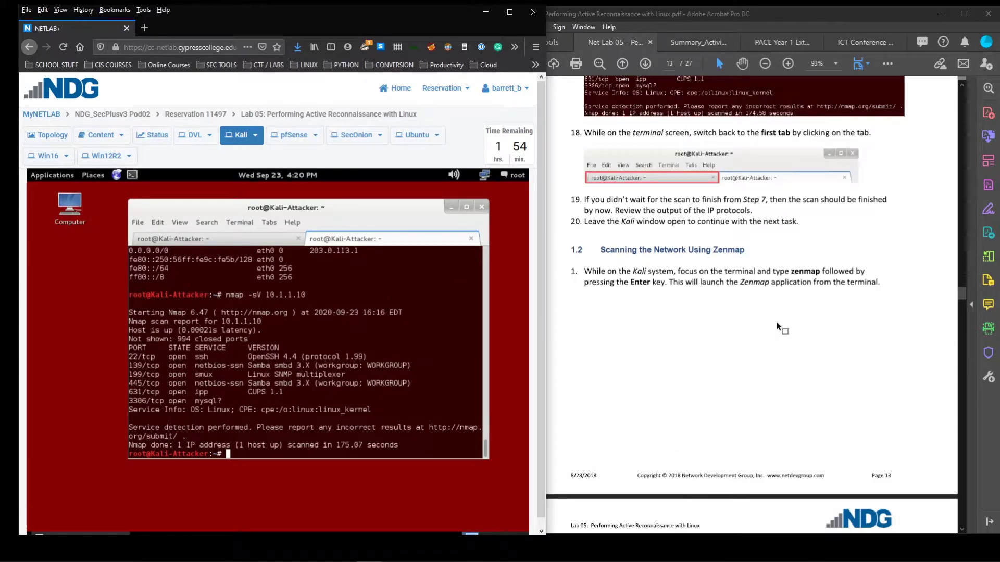
{"action": "scroll", "coordinate": [777, 327], "scroll_direction": "down", "scroll_amount": 11}
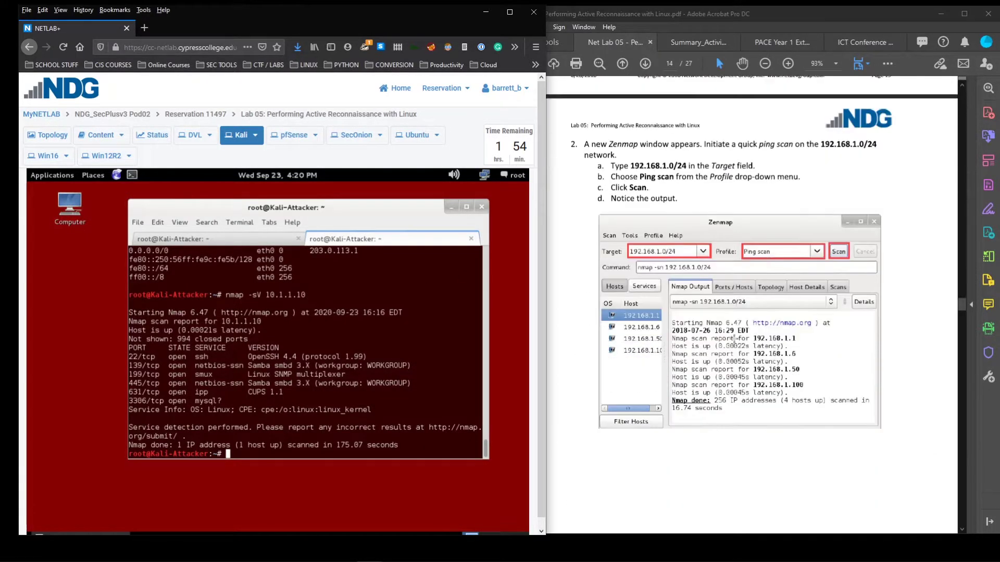
{"action": "type", "text": "zen"}
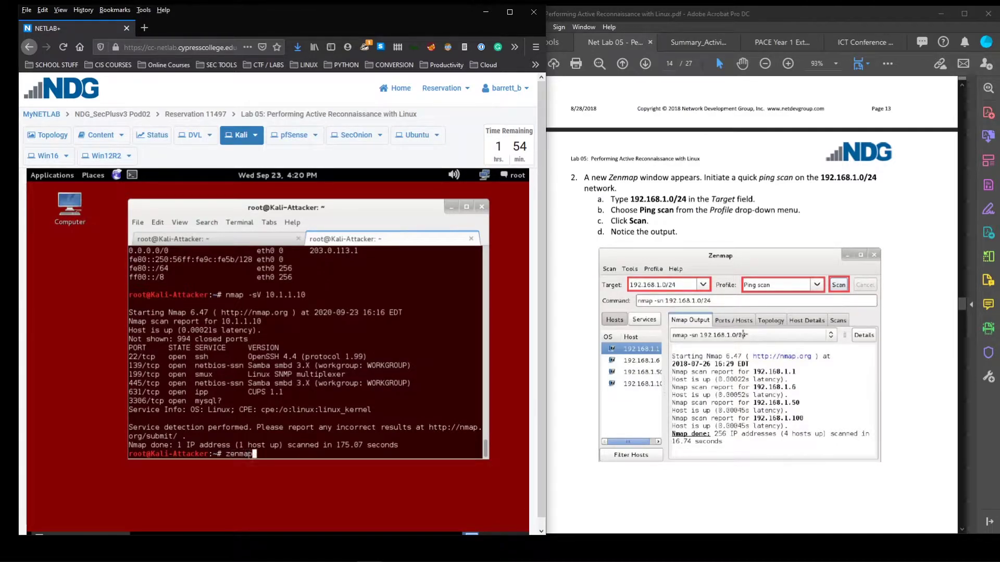
{"action": "type", "text": "map"}
Run zenmap, minimize the Kali terminal, and shift the Zenmap window about 150 px right
{"action": "key", "text": "Return"}
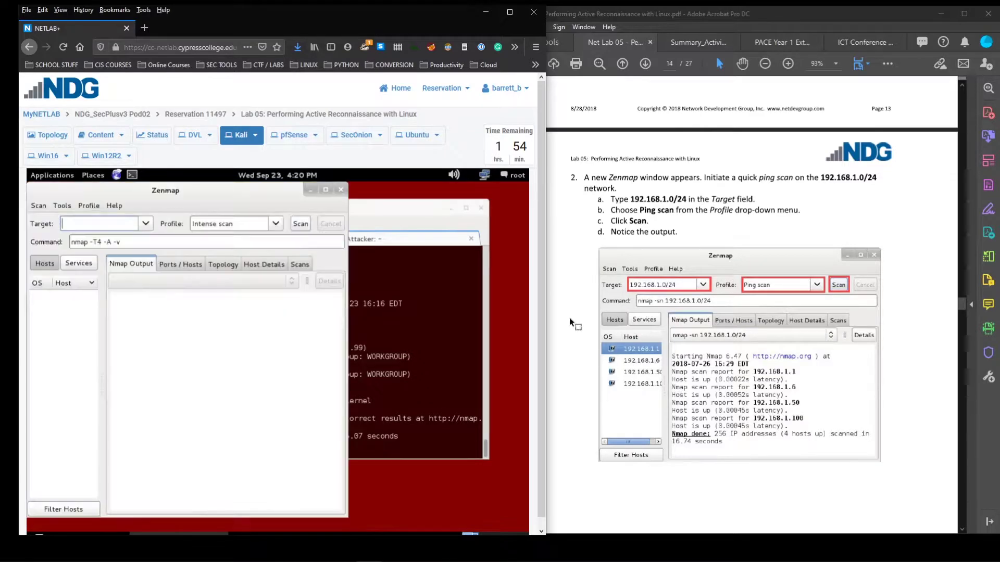
{"action": "mouse_move", "coordinate": [282, 190]}
{"action": "left_mouse_down"}
{"action": "mouse_move", "coordinate": [330, 196]}
{"action": "mouse_move", "coordinate": [256, 202]}
{"action": "mouse_move", "coordinate": [274, 197]}
{"action": "left_mouse_up"}
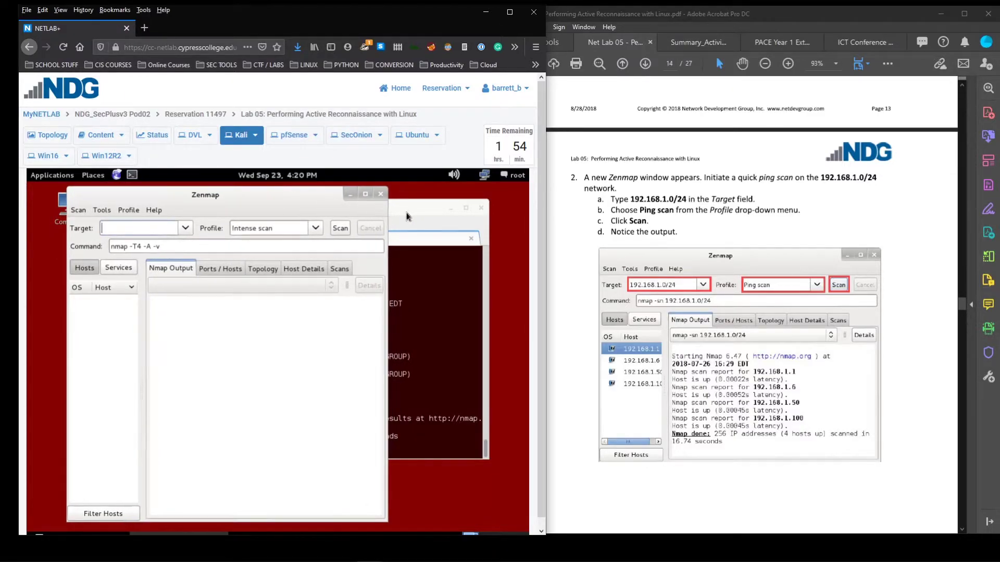
{"action": "left_click", "coordinate": [417, 235]}
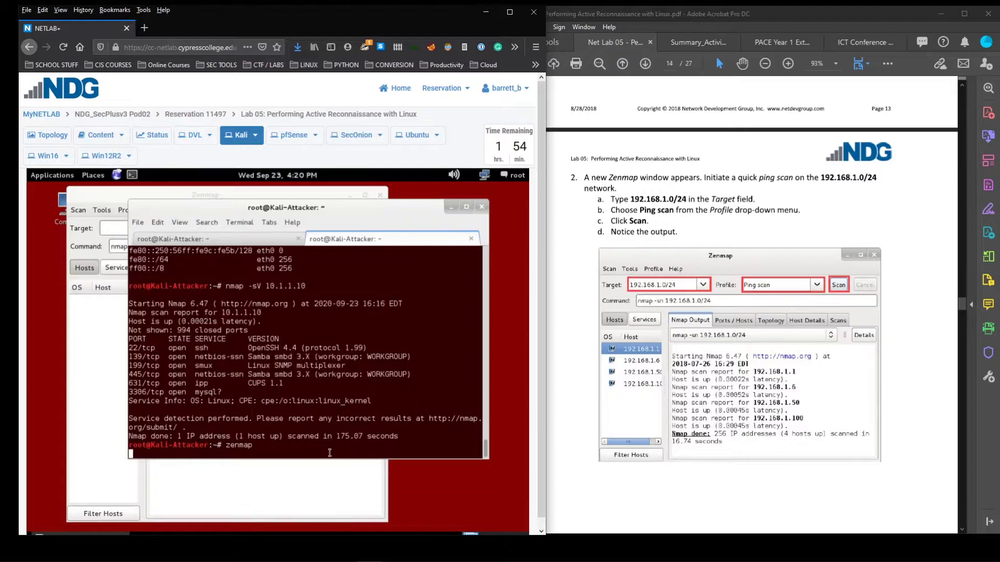
{"action": "left_click", "coordinate": [70, 337]}
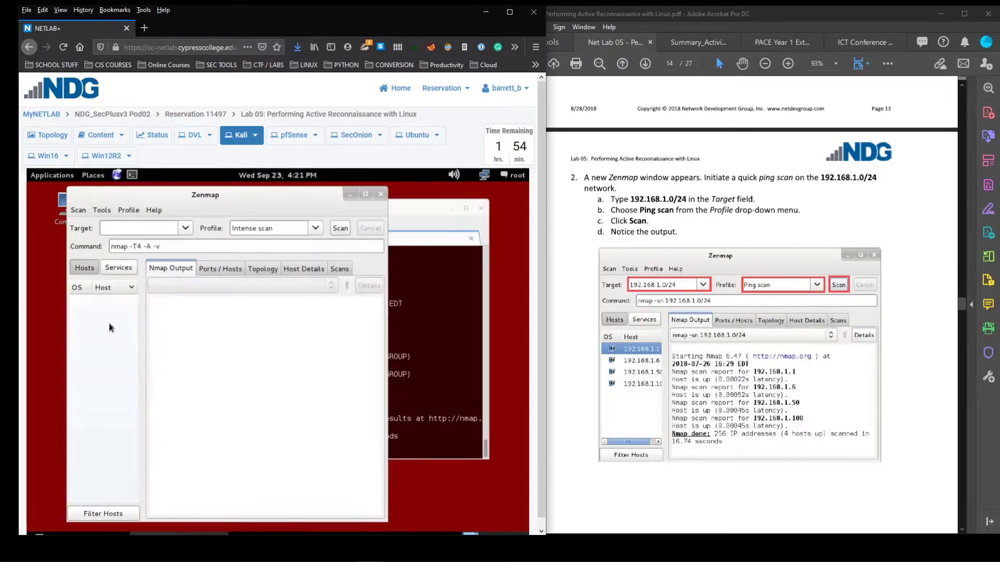
{"action": "left_click", "coordinate": [457, 208]}
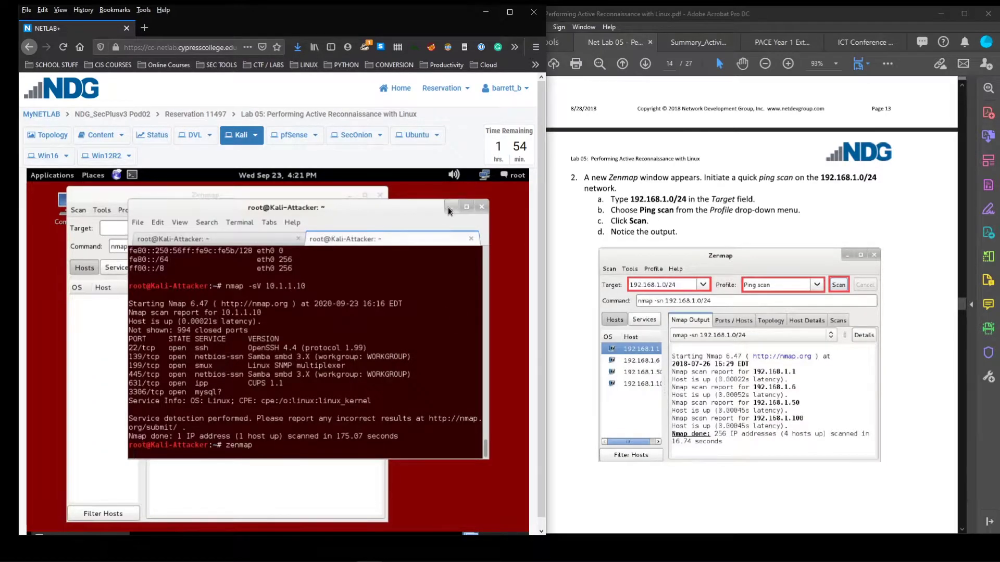
{"action": "left_click", "coordinate": [449, 208]}
{"action": "left_click_drag", "start_coordinate": [303, 201], "coordinate": [381, 199]}
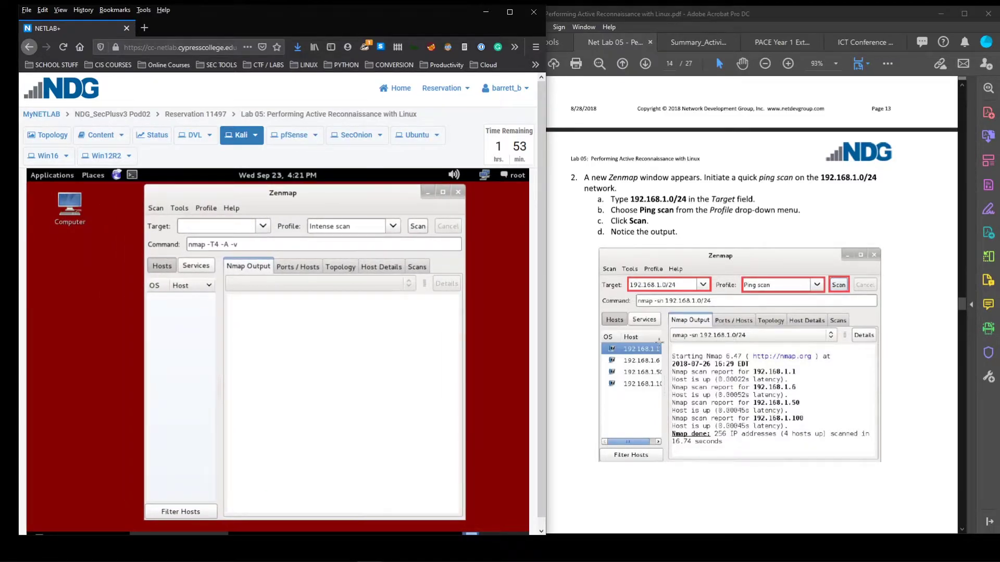
Enter 192.168.1.0/24 as the Zenmap scan target
{"action": "left_click", "coordinate": [203, 227]}
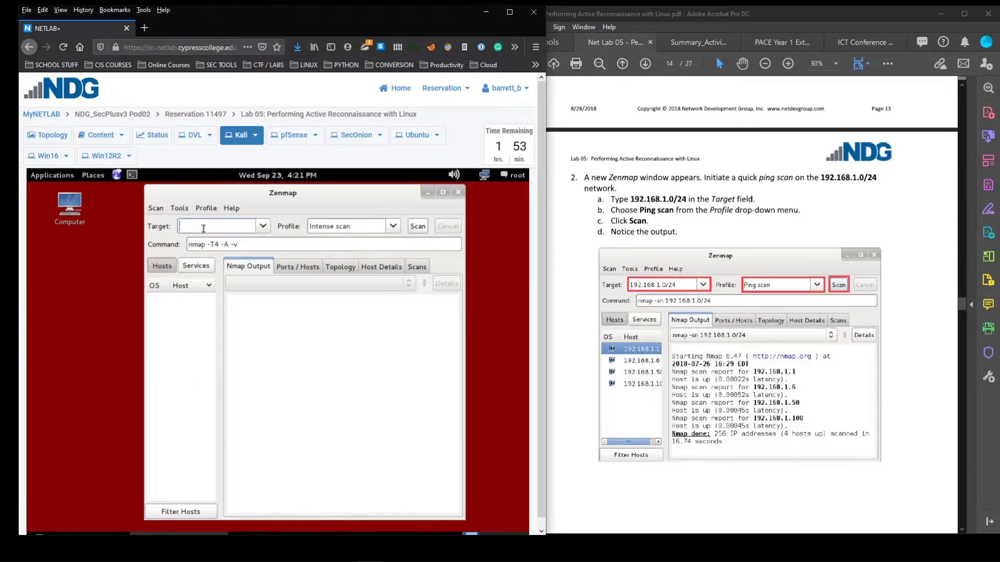
{"action": "type", "text": "192.168"}
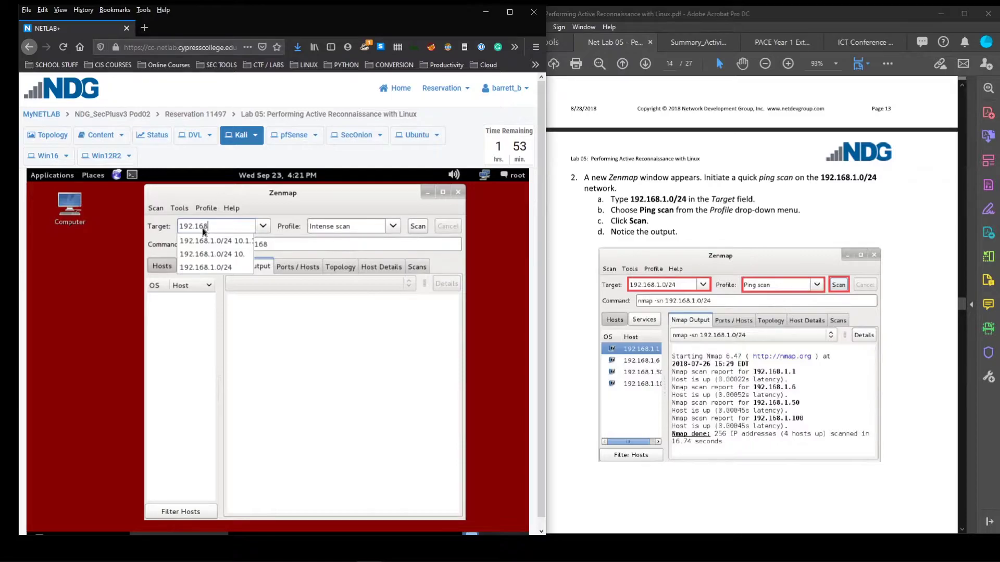
{"action": "type", "text": ".1.0/24"}
{"action": "left_click", "coordinate": [47, 135]}
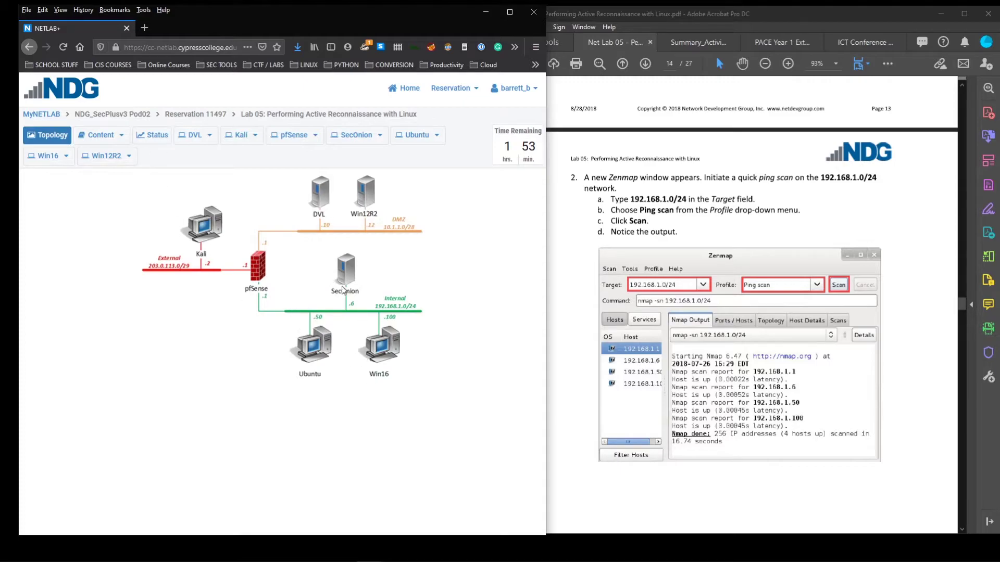
{"action": "left_click", "coordinate": [240, 135]}
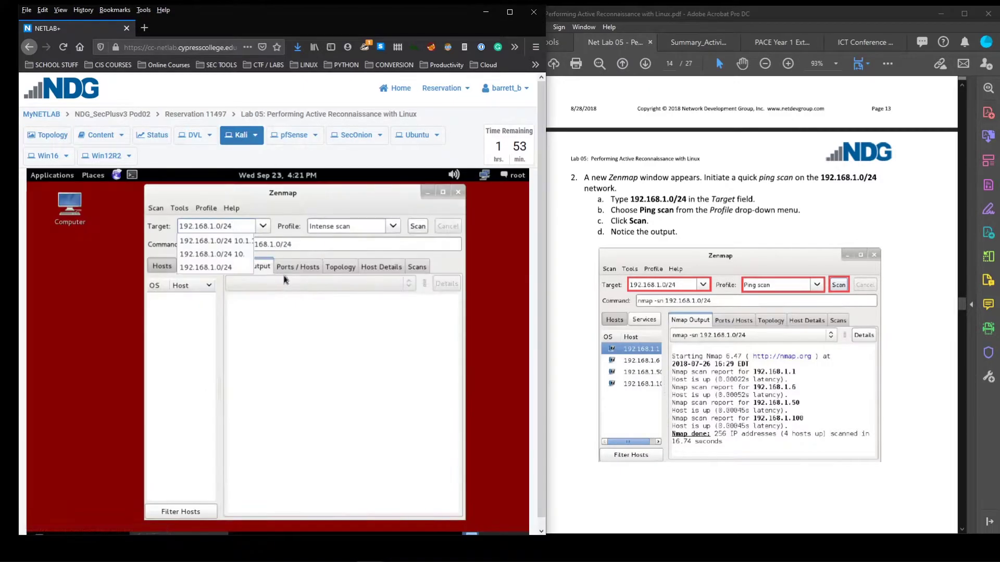
{"action": "left_click", "coordinate": [368, 203]}
Compare the Intense and Intense no ping profiles, then settle on Ping scan (nmap -sn)
{"action": "left_click", "coordinate": [393, 226]}
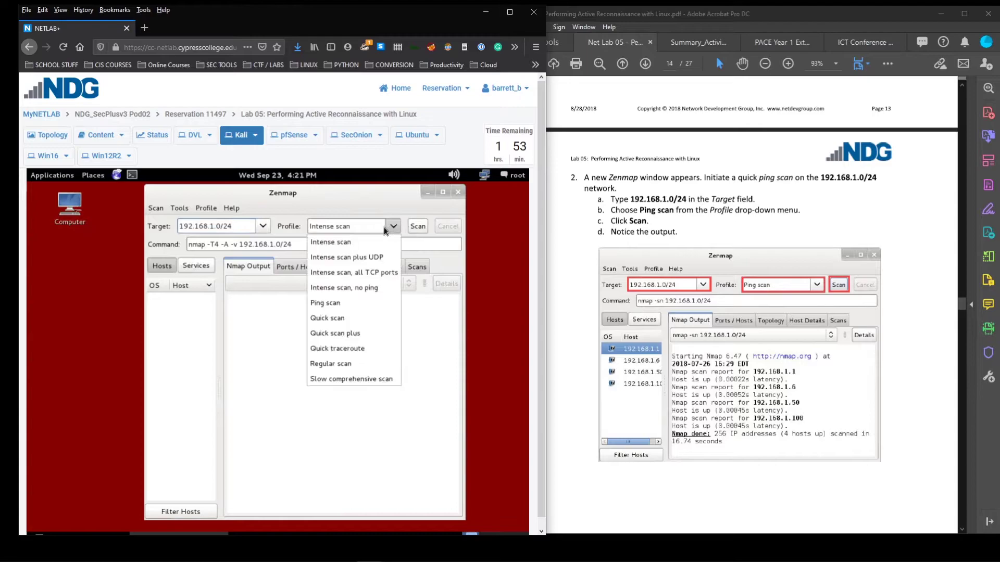
{"action": "left_click", "coordinate": [336, 303]}
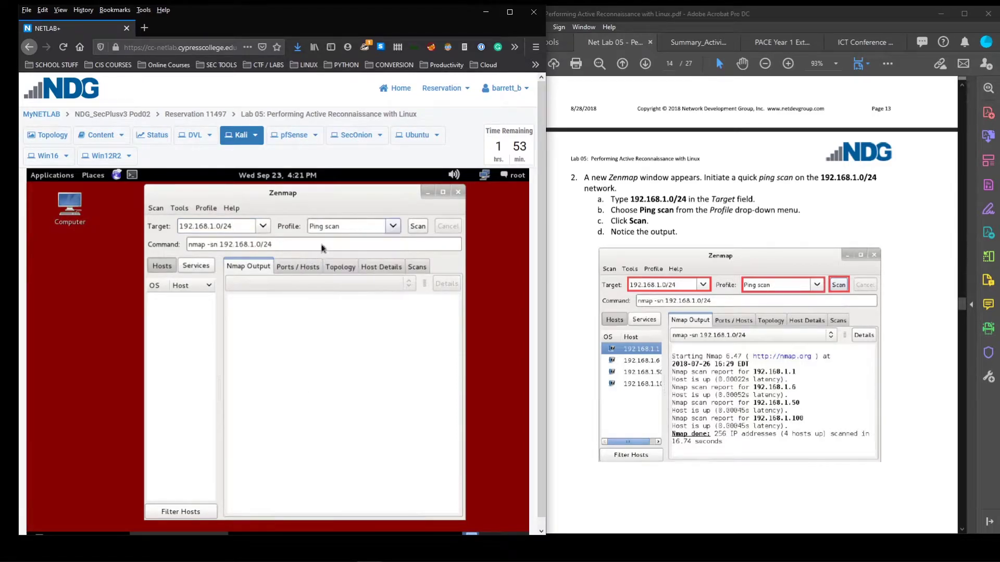
{"action": "left_click", "coordinate": [394, 226]}
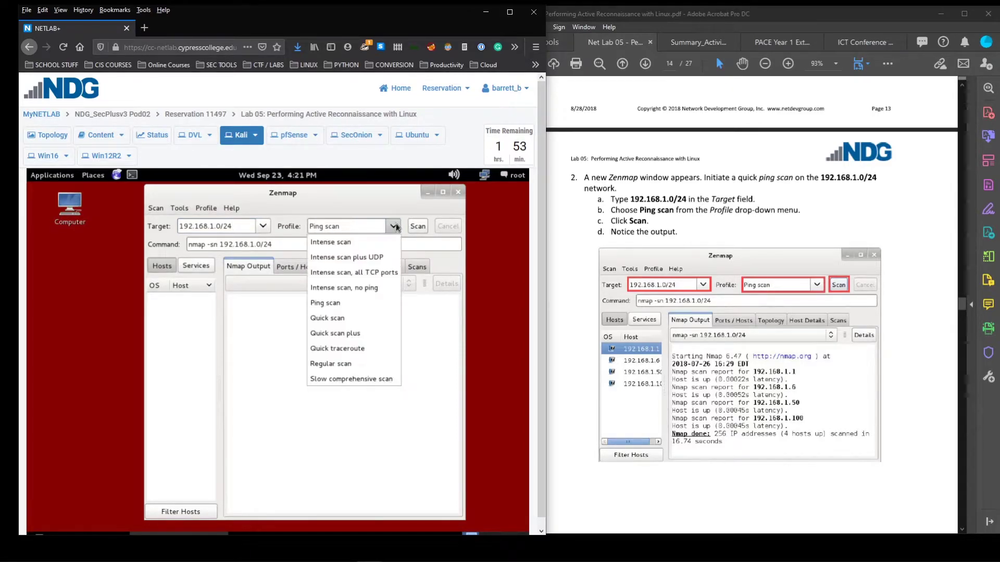
{"action": "left_click", "coordinate": [359, 243]}
{"action": "left_click_drag", "start_coordinate": [211, 244], "coordinate": [237, 244]}
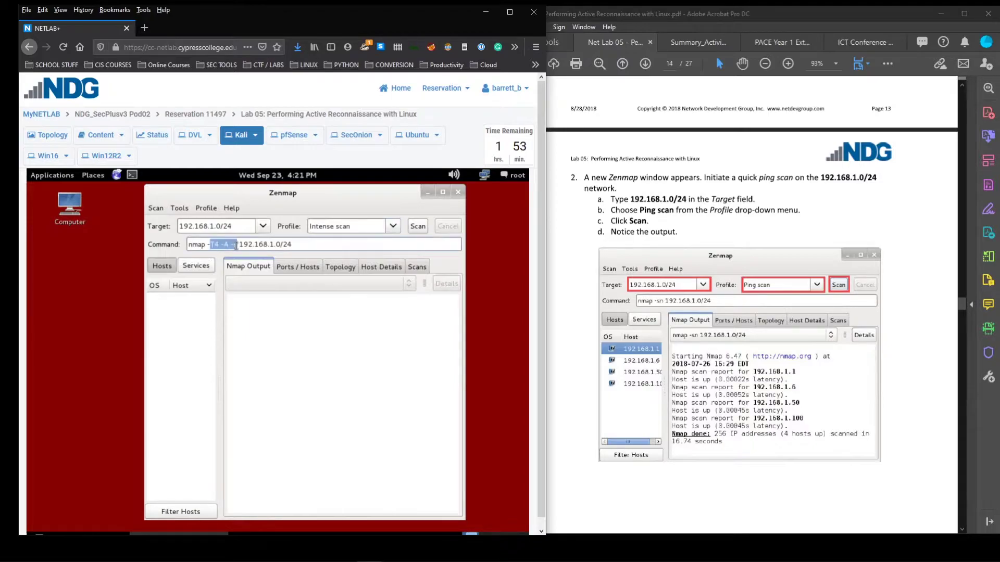
{"action": "left_click", "coordinate": [394, 228]}
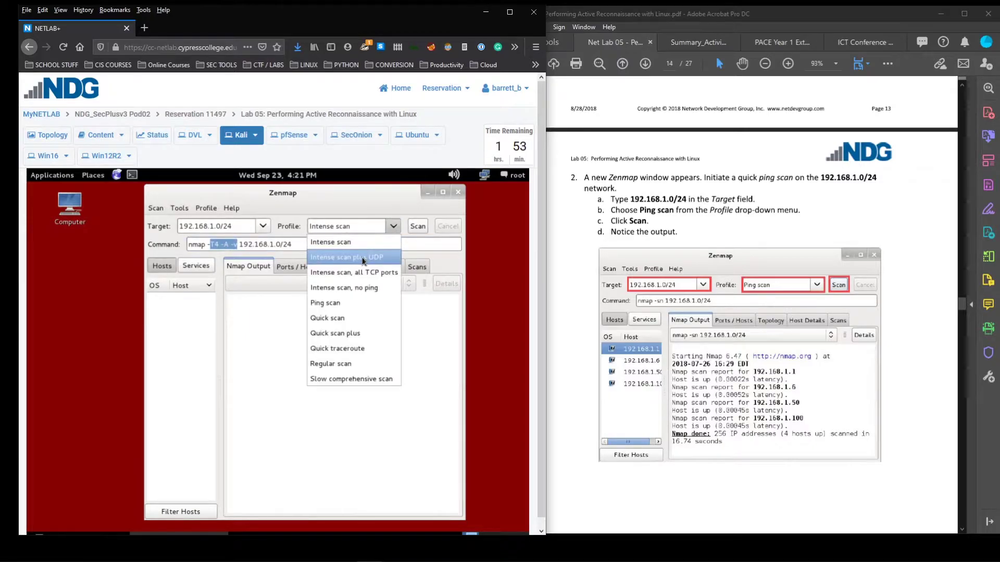
{"action": "left_click", "coordinate": [357, 287]}
{"action": "left_click_drag", "start_coordinate": [219, 244], "coordinate": [261, 244]}
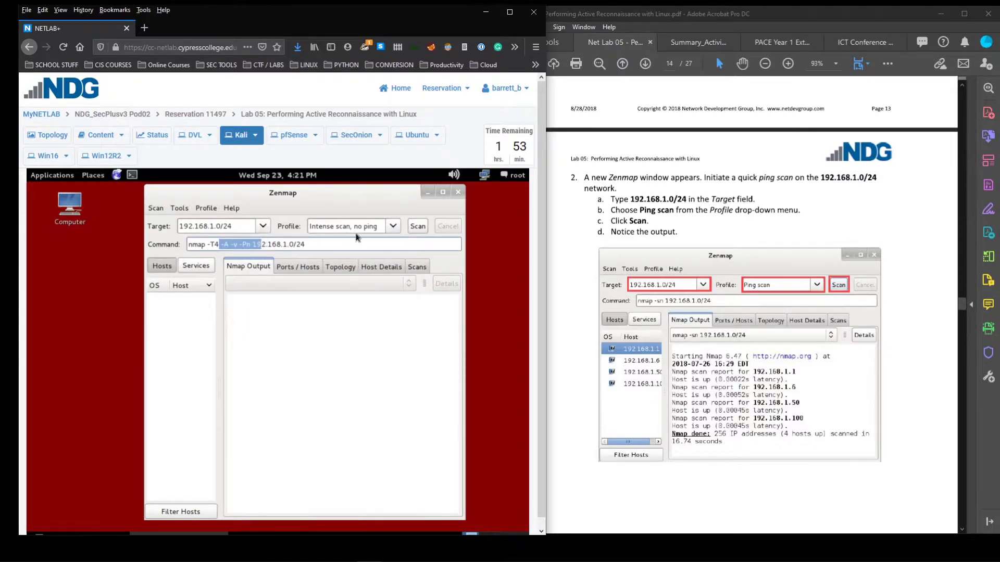
{"action": "left_click", "coordinate": [393, 227]}
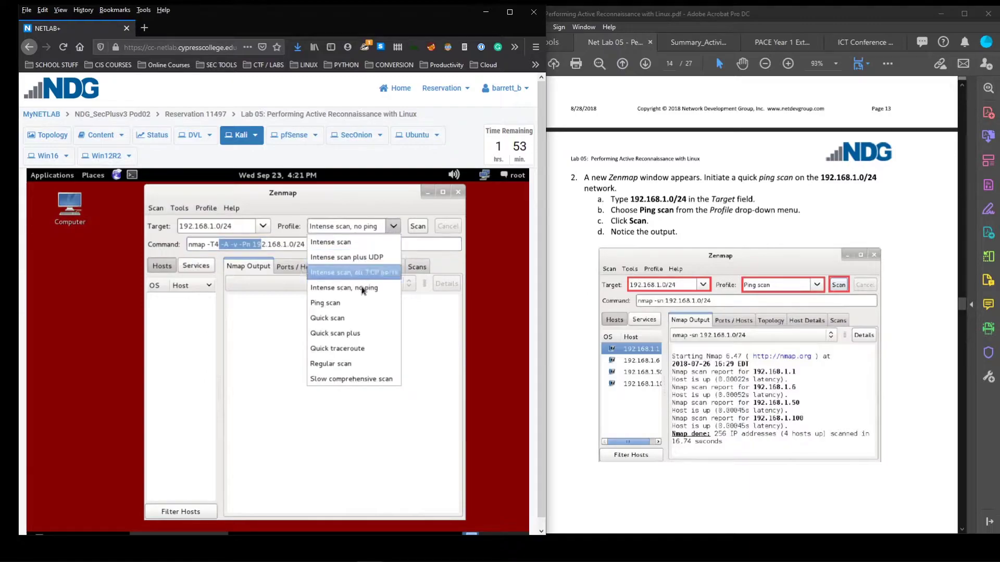
{"action": "left_click", "coordinate": [342, 305]}
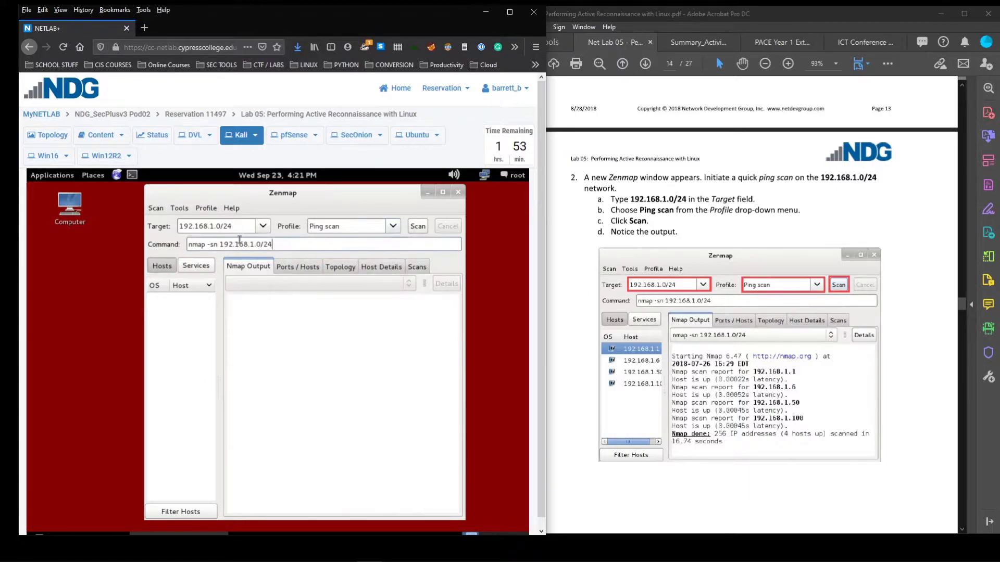
Run the ping scan of 192.168.1.0/24 and check its start-date line in the output
{"action": "left_click", "coordinate": [291, 243]}
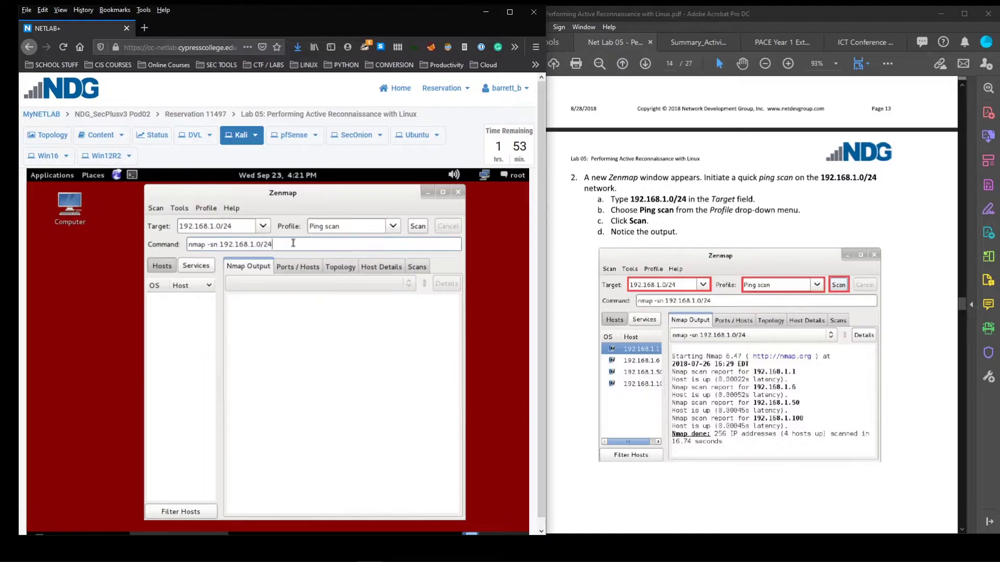
{"action": "left_click", "coordinate": [409, 229]}
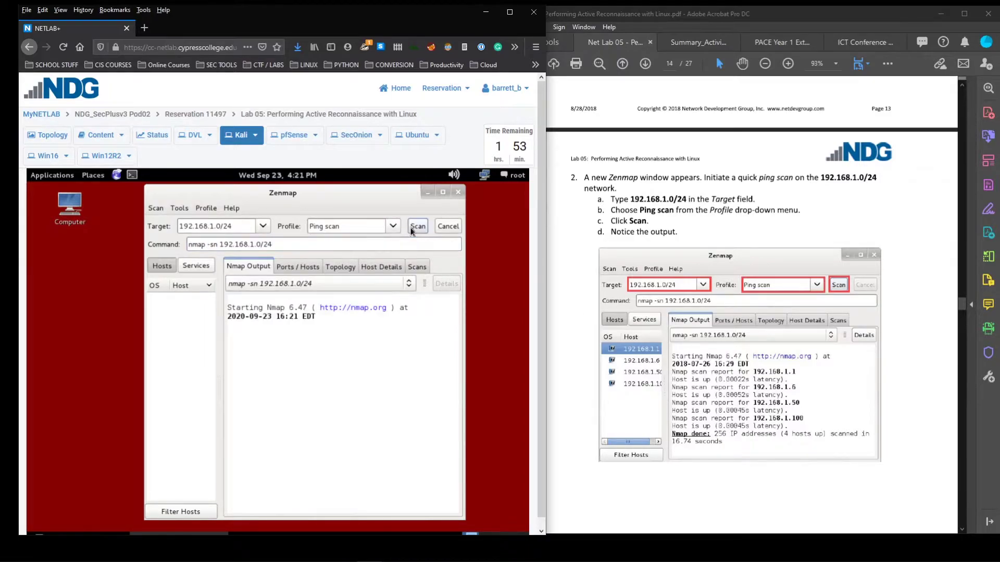
{"action": "left_click", "coordinate": [263, 330]}
{"action": "left_click_drag", "start_coordinate": [241, 318], "coordinate": [324, 385]}
{"action": "left_click", "coordinate": [301, 364]}
Browse the Ports / Hosts, Topology, Host Details and Scans tabs, then return to Nmap Output
{"action": "left_click", "coordinate": [298, 267]}
{"action": "left_click", "coordinate": [340, 267]}
{"action": "left_click", "coordinate": [381, 267]}
{"action": "left_click", "coordinate": [414, 267]}
{"action": "left_click", "coordinate": [376, 269]}
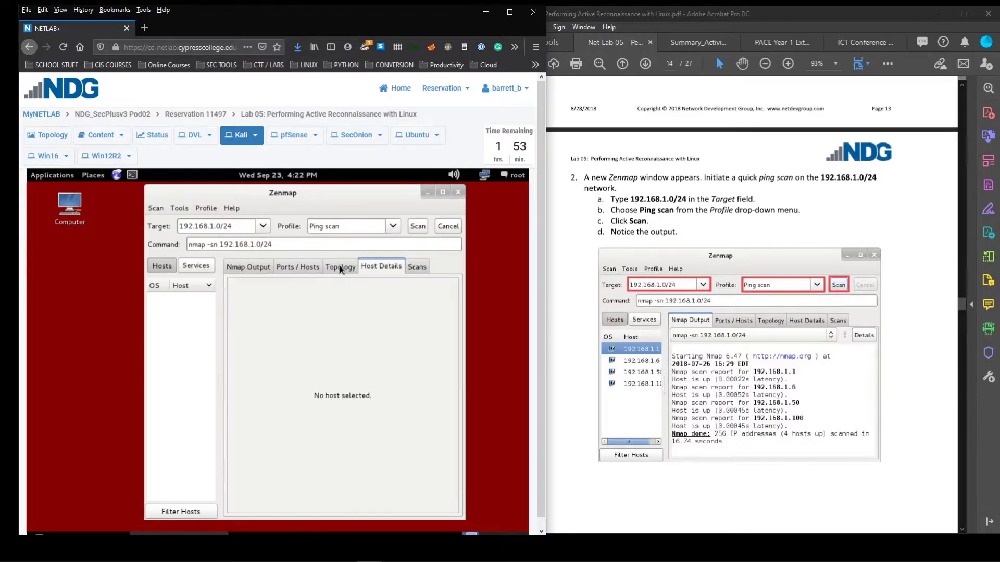
{"action": "left_click", "coordinate": [339, 267]}
{"action": "left_click", "coordinate": [243, 271]}
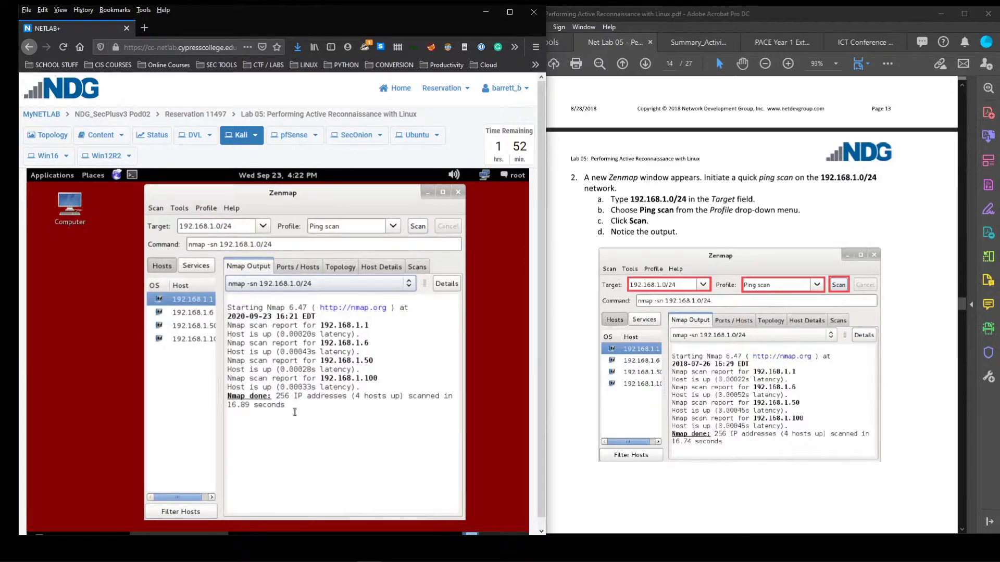
Maximize Zenmap, then inspect hosts 192.168.1.50 and 192.168.1.6 in the Ports / Hosts table
{"action": "scroll", "coordinate": [721, 346], "scroll_direction": "down", "scroll_amount": 10}
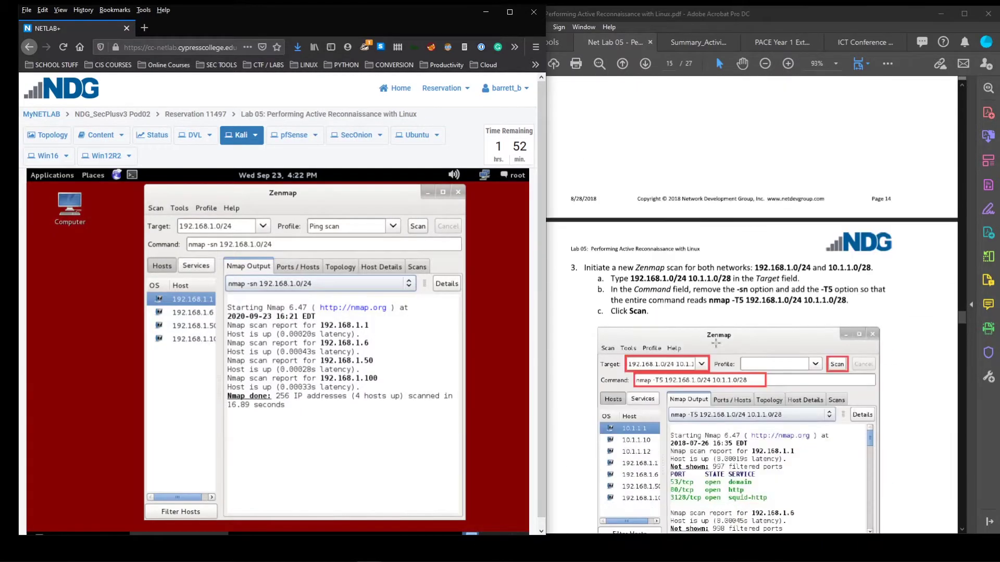
{"action": "scroll", "coordinate": [716, 342], "scroll_direction": "down", "scroll_amount": 3}
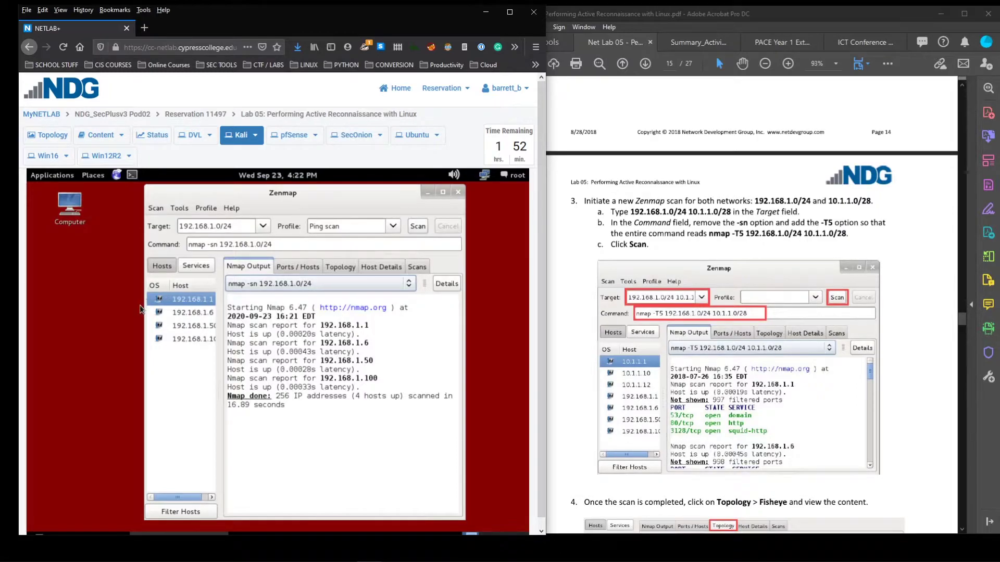
{"action": "left_click", "coordinate": [443, 192]}
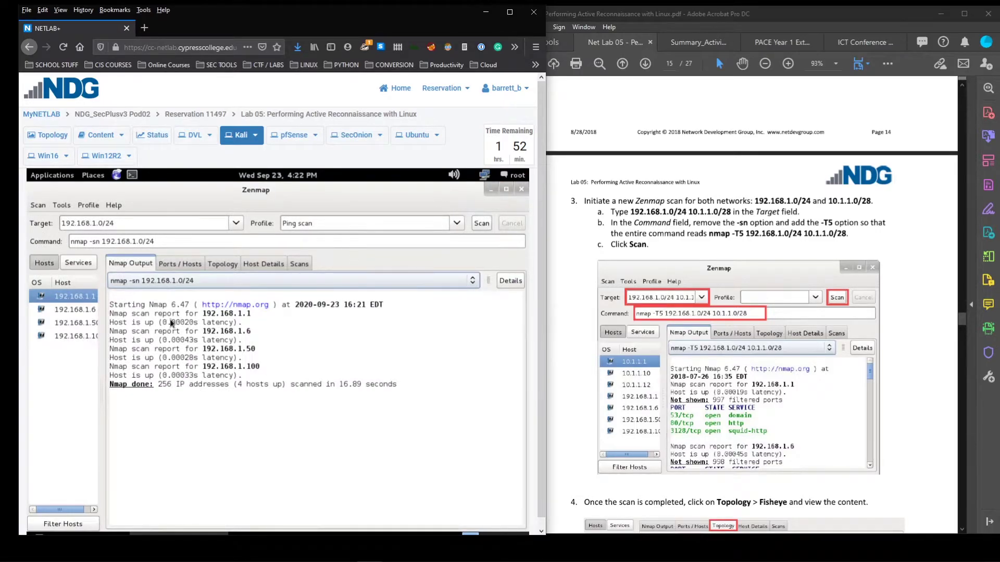
{"action": "left_click", "coordinate": [67, 324]}
{"action": "left_click", "coordinate": [75, 309]}
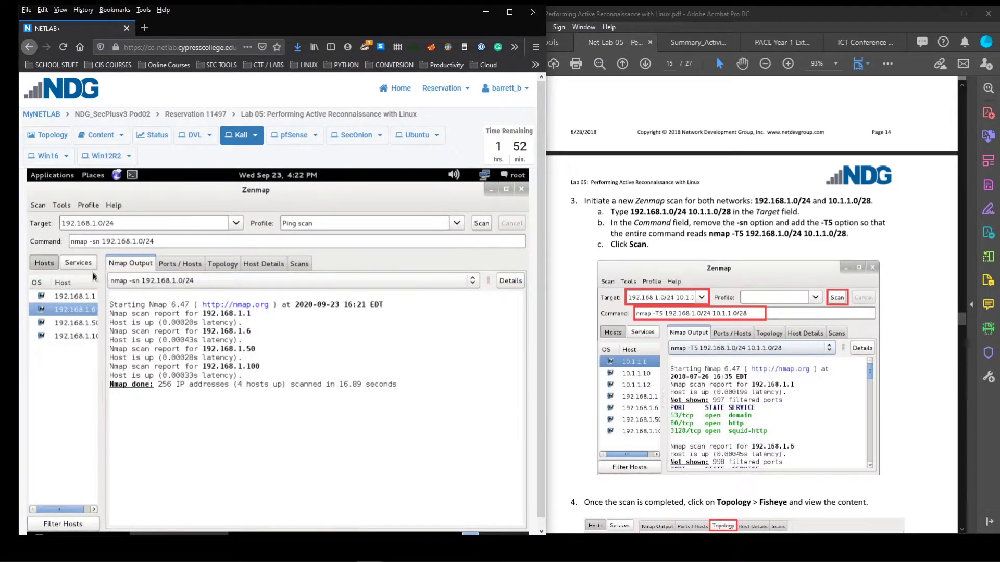
{"action": "left_click", "coordinate": [174, 265]}
{"action": "left_click", "coordinate": [130, 265]}
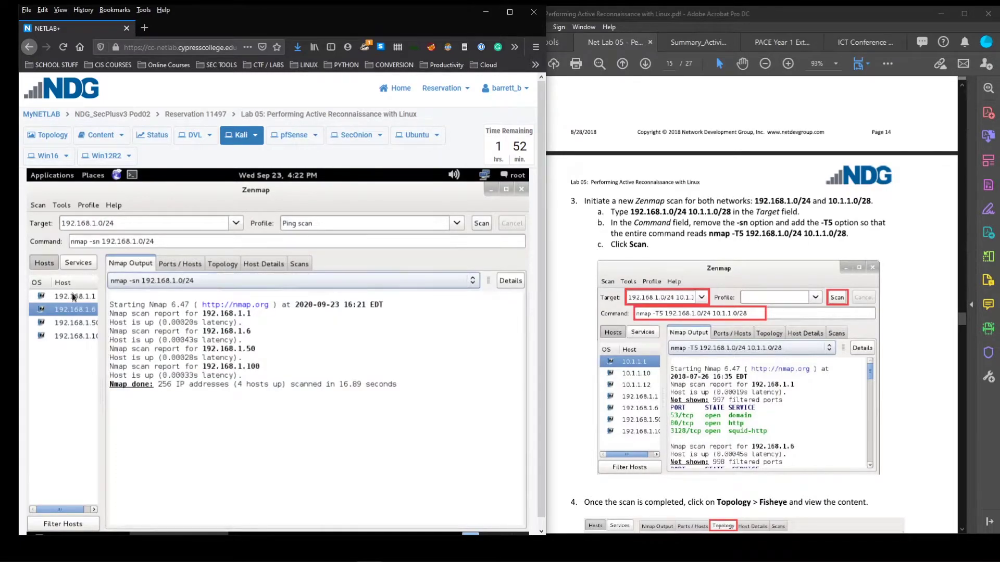
View the four hosts in the Fisheye topology, then return to the ping-scan output
{"action": "left_click", "coordinate": [174, 264]}
{"action": "left_click", "coordinate": [224, 264]}
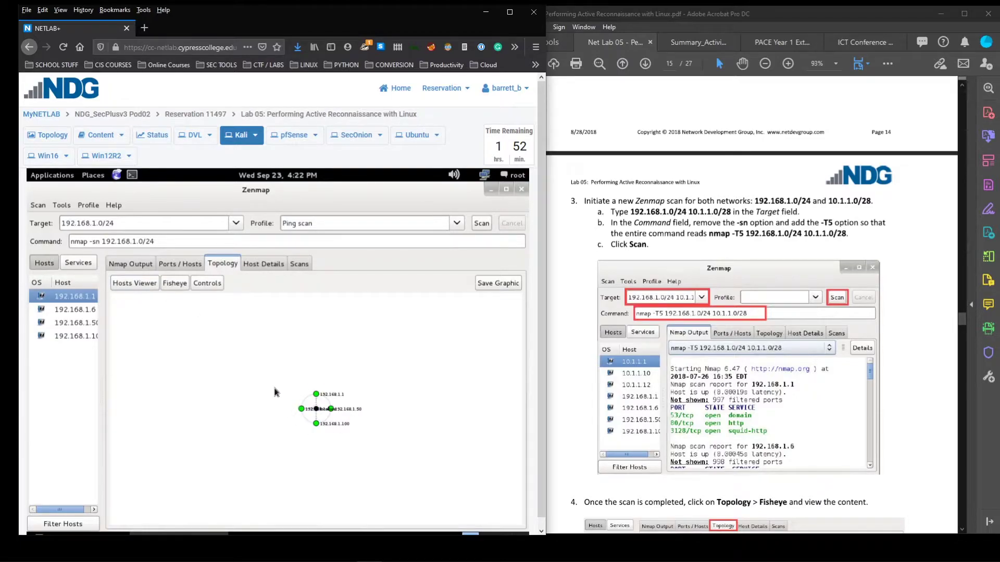
{"action": "left_click", "coordinate": [175, 284]}
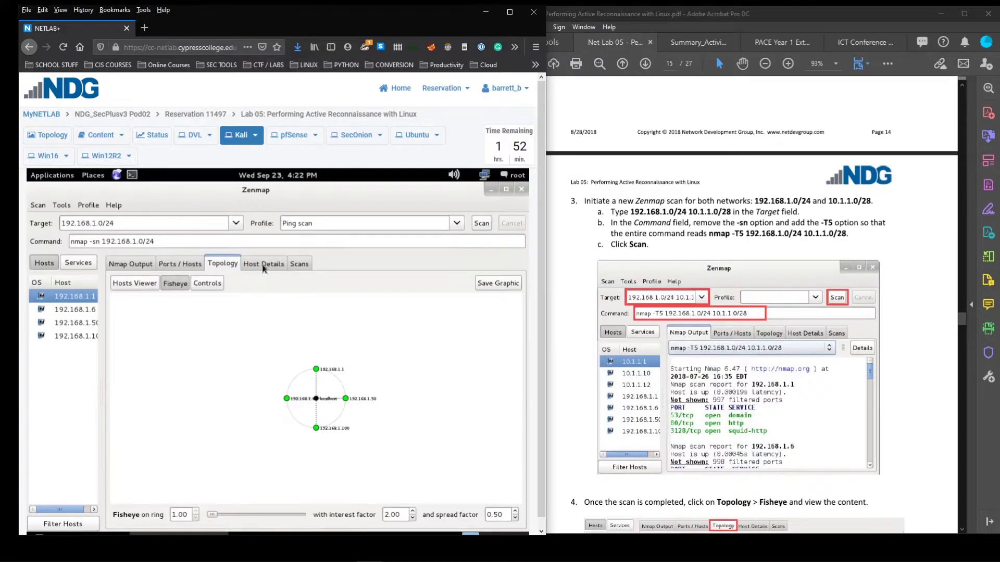
{"action": "left_click", "coordinate": [164, 264]}
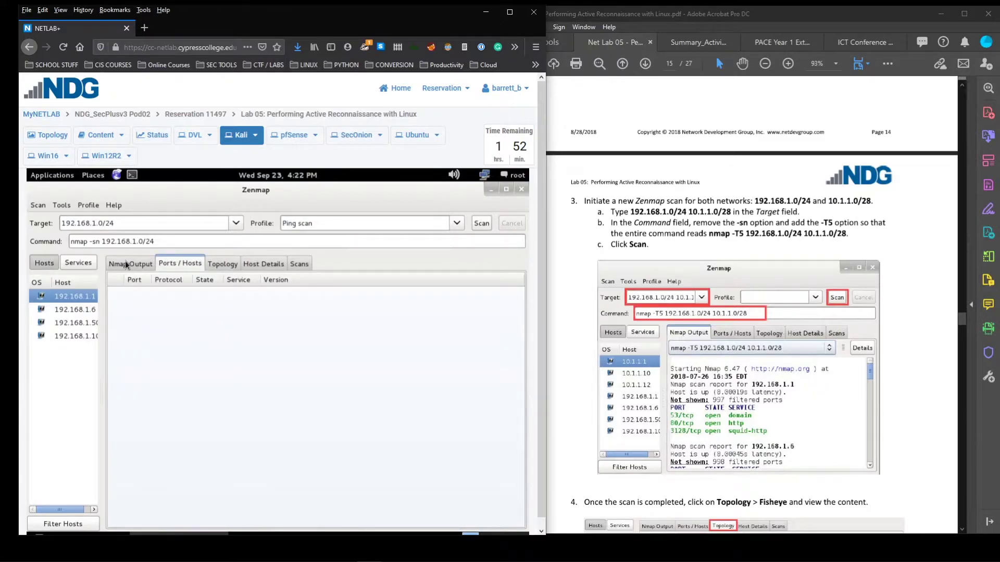
{"action": "left_click", "coordinate": [127, 265]}
{"action": "left_click", "coordinate": [193, 429]}
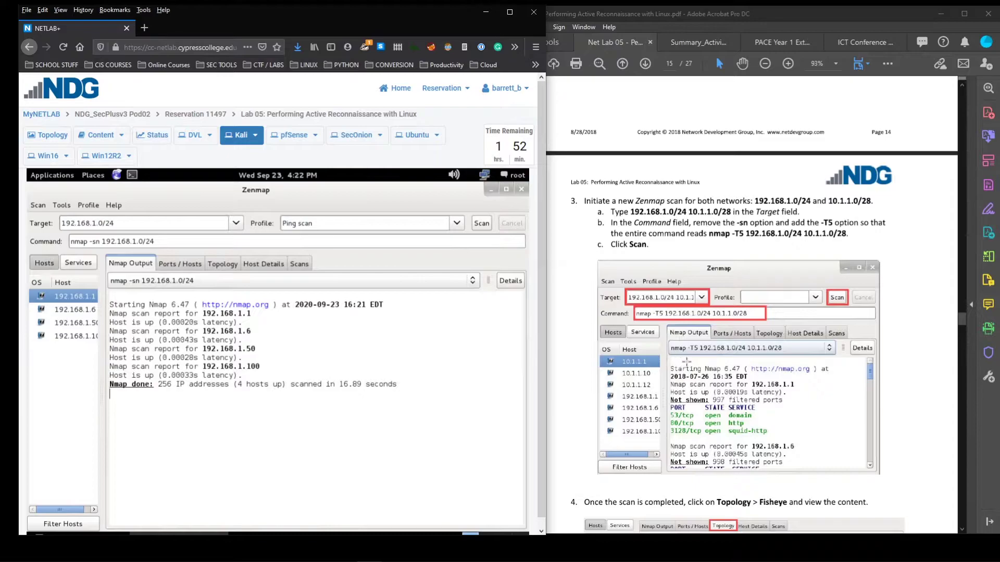
Add 10.1.1.0/28 to the target, replace -sn with -T5, and start the scan
{"action": "left_click", "coordinate": [186, 226]}
{"action": "type", "text": "10.1.1.0/28"}
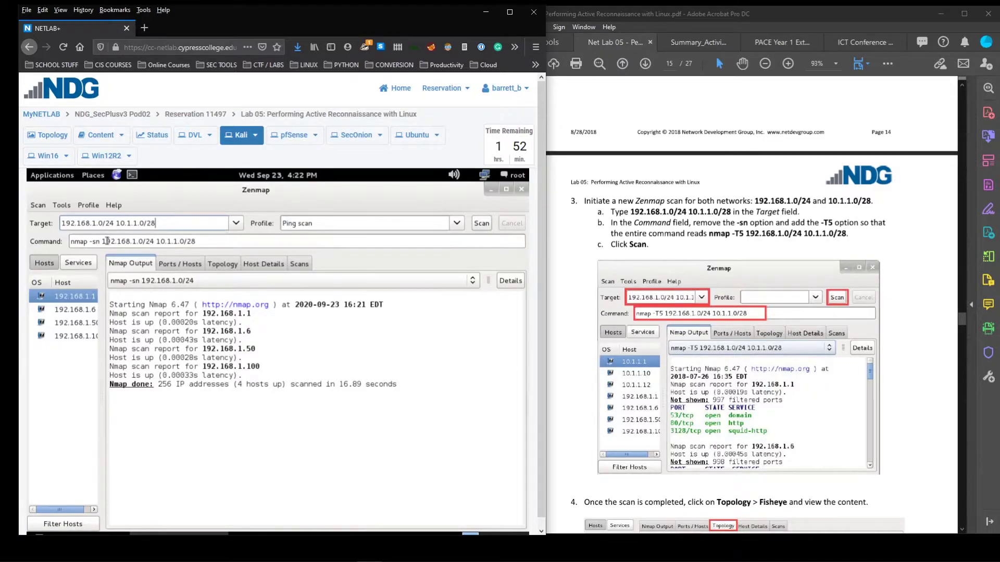
{"action": "left_click", "coordinate": [100, 241]}
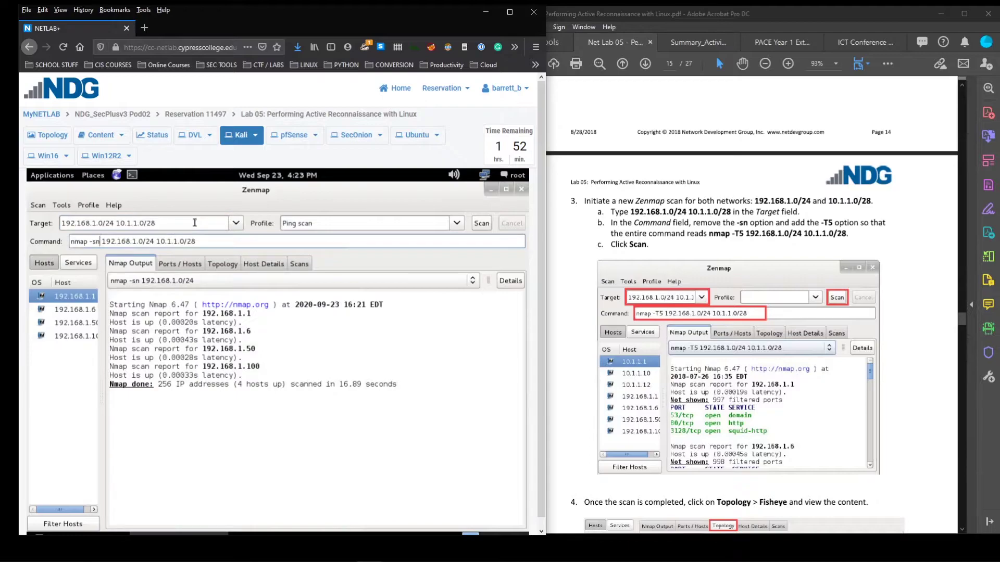
{"action": "key", "text": "BackSpace"}
{"action": "key", "text": "BackSpace"}
{"action": "type", "text": "-T"}
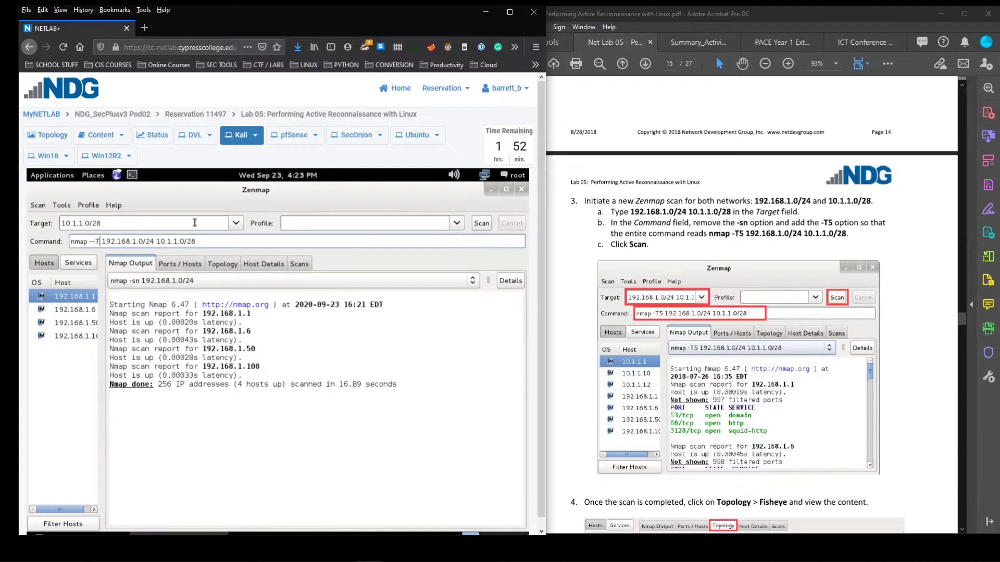
{"action": "key", "text": "BackSpace"}
{"action": "key", "text": "BackSpace"}
{"action": "type", "text": "T5"}
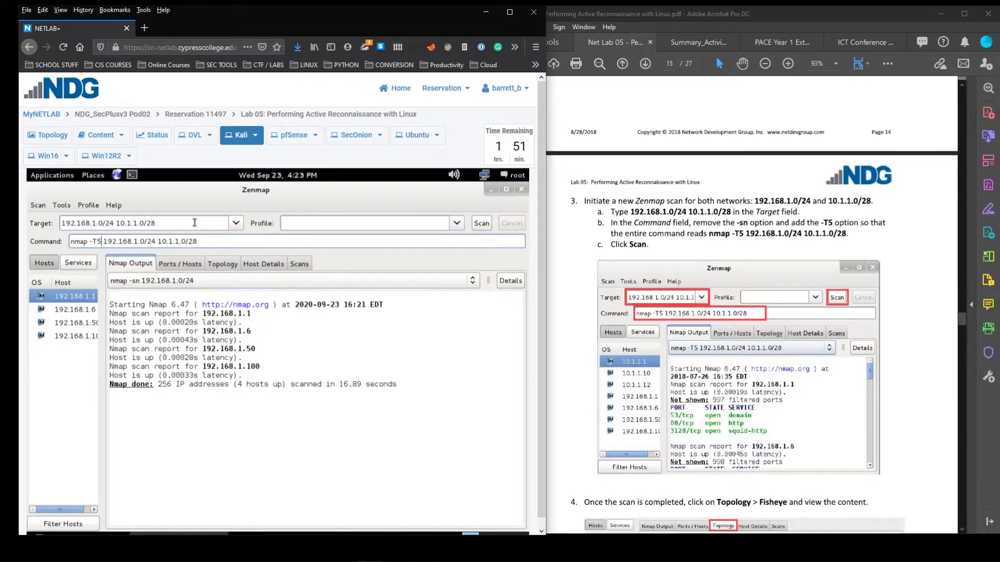
{"action": "left_click", "coordinate": [481, 224]}
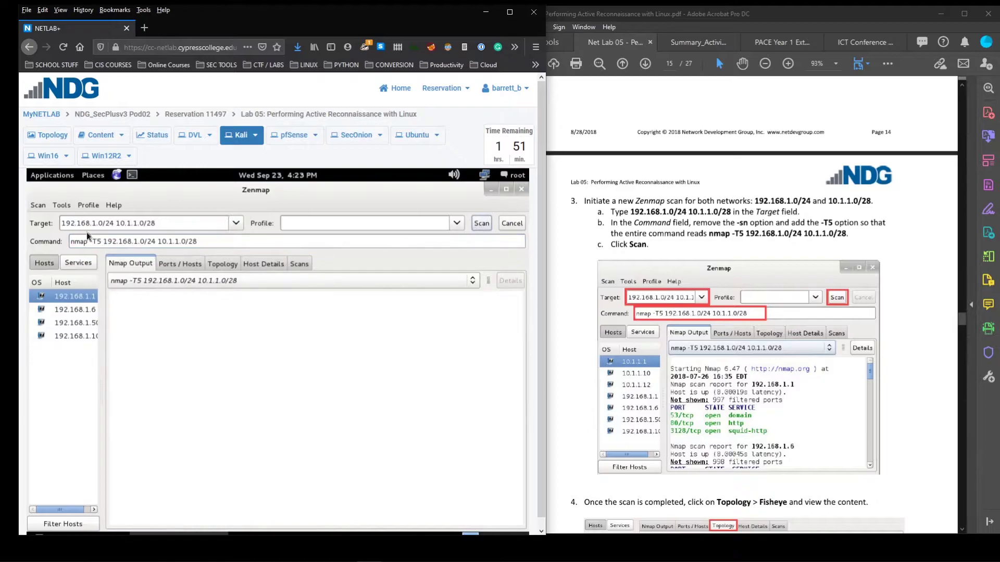
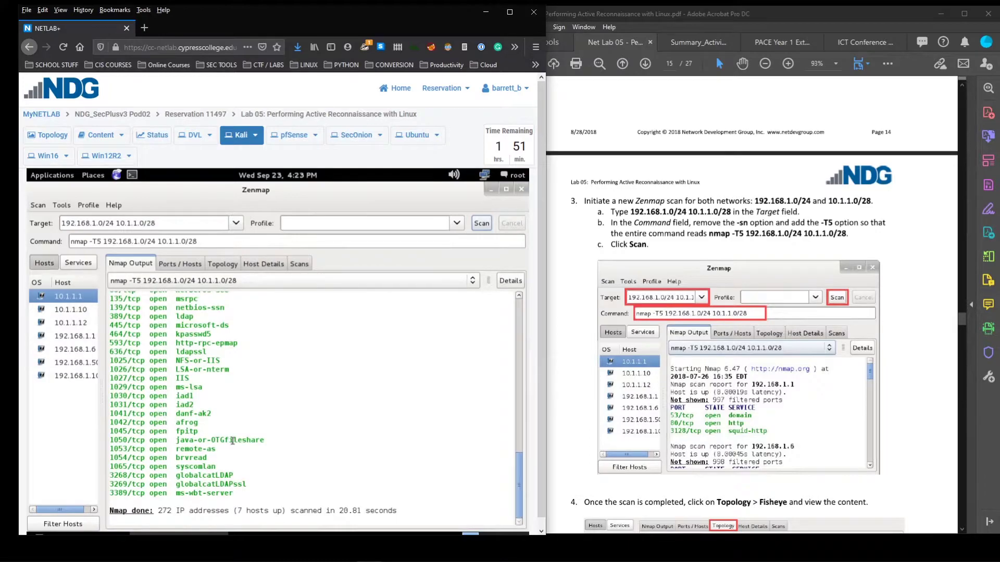
Point out the scan summary line showing 272 IP addresses scanned
{"action": "left_click", "coordinate": [347, 510]}
{"action": "left_click_drag", "start_coordinate": [158, 512], "coordinate": [287, 510]}
{"action": "scroll", "coordinate": [431, 308], "scroll_direction": "up", "scroll_amount": 5}
{"action": "scroll", "coordinate": [416, 432], "scroll_direction": "down", "scroll_amount": 3}
{"action": "mouse_move", "coordinate": [517, 464]}
{"action": "left_mouse_down"}
{"action": "mouse_move", "coordinate": [517, 386]}
{"action": "mouse_move", "coordinate": [518, 451]}
{"action": "left_mouse_up"}
Review open ports for 10.1.1.1, 10.1.1.10, 10.1.1.12, 192.168.1.1 and 192.168.1.6, then show the Topology graph
{"action": "left_click", "coordinate": [518, 523]}
{"action": "left_click", "coordinate": [180, 263]}
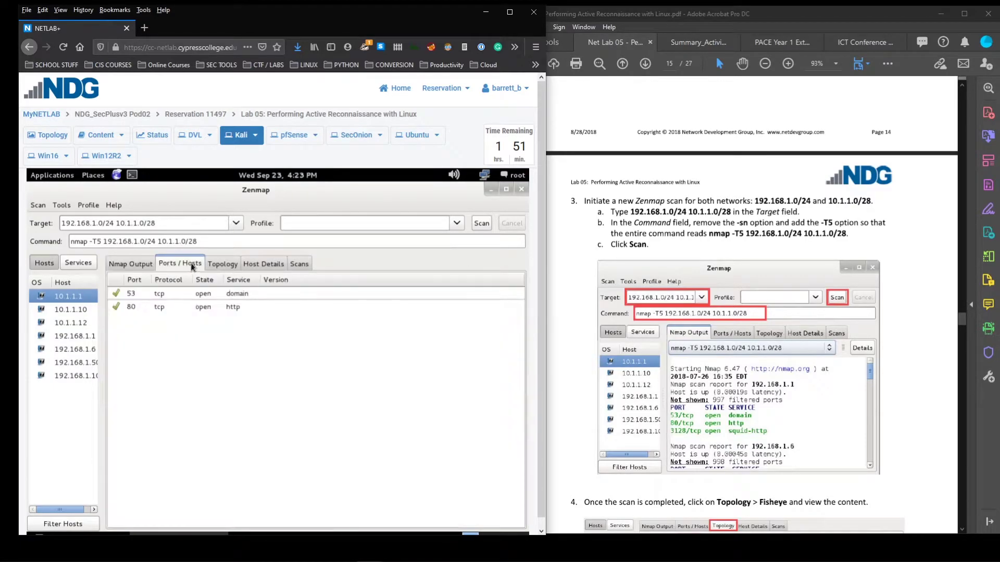
{"action": "left_click", "coordinate": [64, 310]}
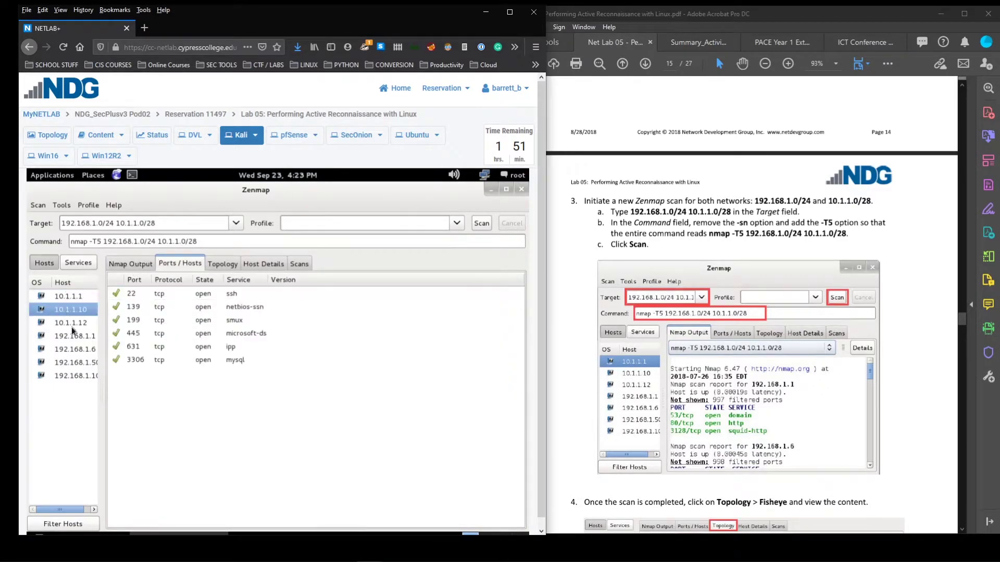
{"action": "left_click", "coordinate": [71, 325]}
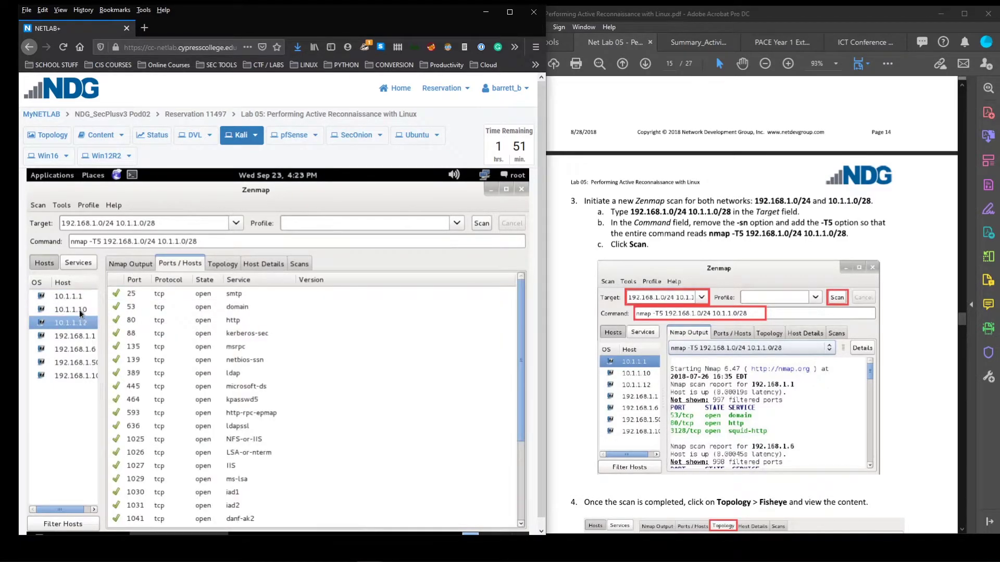
{"action": "left_click", "coordinate": [67, 336]}
{"action": "left_click", "coordinate": [74, 350]}
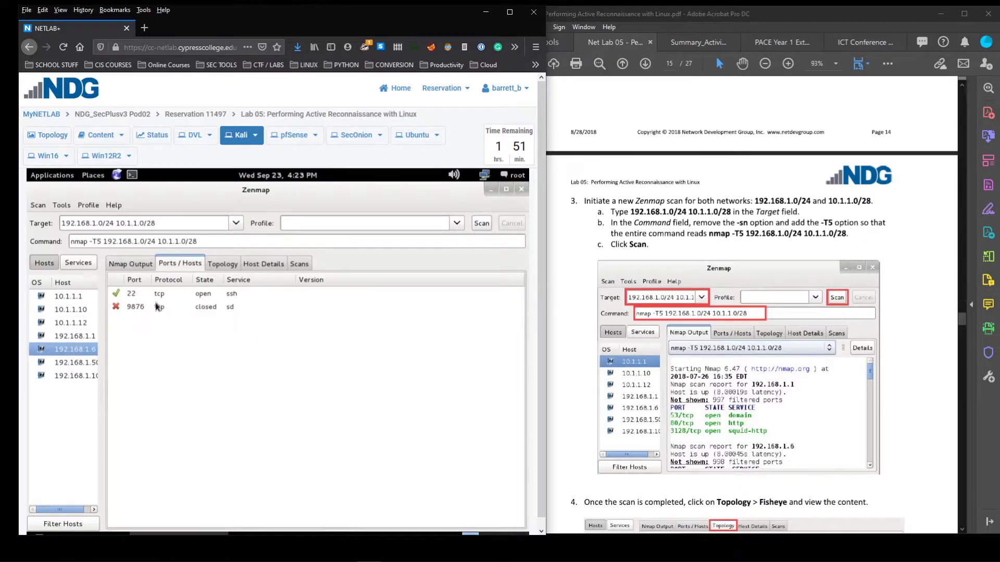
{"action": "left_click", "coordinate": [82, 322]}
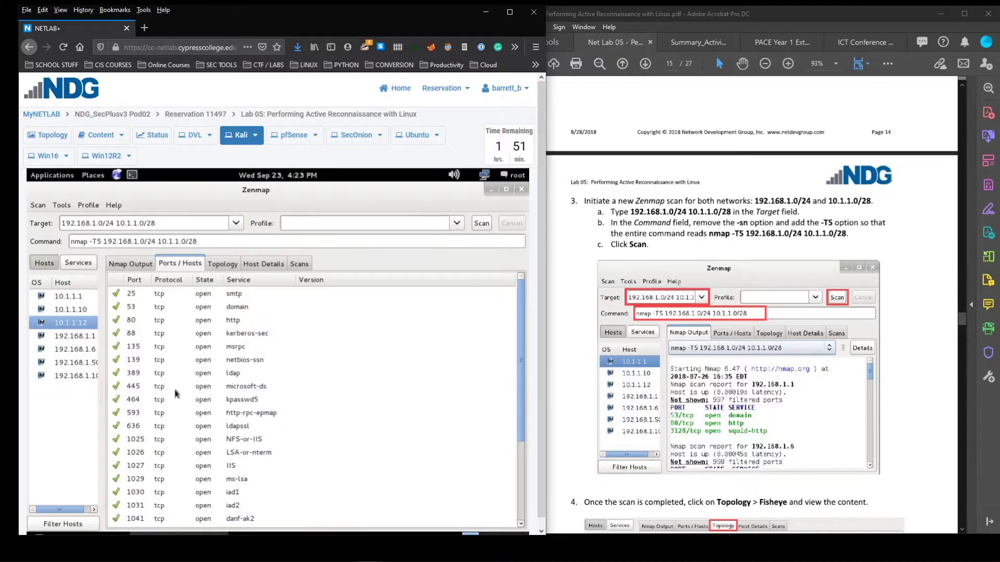
{"action": "scroll", "coordinate": [254, 443], "scroll_direction": "down", "scroll_amount": 5}
{"action": "scroll", "coordinate": [254, 417], "scroll_direction": "up", "scroll_amount": 5}
{"action": "left_click", "coordinate": [228, 263]}
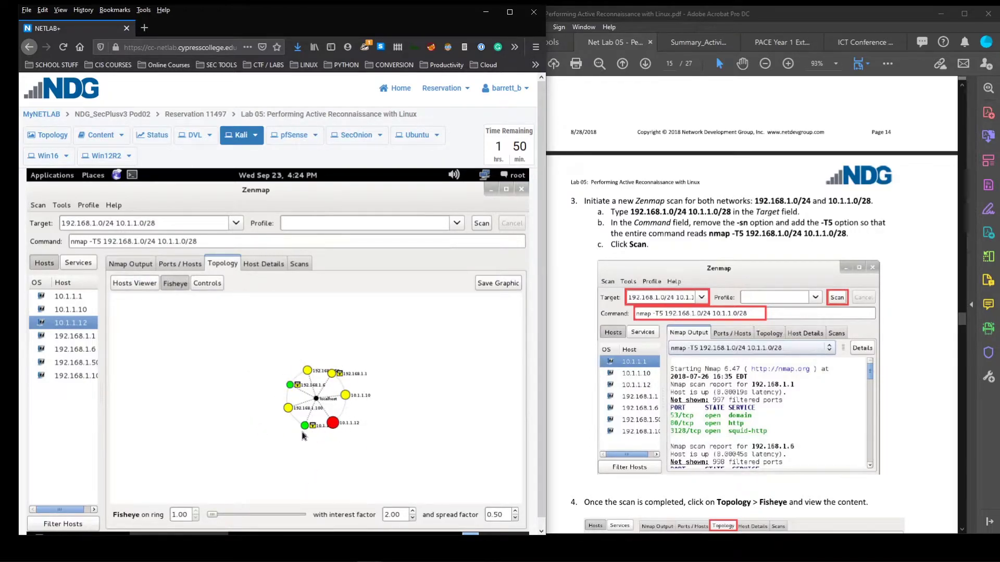
View Host Details for 10.1.1.12 and the list of ping and -T5 scans
{"action": "left_click", "coordinate": [264, 265]}
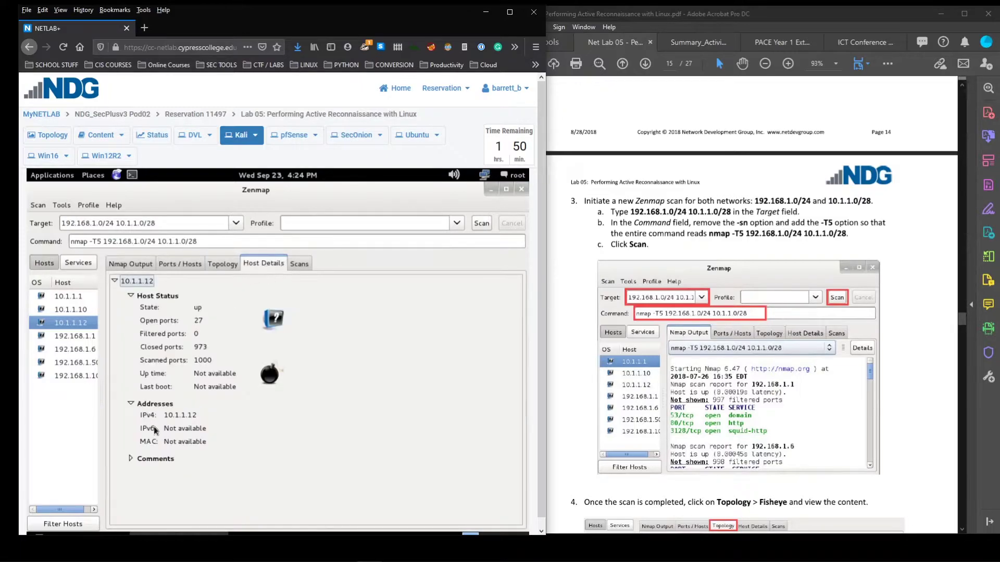
{"action": "left_click", "coordinate": [299, 264]}
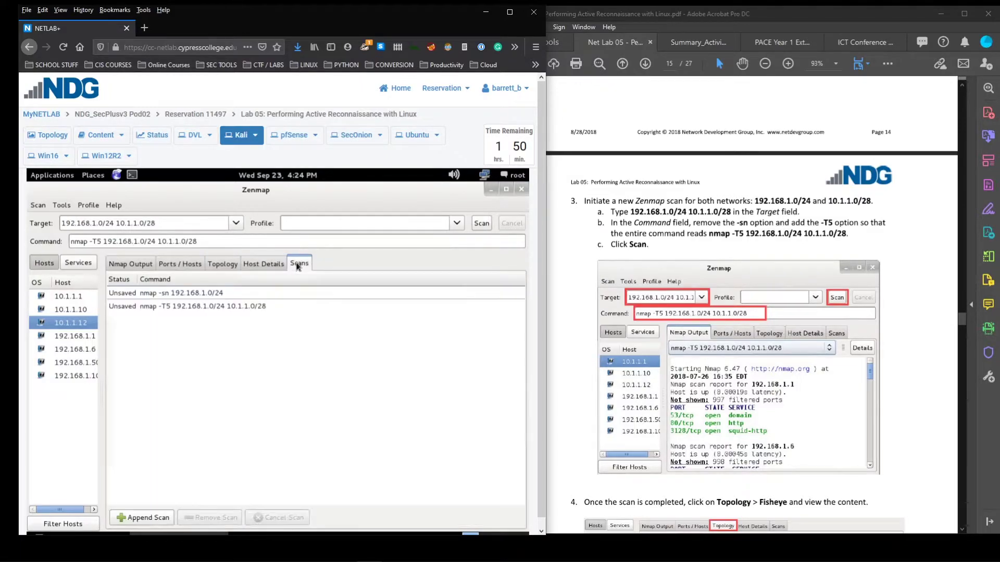
{"action": "left_click", "coordinate": [184, 294]}
{"action": "left_click", "coordinate": [197, 308]}
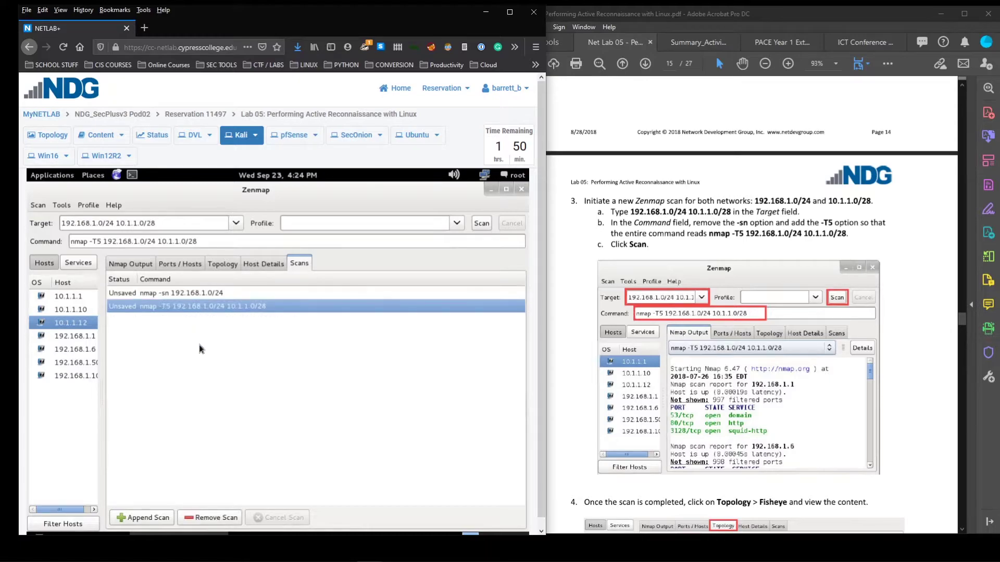
{"action": "left_click", "coordinate": [206, 293]}
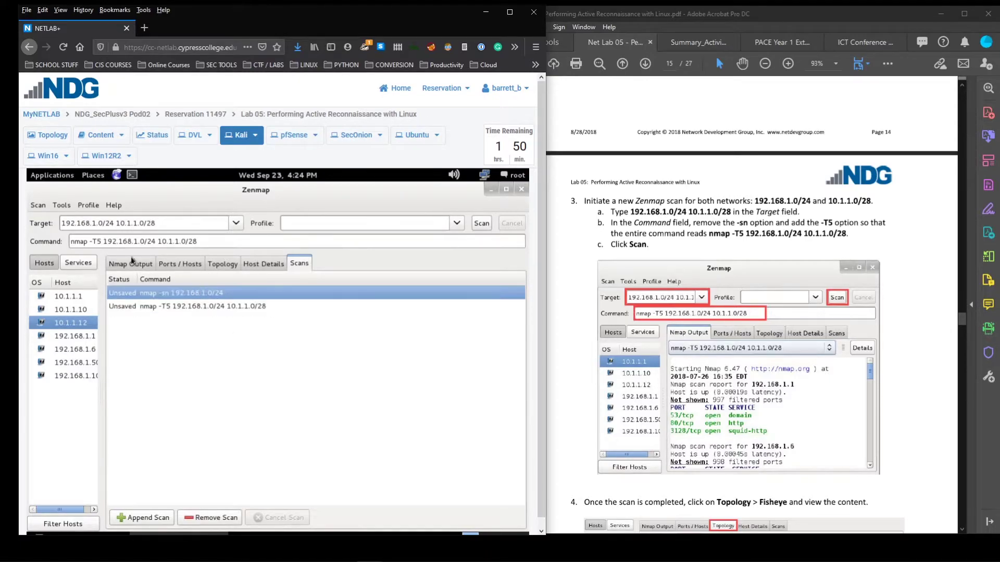
Check the -T5 output for 10.1.1.1, list hosts running http by service, then browse by host again
{"action": "left_click", "coordinate": [131, 263]}
{"action": "left_click", "coordinate": [73, 295]}
{"action": "left_click", "coordinate": [76, 264]}
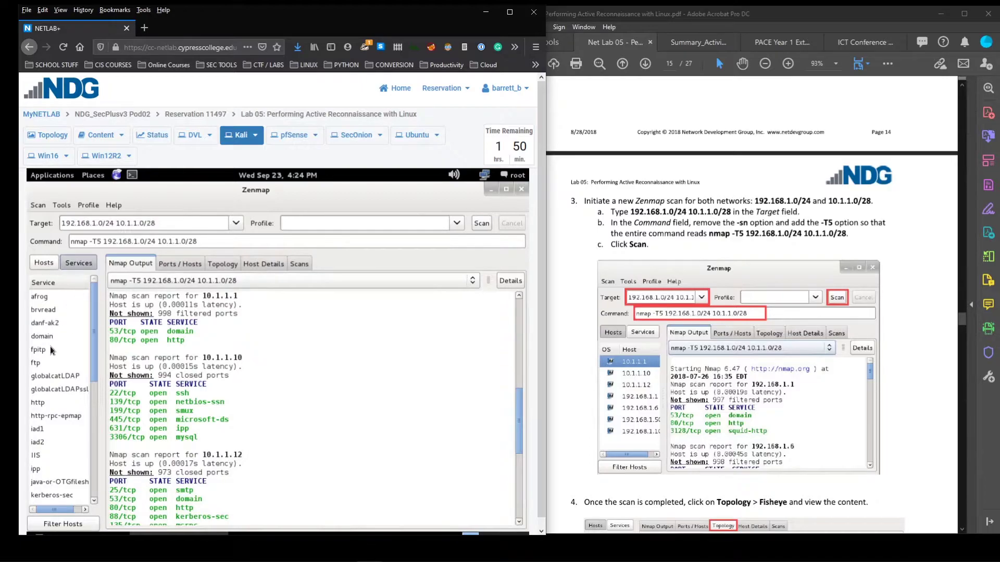
{"action": "scroll", "coordinate": [57, 395], "scroll_direction": "down", "scroll_amount": 3}
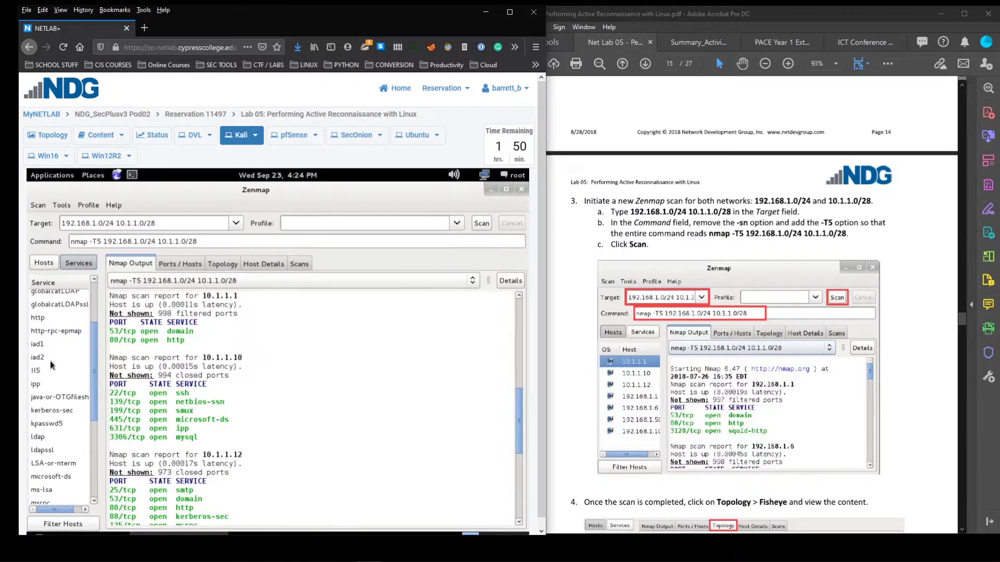
{"action": "scroll", "coordinate": [50, 361], "scroll_direction": "up", "scroll_amount": 2}
{"action": "left_click", "coordinate": [42, 346]}
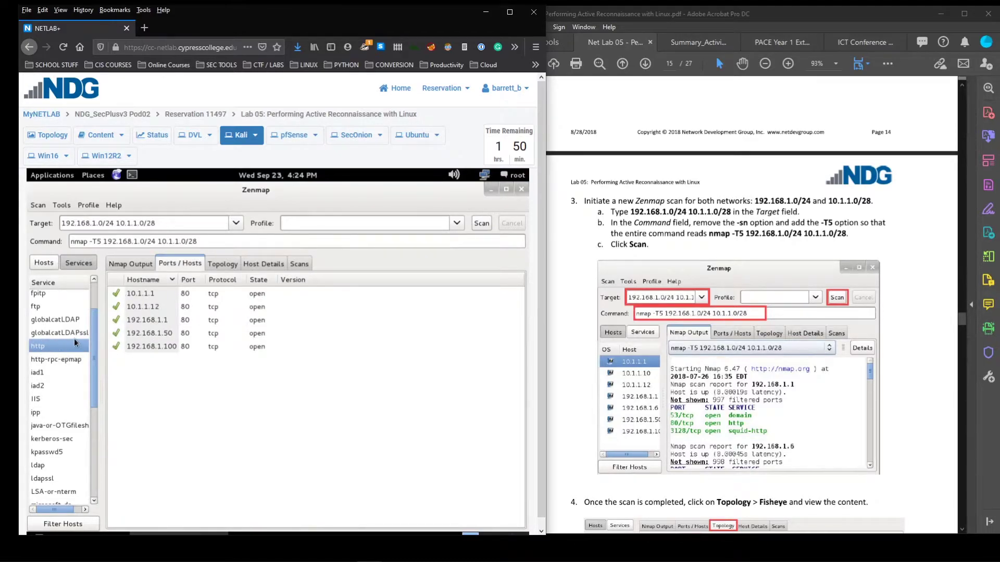
{"action": "left_click", "coordinate": [44, 263]}
Scroll through the raw Nmap output of the -T5 scan
{"action": "left_click", "coordinate": [122, 264]}
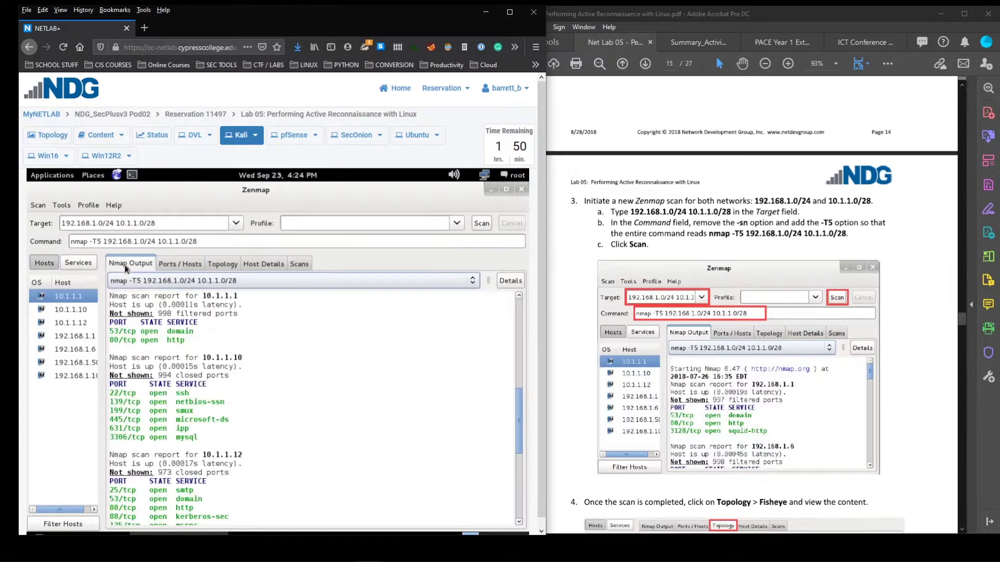
{"action": "left_click_drag", "start_coordinate": [517, 425], "coordinate": [530, 524]}
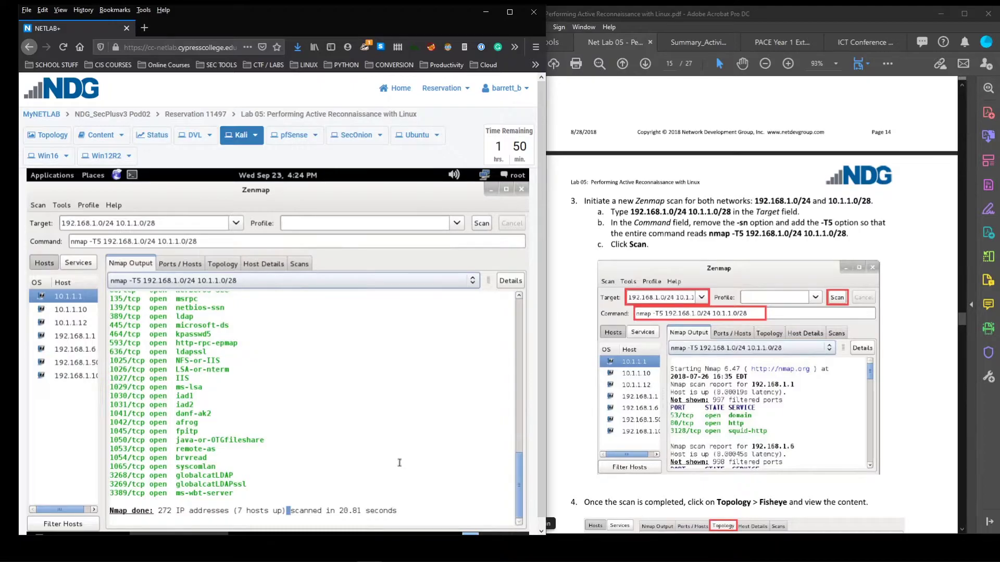
{"action": "scroll", "coordinate": [751, 312], "scroll_direction": "down", "scroll_amount": 6}
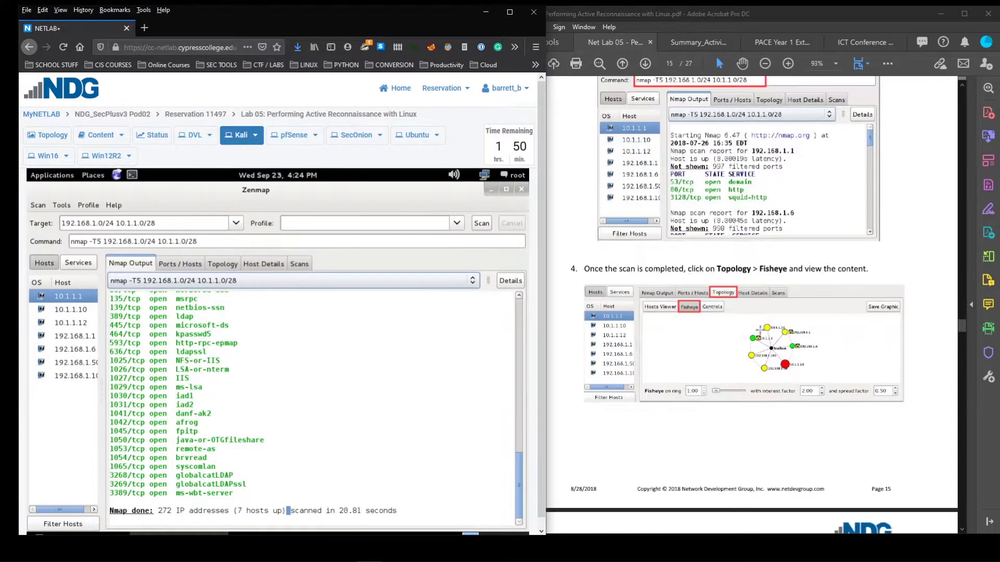
{"action": "scroll", "coordinate": [760, 334], "scroll_direction": "down", "scroll_amount": 5}
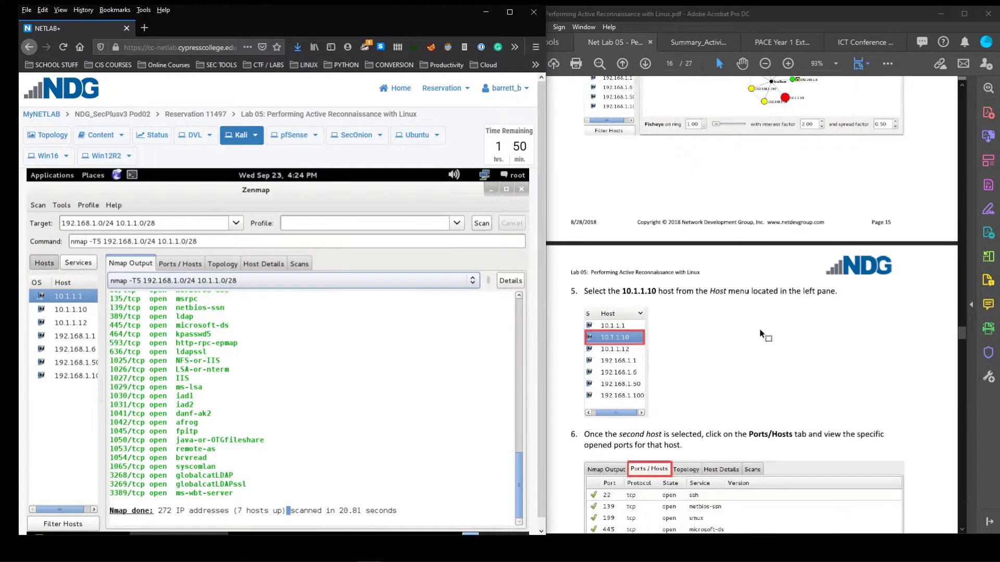
{"action": "scroll", "coordinate": [760, 334], "scroll_direction": "down", "scroll_amount": 3}
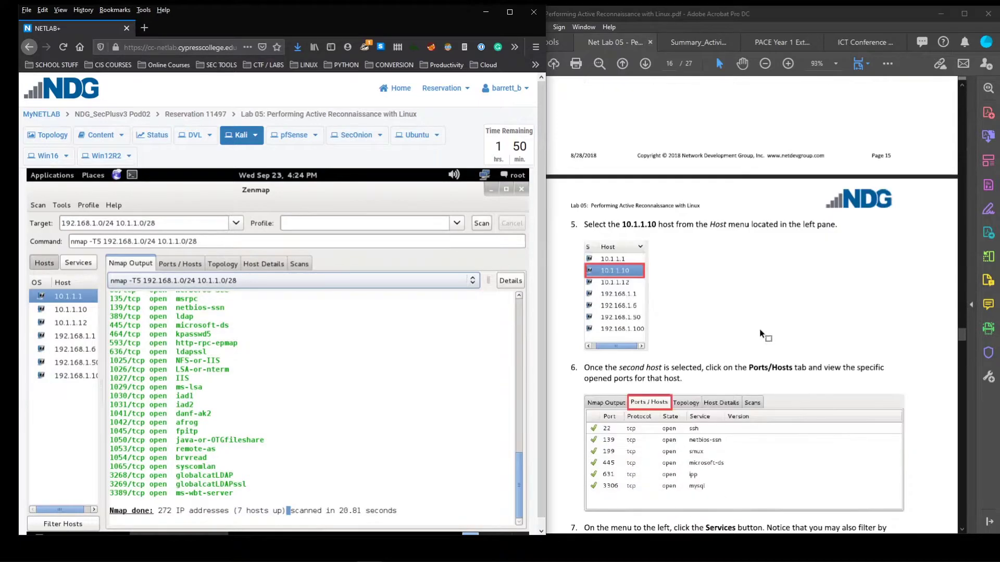
Review 10.1.1.10's scan report and its six open ports, from ssh to mysql, then open Tools
{"action": "left_click", "coordinate": [69, 310]}
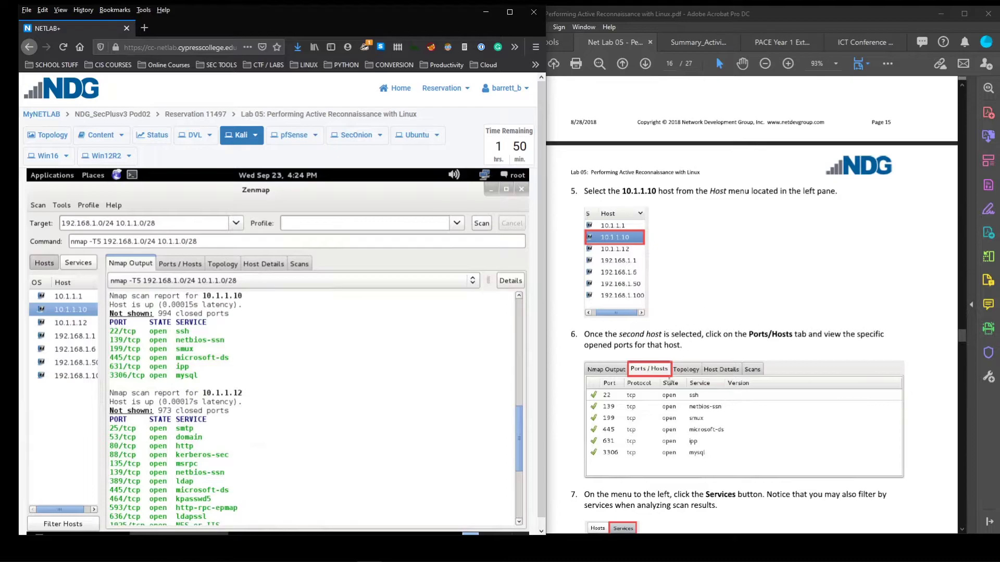
{"action": "scroll", "coordinate": [683, 396], "scroll_direction": "down", "scroll_amount": 2}
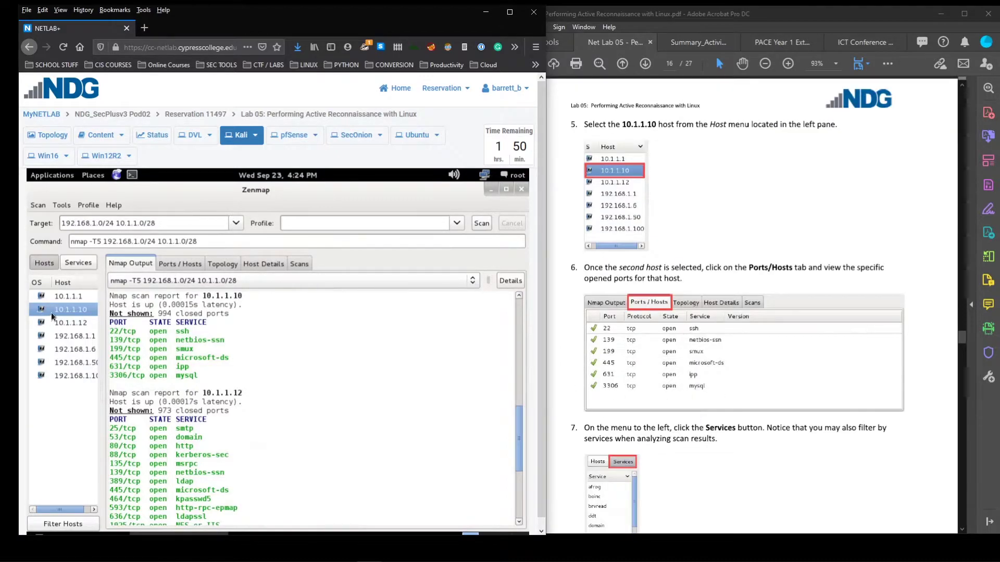
{"action": "left_click", "coordinate": [183, 267]}
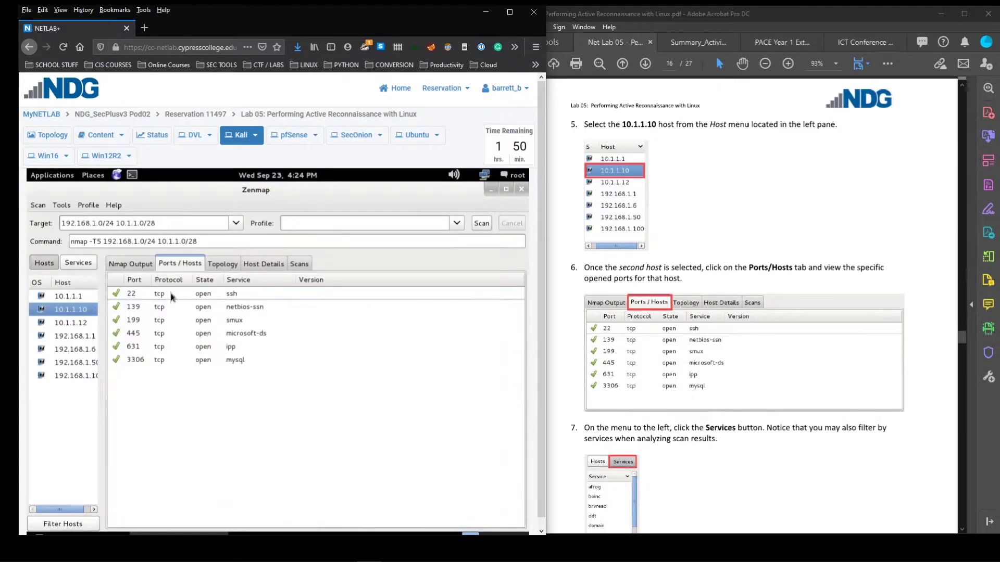
{"action": "scroll", "coordinate": [761, 289], "scroll_direction": "down", "scroll_amount": 4}
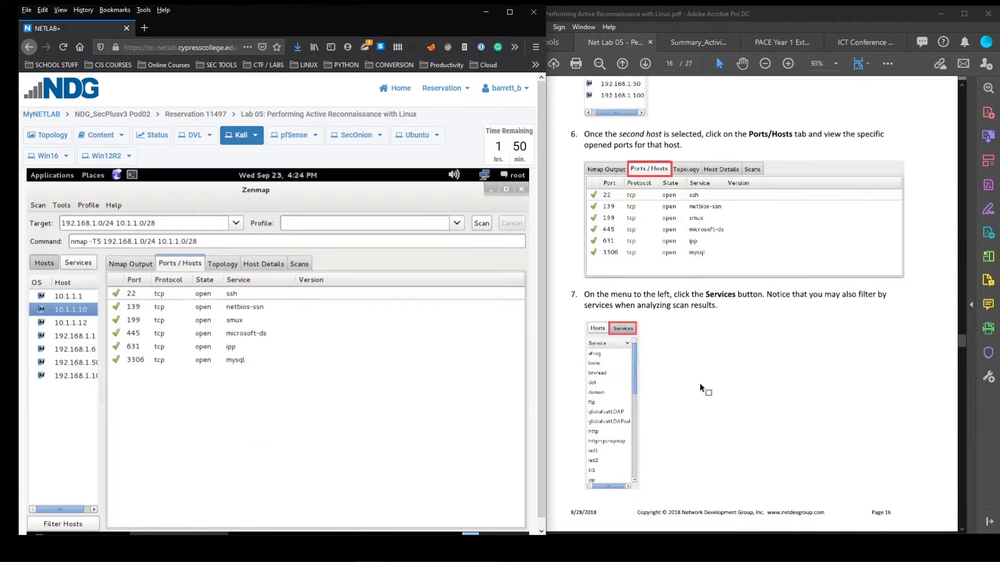
{"action": "scroll", "coordinate": [768, 346], "scroll_direction": "down", "scroll_amount": 7}
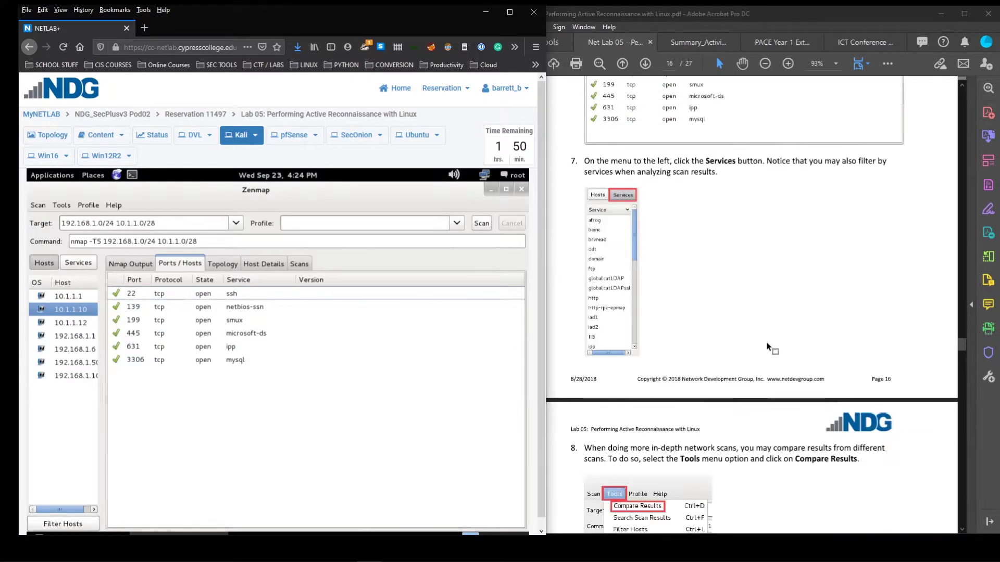
{"action": "scroll", "coordinate": [769, 346], "scroll_direction": "down", "scroll_amount": 4}
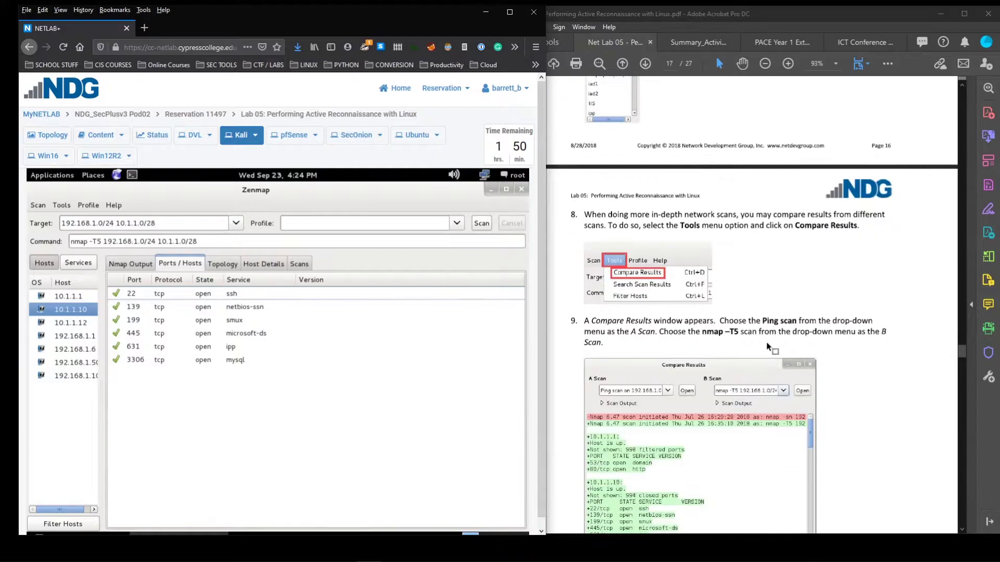
{"action": "scroll", "coordinate": [769, 344], "scroll_direction": "down", "scroll_amount": 1}
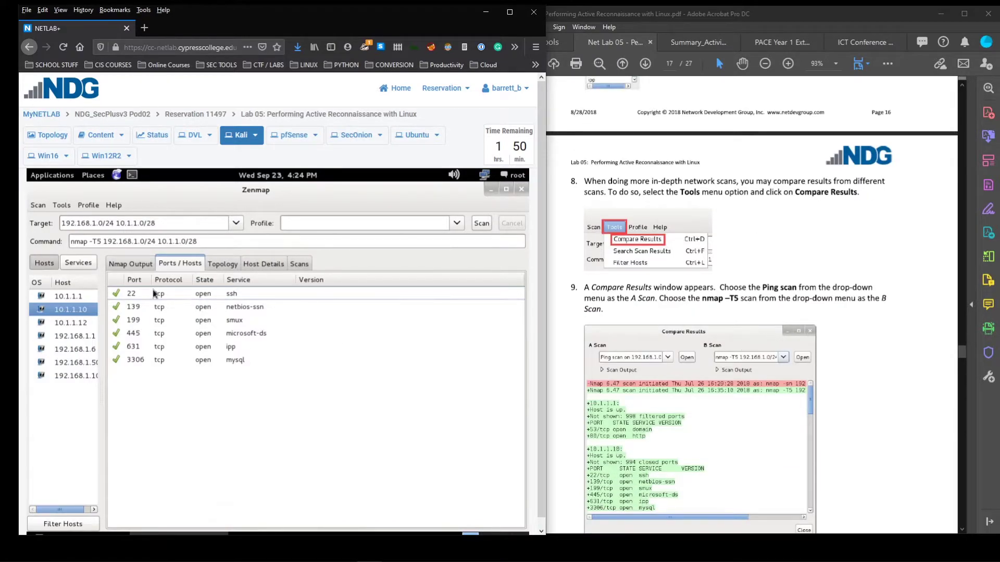
{"action": "left_click", "coordinate": [138, 266]}
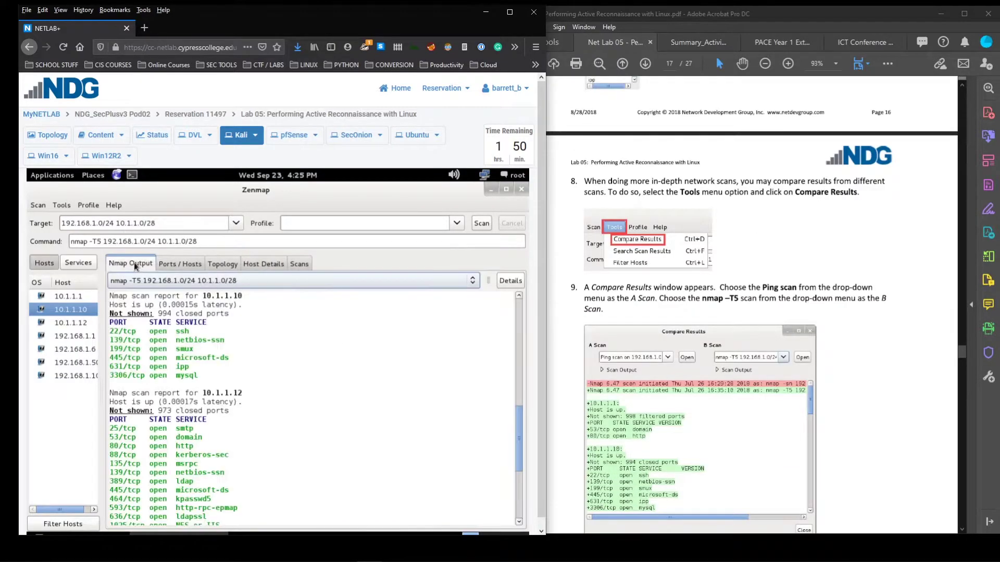
{"action": "left_click", "coordinate": [64, 206]}
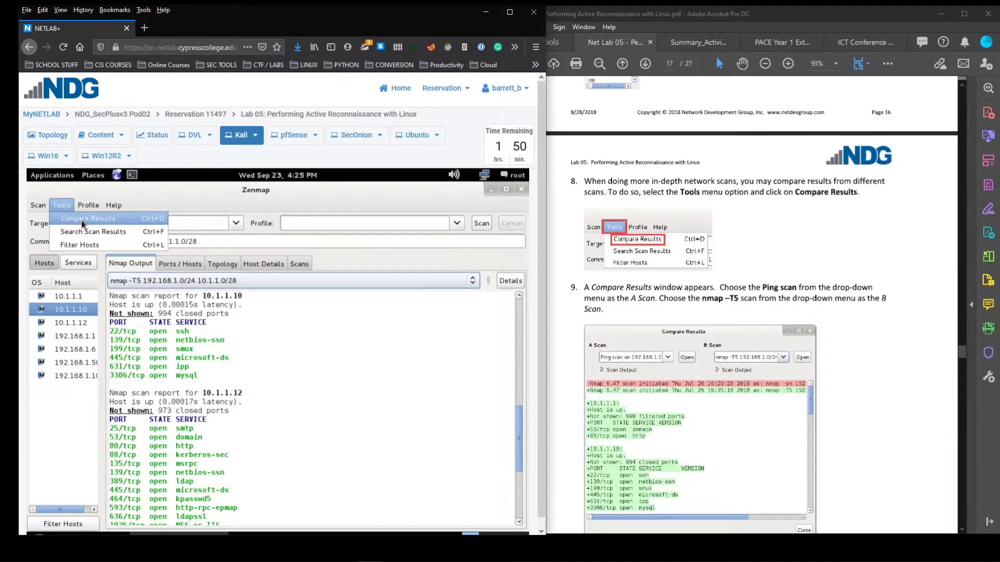
Open Compare Results with the Ping scan as A and nmap -T5 as B
{"action": "left_click", "coordinate": [81, 220]}
{"action": "left_click_drag", "start_coordinate": [217, 211], "coordinate": [291, 216]}
{"action": "left_click", "coordinate": [206, 247]}
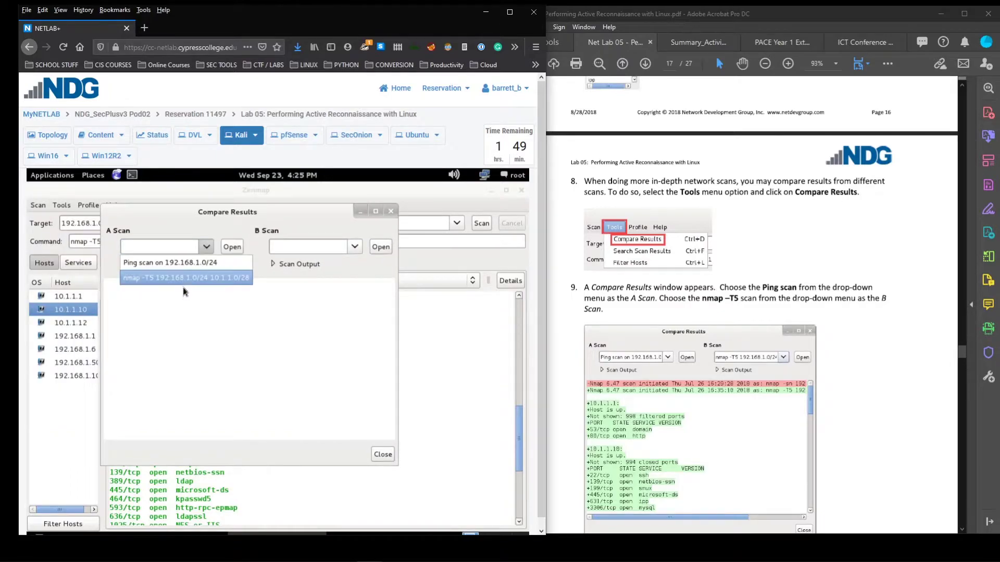
{"action": "left_click", "coordinate": [181, 267]}
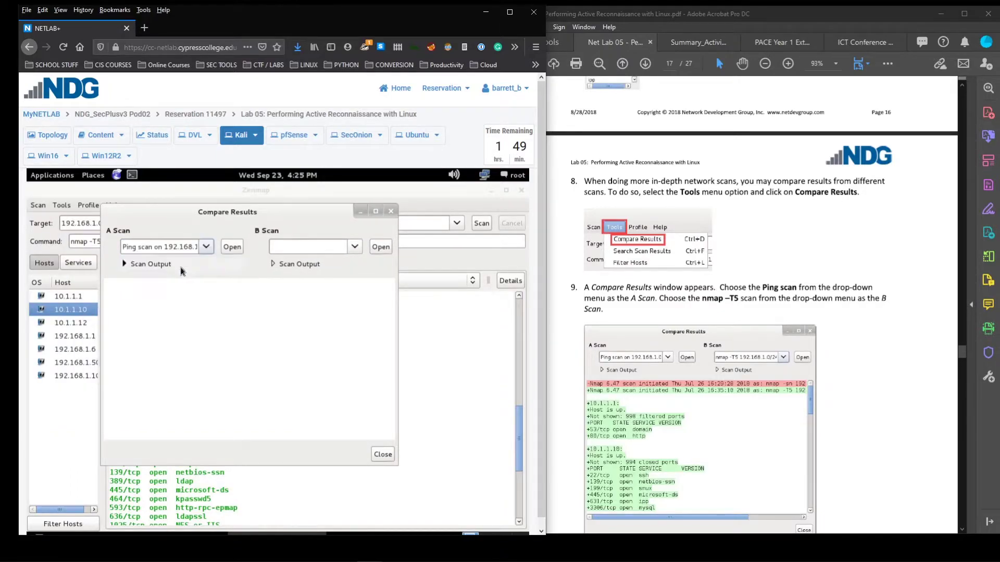
{"action": "left_click", "coordinate": [355, 247]}
{"action": "left_click", "coordinate": [332, 281]}
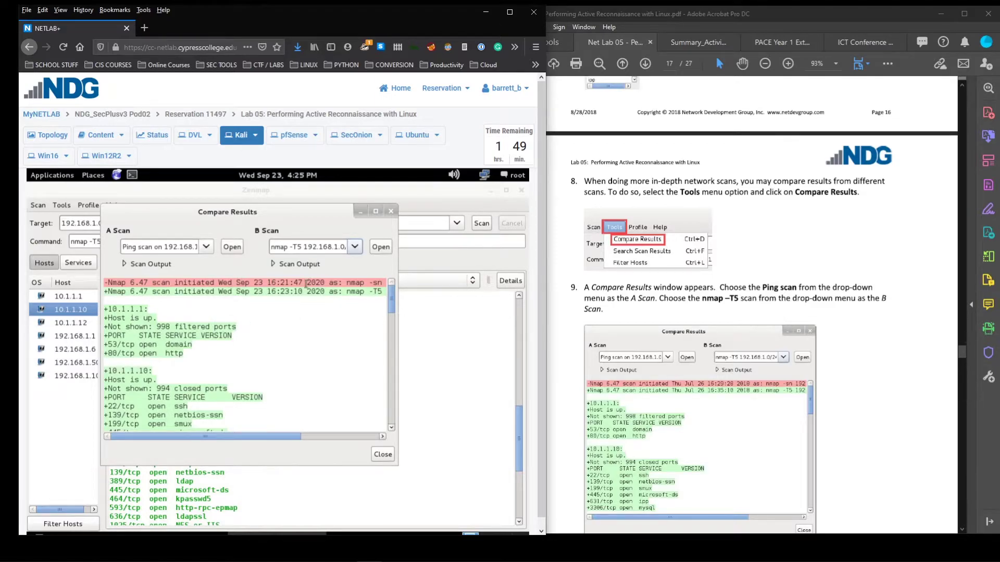
Review the highlighted differences between the two scans and close the comparison
{"action": "left_click_drag", "start_coordinate": [391, 308], "coordinate": [386, 266]}
{"action": "left_click_drag", "start_coordinate": [351, 283], "coordinate": [389, 283]}
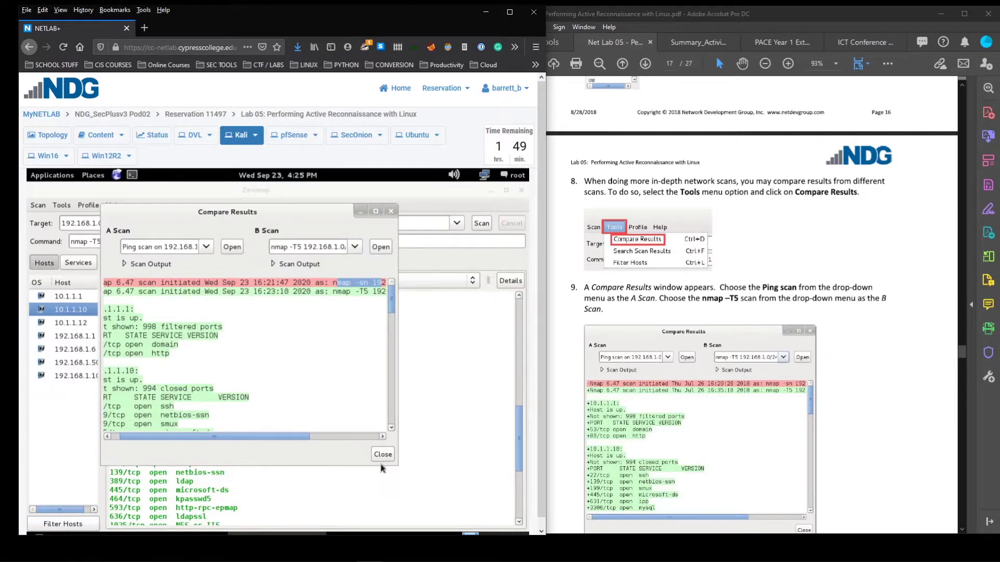
{"action": "left_click", "coordinate": [361, 281]}
{"action": "left_click", "coordinate": [383, 455]}
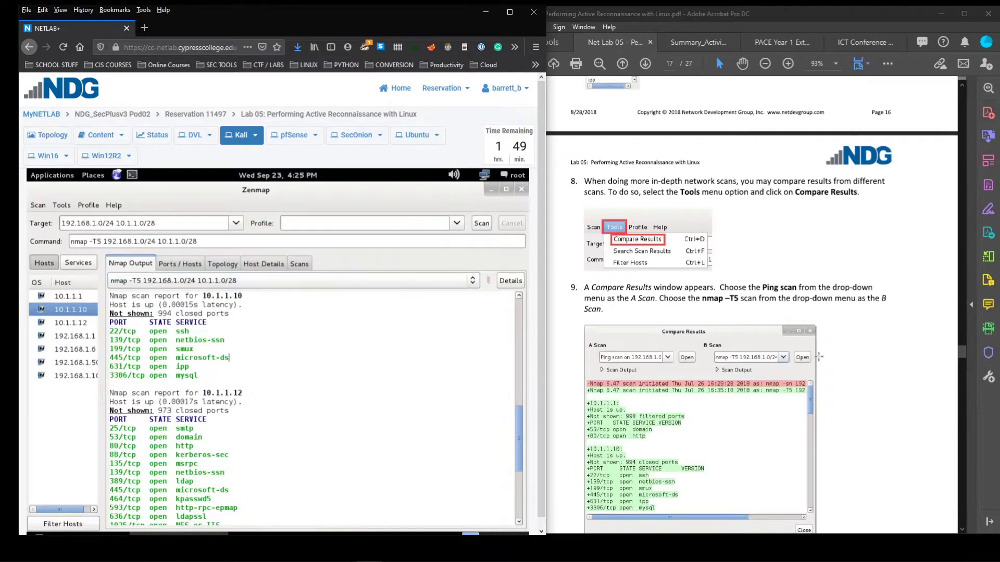
Scroll through the -T5 scan output for the listed hosts
{"action": "scroll", "coordinate": [794, 369], "scroll_direction": "down", "scroll_amount": 3}
{"action": "scroll", "coordinate": [794, 369], "scroll_direction": "down", "scroll_amount": 2}
{"action": "scroll", "coordinate": [795, 362], "scroll_direction": "up", "scroll_amount": 3}
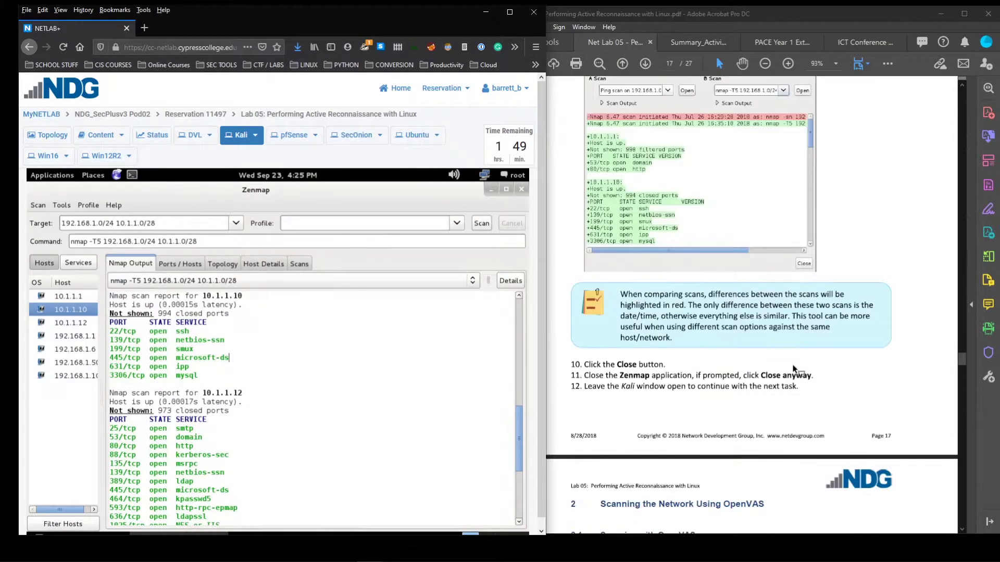
{"action": "scroll", "coordinate": [796, 357], "scroll_direction": "up", "scroll_amount": 2}
{"action": "scroll", "coordinate": [791, 361], "scroll_direction": "down", "scroll_amount": 4}
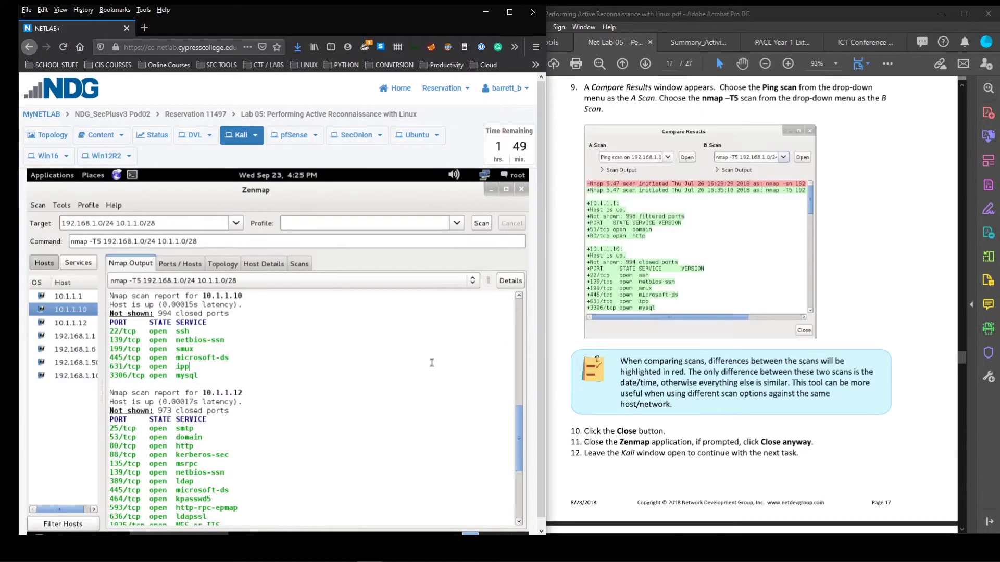
{"action": "left_click_drag", "start_coordinate": [520, 468], "coordinate": [514, 302]}
{"action": "left_click_drag", "start_coordinate": [520, 450], "coordinate": [523, 511]}
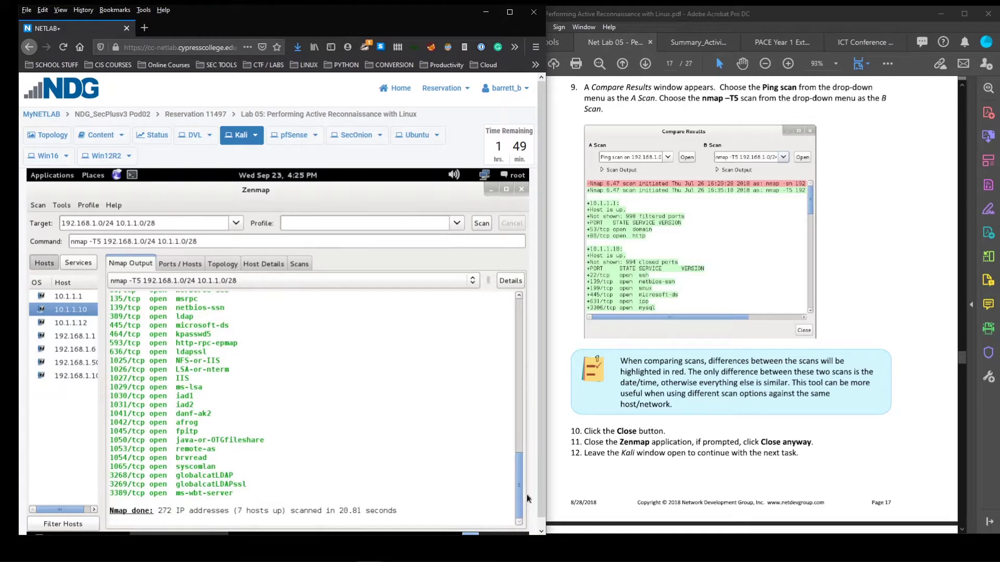
{"action": "scroll", "coordinate": [468, 478], "scroll_direction": "up", "scroll_amount": 2}
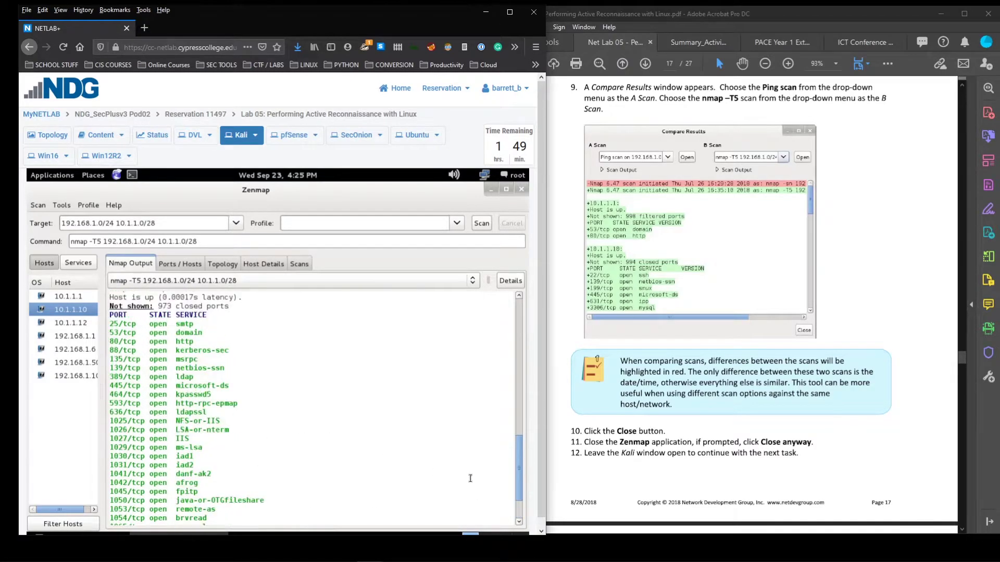
{"action": "scroll", "coordinate": [520, 466], "scroll_direction": "down", "scroll_amount": 2}
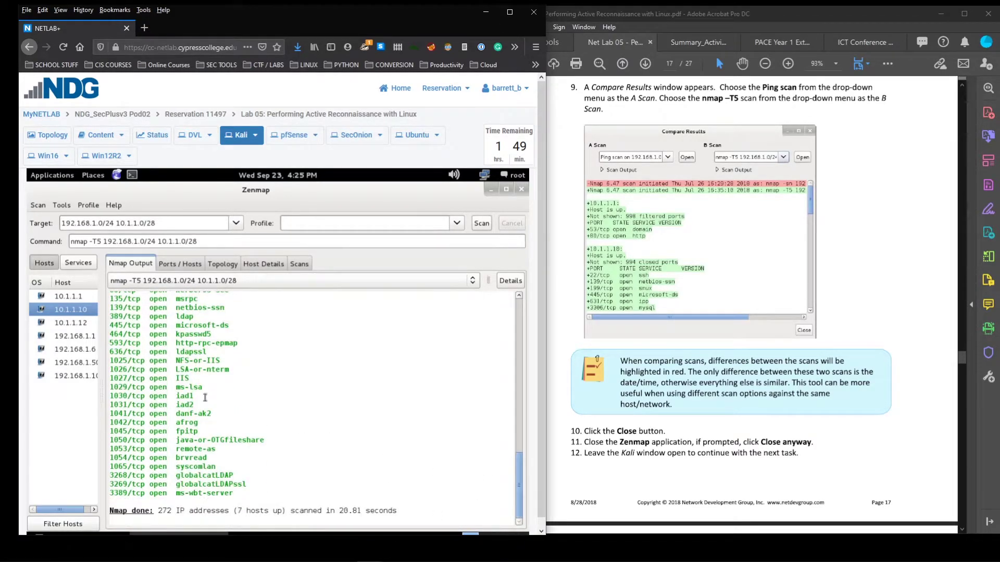
Review reports for 10.1.1.12, 192.168.1.1, 192.168.1.6 and 10.1.1.1's ports and topology
{"action": "left_click", "coordinate": [72, 322]}
{"action": "left_click", "coordinate": [74, 336]}
{"action": "left_click", "coordinate": [72, 349]}
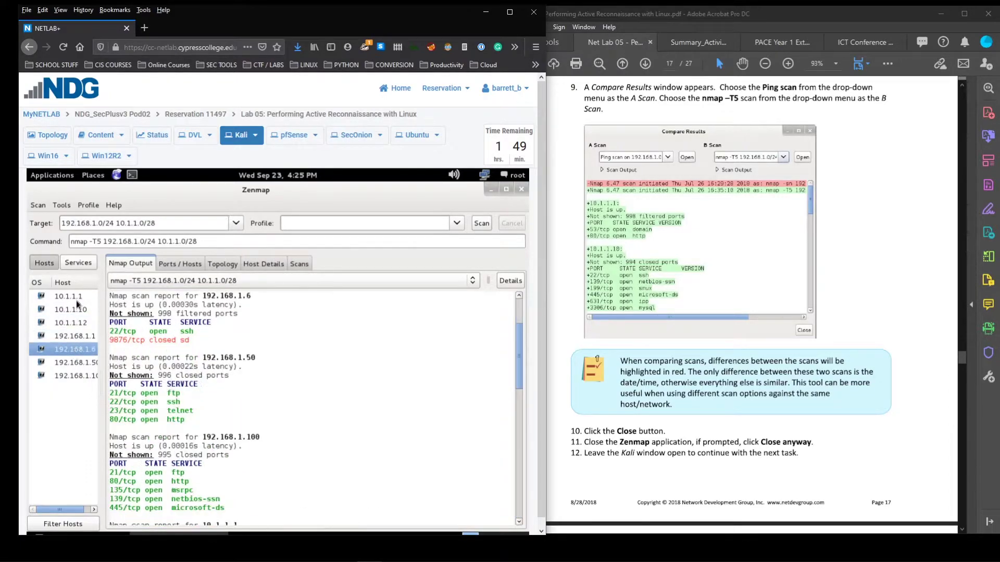
{"action": "left_click", "coordinate": [77, 296]}
{"action": "left_click", "coordinate": [194, 263]}
{"action": "left_click", "coordinate": [227, 267]}
{"action": "left_click", "coordinate": [188, 265]}
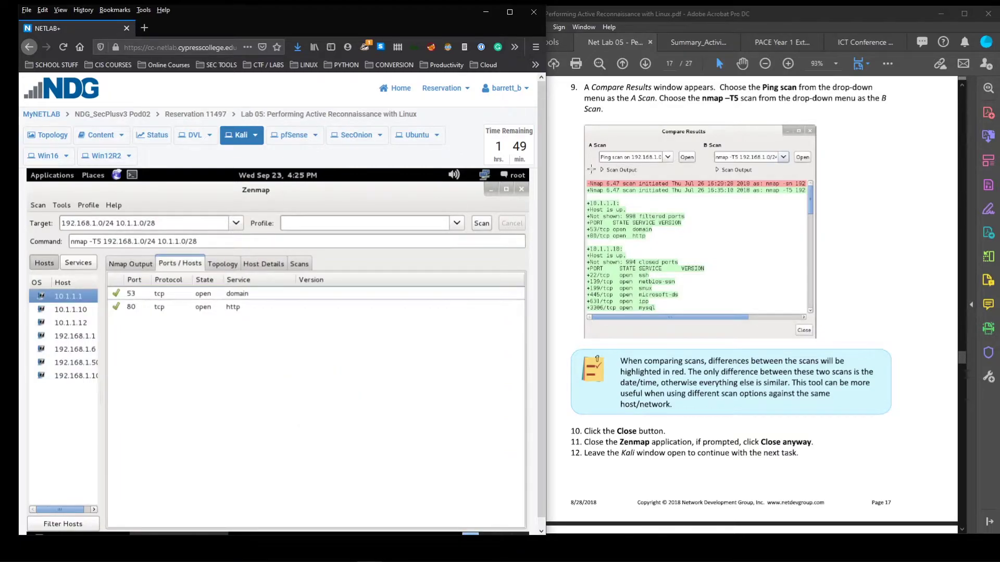
Close Zenmap, discarding the unsaved scan with Close anyway
{"action": "left_click", "coordinate": [519, 189]}
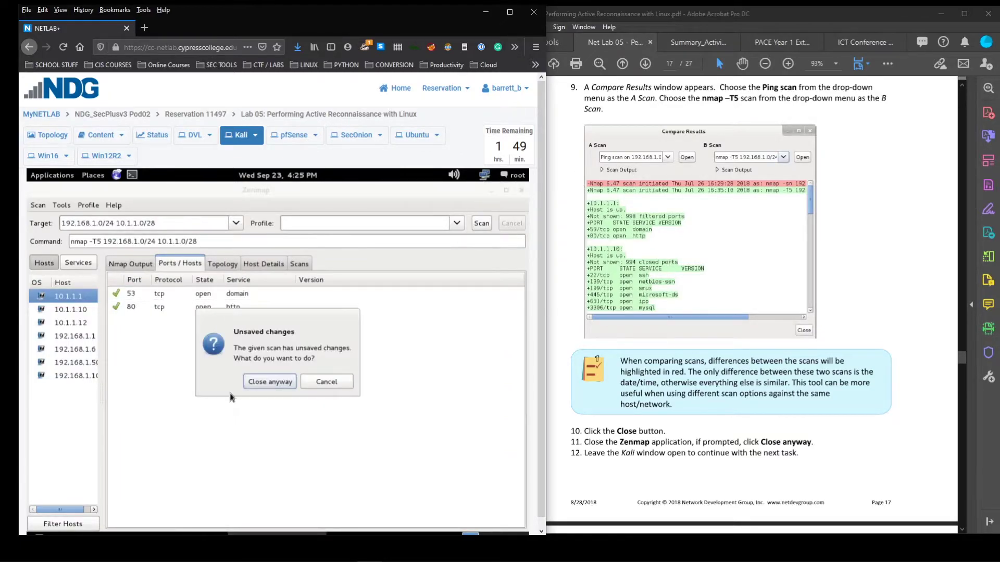
{"action": "left_click", "coordinate": [247, 380]}
{"action": "scroll", "coordinate": [667, 364], "scroll_direction": "down", "scroll_amount": 5}
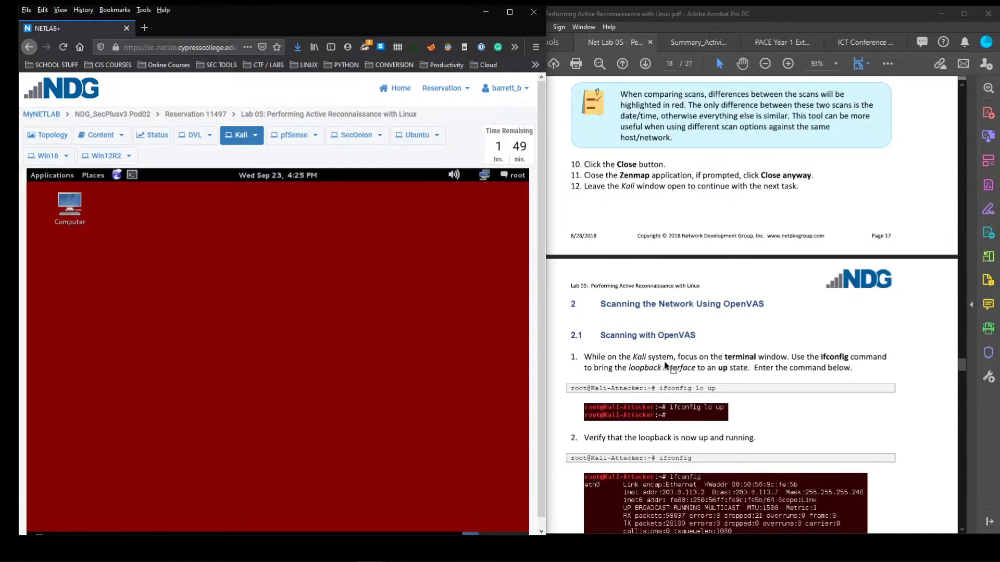
{"action": "scroll", "coordinate": [665, 366], "scroll_direction": "down", "scroll_amount": 3}
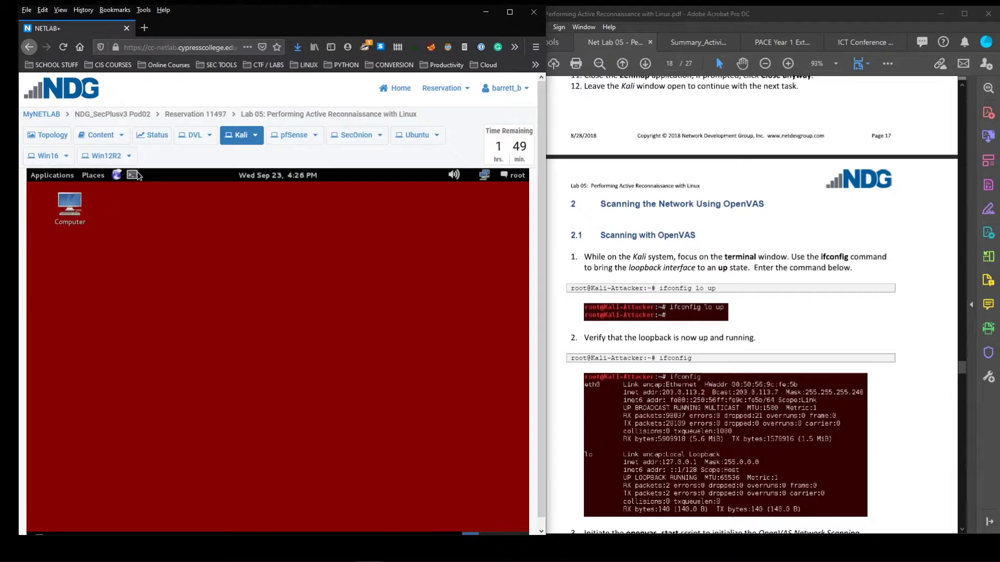
Open a root terminal on the Kali machine
{"action": "left_click", "coordinate": [134, 174]}
{"action": "left_click_drag", "start_coordinate": [336, 228], "coordinate": [356, 225]}
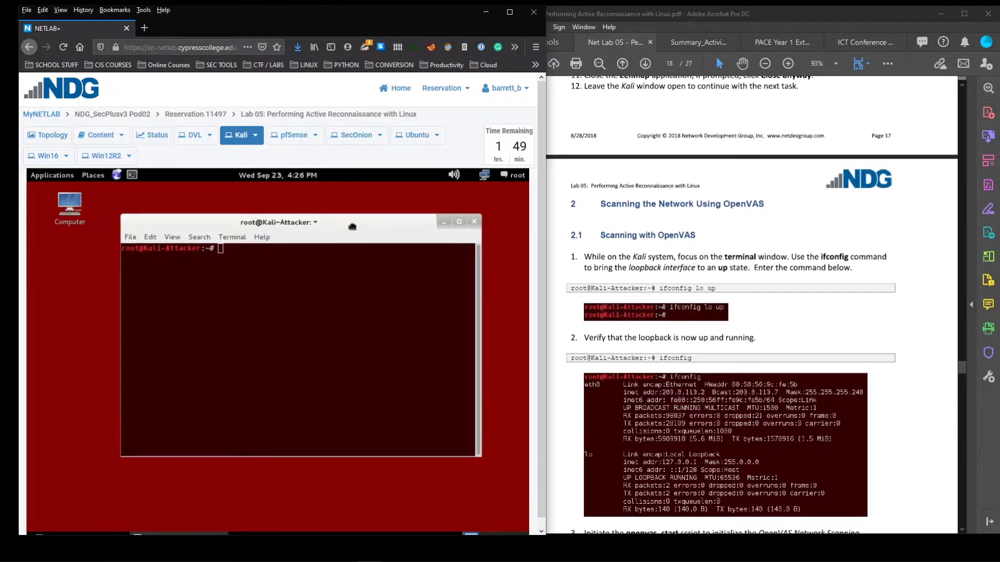
{"action": "scroll", "coordinate": [799, 395], "scroll_direction": "down", "scroll_amount": 2}
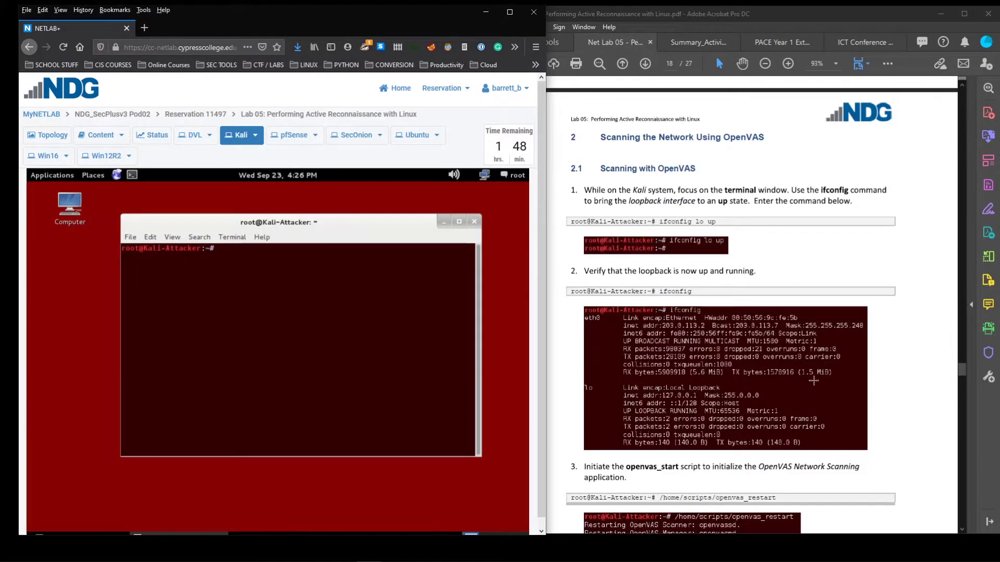
{"action": "scroll", "coordinate": [813, 381], "scroll_direction": "down", "scroll_amount": 3}
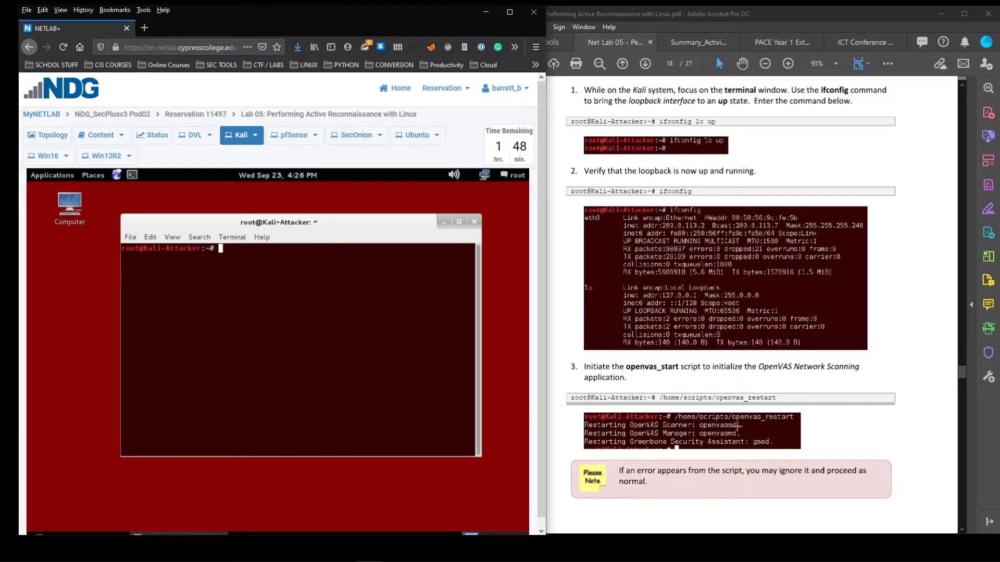
{"action": "scroll", "coordinate": [737, 426], "scroll_direction": "down", "scroll_amount": 1}
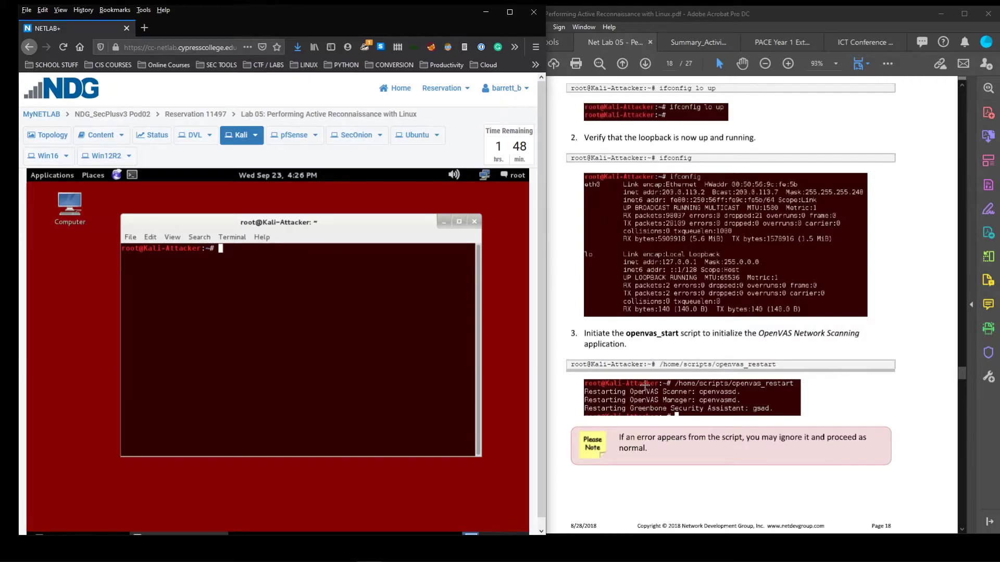
{"action": "scroll", "coordinate": [701, 409], "scroll_direction": "down", "scroll_amount": 5}
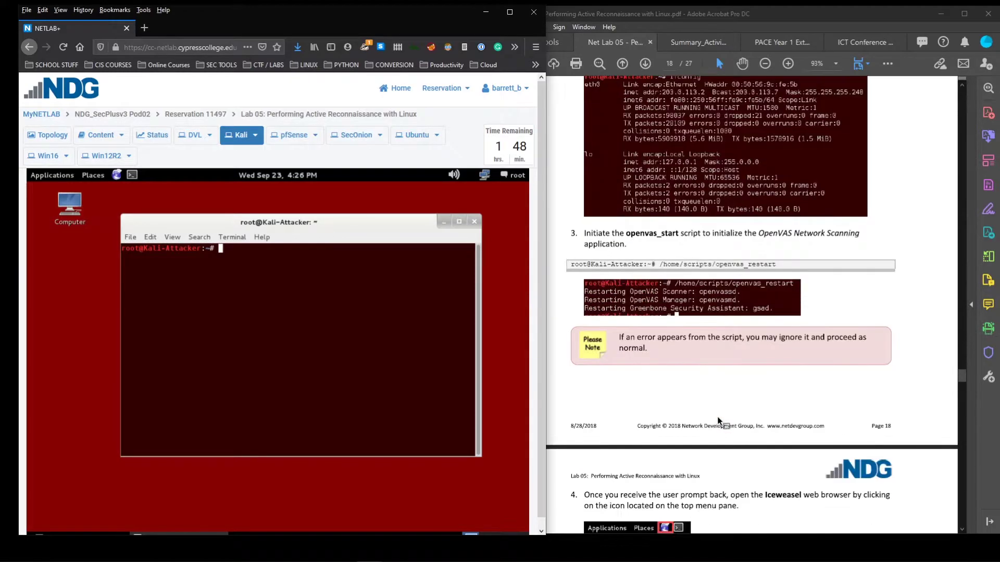
{"action": "scroll", "coordinate": [703, 417], "scroll_direction": "up", "scroll_amount": 2}
{"action": "scroll", "coordinate": [703, 412], "scroll_direction": "up", "scroll_amount": 3}
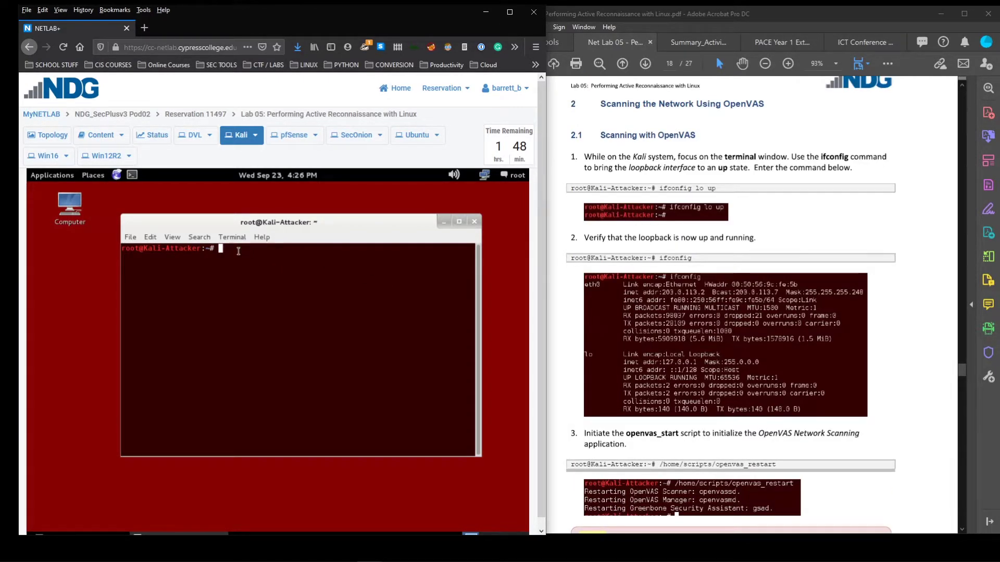
Run ifconfig to list network interfaces, noting the eth0 entry
{"action": "type", "text": "fig"}
{"action": "key", "text": "Return"}
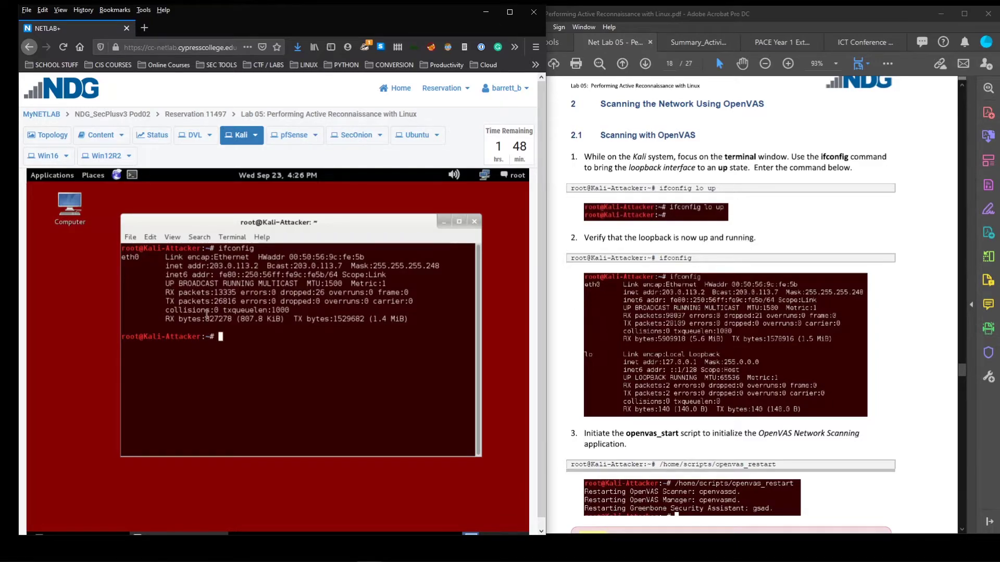
{"action": "left_click_drag", "start_coordinate": [153, 257], "coordinate": [118, 256]}
{"action": "left_click", "coordinate": [222, 351]}
Run ifconfig lo up, then rerun ifconfig to confirm lo at 127.0.0.1
{"action": "type", "text": "ifconfig lo up"}
{"action": "key", "text": "Return"}
{"action": "type", "text": "ifconfig"}
{"action": "key", "text": "Return"}
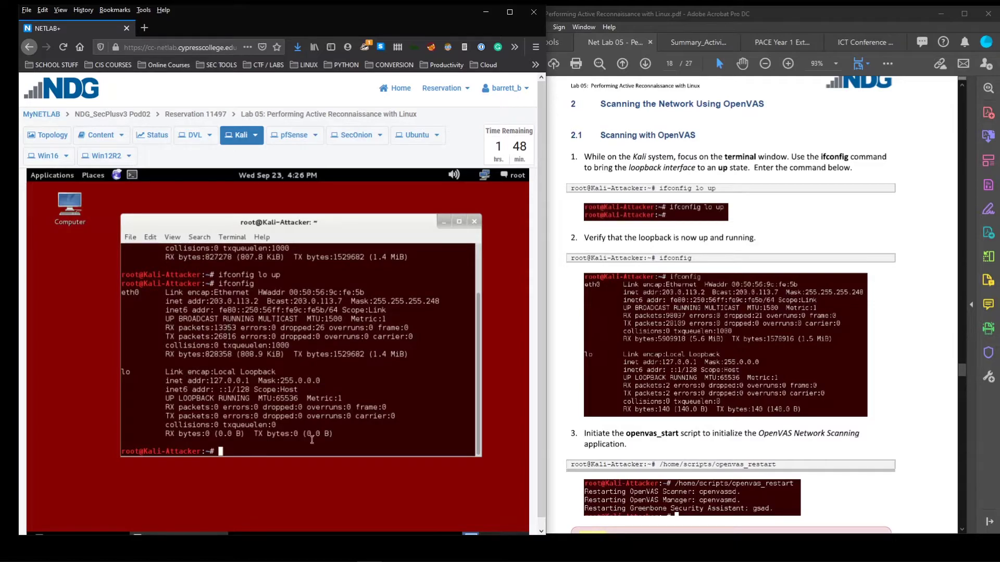
{"action": "left_click_drag", "start_coordinate": [346, 442], "coordinate": [114, 370]}
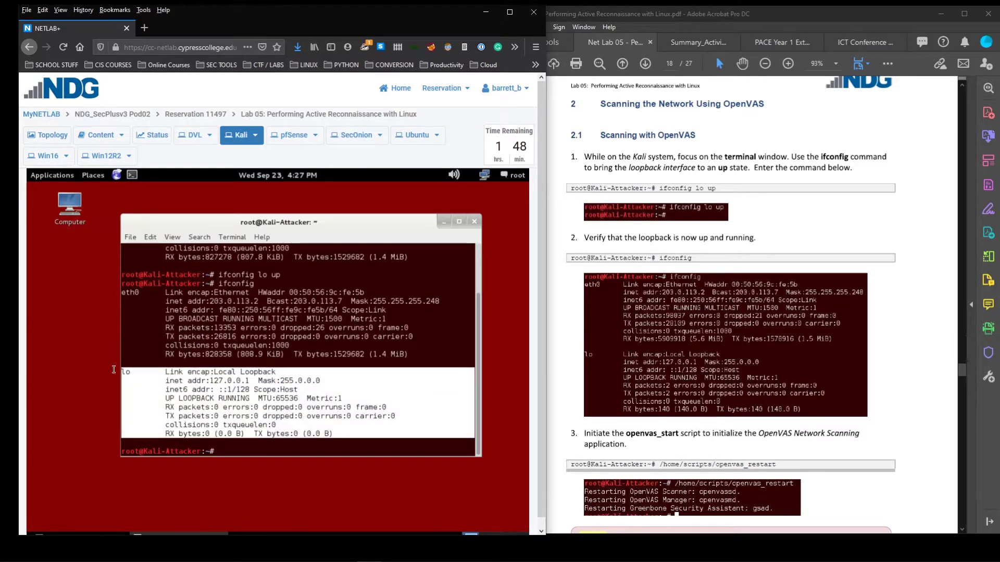
{"action": "left_click", "coordinate": [201, 446]}
{"action": "scroll", "coordinate": [737, 307], "scroll_direction": "down", "scroll_amount": 3}
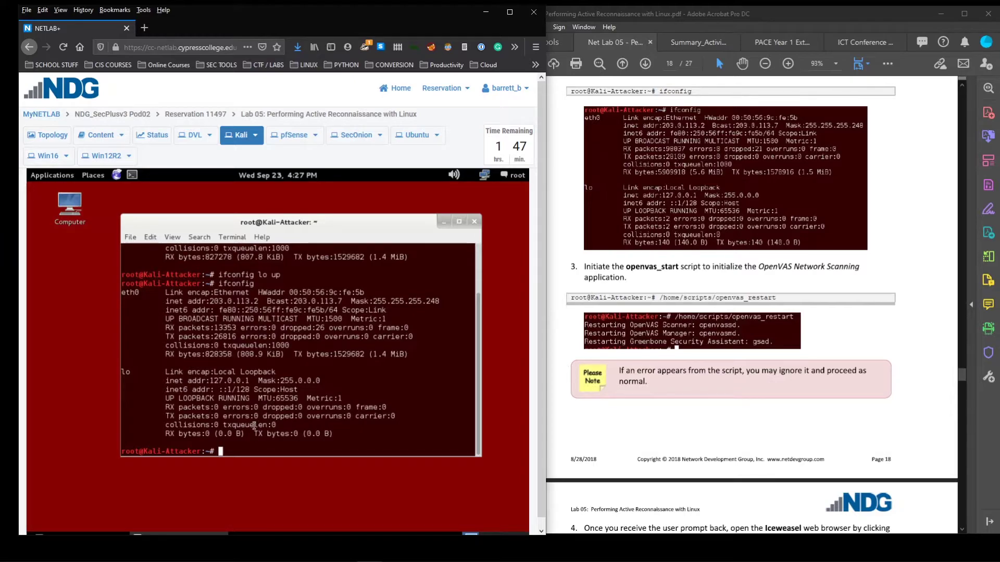
Run /home/scripts/openvas_restart and check which OpenVAS services restarted and the manager's ERROR
{"action": "type", "text": "/home/scripts/openv"}
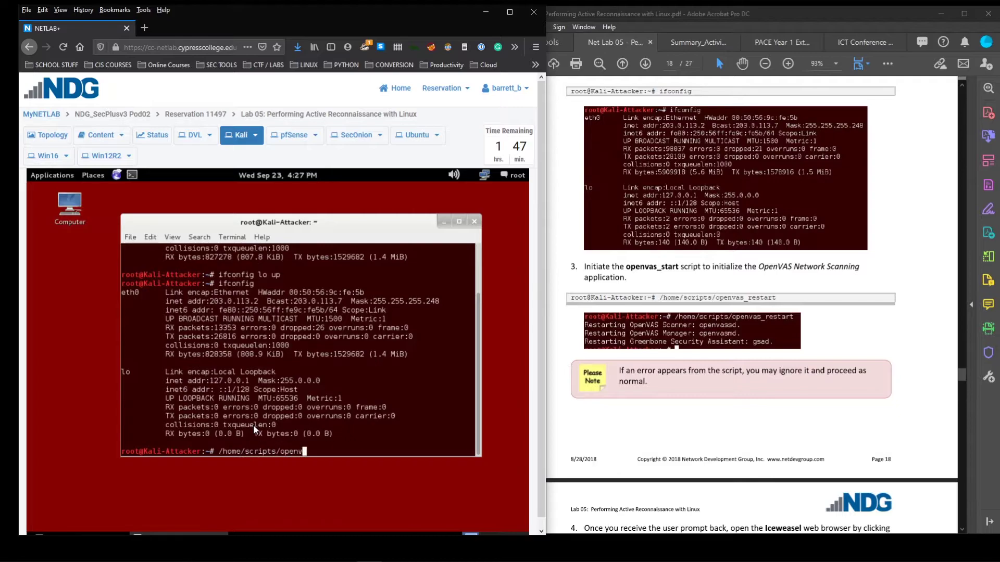
{"action": "type", "text": "as_restart"}
{"action": "key", "text": "Return"}
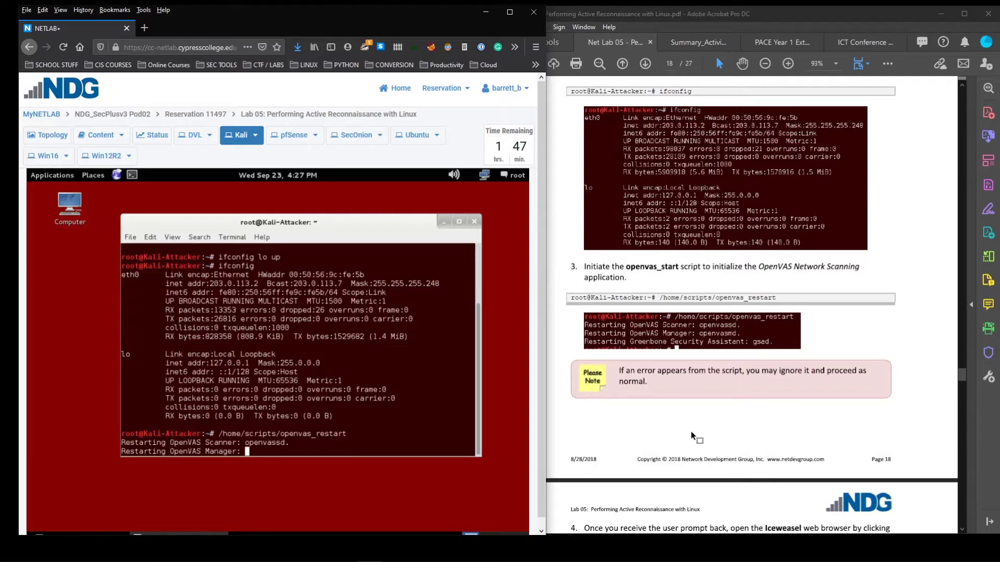
{"action": "scroll", "coordinate": [689, 437], "scroll_direction": "down", "scroll_amount": 1}
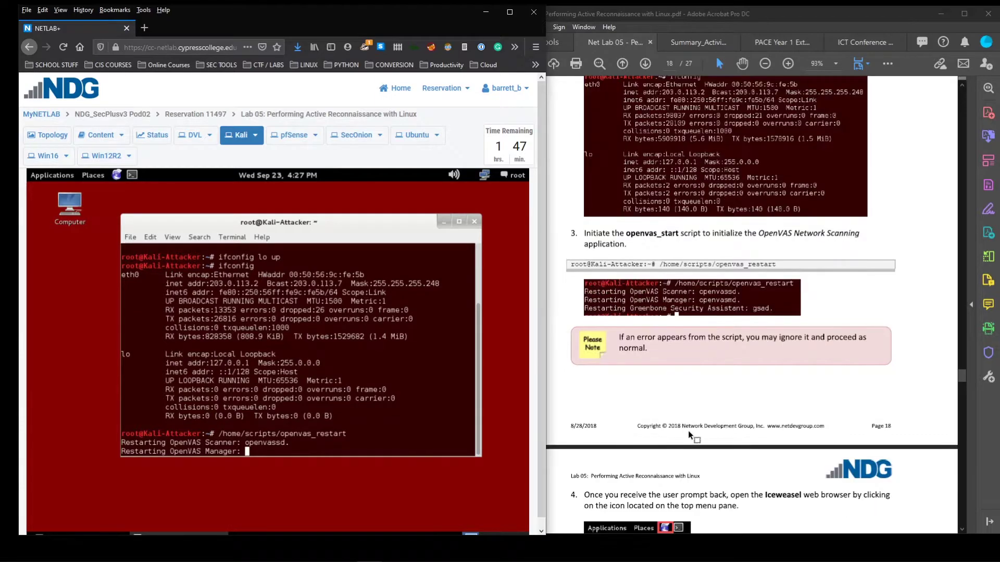
{"action": "scroll", "coordinate": [654, 377], "scroll_direction": "down", "scroll_amount": 1}
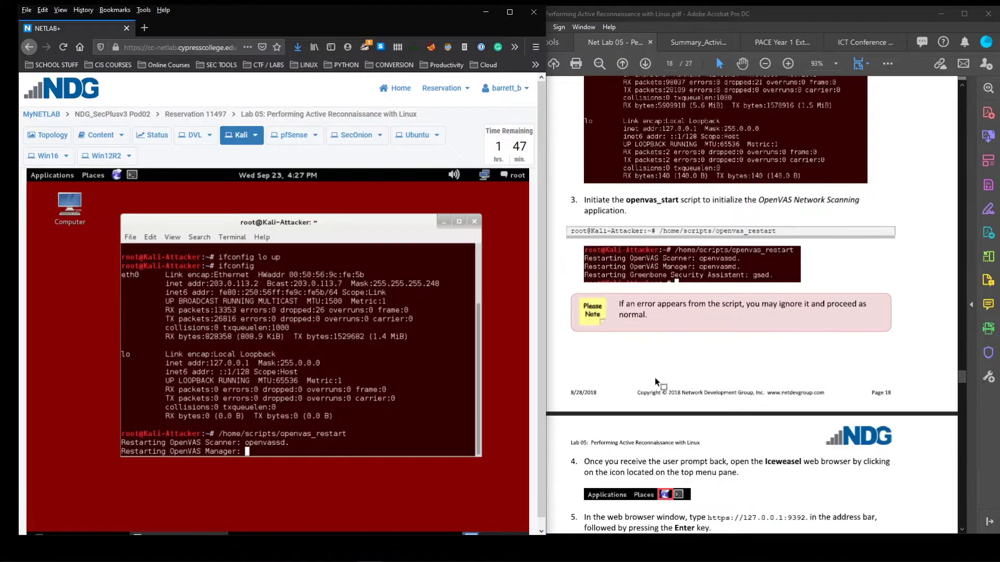
{"action": "scroll", "coordinate": [677, 352], "scroll_direction": "up", "scroll_amount": 2}
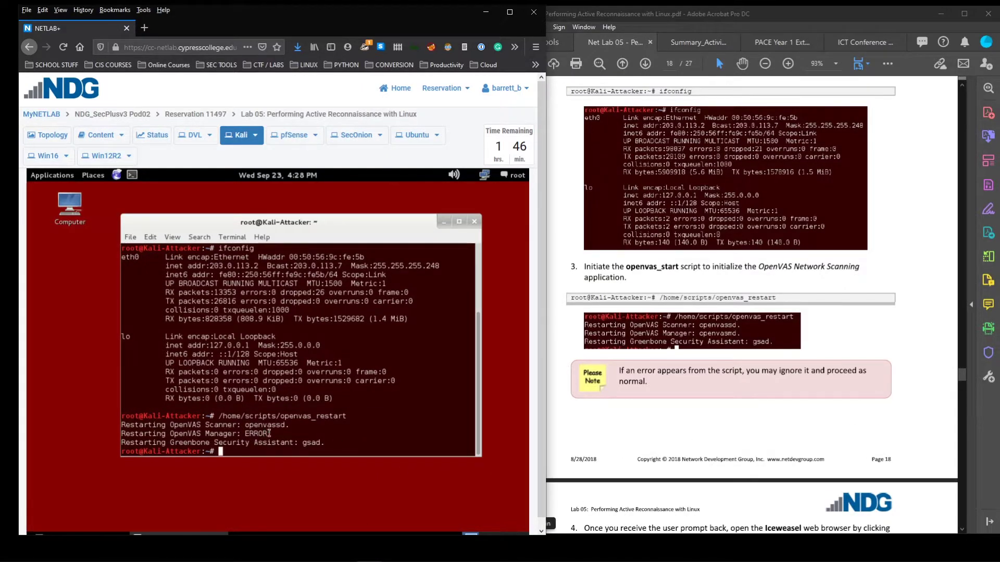
{"action": "left_click_drag", "start_coordinate": [281, 429], "coordinate": [245, 441]}
{"action": "left_click", "coordinate": [248, 441]}
{"action": "scroll", "coordinate": [645, 417], "scroll_direction": "down", "scroll_amount": 3}
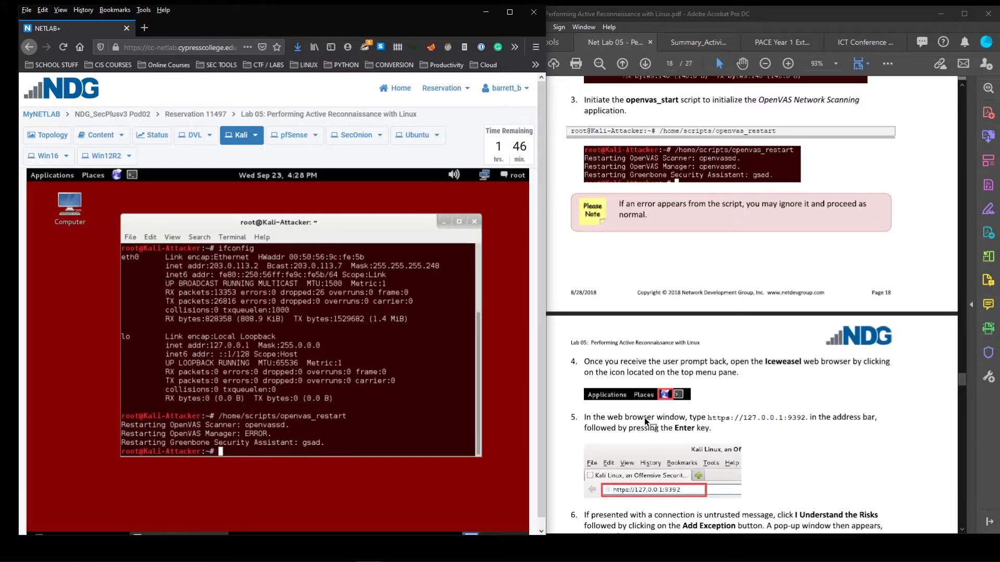
{"action": "scroll", "coordinate": [644, 417], "scroll_direction": "down", "scroll_amount": 2}
{"action": "scroll", "coordinate": [645, 417], "scroll_direction": "down", "scroll_amount": 1}
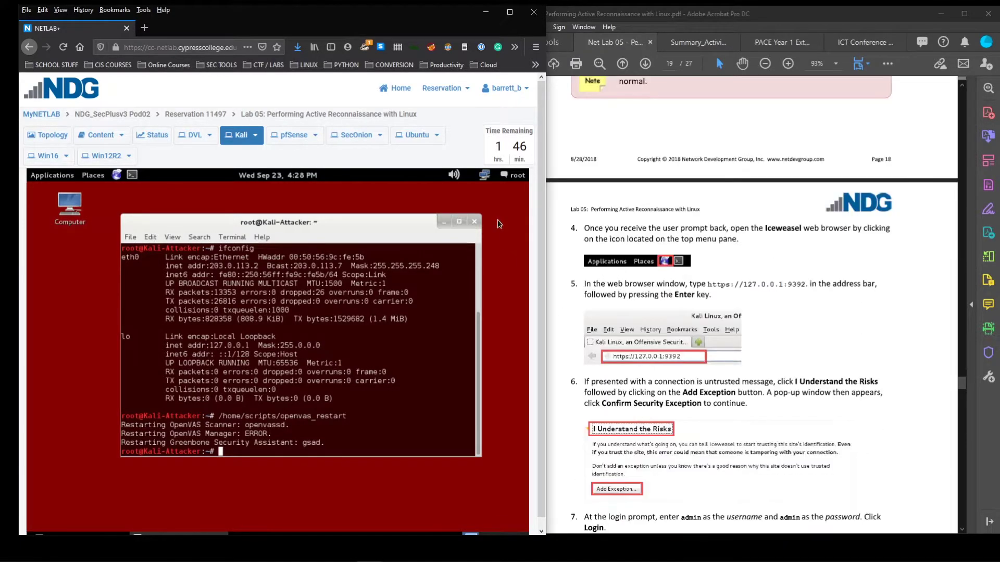
{"action": "left_click", "coordinate": [117, 176]}
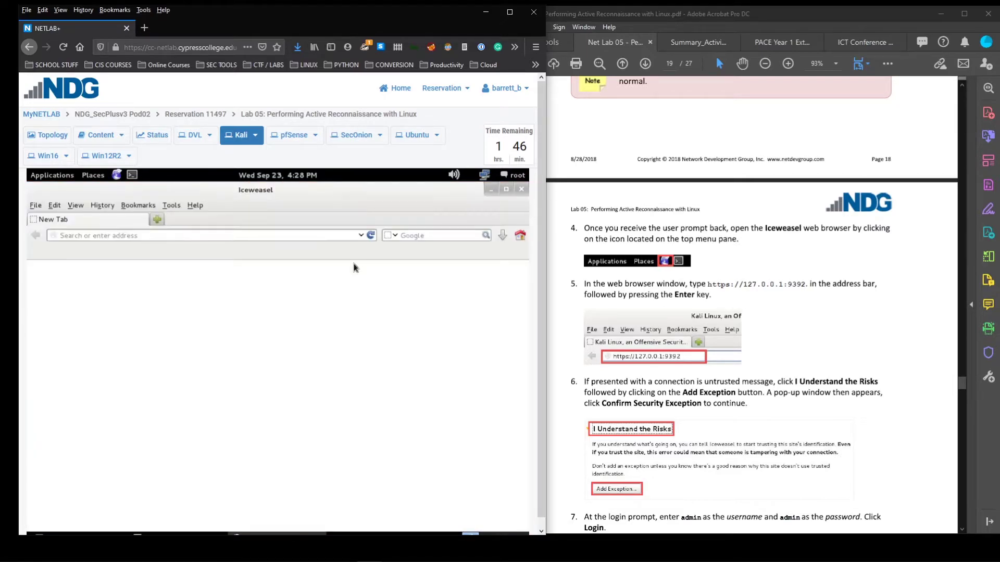
{"action": "left_click", "coordinate": [275, 235]}
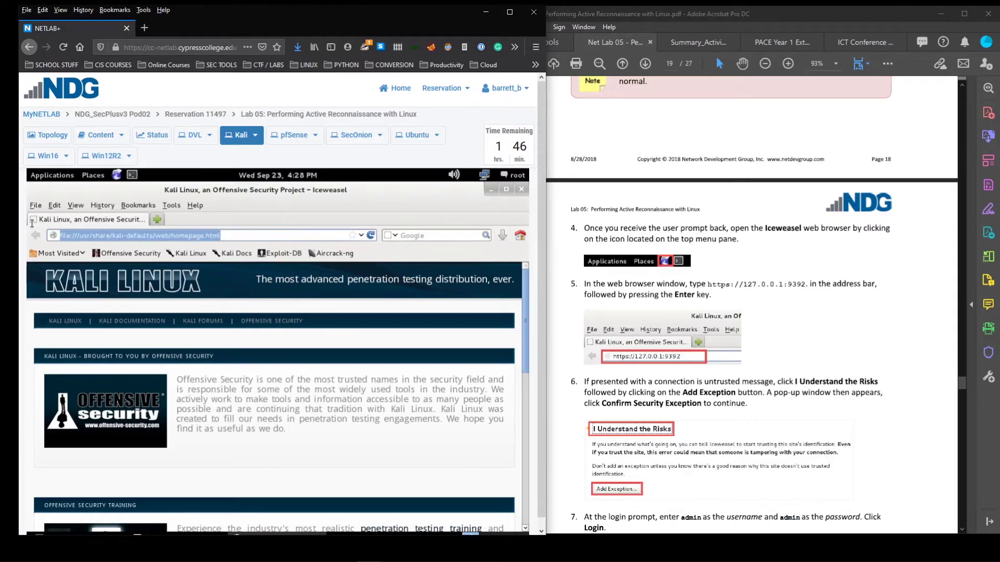
{"action": "type", "text": "http://"}
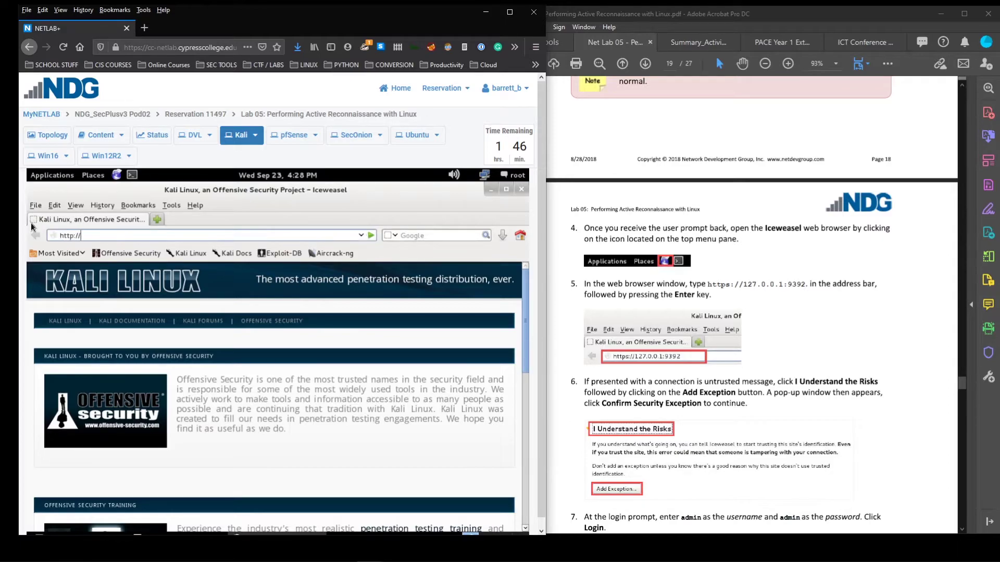
{"action": "type", "text": "127.0.0.1:9392"}
{"action": "key", "text": "Return"}
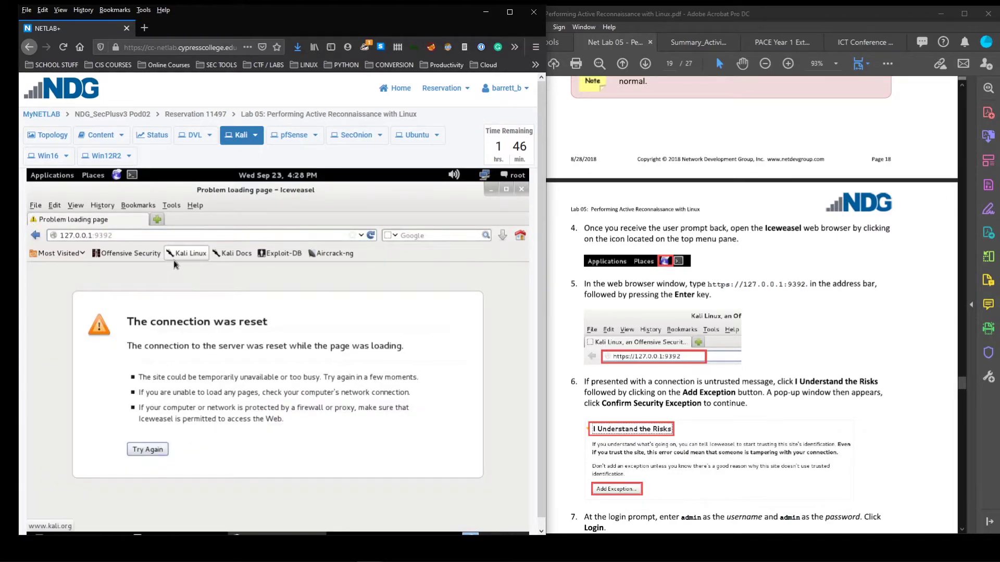
{"action": "left_click", "coordinate": [152, 236]}
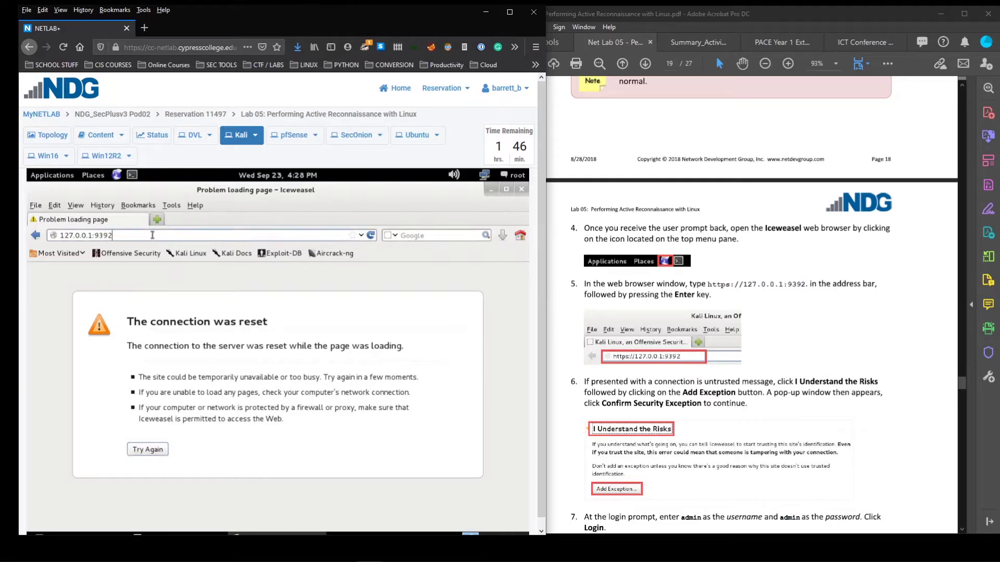
{"action": "type", "text": "hhttps://"}
{"action": "key", "text": "Return"}
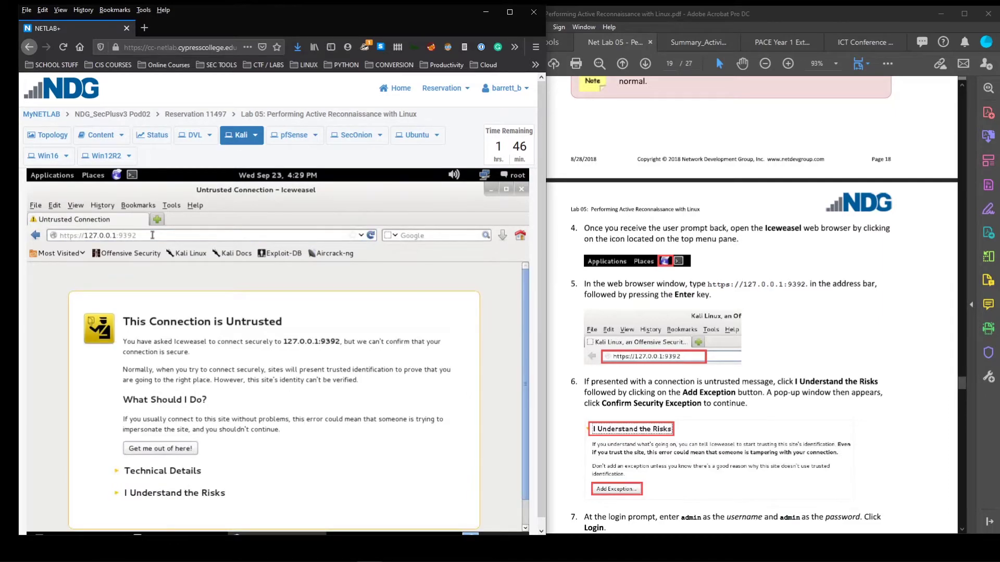
{"action": "left_click", "coordinate": [54, 236]}
{"action": "left_click", "coordinate": [65, 235]}
{"action": "left_click_drag", "start_coordinate": [77, 235], "coordinate": [54, 235]}
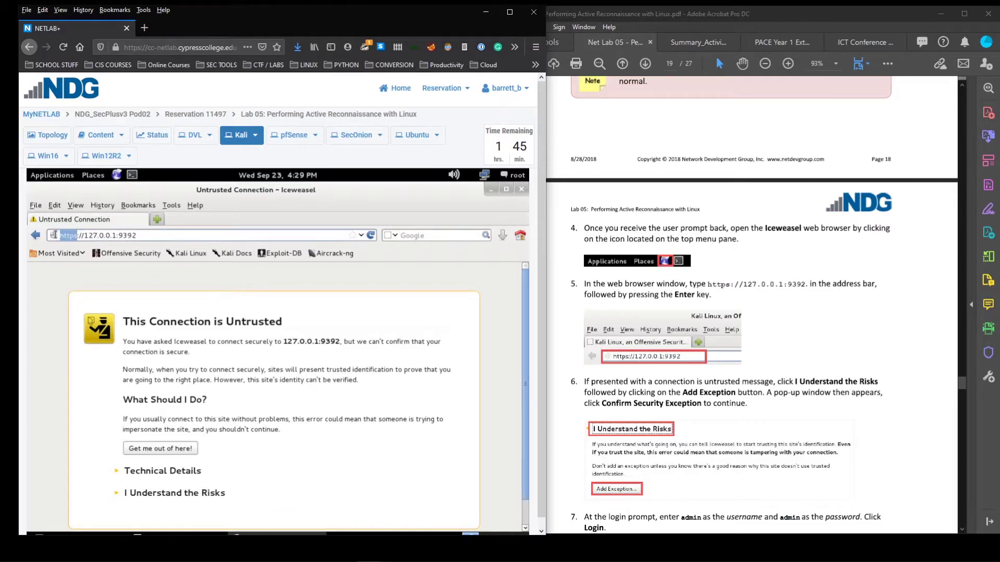
{"action": "left_click", "coordinate": [79, 235]}
{"action": "left_click_drag", "start_coordinate": [89, 236], "coordinate": [109, 235]}
{"action": "mouse_move", "coordinate": [141, 236]}
{"action": "left_mouse_down"}
{"action": "mouse_move", "coordinate": [121, 237]}
{"action": "mouse_move", "coordinate": [145, 235]}
{"action": "left_mouse_up"}
Add and confirm a security exception for the Greenbone site's certificate
{"action": "scroll", "coordinate": [174, 459], "scroll_direction": "down", "scroll_amount": 1}
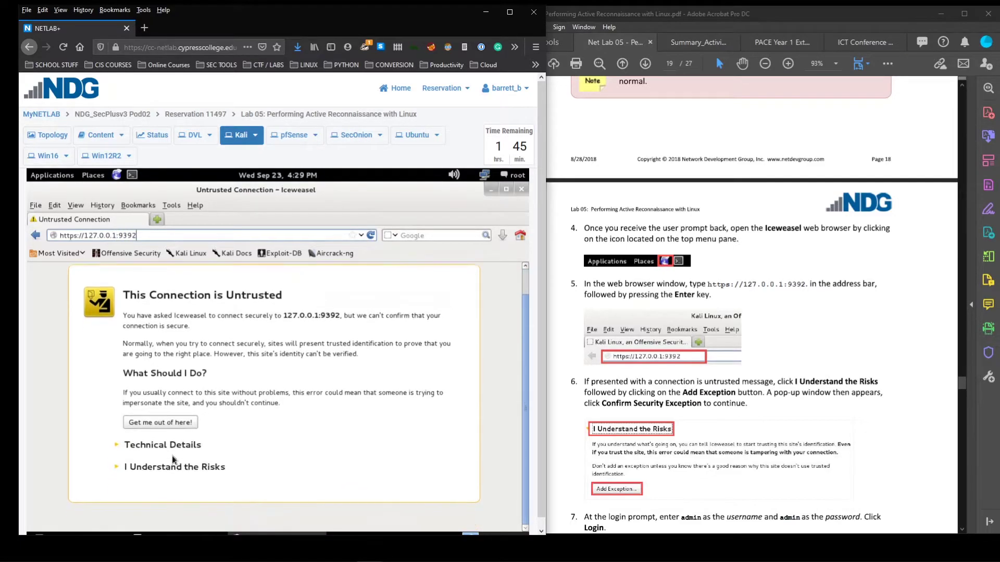
{"action": "left_click", "coordinate": [130, 468]}
{"action": "scroll", "coordinate": [294, 388], "scroll_direction": "down", "scroll_amount": 2}
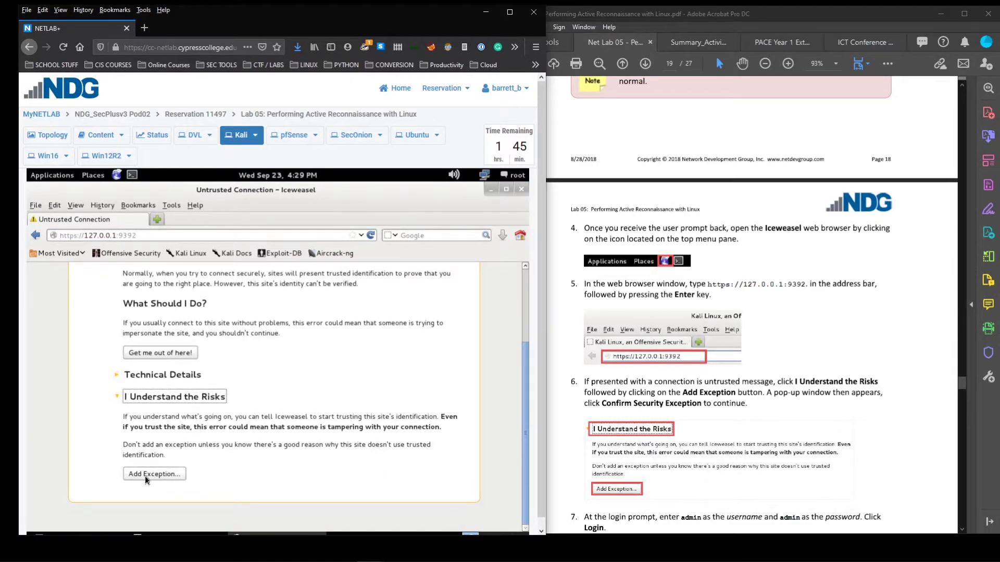
{"action": "left_click", "coordinate": [144, 475]}
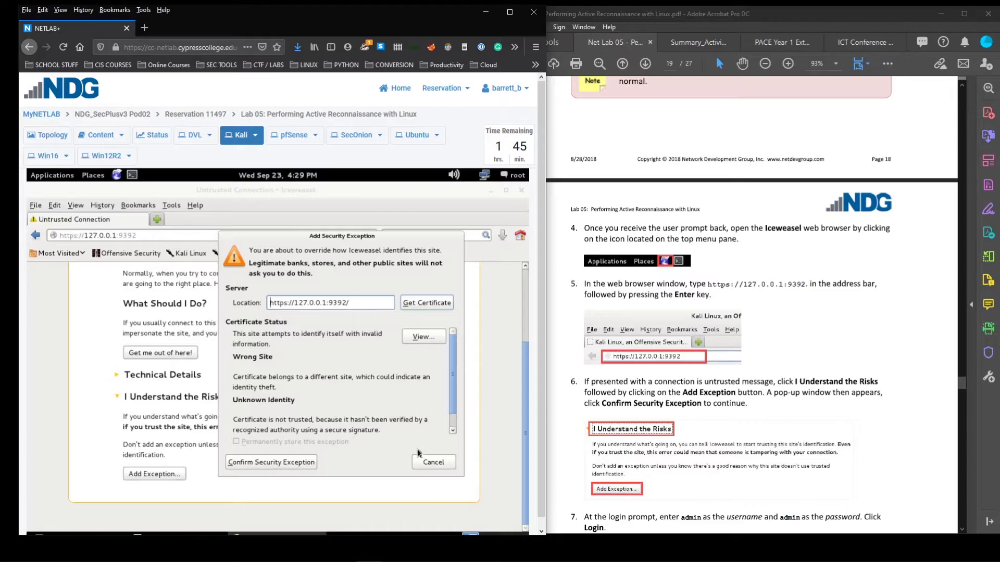
{"action": "left_click", "coordinate": [288, 465]}
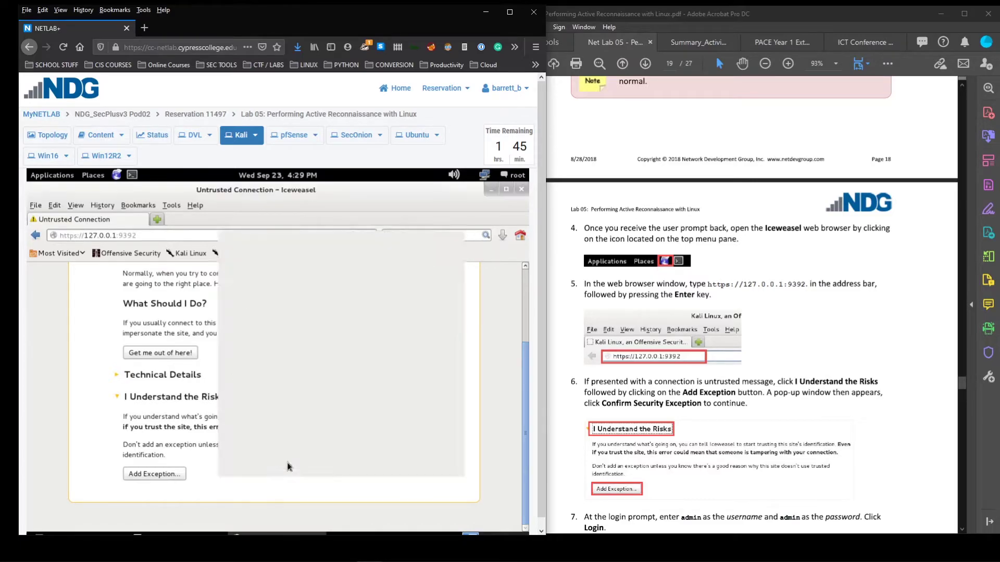
{"action": "scroll", "coordinate": [757, 370], "scroll_direction": "down", "scroll_amount": 10}
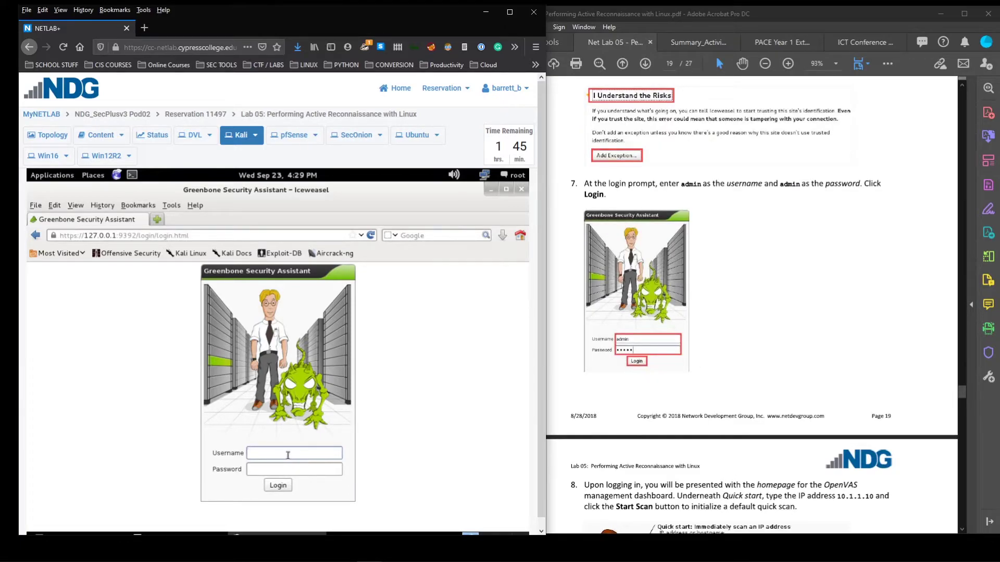
Log in as admin with the account password and view the empty Tasks dashboard
{"action": "key", "text": "Tab"}
{"action": "type", "text": "admin"}
{"action": "left_click", "coordinate": [279, 487]}
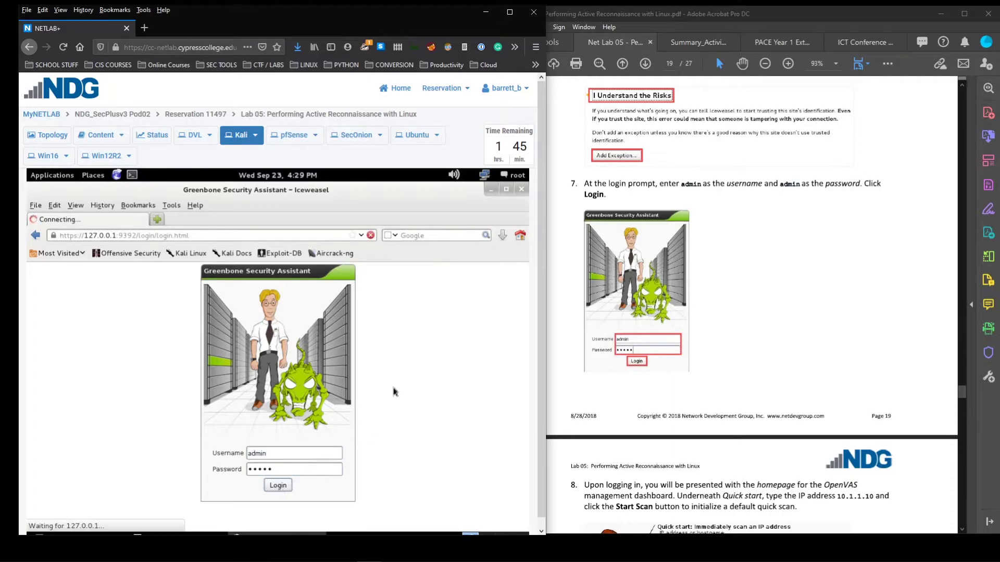
{"action": "scroll", "coordinate": [687, 348], "scroll_direction": "down", "scroll_amount": 3}
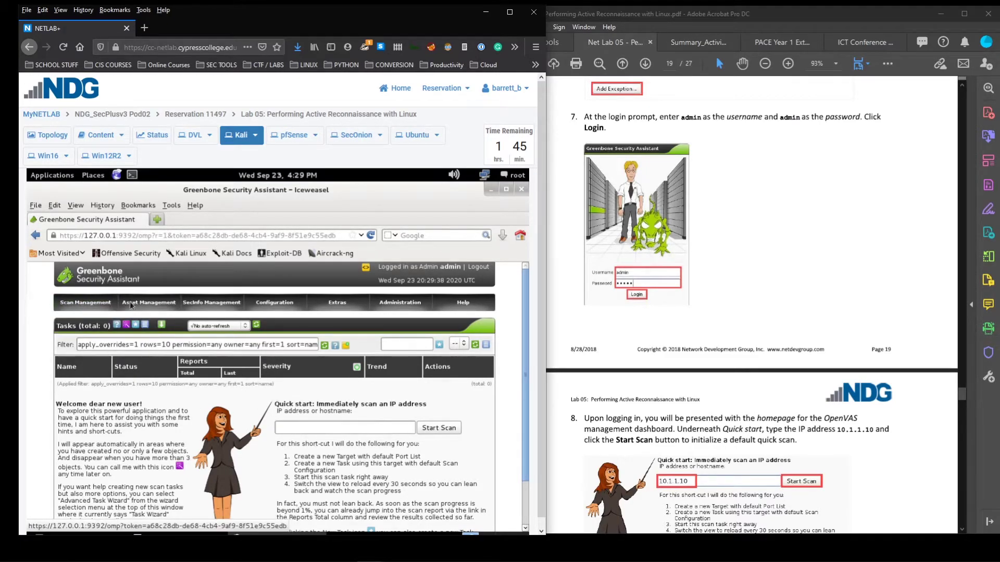
{"action": "scroll", "coordinate": [719, 348], "scroll_direction": "down", "scroll_amount": 3}
{"action": "scroll", "coordinate": [719, 351], "scroll_direction": "down", "scroll_amount": 1}
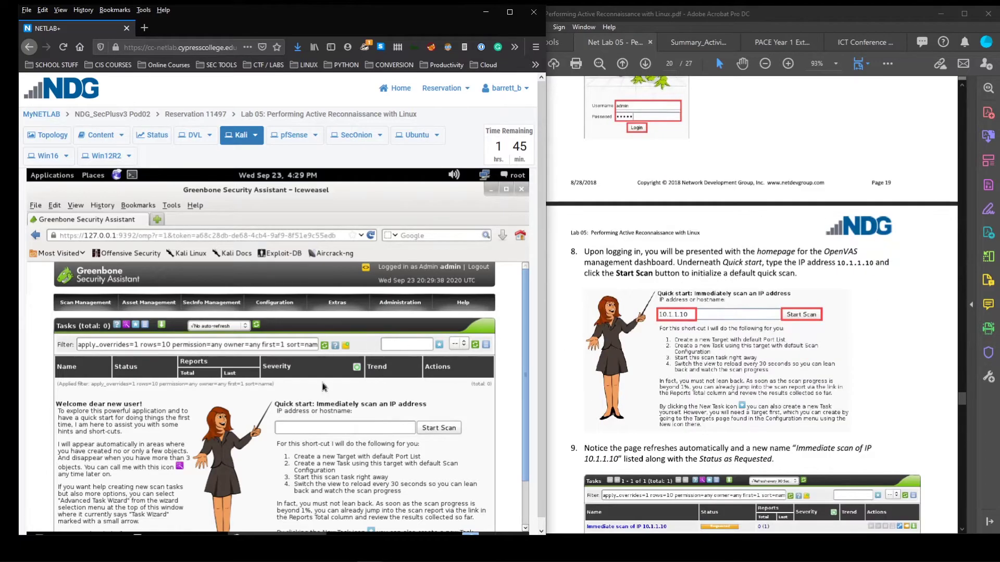
Start a quick-start scan of host 10.1.1.10 in Greenbone
{"action": "left_click", "coordinate": [311, 430]}
{"action": "type", "text": "10.1.1.1"}
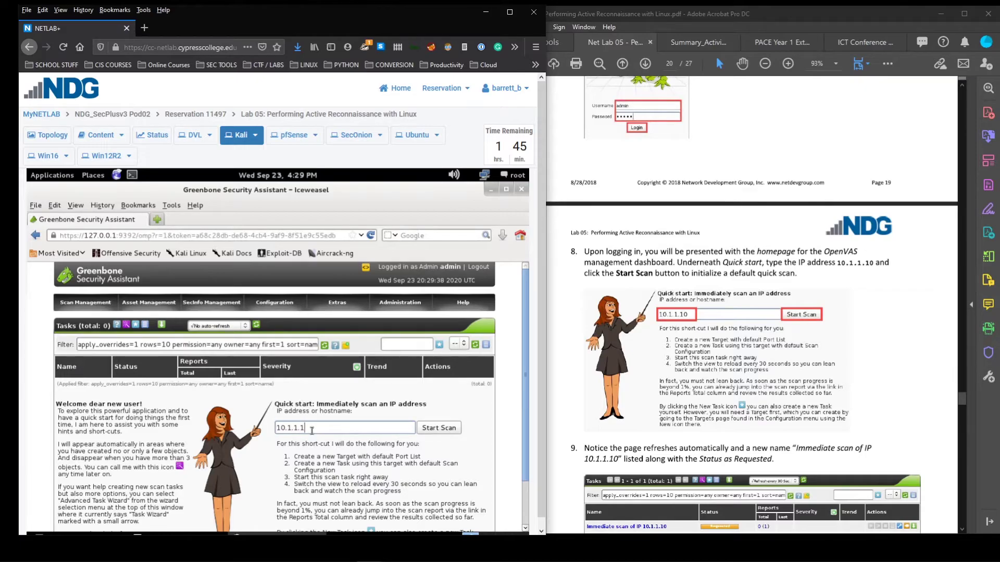
{"action": "type", "text": "0"}
{"action": "left_click", "coordinate": [48, 135]}
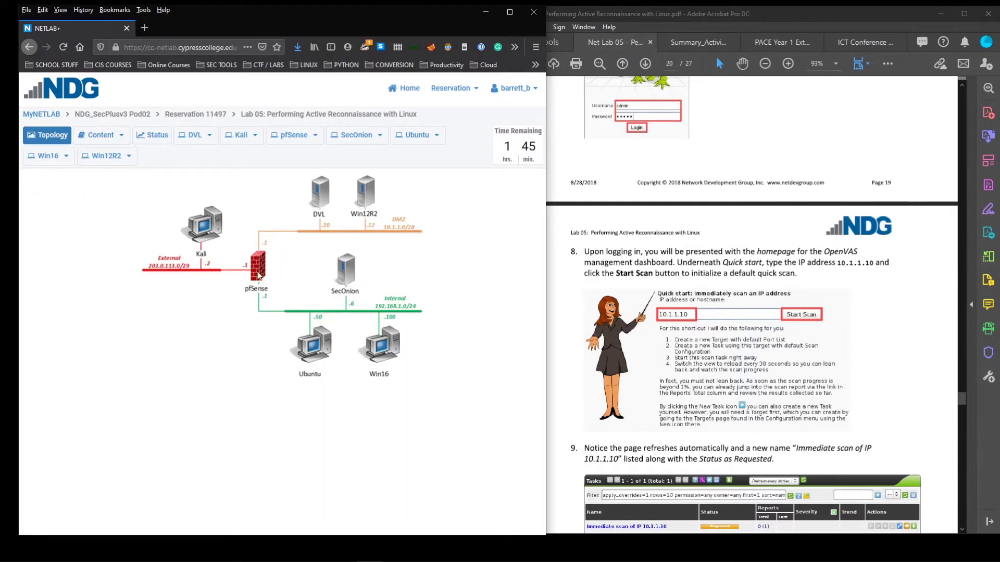
{"action": "left_click", "coordinate": [202, 237]}
{"action": "left_click", "coordinate": [438, 429]}
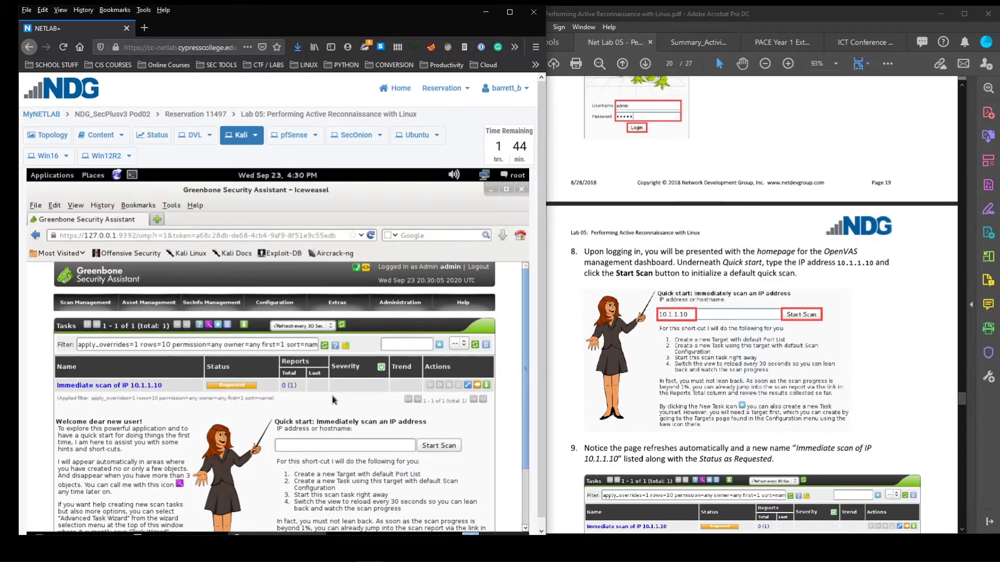
{"action": "scroll", "coordinate": [684, 395], "scroll_direction": "down", "scroll_amount": 3}
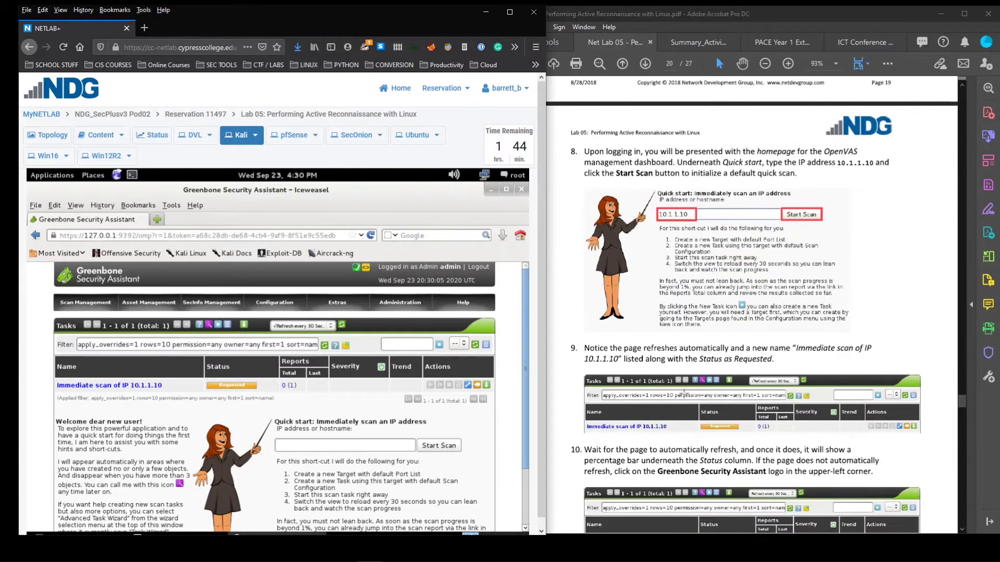
{"action": "scroll", "coordinate": [684, 394], "scroll_direction": "up", "scroll_amount": 1}
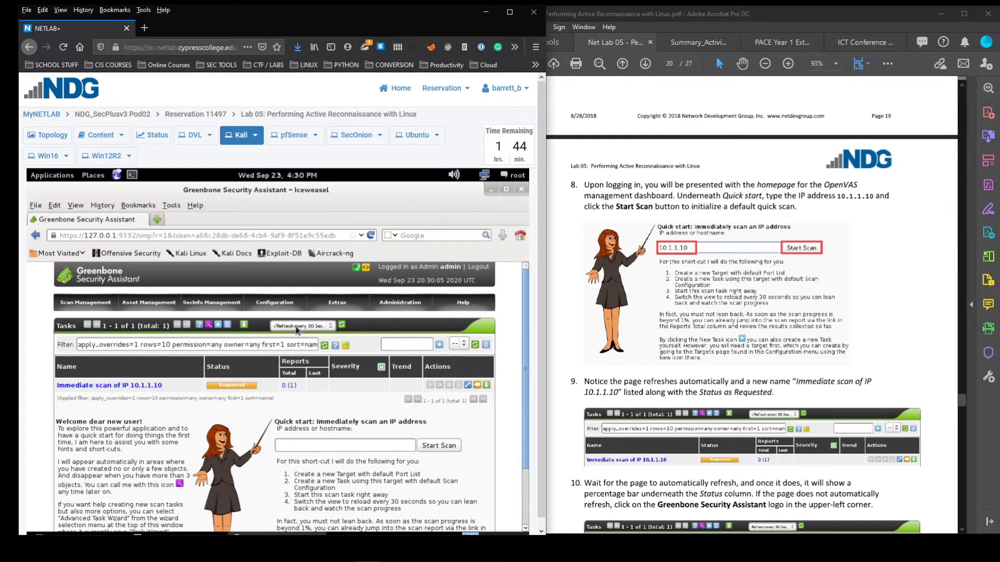
Keep the task list's auto-refresh at every 30 seconds while the scan runs
{"action": "left_click", "coordinate": [323, 327]}
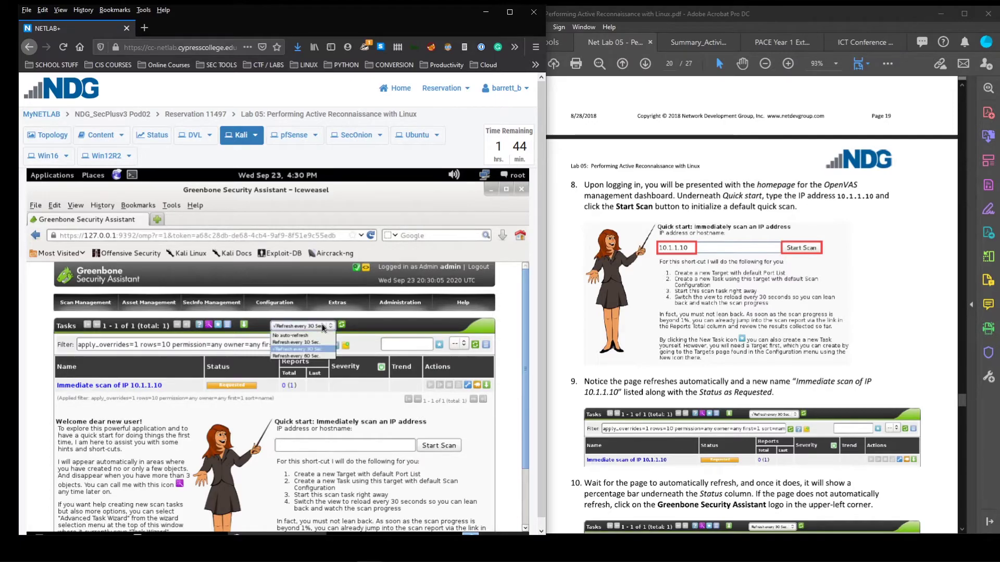
{"action": "left_click", "coordinate": [324, 327]}
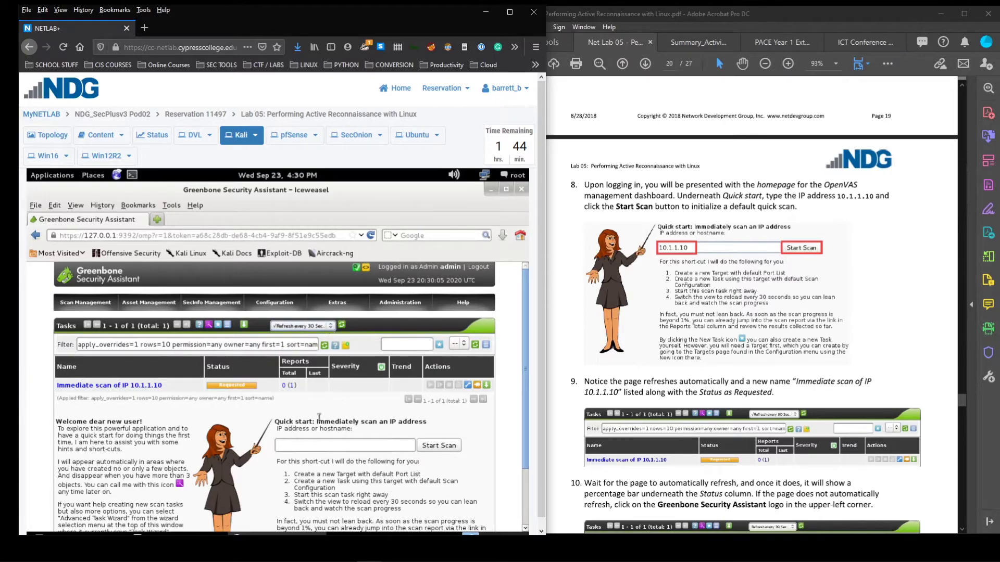
{"action": "scroll", "coordinate": [738, 401], "scroll_direction": "down", "scroll_amount": 3}
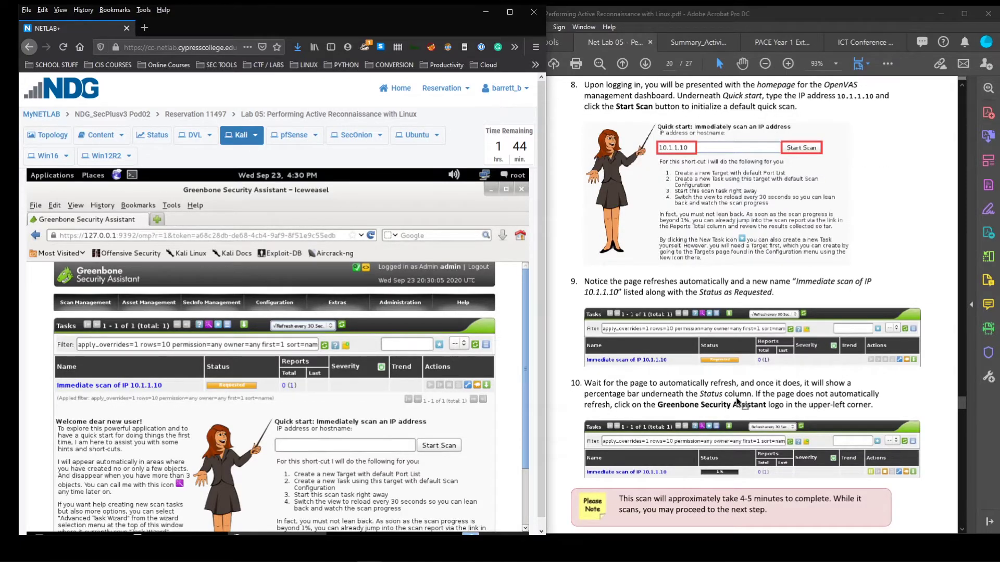
{"action": "scroll", "coordinate": [738, 402], "scroll_direction": "down", "scroll_amount": 1}
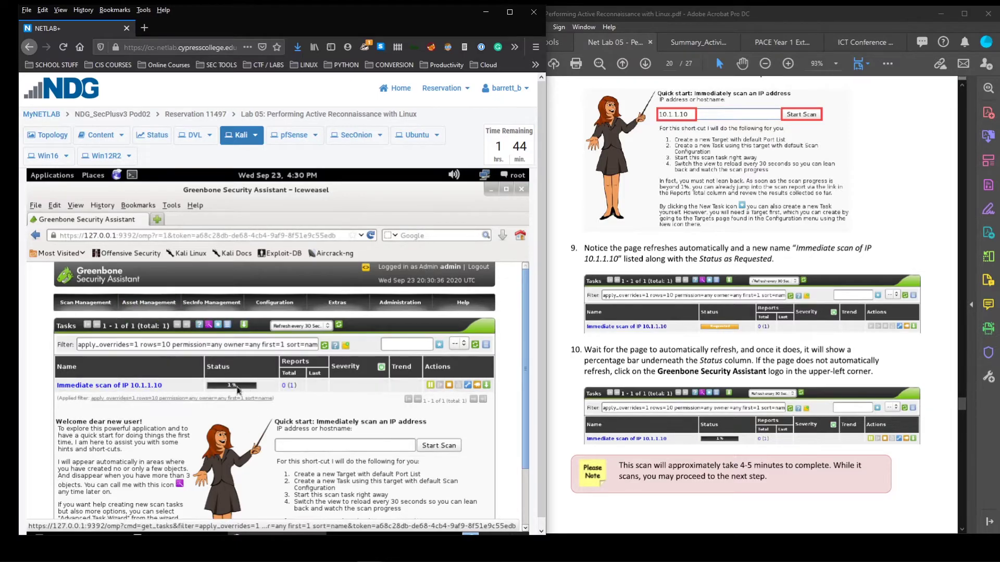
{"action": "left_click", "coordinate": [326, 326]}
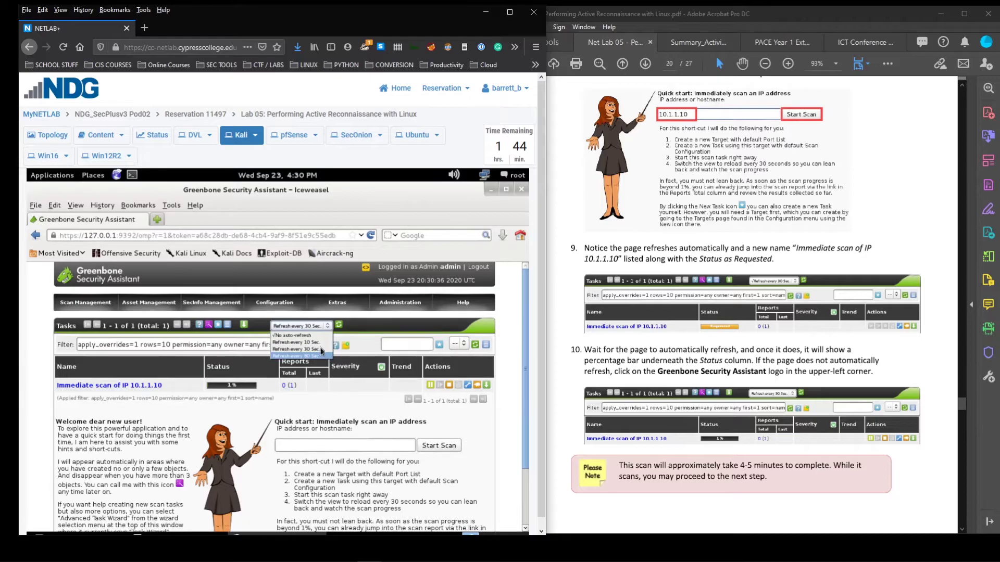
{"action": "left_click", "coordinate": [320, 348]}
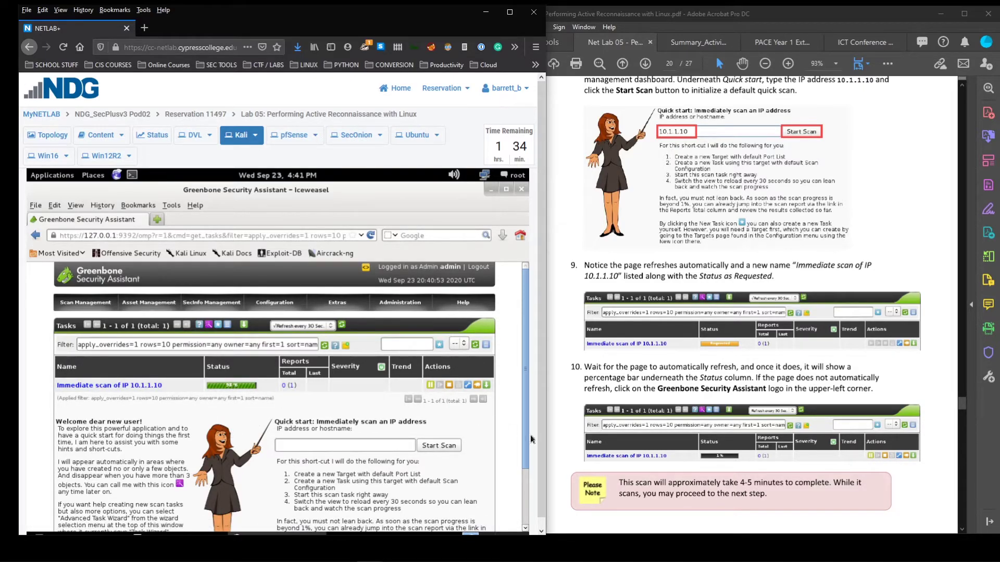
{"action": "scroll", "coordinate": [684, 426], "scroll_direction": "down", "scroll_amount": 5}
{"action": "scroll", "coordinate": [684, 426], "scroll_direction": "down", "scroll_amount": 5}
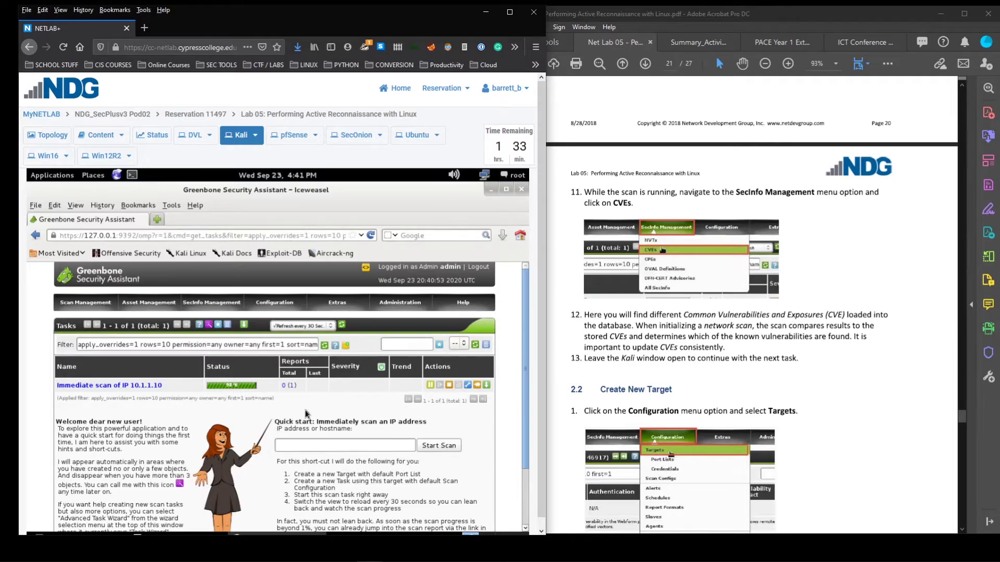
Browse Greenbone's CVE list under SecInfo Management, then open a blank browser tab
{"action": "mouse_move", "coordinate": [208, 308]}
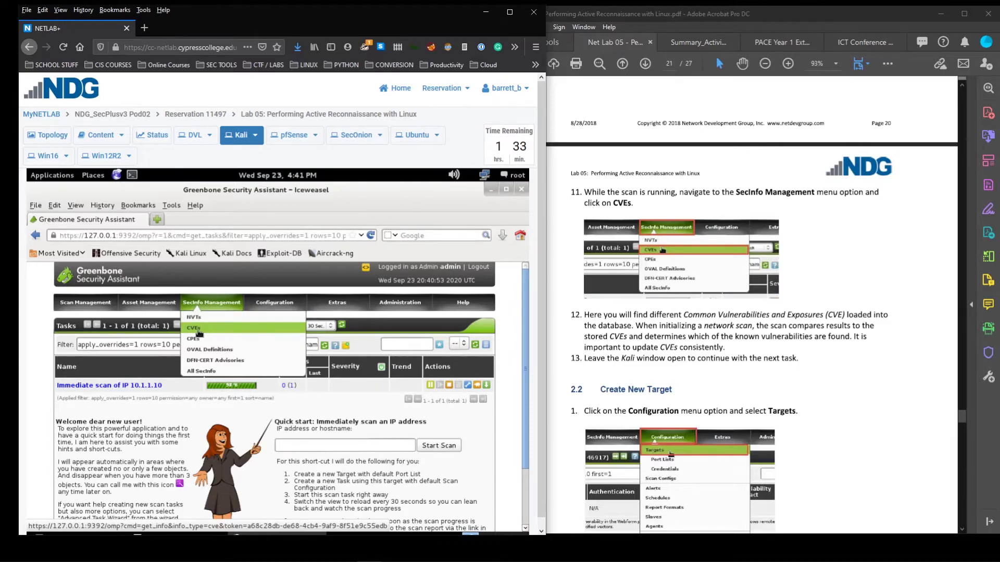
{"action": "left_click", "coordinate": [199, 334]}
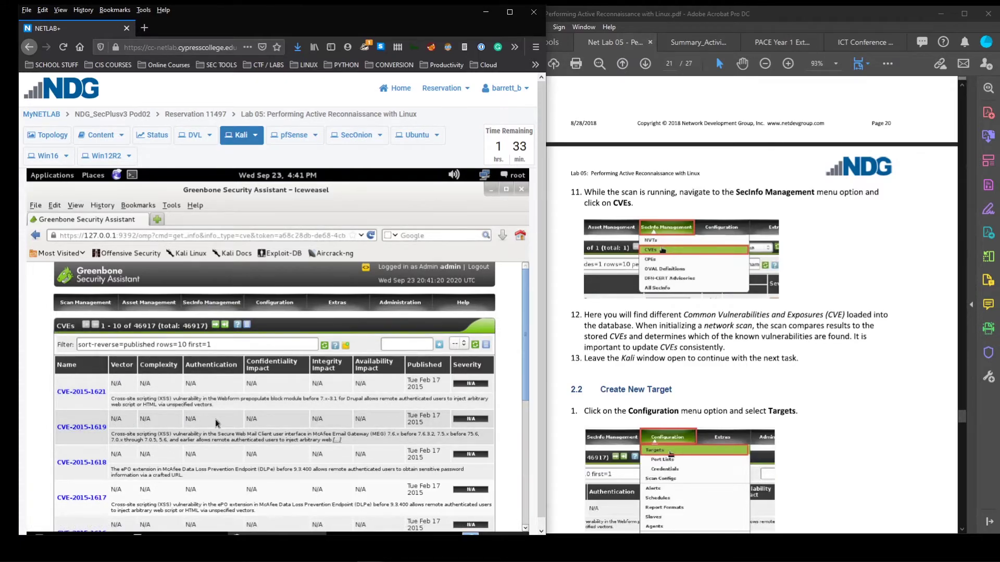
{"action": "scroll", "coordinate": [215, 421], "scroll_direction": "down", "scroll_amount": 5}
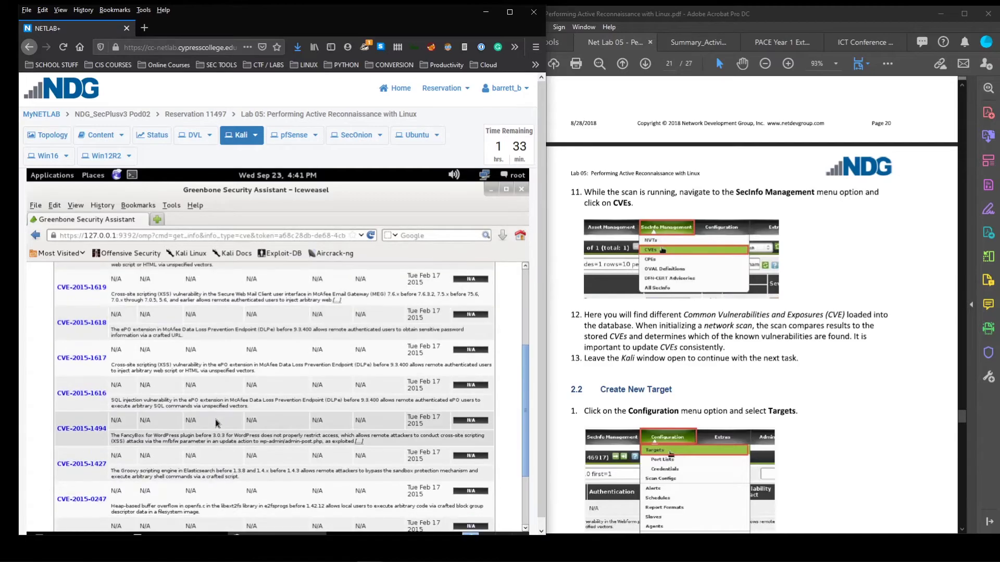
{"action": "scroll", "coordinate": [214, 422], "scroll_direction": "down", "scroll_amount": 1}
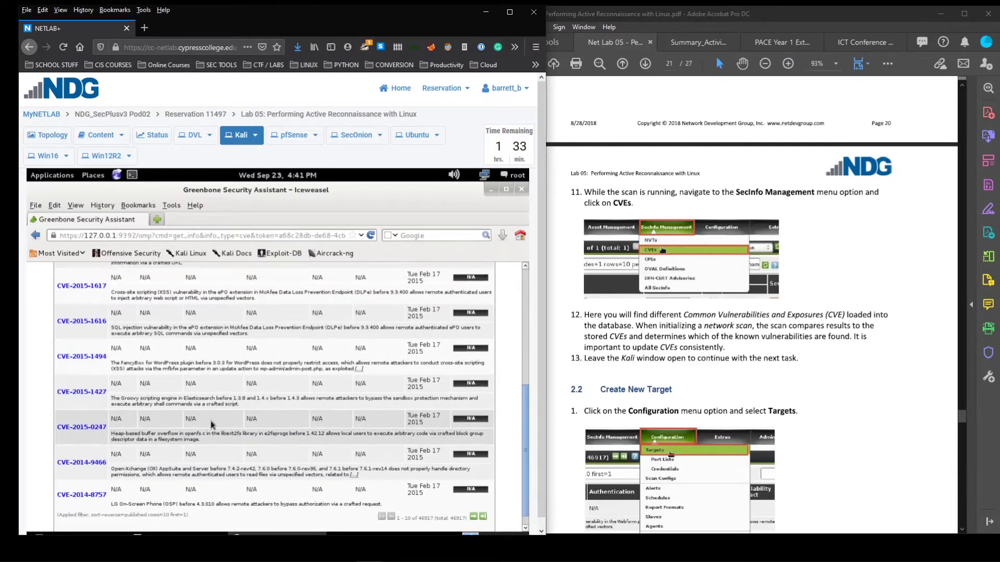
{"action": "scroll", "coordinate": [211, 425], "scroll_direction": "up", "scroll_amount": 6}
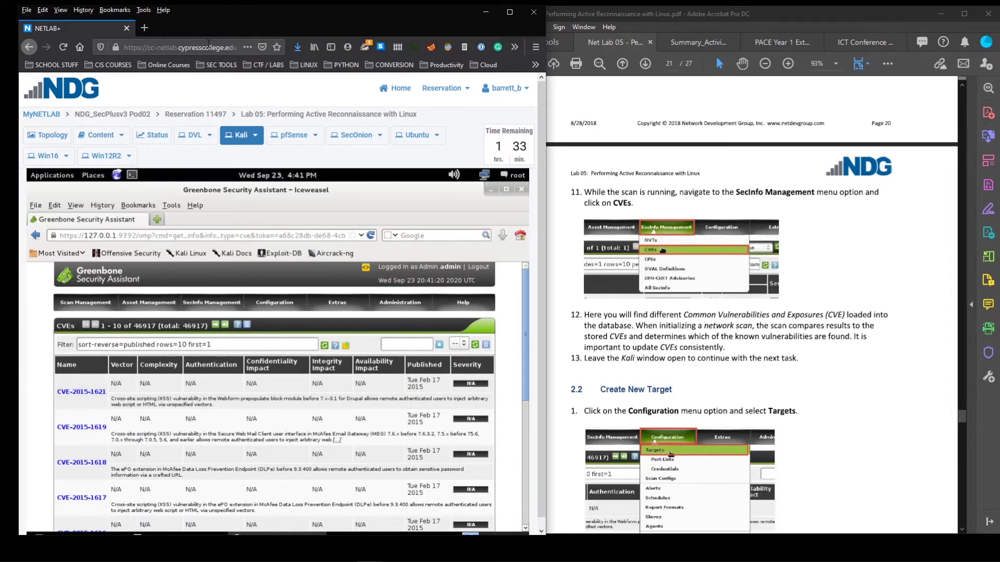
{"action": "key", "text": "ctrl+t"}
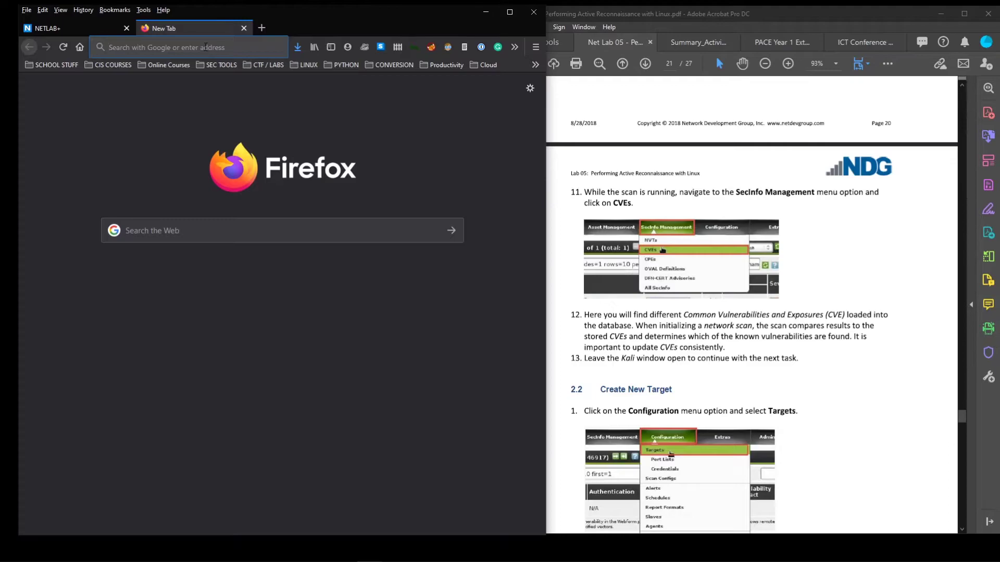
Visit cve.mitre.org in the new tab, then close it to return to Greenbone
{"action": "type", "text": "cve.mitre.org/"}
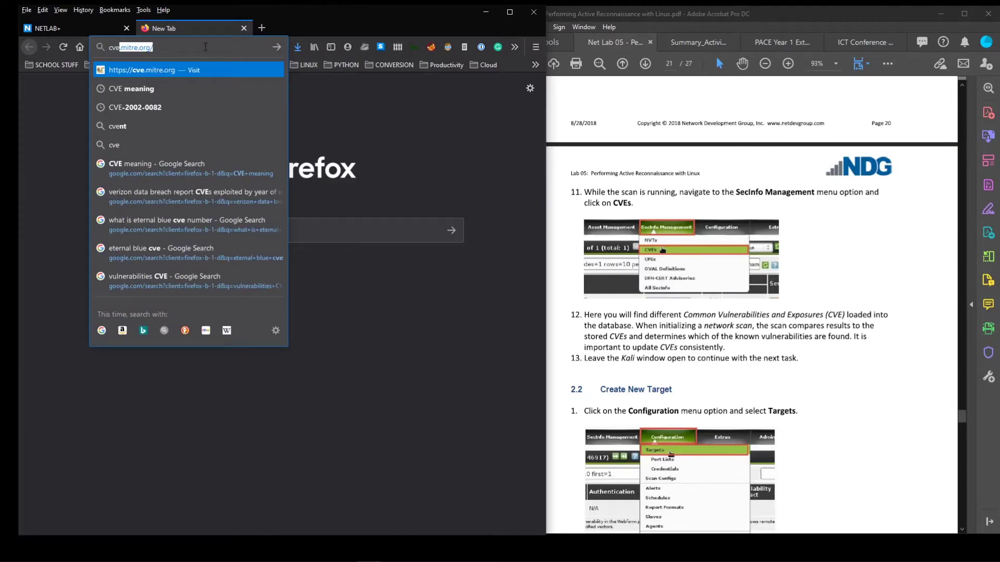
{"action": "key", "text": "Return"}
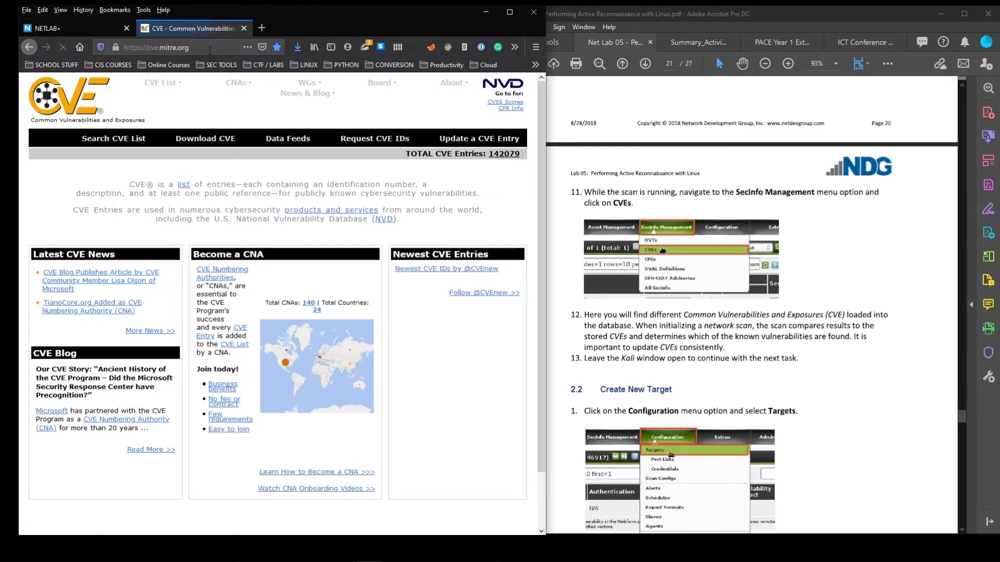
{"action": "left_click", "coordinate": [213, 48]}
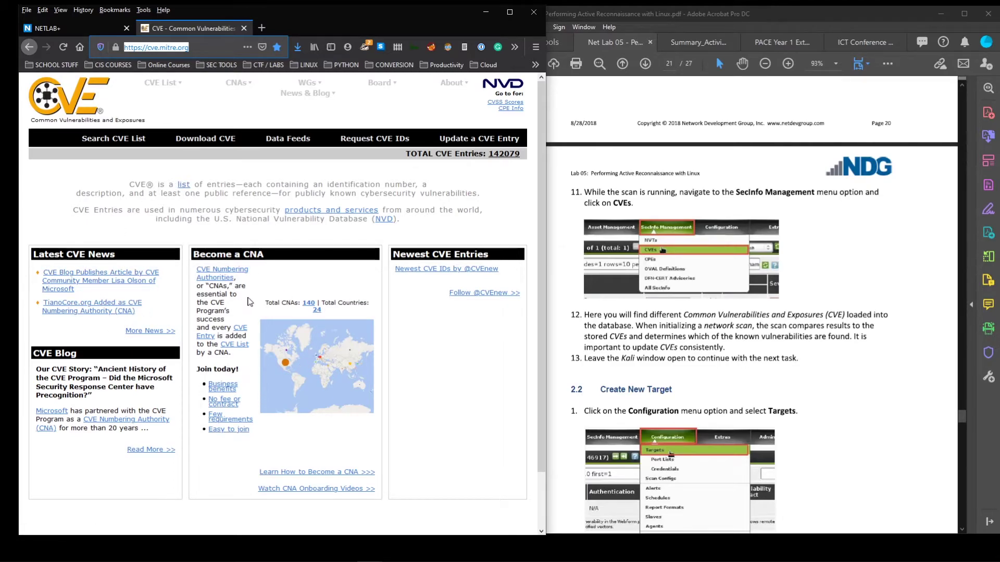
{"action": "mouse_move", "coordinate": [162, 83]}
{"action": "key", "text": "ctrl+w"}
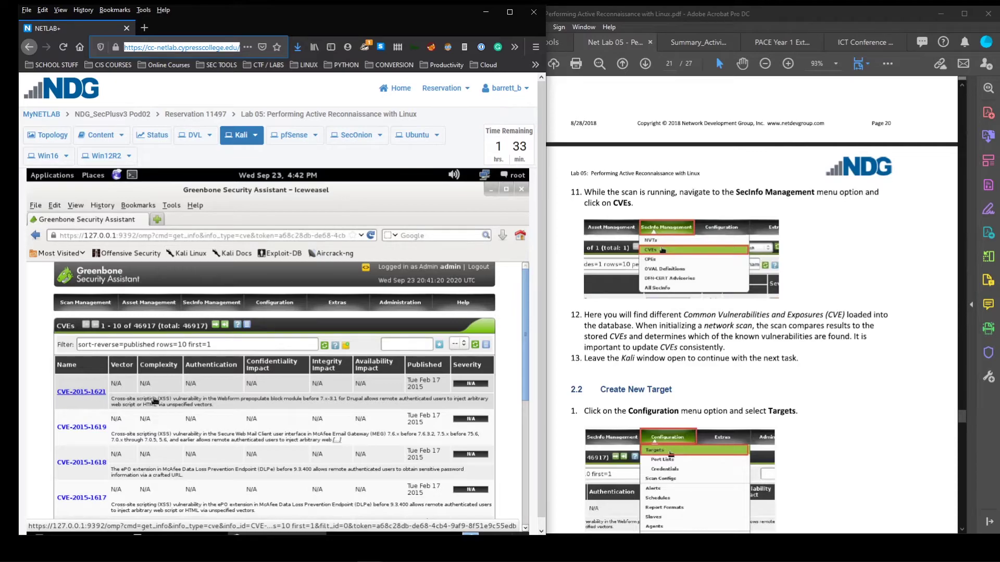
Pick out the CVE-2015-1621 identifier and search Google for it in a new tab
{"action": "left_click_drag", "start_coordinate": [222, 402], "coordinate": [114, 399]}
{"action": "left_click", "coordinate": [194, 400]}
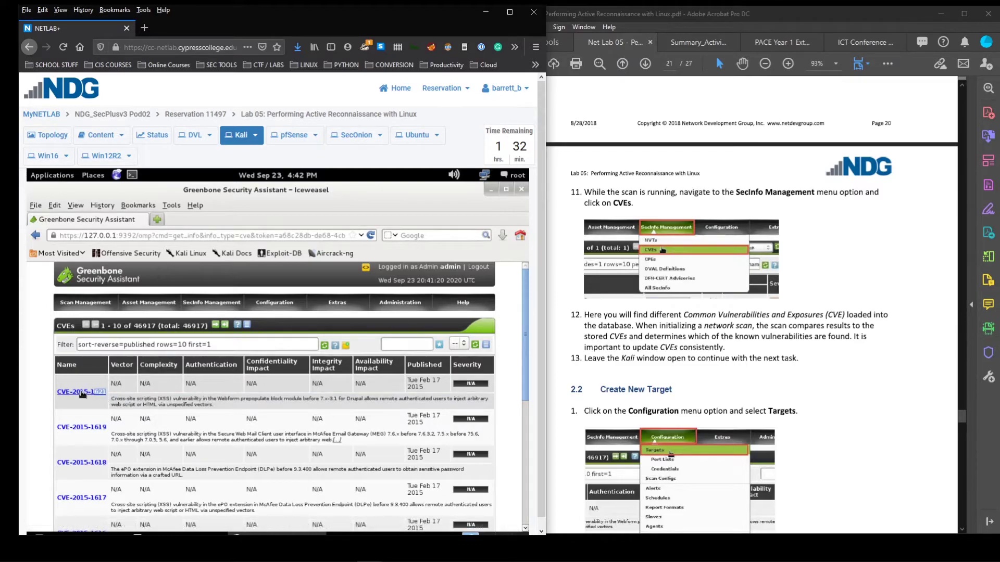
{"action": "left_click", "coordinate": [62, 394]}
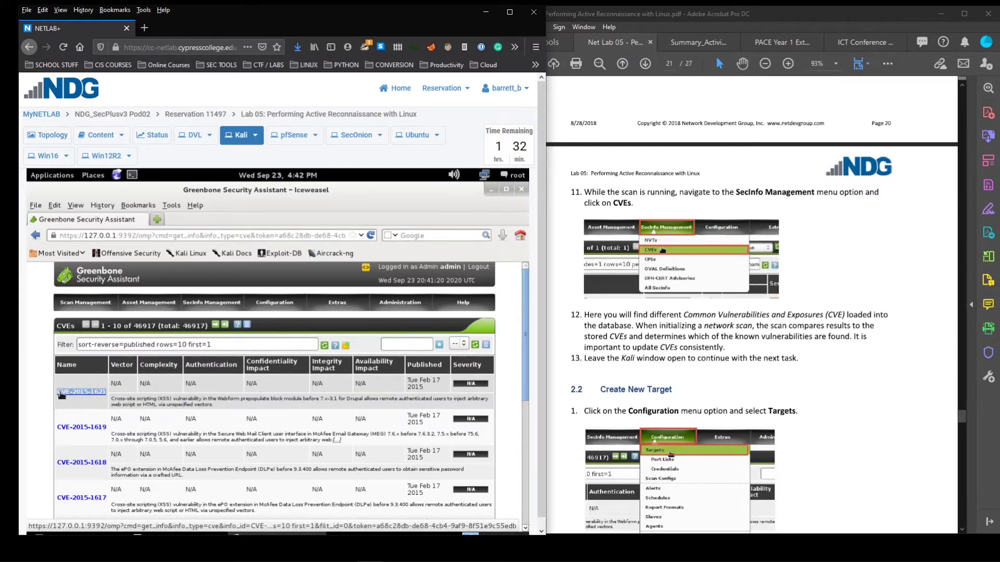
{"action": "double_click", "coordinate": [227, 26]}
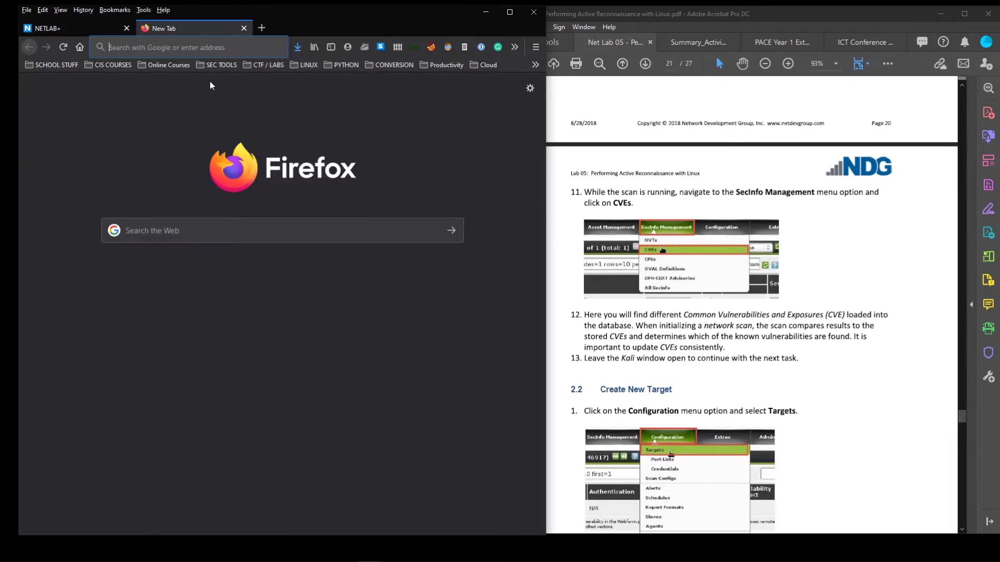
{"action": "left_click", "coordinate": [199, 237]}
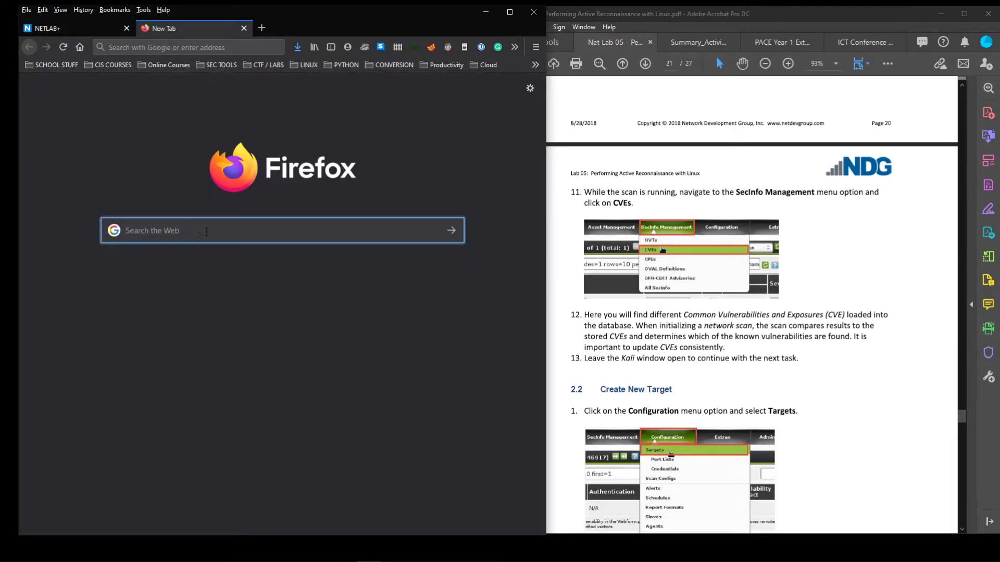
{"action": "type", "text": "CVE"}
{"action": "type", "text": " 2015"}
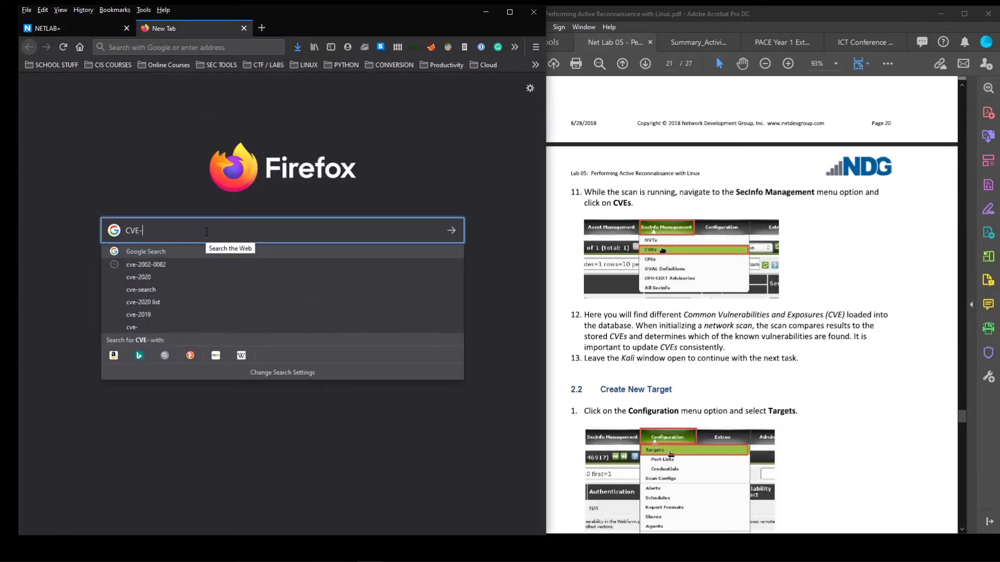
{"action": "key", "text": "ctrl+Tab"}
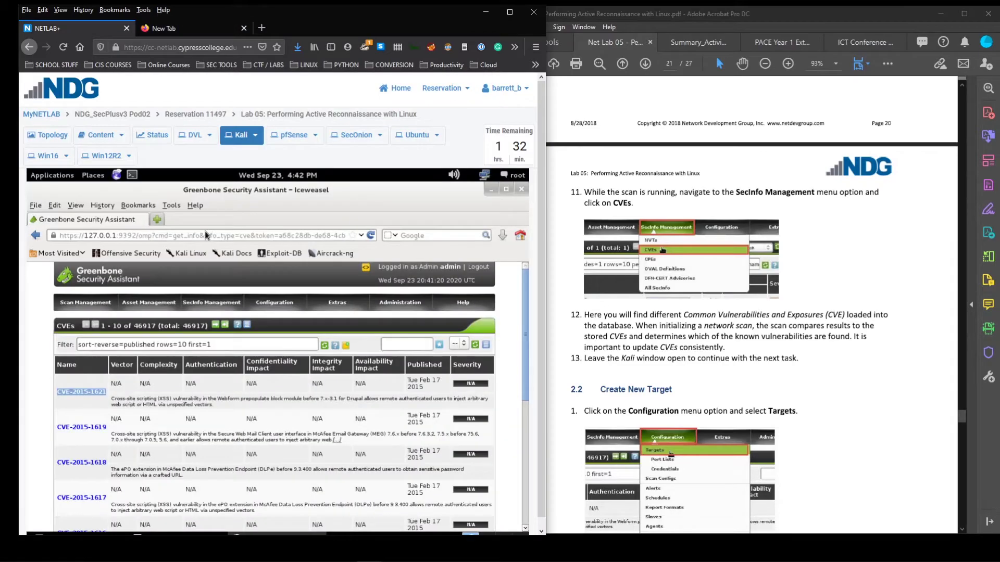
{"action": "left_click", "coordinate": [201, 33]}
{"action": "type", "text": "1621"}
{"action": "key", "text": "Return"}
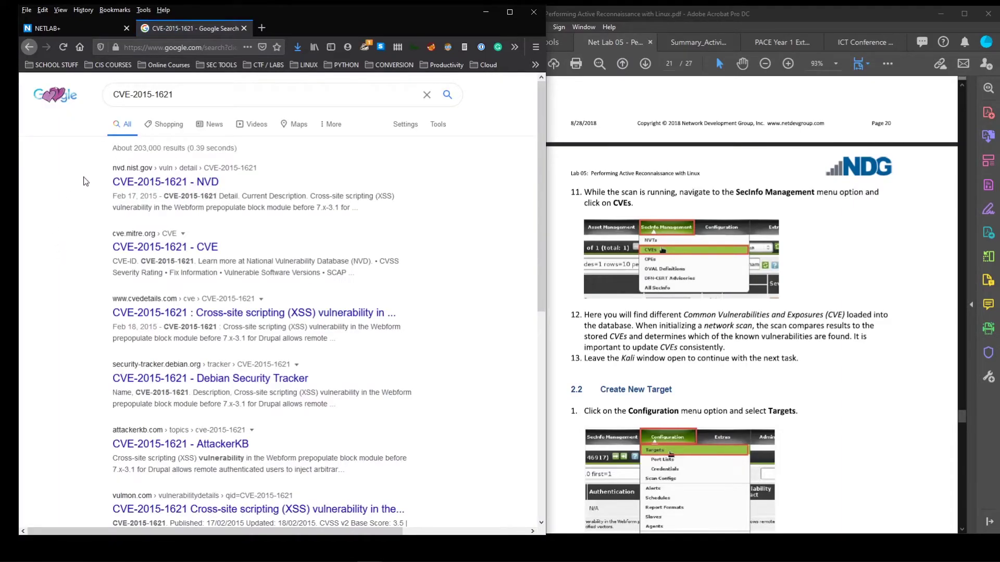
Review the search results and open the cve.mitre.org CVE-2015-1621 entry
{"action": "left_click", "coordinate": [124, 183]}
{"action": "left_click_drag", "start_coordinate": [120, 171], "coordinate": [154, 171]}
{"action": "left_click", "coordinate": [85, 204]}
{"action": "left_click_drag", "start_coordinate": [111, 234], "coordinate": [112, 192]}
{"action": "left_click", "coordinate": [96, 245]}
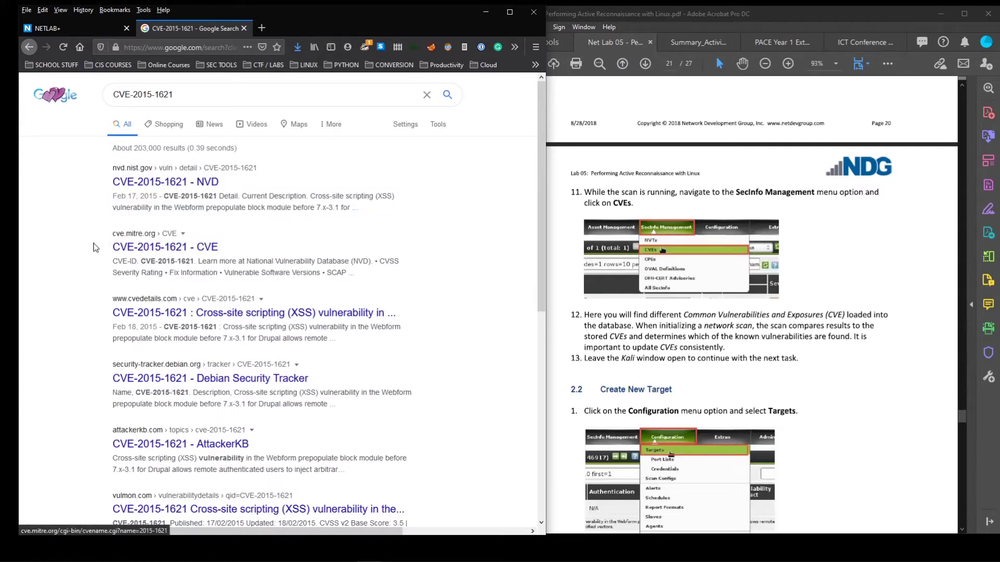
{"action": "left_click", "coordinate": [149, 247]}
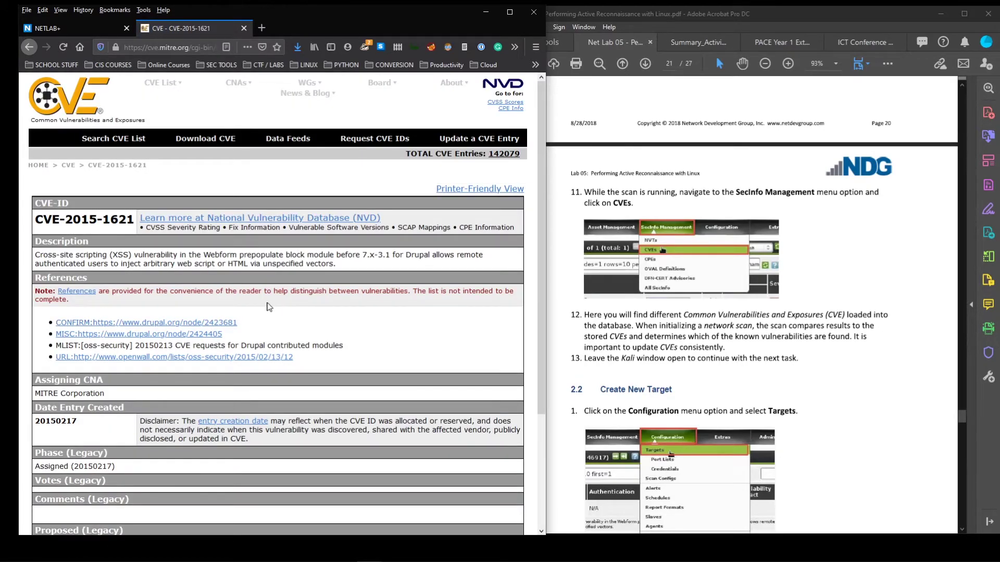
Read the CVE-2015-1621 Drupal Webform XSS description, then close the tab back to Greenbone
{"action": "scroll", "coordinate": [269, 307], "scroll_direction": "down", "scroll_amount": 3}
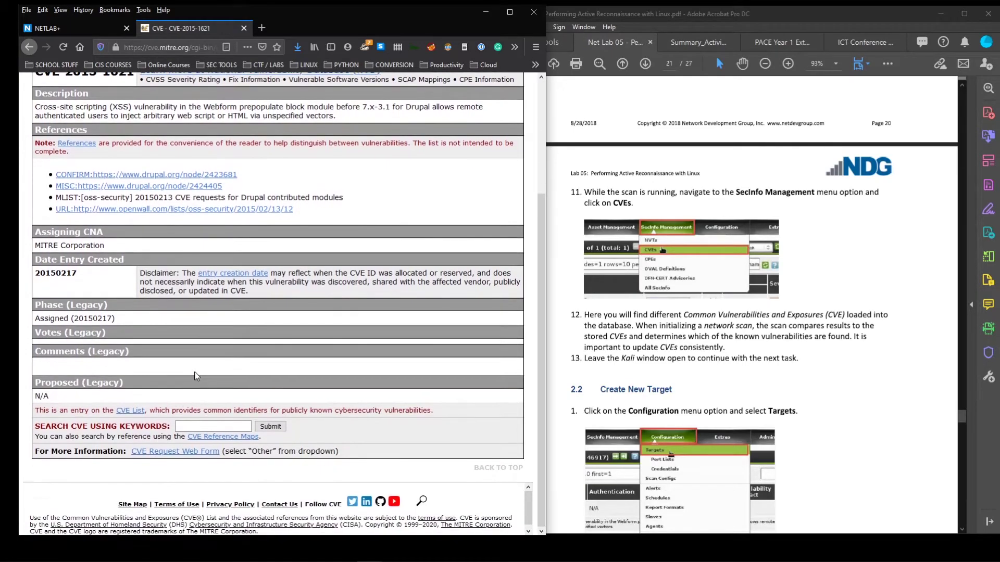
{"action": "scroll", "coordinate": [196, 377], "scroll_direction": "up", "scroll_amount": 3}
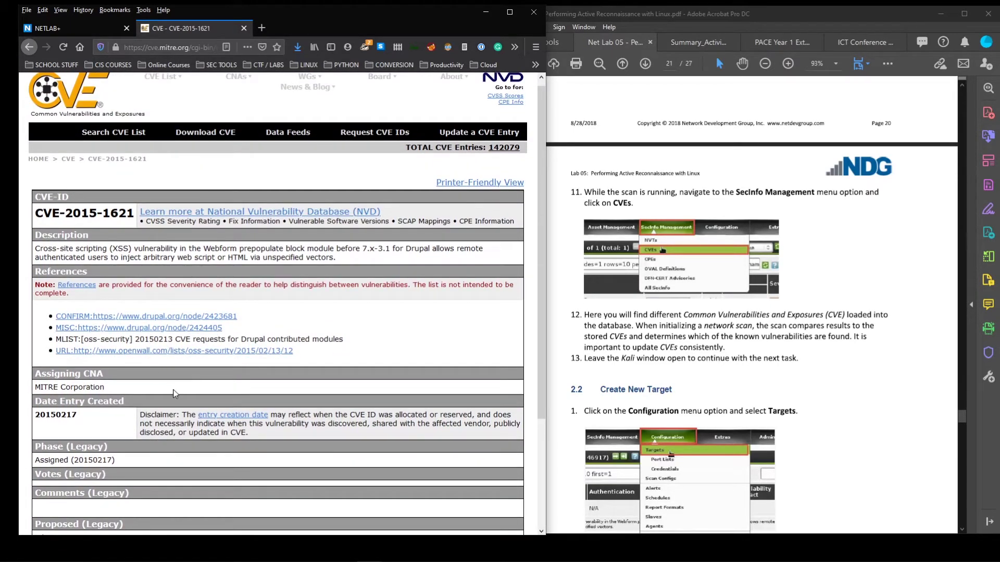
{"action": "left_click_drag", "start_coordinate": [348, 260], "coordinate": [38, 249]}
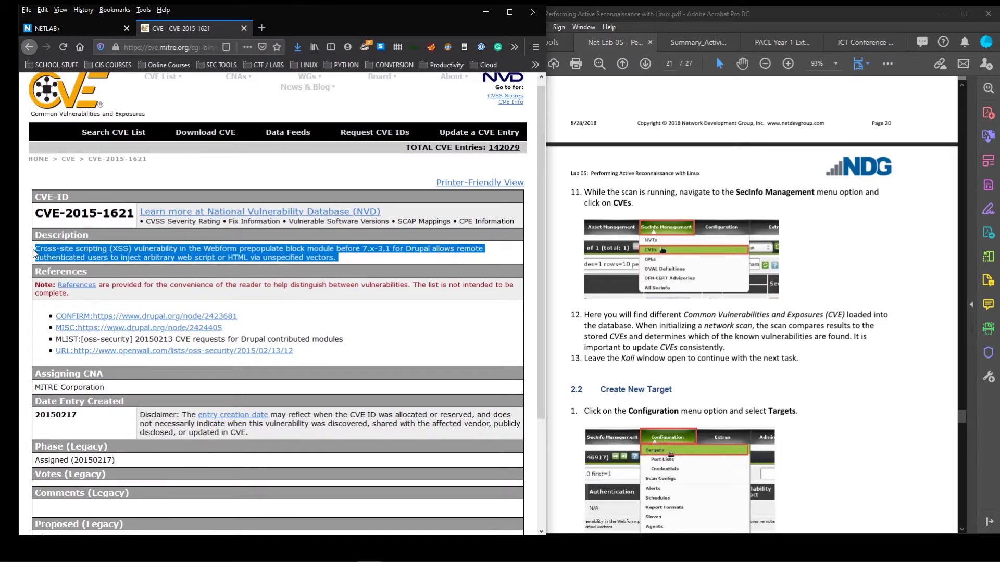
{"action": "left_click", "coordinate": [89, 244]}
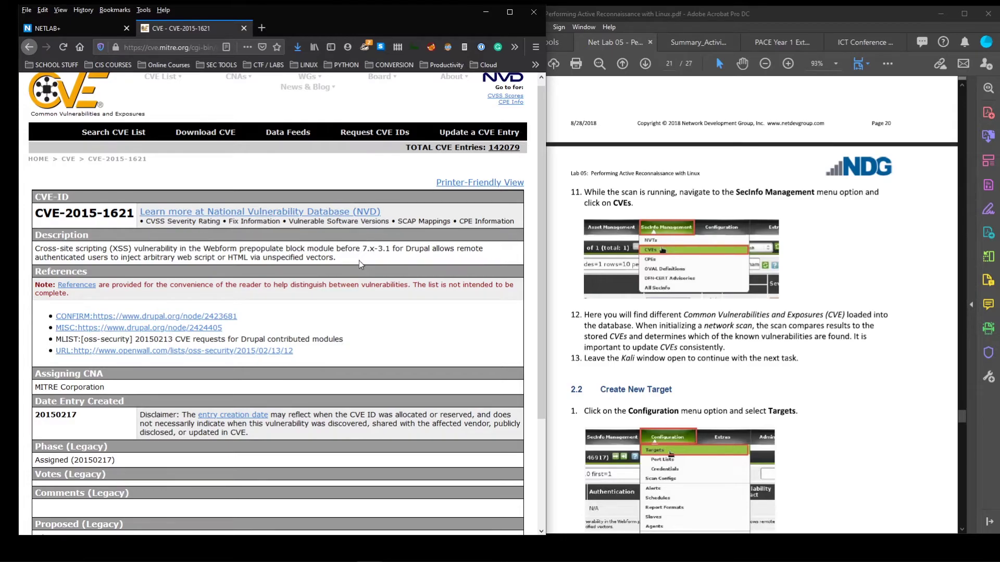
{"action": "key", "text": "ctrl+w"}
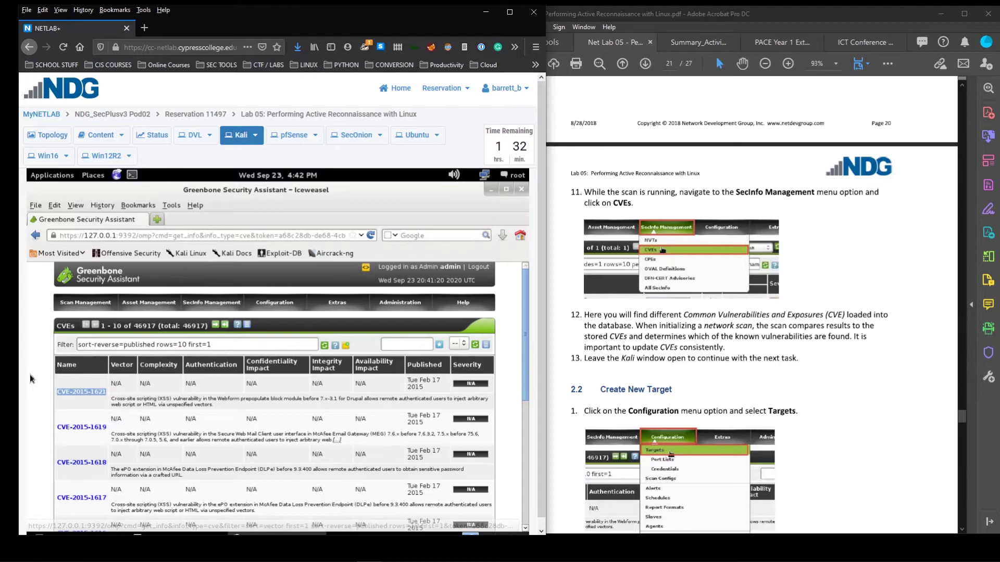
Open Configuration > Targets to list Localhost and the 10.1.1.10 immediate-scan target
{"action": "scroll", "coordinate": [737, 353], "scroll_direction": "down", "scroll_amount": 1}
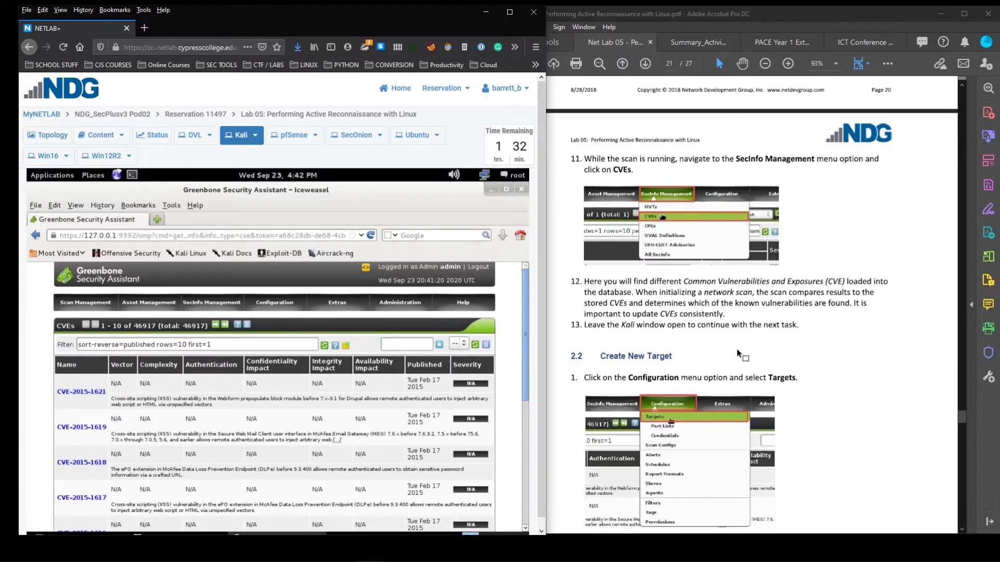
{"action": "scroll", "coordinate": [737, 353], "scroll_direction": "down", "scroll_amount": 1}
{"action": "scroll", "coordinate": [734, 295], "scroll_direction": "down", "scroll_amount": 1}
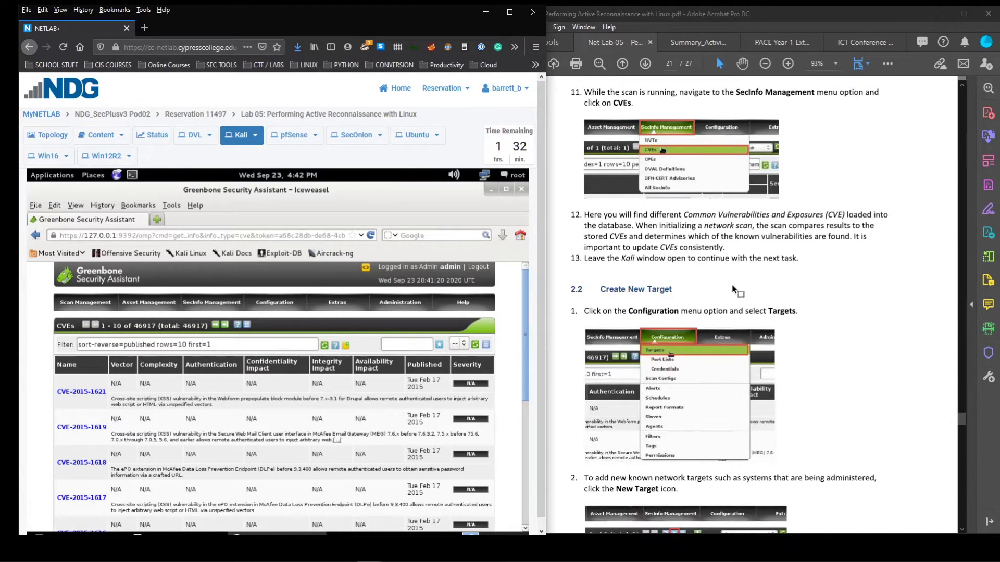
{"action": "scroll", "coordinate": [734, 291], "scroll_direction": "down", "scroll_amount": 1}
{"action": "scroll", "coordinate": [682, 242], "scroll_direction": "down", "scroll_amount": 1}
{"action": "scroll", "coordinate": [660, 247], "scroll_direction": "down", "scroll_amount": 1}
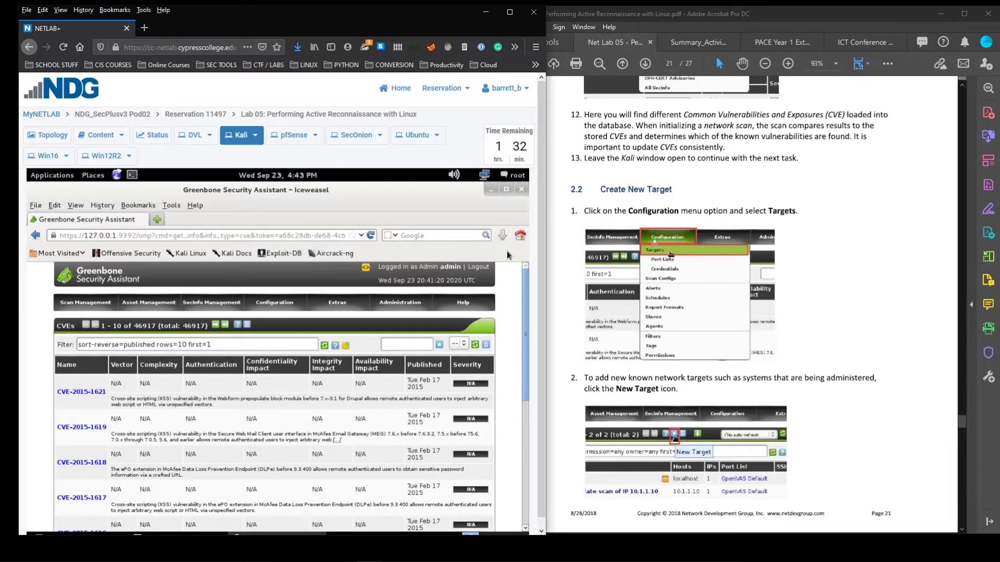
{"action": "mouse_move", "coordinate": [219, 309]}
{"action": "mouse_move", "coordinate": [270, 306]}
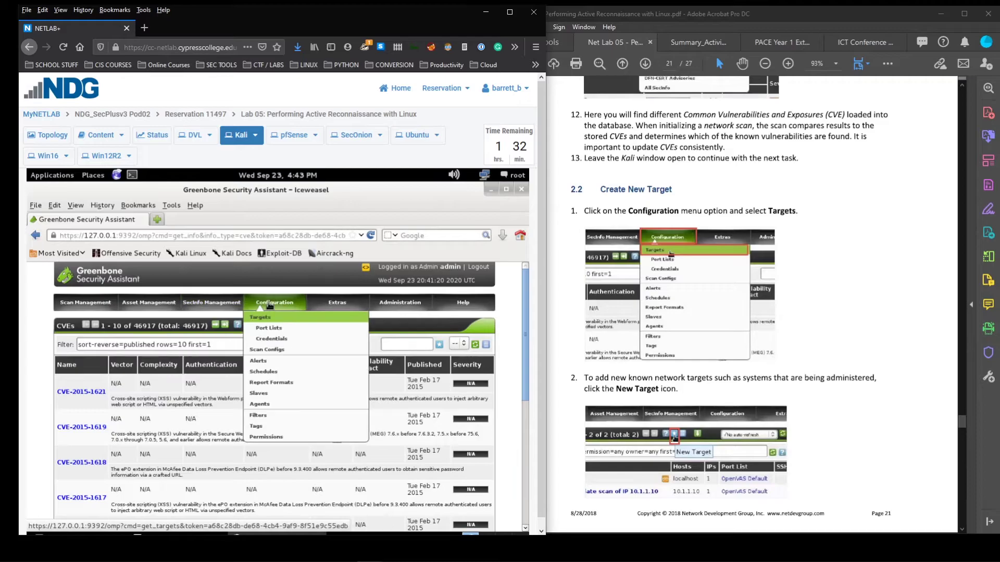
{"action": "left_click", "coordinate": [268, 321]}
{"action": "scroll", "coordinate": [747, 317], "scroll_direction": "down", "scroll_amount": 3}
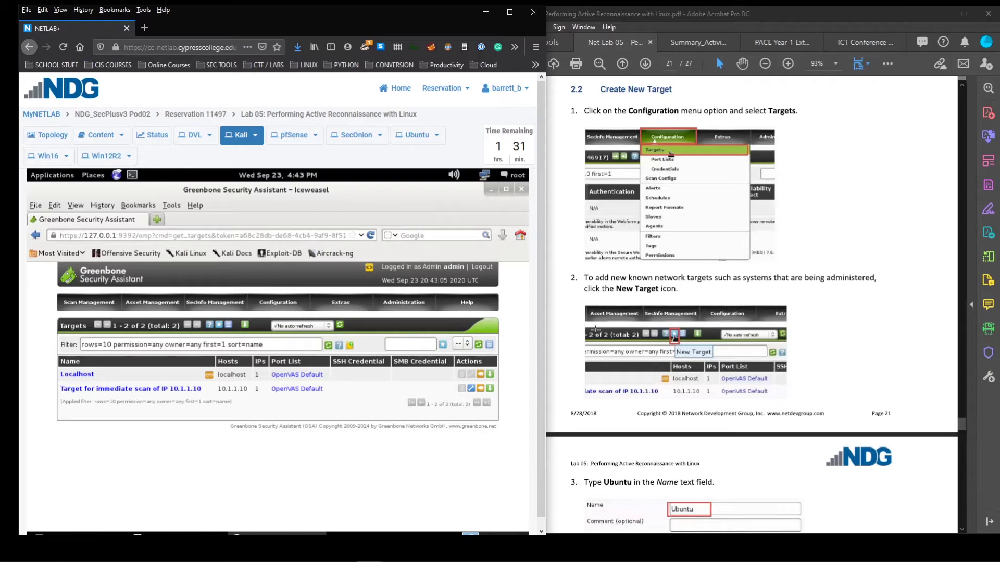
Begin a new scan target named Ubuntu with host 192.168.1.50
{"action": "left_click", "coordinate": [217, 326]}
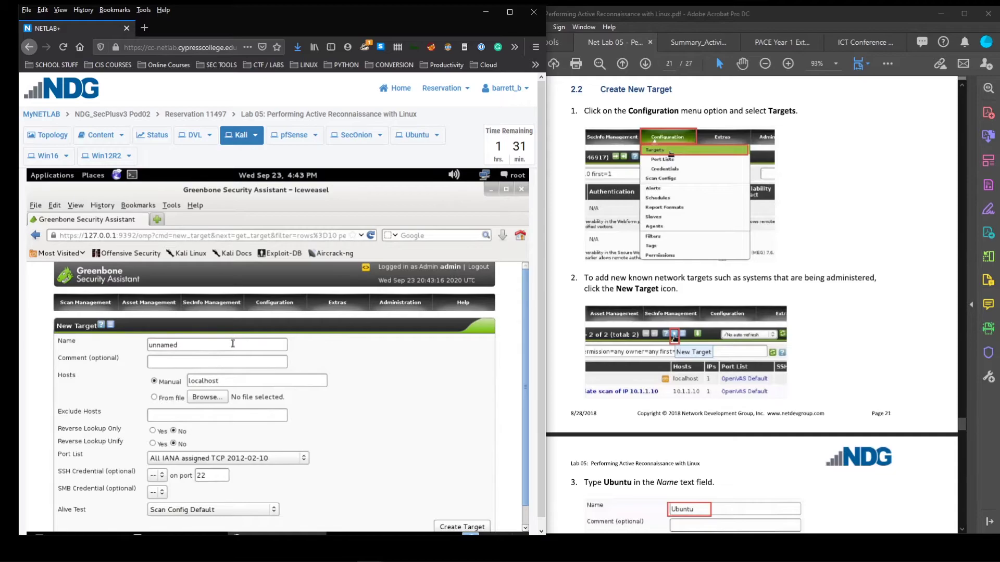
{"action": "scroll", "coordinate": [359, 330], "scroll_direction": "down", "scroll_amount": 1}
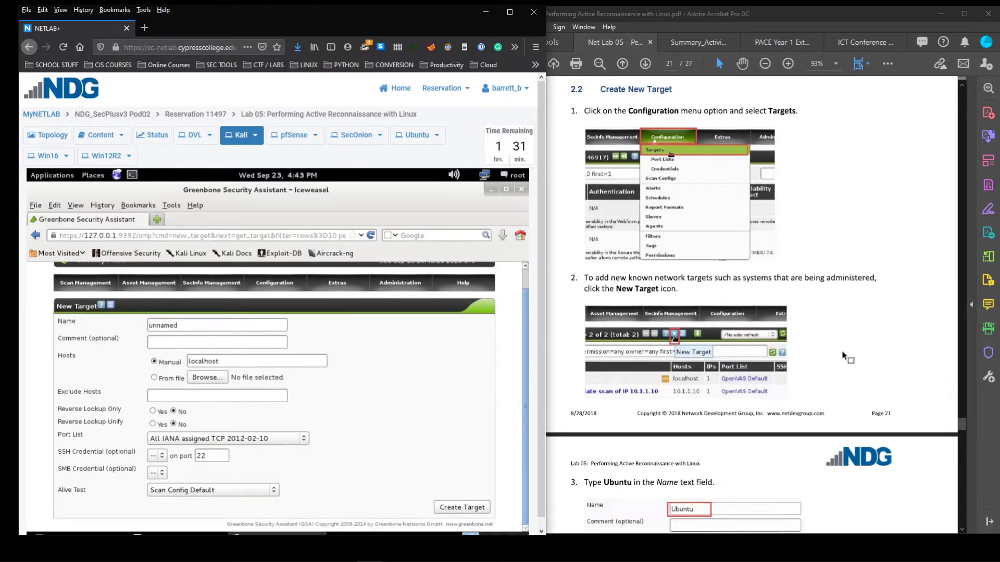
{"action": "scroll", "coordinate": [711, 404], "scroll_direction": "down", "scroll_amount": 5}
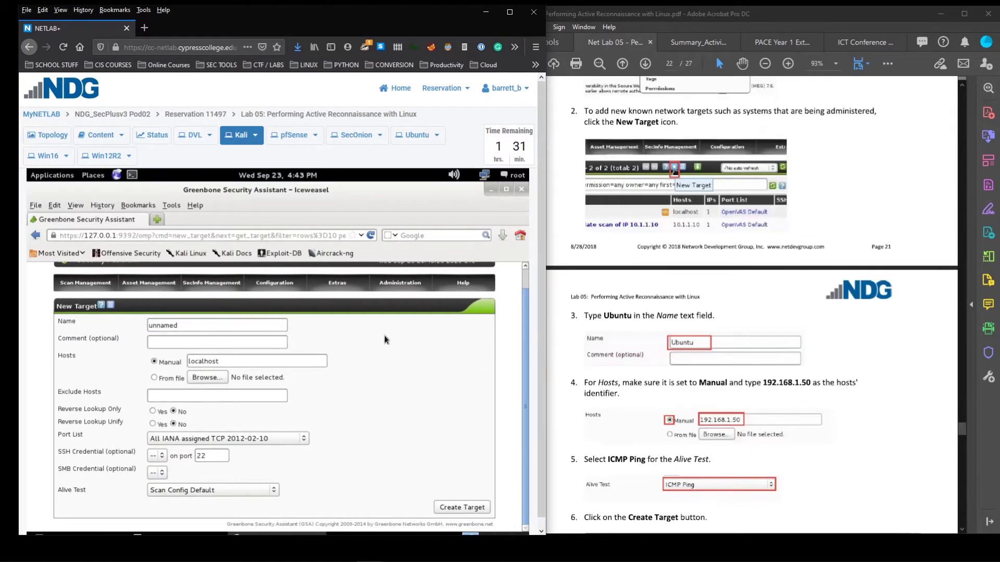
{"action": "left_click_drag", "start_coordinate": [246, 323], "coordinate": [54, 323]}
{"action": "type", "text": "Ubuntu"}
{"action": "scroll", "coordinate": [788, 445], "scroll_direction": "down", "scroll_amount": 1}
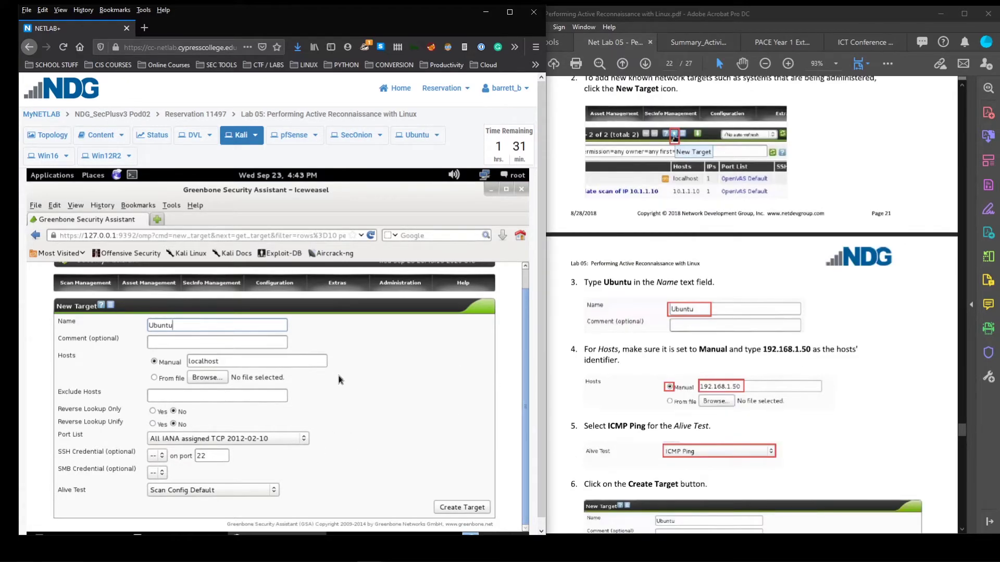
{"action": "left_click_drag", "start_coordinate": [264, 361], "coordinate": [157, 360]}
{"action": "type", "text": "192.168.1.50"}
Set the alive test to ICMP Ping and create the Ubuntu target
{"action": "scroll", "coordinate": [705, 427], "scroll_direction": "down", "scroll_amount": 2}
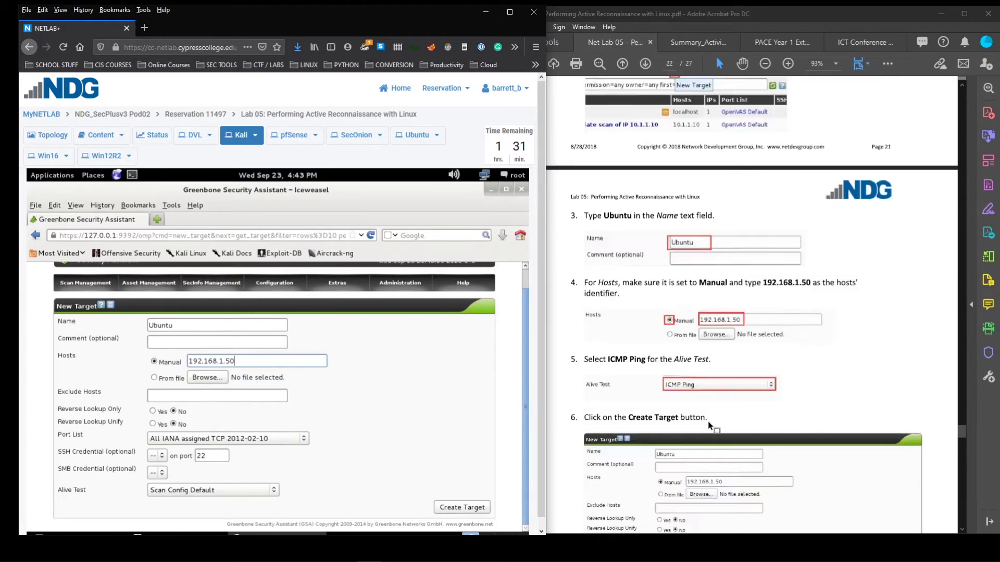
{"action": "left_click", "coordinate": [229, 490]}
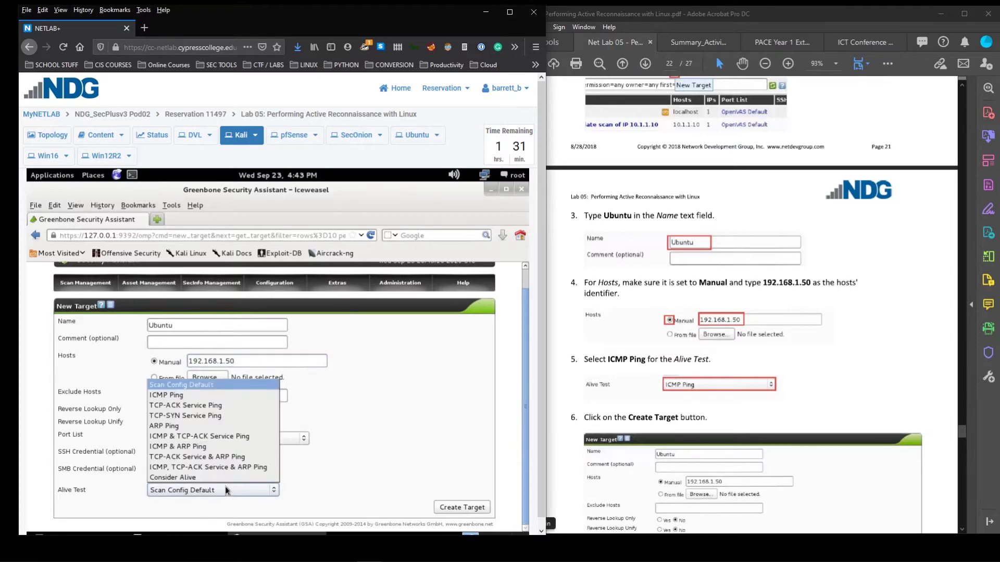
{"action": "left_click", "coordinate": [189, 398]}
{"action": "scroll", "coordinate": [755, 369], "scroll_direction": "down", "scroll_amount": 3}
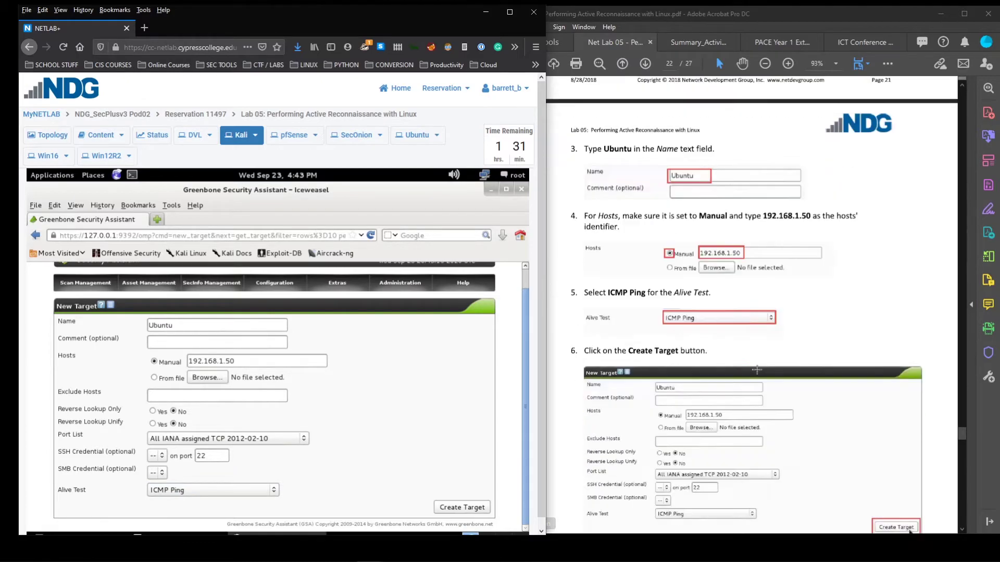
{"action": "left_click", "coordinate": [471, 507]}
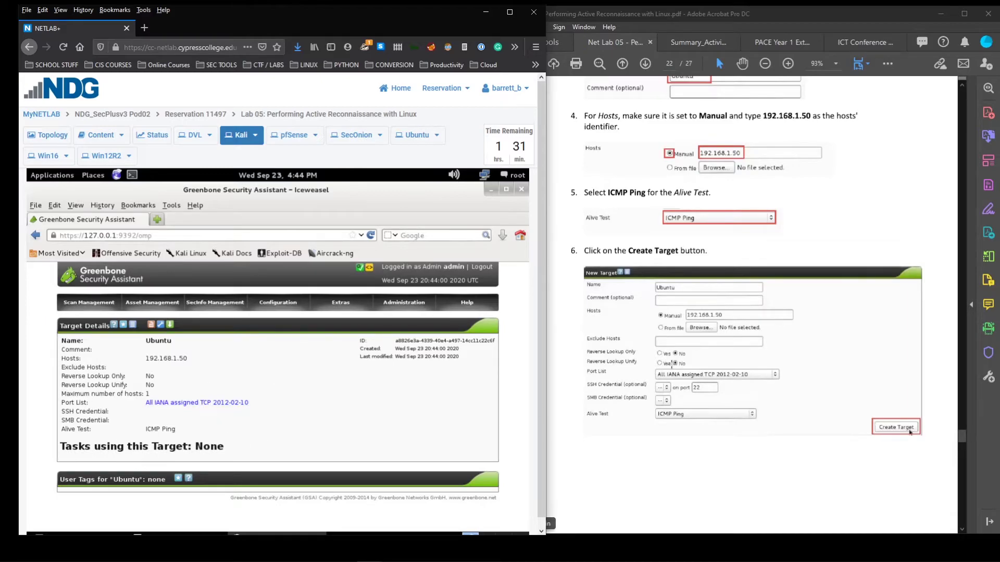
Reopen the Targets list and confirm Ubuntu at 192.168.1.50 is among three targets
{"action": "scroll", "coordinate": [657, 348], "scroll_direction": "down", "scroll_amount": 5}
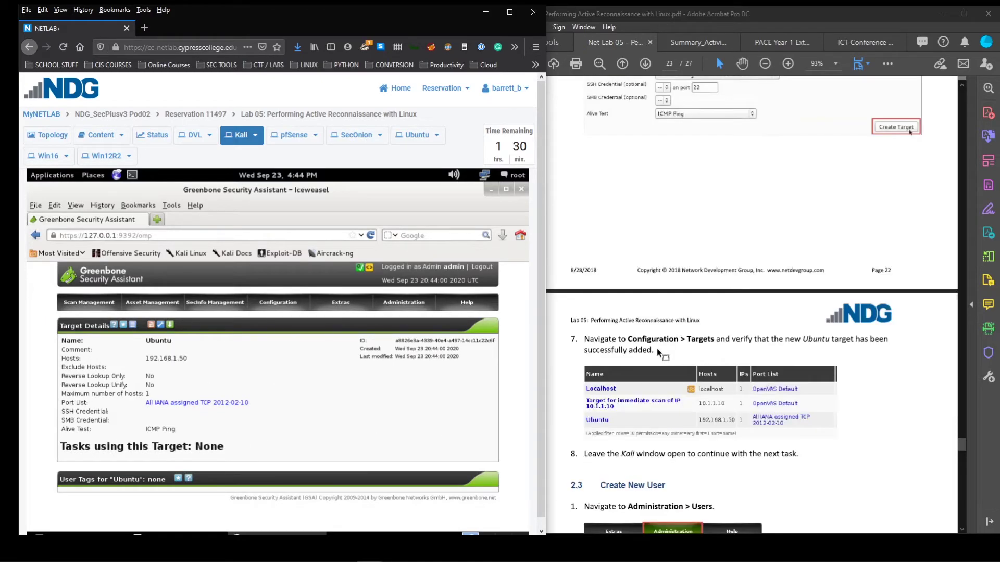
{"action": "scroll", "coordinate": [658, 350], "scroll_direction": "down", "scroll_amount": 2}
{"action": "mouse_move", "coordinate": [278, 302]}
{"action": "left_click", "coordinate": [272, 319]}
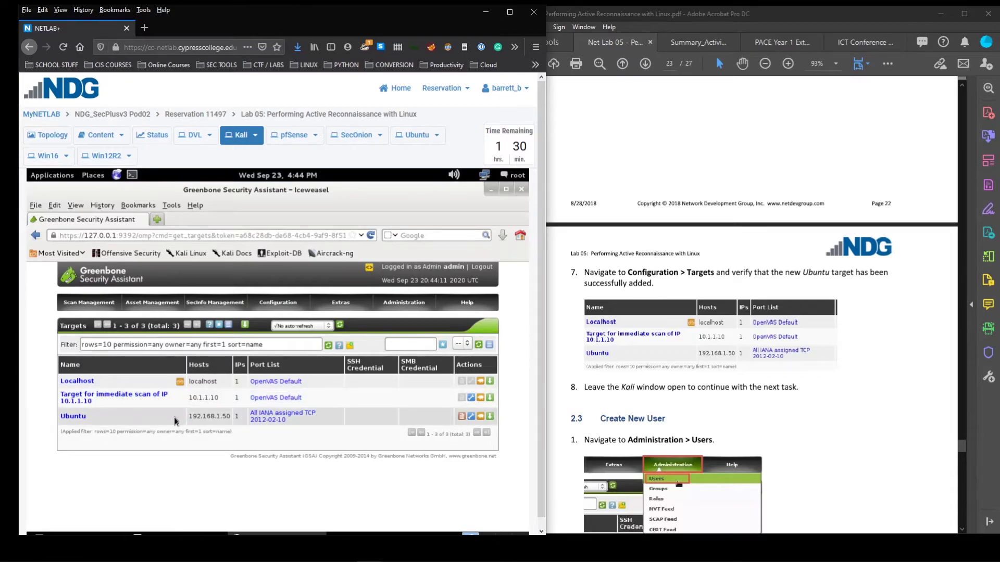
{"action": "left_click_drag", "start_coordinate": [336, 420], "coordinate": [58, 421]}
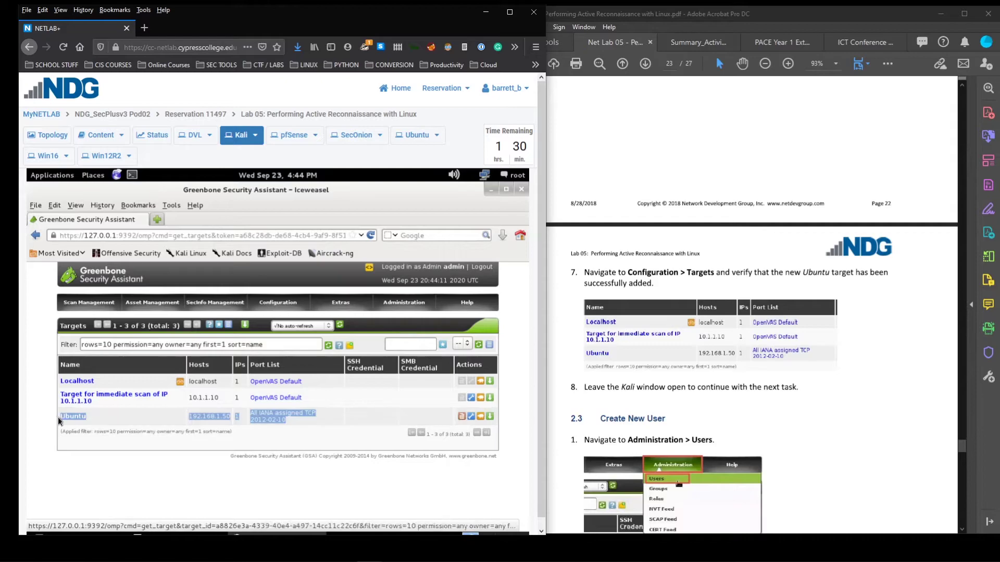
{"action": "left_click", "coordinate": [59, 421]}
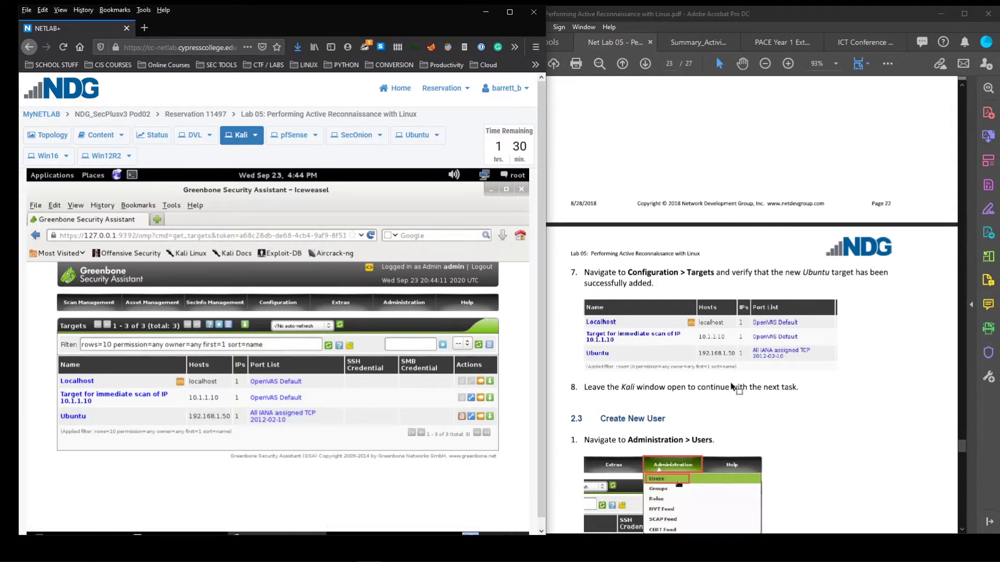
{"action": "scroll", "coordinate": [732, 387], "scroll_direction": "down", "scroll_amount": 3}
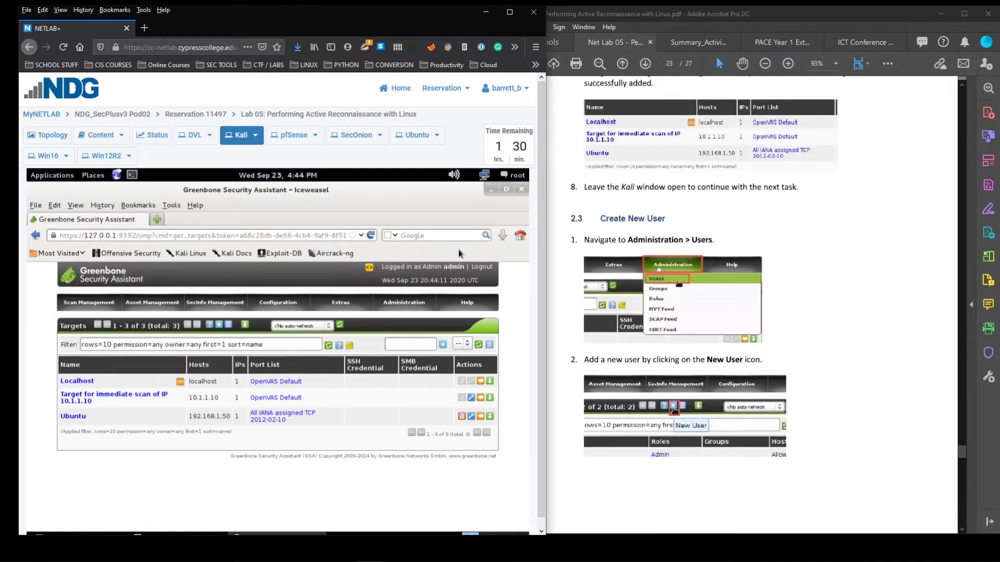
Start a new Greenbone user with login name Analyst1 and enter its password
{"action": "mouse_move", "coordinate": [320, 313]}
{"action": "mouse_move", "coordinate": [404, 307]}
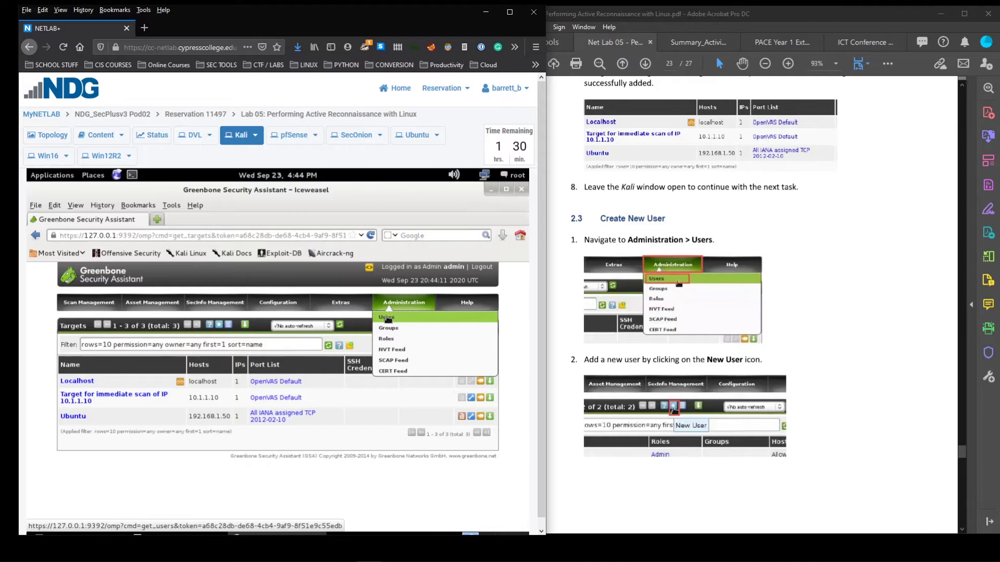
{"action": "left_click", "coordinate": [387, 319]}
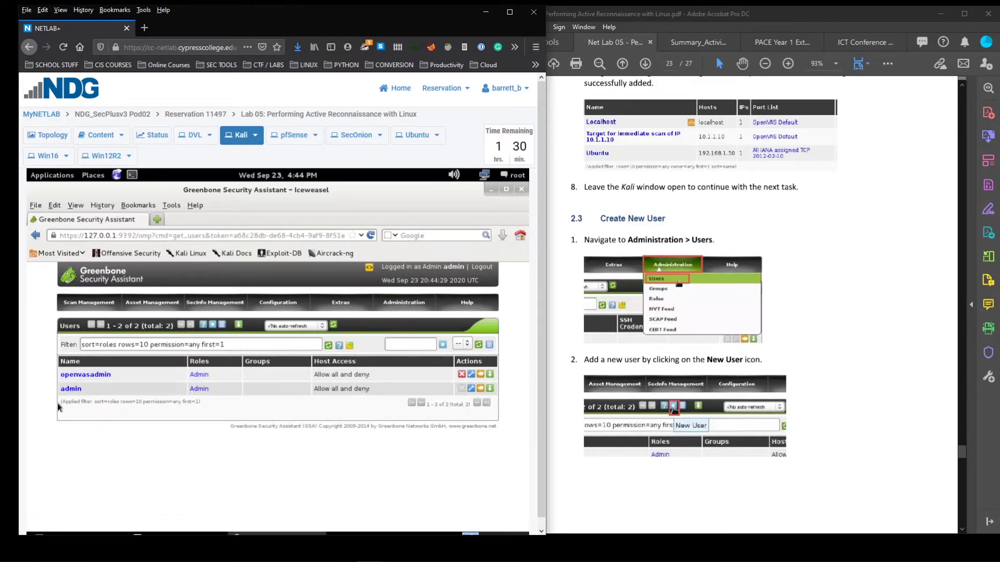
{"action": "scroll", "coordinate": [856, 367], "scroll_direction": "down", "scroll_amount": 4}
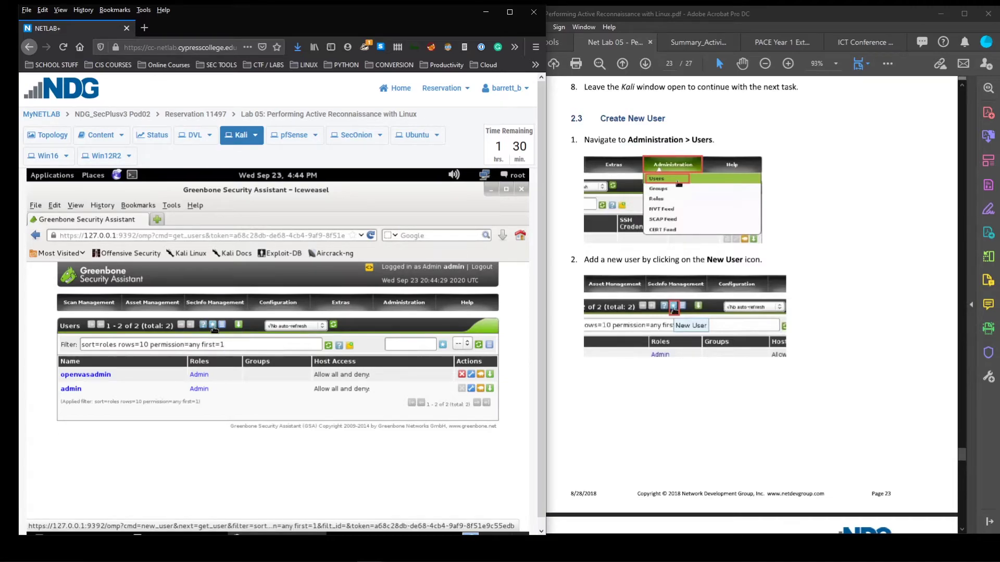
{"action": "left_click", "coordinate": [212, 326]}
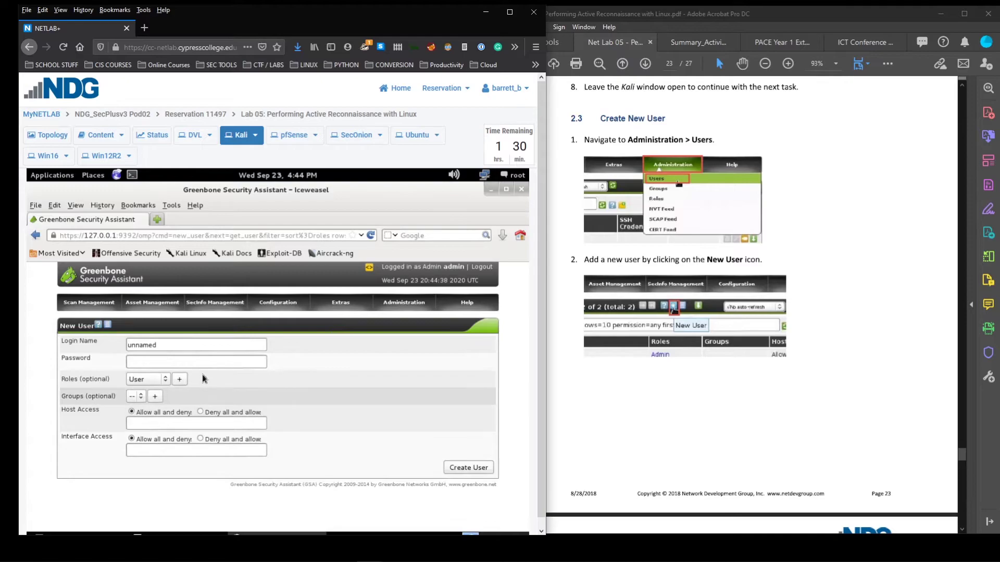
{"action": "scroll", "coordinate": [768, 400], "scroll_direction": "down", "scroll_amount": 4}
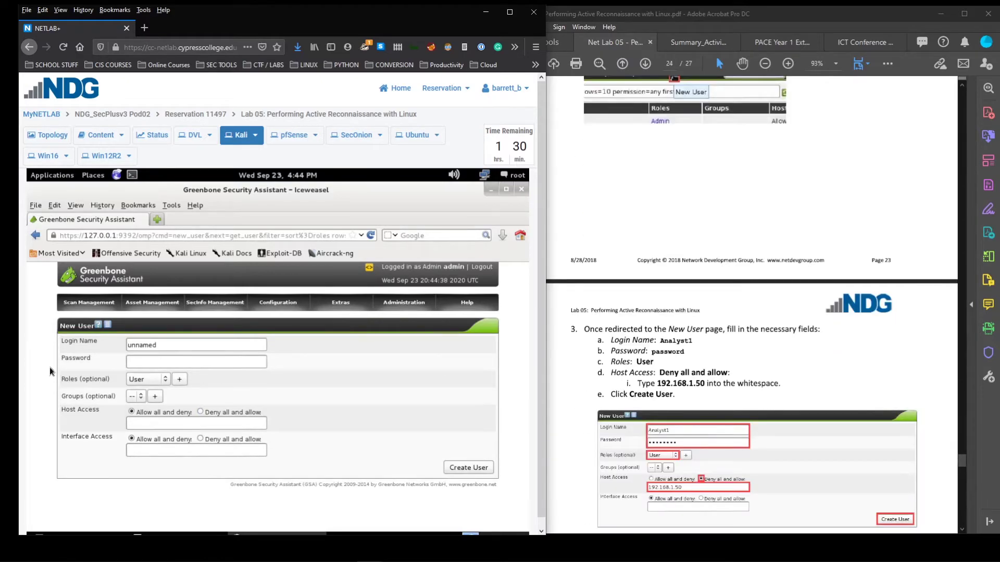
{"action": "left_click_drag", "start_coordinate": [183, 347], "coordinate": [43, 345]}
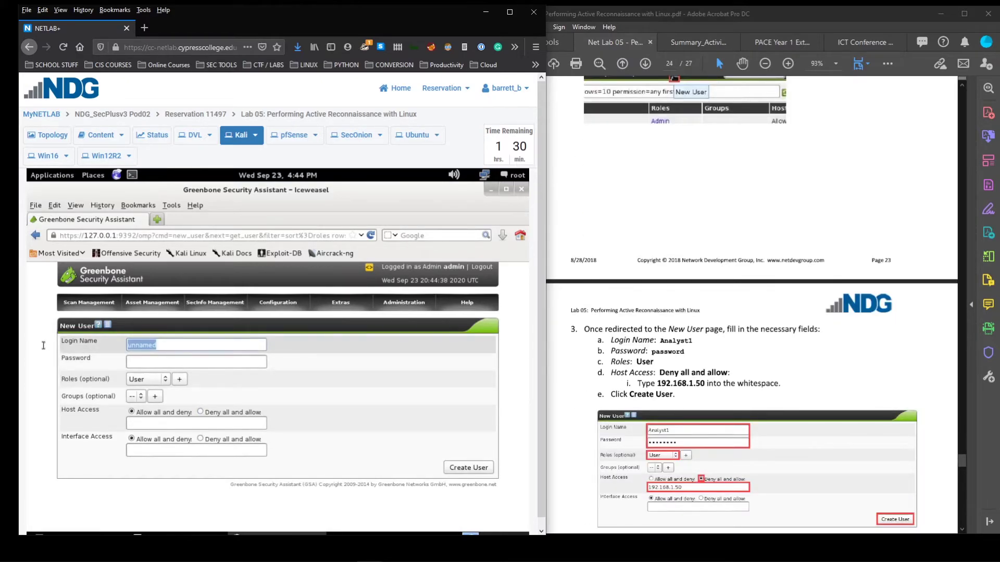
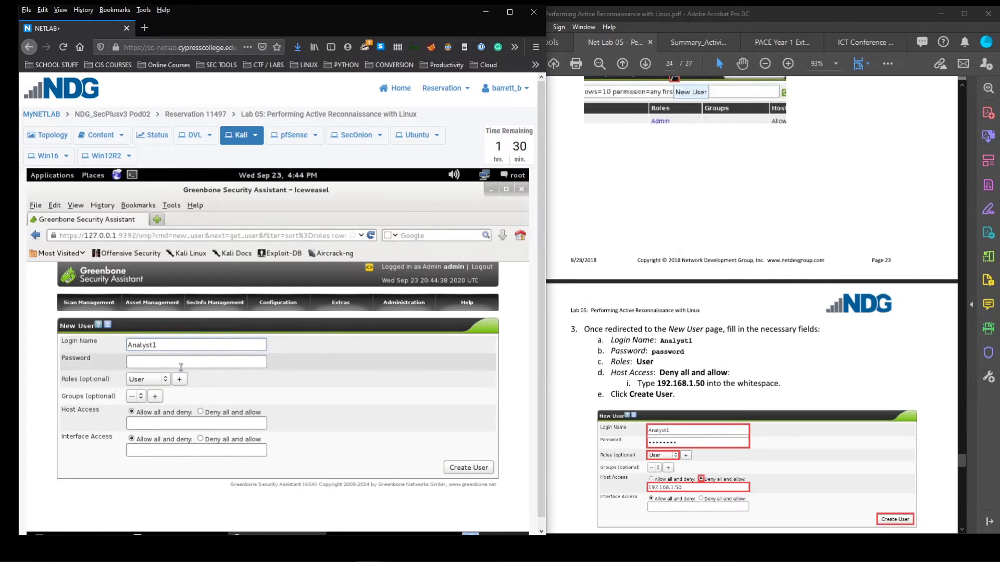
{"action": "left_click", "coordinate": [163, 364]}
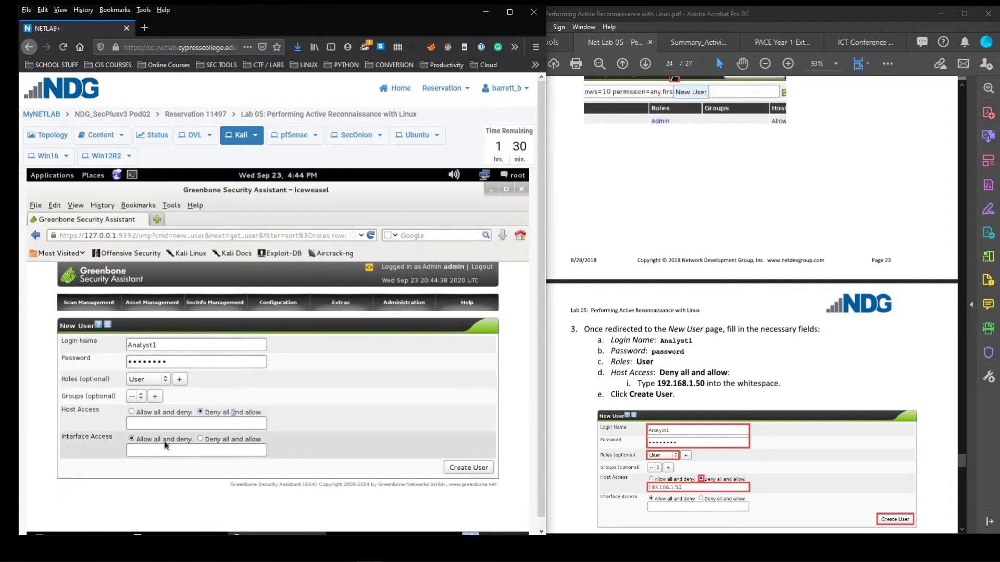
Restrict host access to deny all except 192.168.1.50 and create the Analyst1 user
{"action": "left_click", "coordinate": [177, 450]}
{"action": "left_click_drag", "start_coordinate": [200, 450], "coordinate": [128, 450]}
{"action": "key", "text": "ctrl+c"}
{"action": "key", "text": "BackSpace"}
{"action": "left_click", "coordinate": [163, 422]}
{"action": "key", "text": "ctrl+v"}
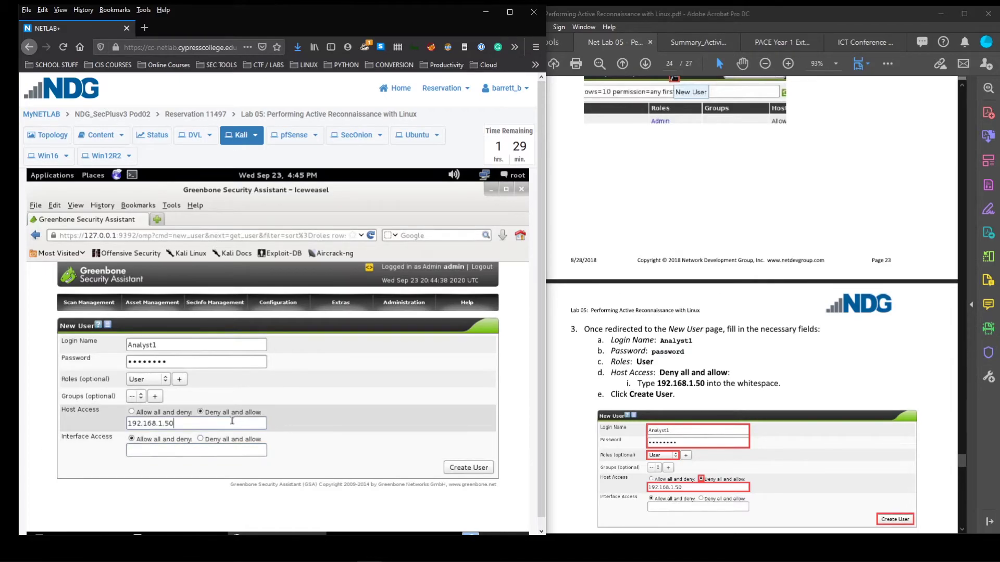
{"action": "left_click_drag", "start_coordinate": [232, 422], "coordinate": [94, 423]}
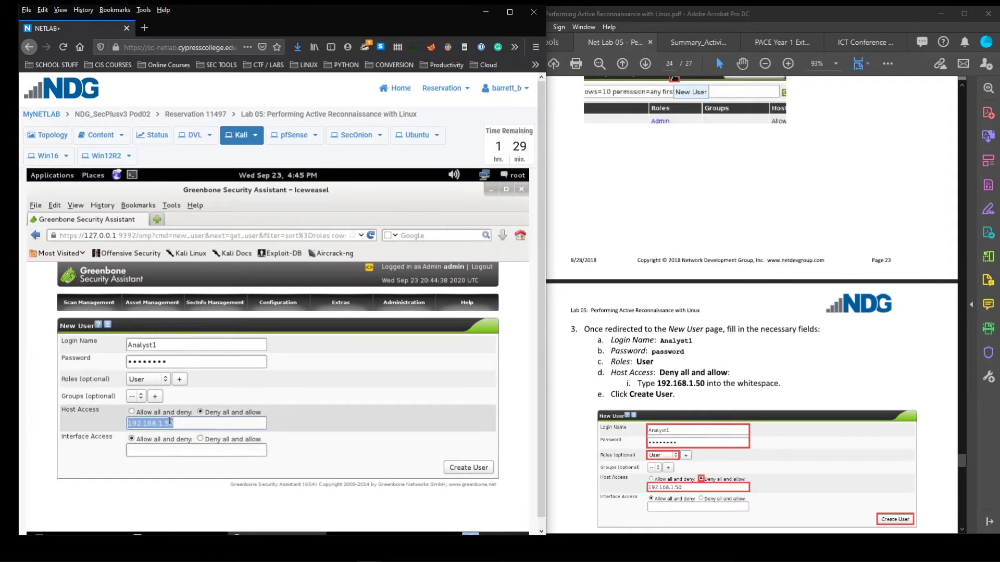
{"action": "scroll", "coordinate": [752, 312], "scroll_direction": "down", "scroll_amount": 3}
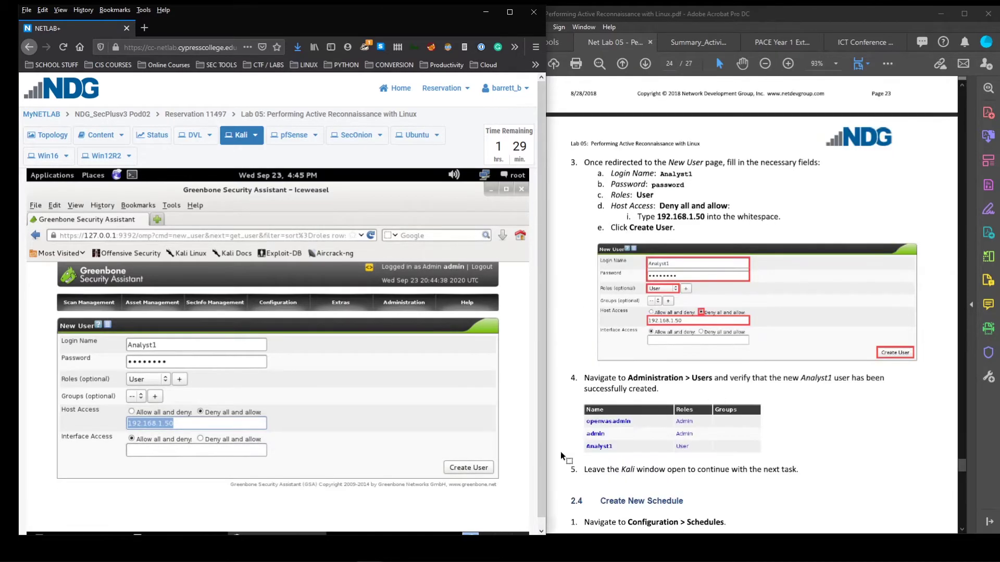
{"action": "left_click", "coordinate": [468, 467]}
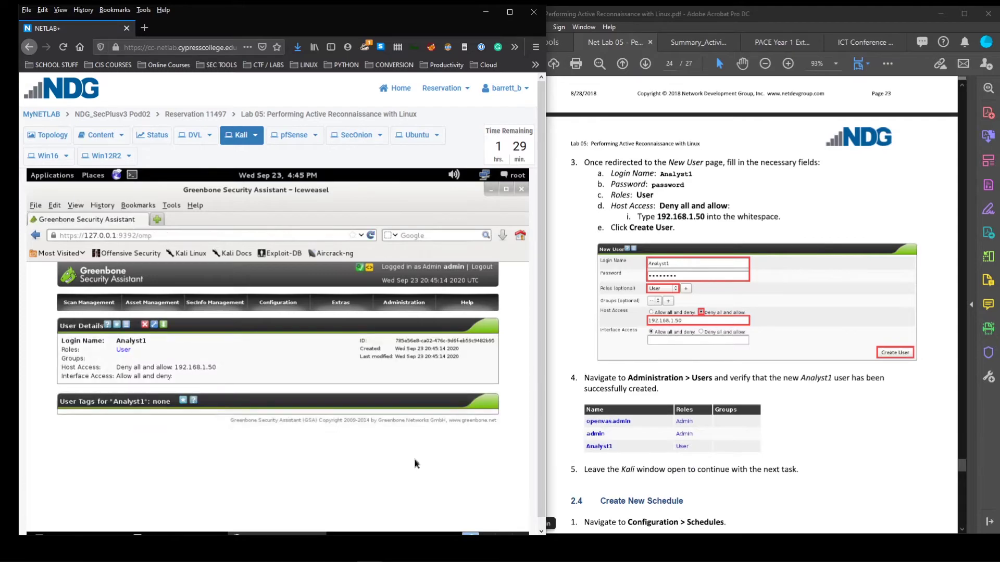
Check the Users list shows Analyst1 as User with access allowed only to 192.168.1.50
{"action": "mouse_move", "coordinate": [422, 306]}
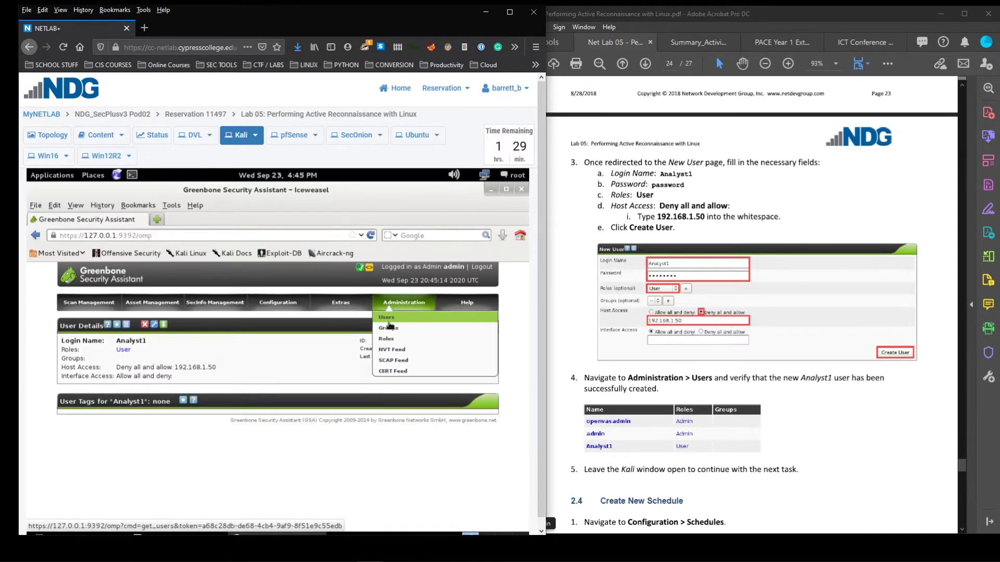
{"action": "left_click", "coordinate": [396, 319]}
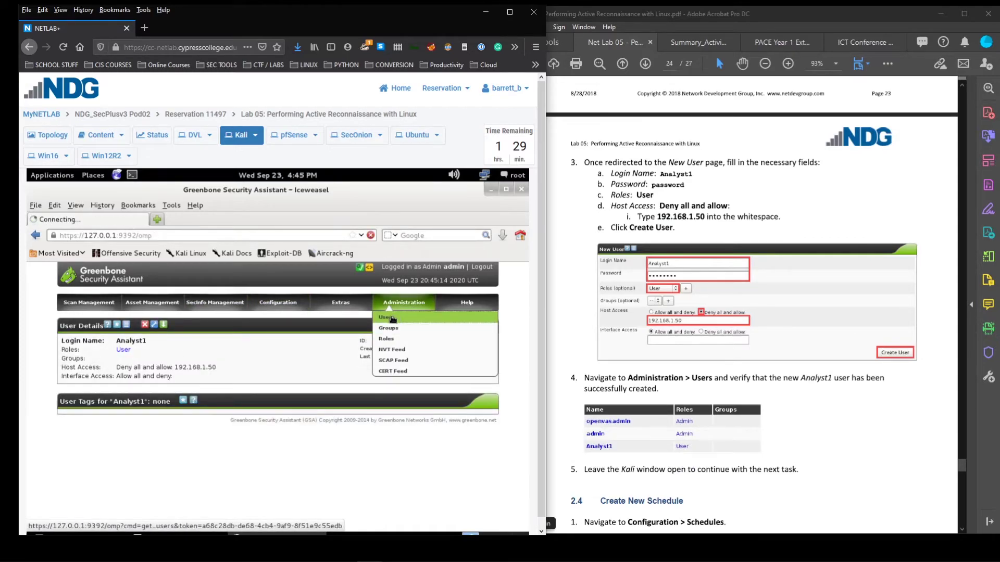
{"action": "left_click_drag", "start_coordinate": [178, 403], "coordinate": [51, 406]}
{"action": "left_click", "coordinate": [52, 405]}
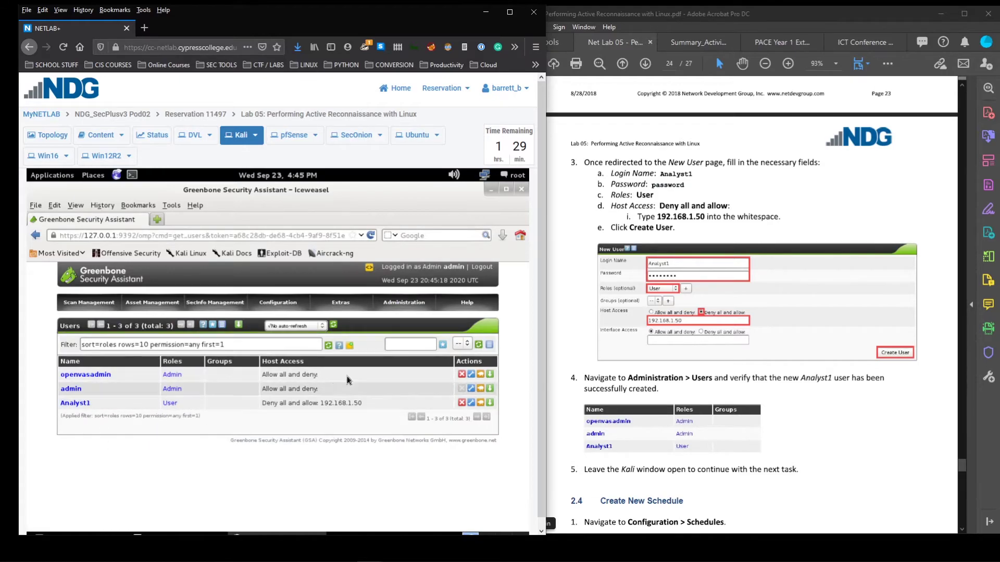
{"action": "triple_click", "coordinate": [292, 404]}
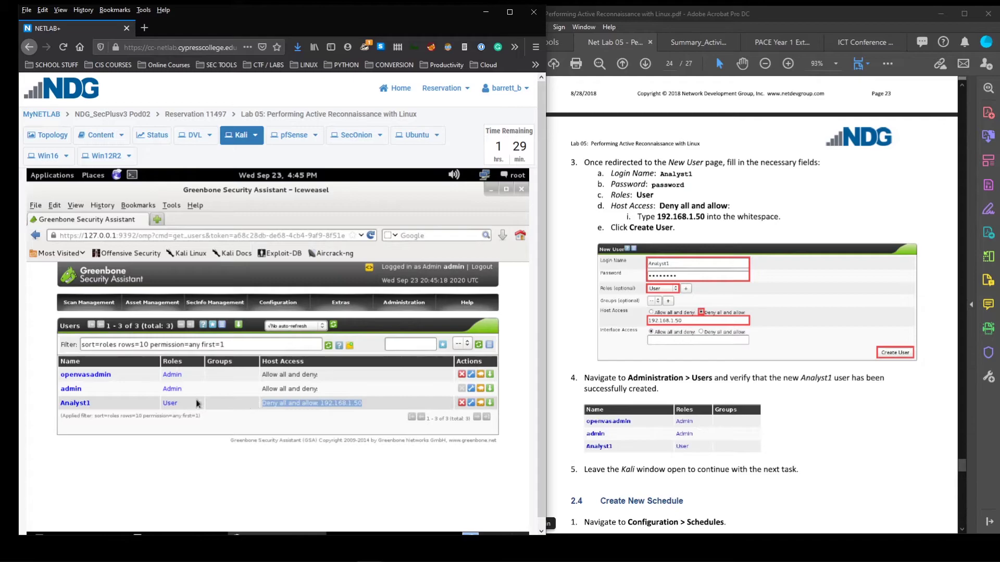
{"action": "left_click", "coordinate": [77, 396]}
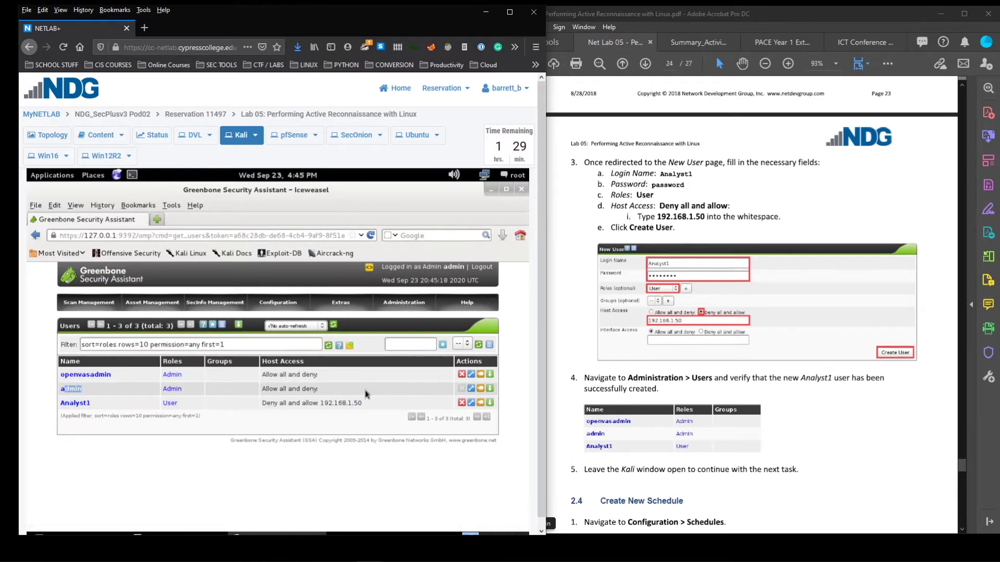
{"action": "left_click_drag", "start_coordinate": [339, 390], "coordinate": [258, 392]}
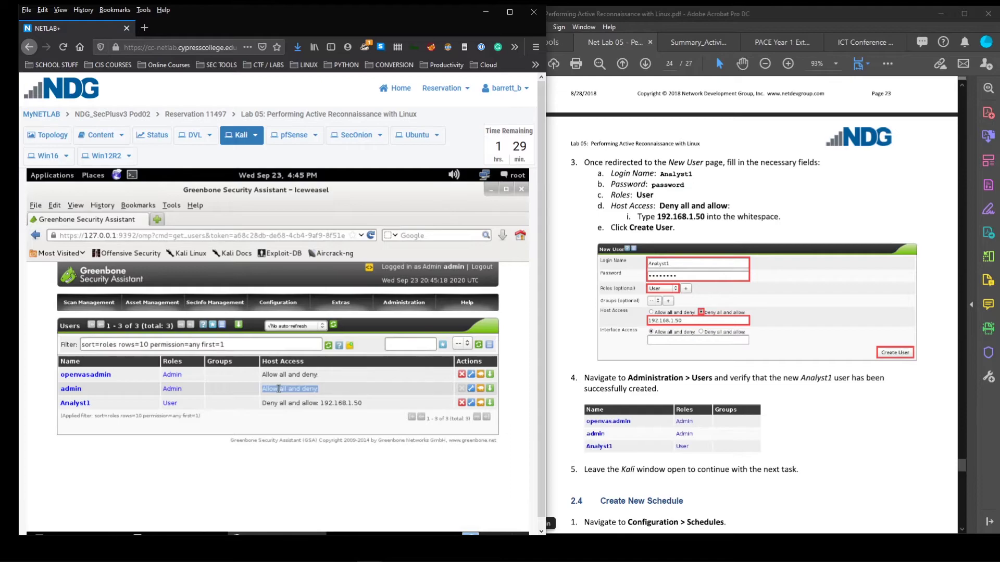
{"action": "left_click", "coordinate": [336, 399]}
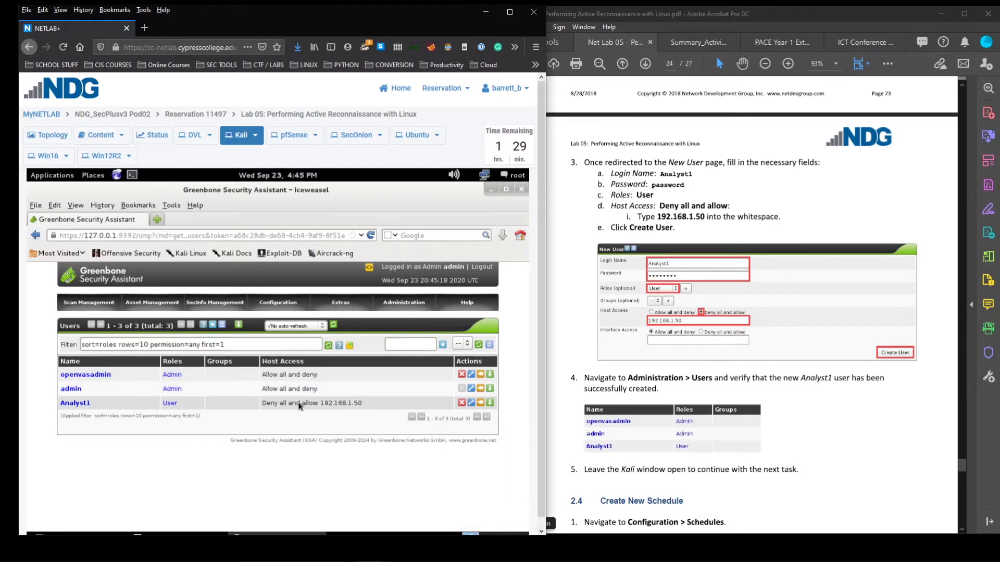
{"action": "left_click_drag", "start_coordinate": [259, 404], "coordinate": [374, 404]}
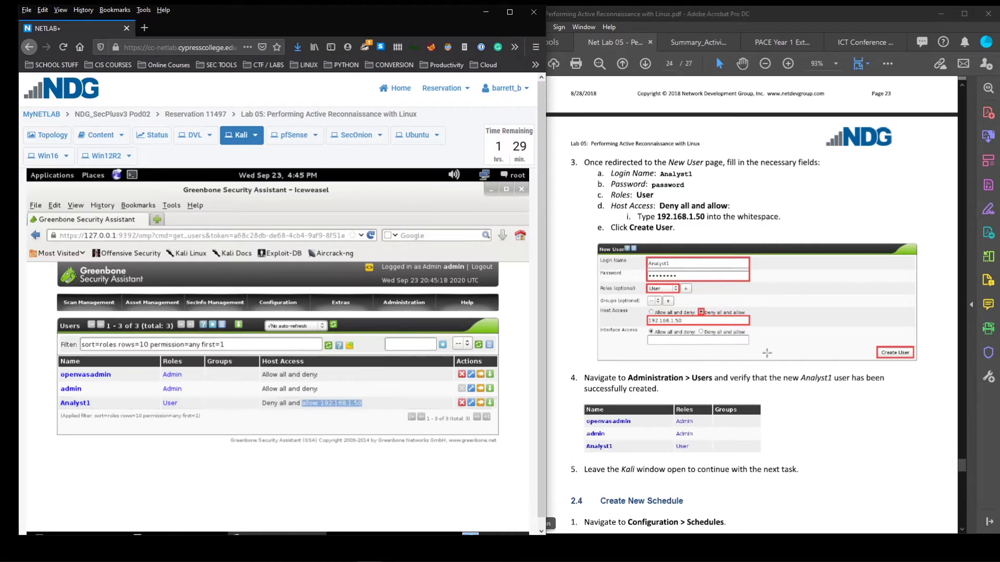
{"action": "scroll", "coordinate": [817, 354], "scroll_direction": "down", "scroll_amount": 5}
{"action": "scroll", "coordinate": [817, 354], "scroll_direction": "down", "scroll_amount": 2}
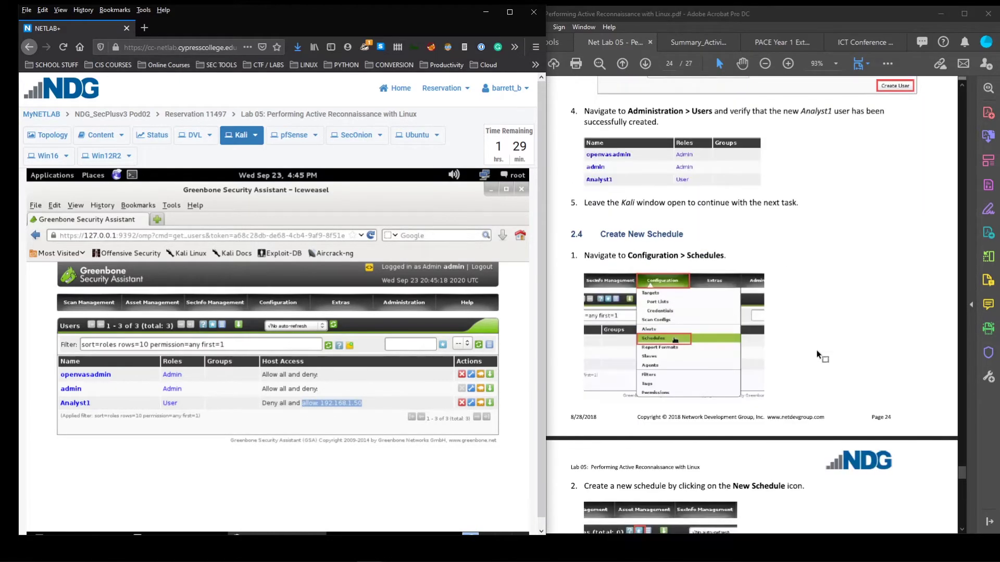
Start a new Greenbone schedule and name it 'Ubuntu Discovery'
{"action": "left_click", "coordinate": [328, 471]}
{"action": "mouse_move", "coordinate": [284, 305]}
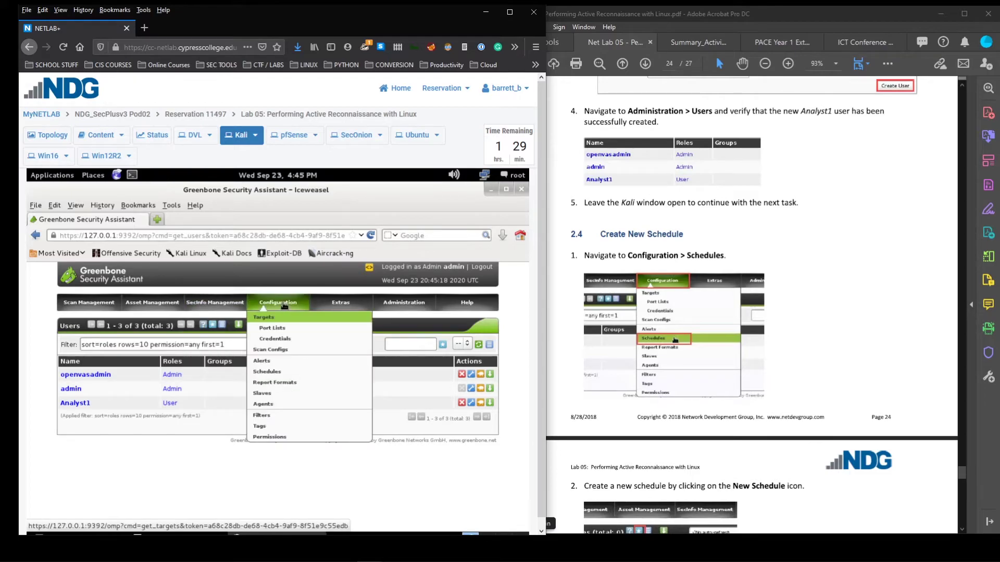
{"action": "left_click", "coordinate": [269, 376]}
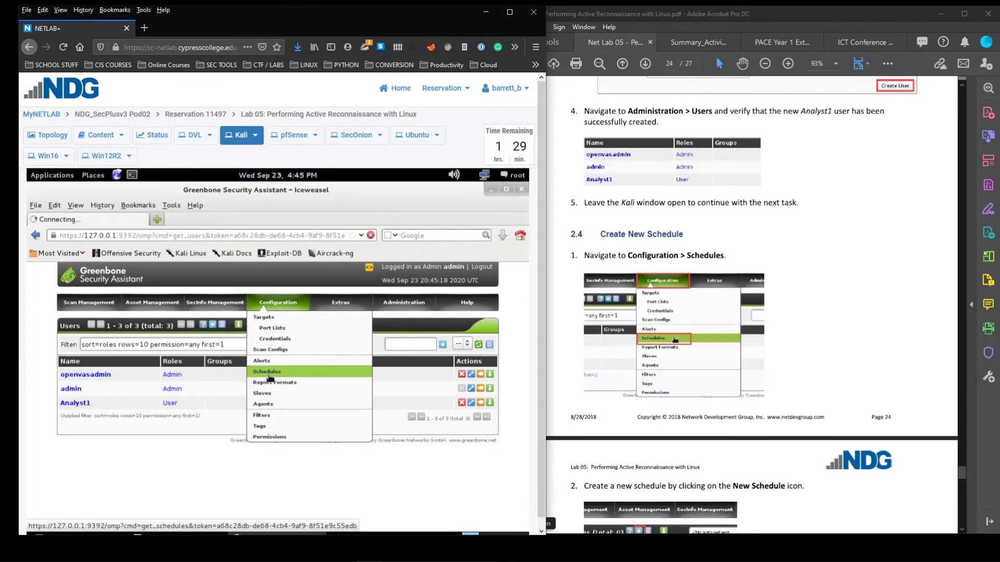
{"action": "scroll", "coordinate": [731, 324], "scroll_direction": "down", "scroll_amount": 7}
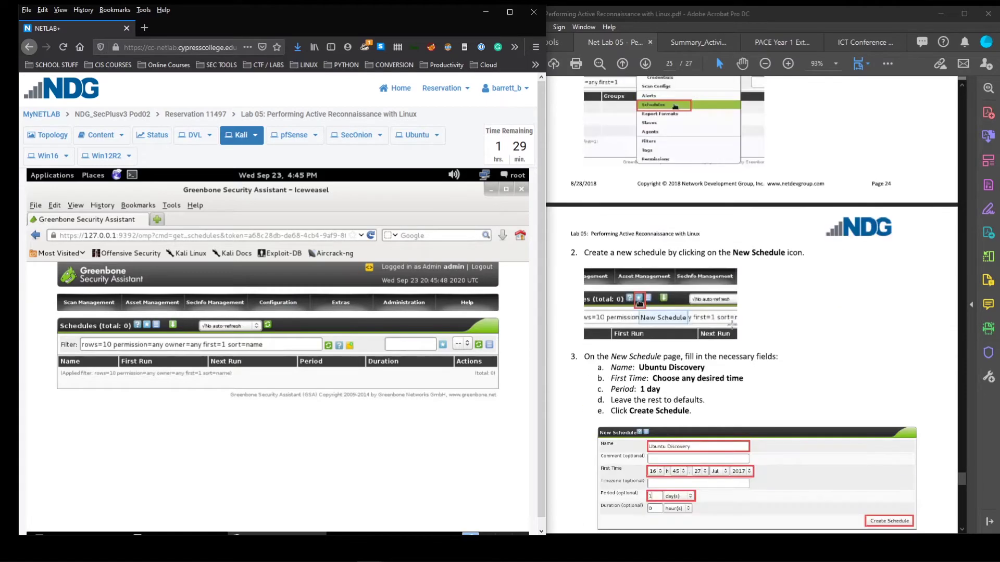
{"action": "left_click", "coordinate": [148, 326]}
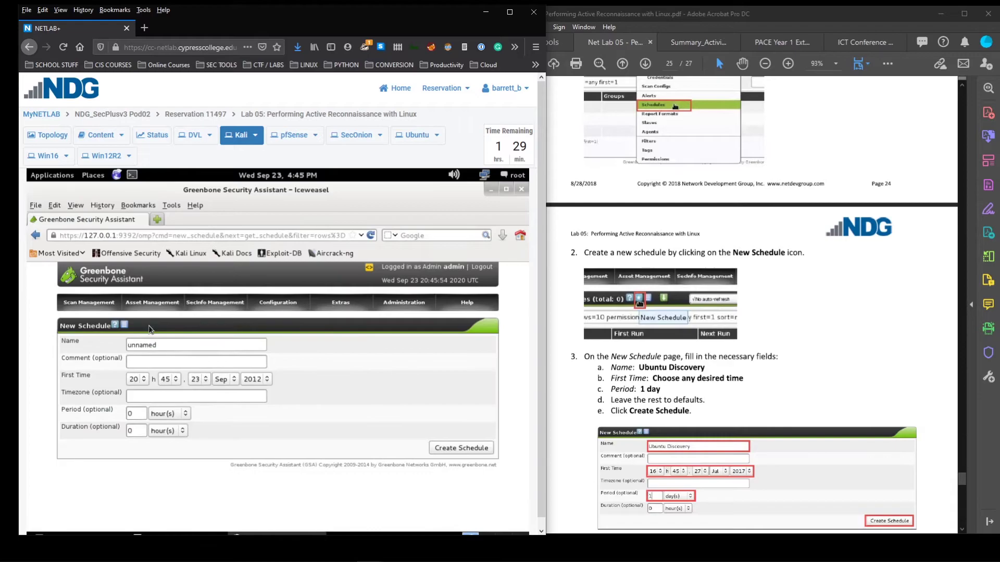
{"action": "scroll", "coordinate": [676, 339], "scroll_direction": "down", "scroll_amount": 5}
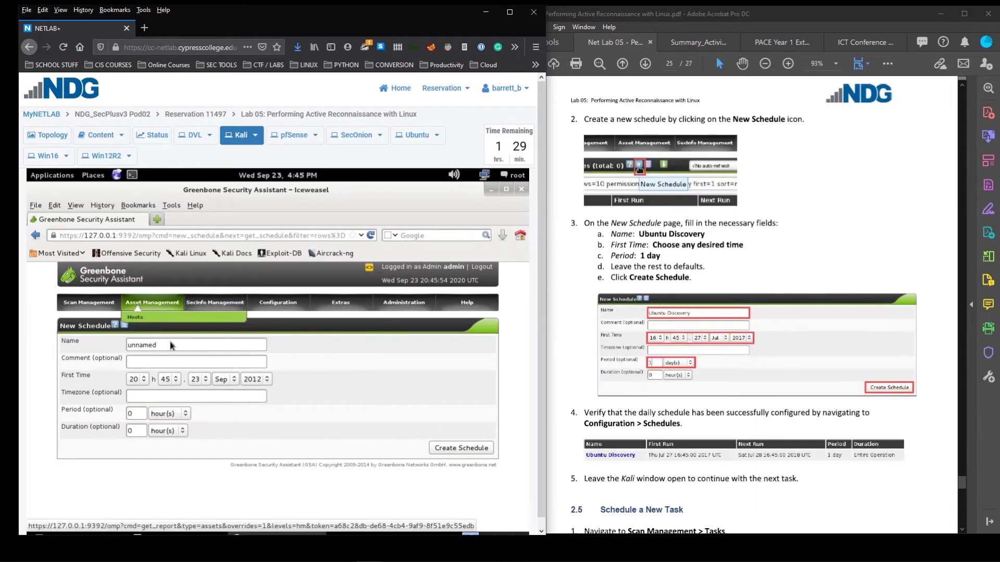
{"action": "left_click_drag", "start_coordinate": [171, 345], "coordinate": [98, 347]}
{"action": "type", "text": "Ubuntu Discovery"}
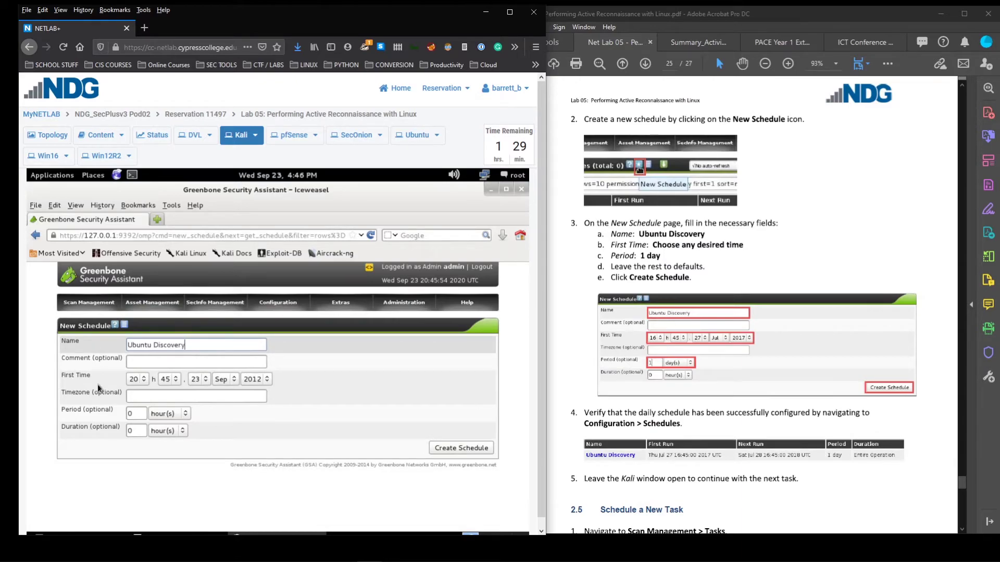
Set the first run hour to 16 and the period to 1 day, then create the schedule
{"action": "left_click", "coordinate": [139, 381]}
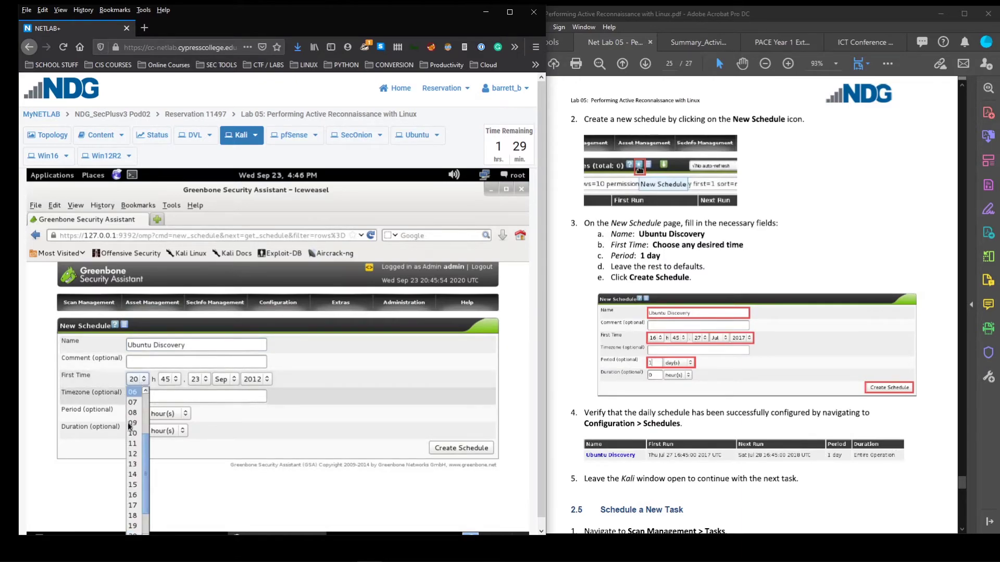
{"action": "left_click", "coordinate": [134, 495]}
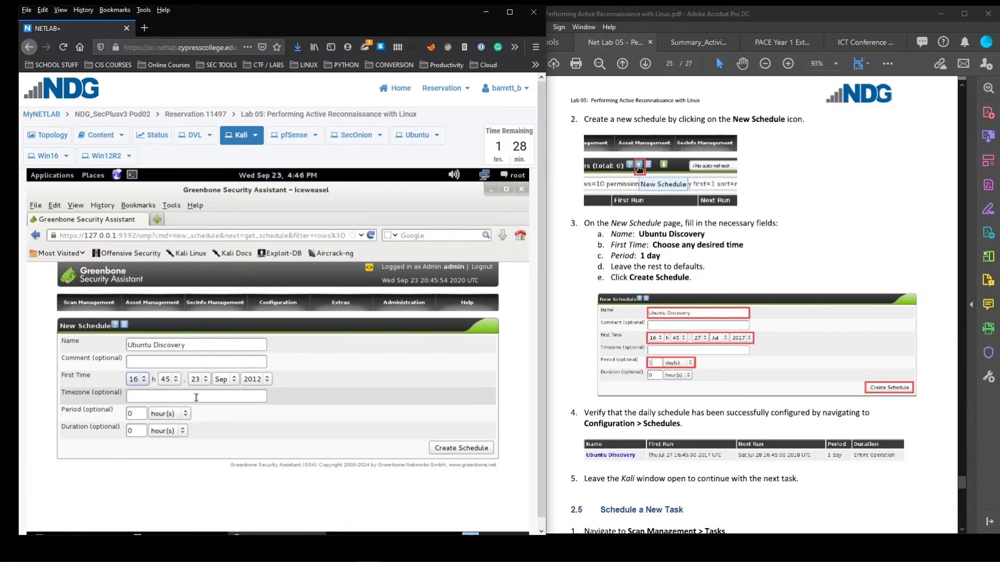
{"action": "double_click", "coordinate": [133, 416]}
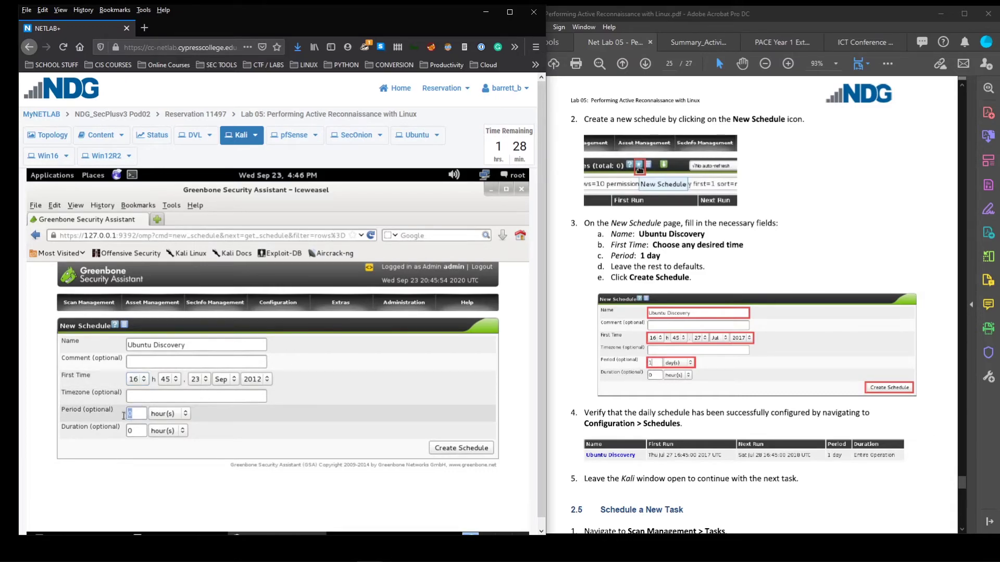
{"action": "type", "text": "1"}
{"action": "left_click", "coordinate": [174, 415]}
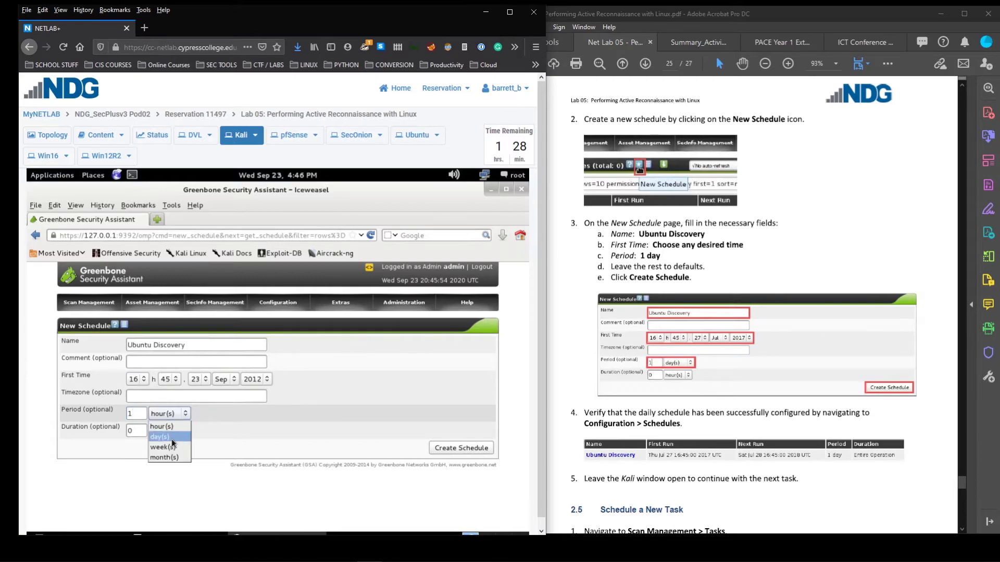
{"action": "left_click", "coordinate": [160, 437]}
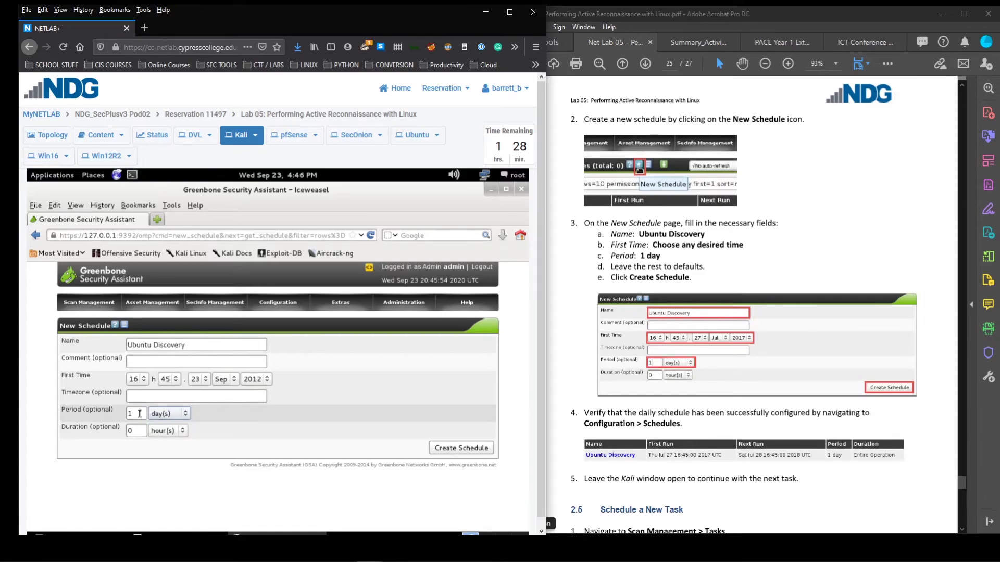
{"action": "left_click_drag", "start_coordinate": [133, 413], "coordinate": [103, 414]}
{"action": "left_click", "coordinate": [461, 448]}
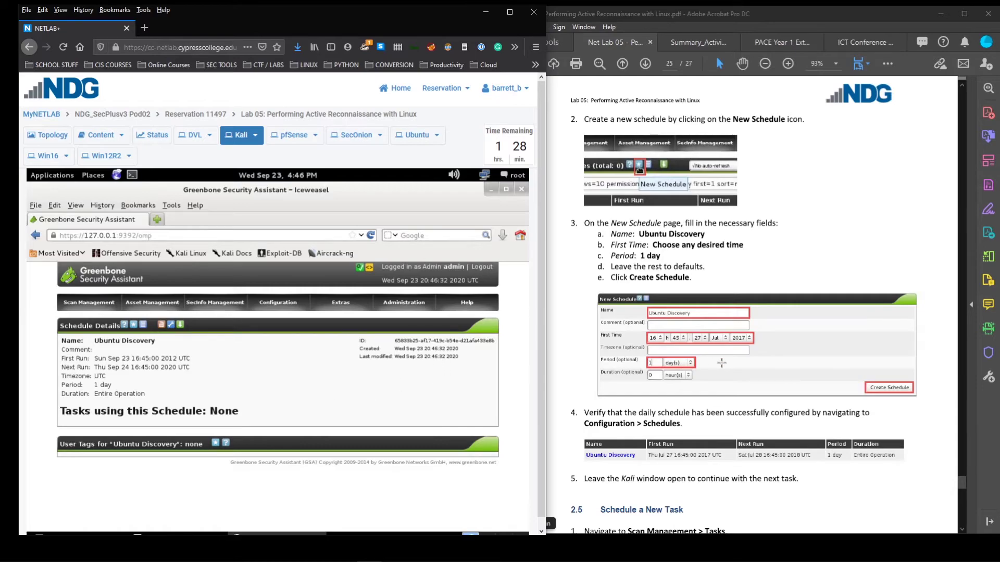
Show Configuration > Schedules and confirm Ubuntu Discovery is listed with a 1 day period
{"action": "scroll", "coordinate": [722, 363], "scroll_direction": "down", "scroll_amount": 2}
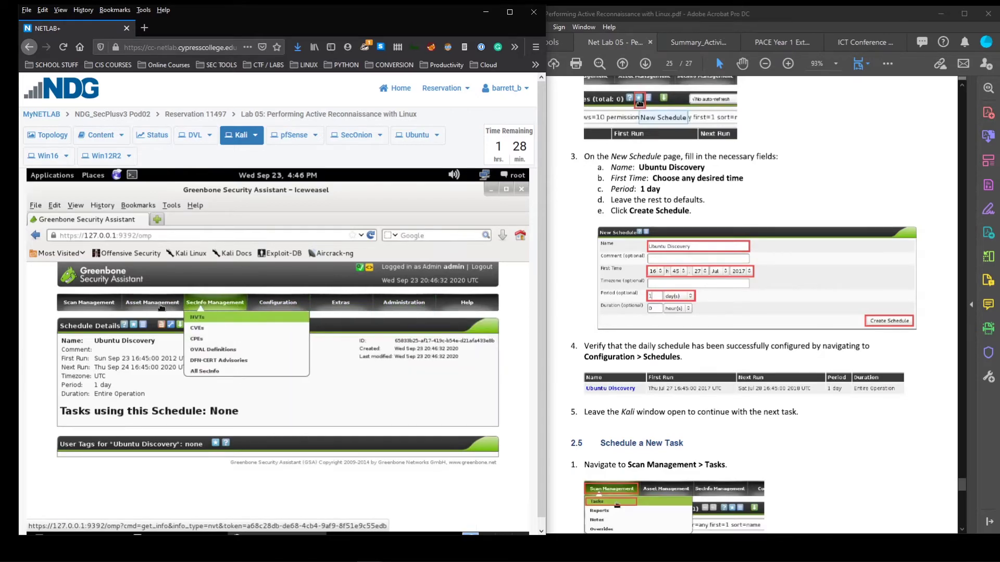
{"action": "mouse_move", "coordinate": [274, 301]}
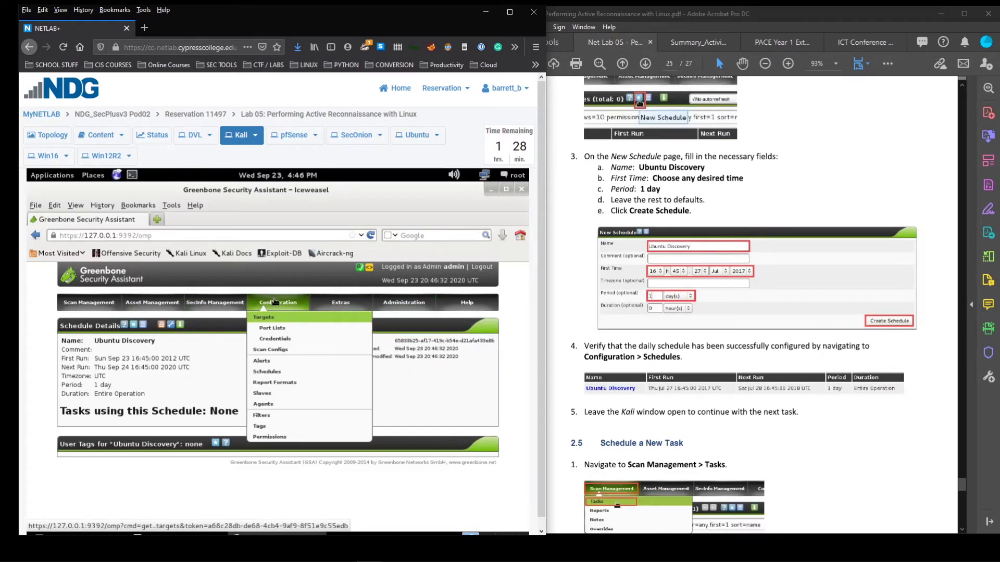
{"action": "left_click", "coordinate": [270, 375]}
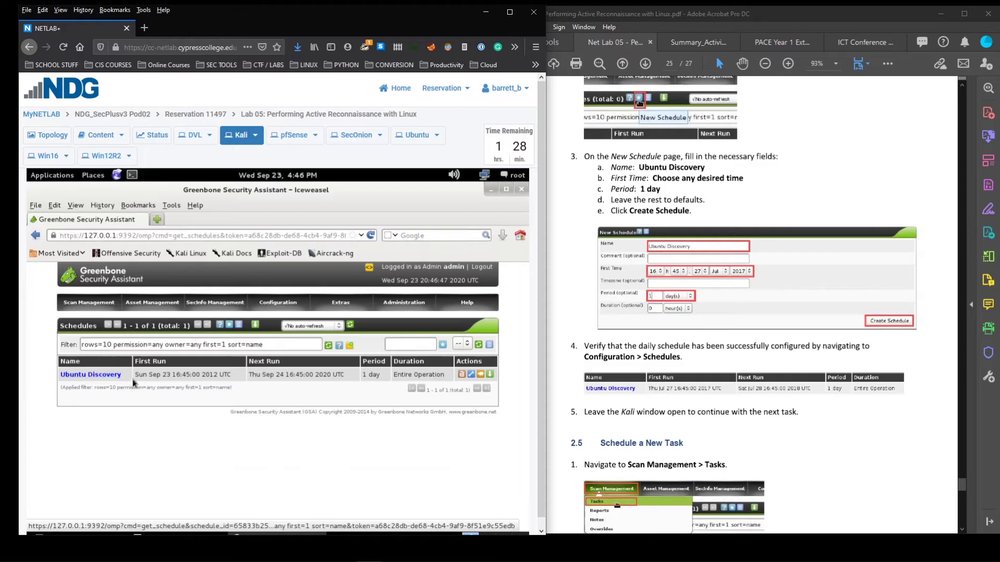
{"action": "scroll", "coordinate": [746, 373], "scroll_direction": "down", "scroll_amount": 3}
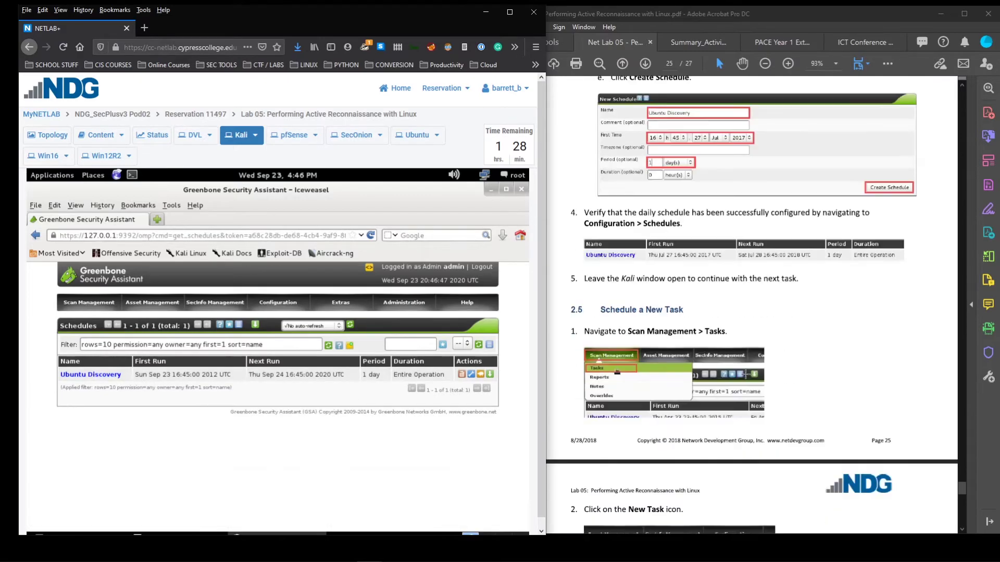
{"action": "scroll", "coordinate": [747, 370], "scroll_direction": "down", "scroll_amount": 4}
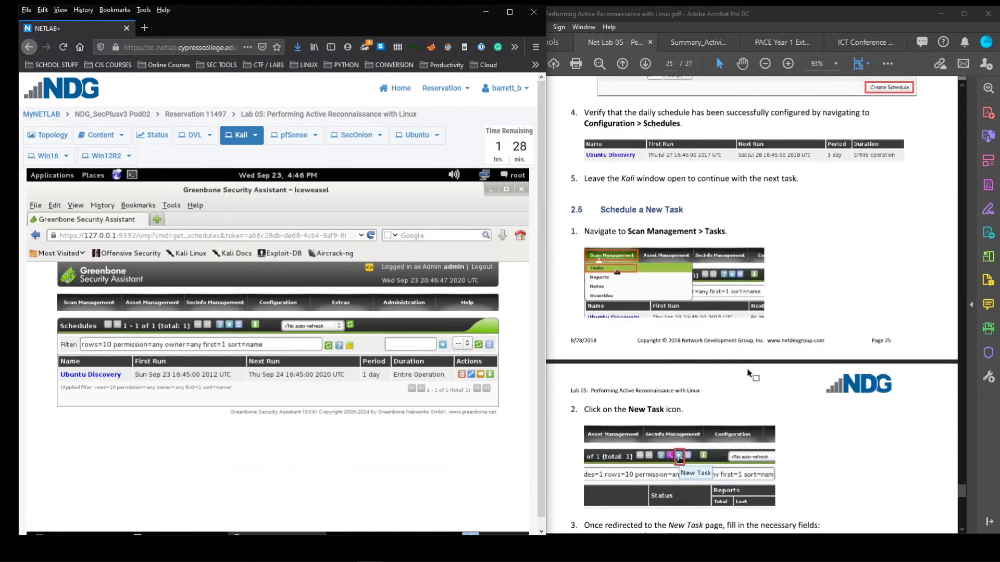
{"action": "scroll", "coordinate": [747, 371], "scroll_direction": "up", "scroll_amount": 2}
Start a new scan task from the Tasks list and enter its name
{"action": "mouse_move", "coordinate": [82, 306]}
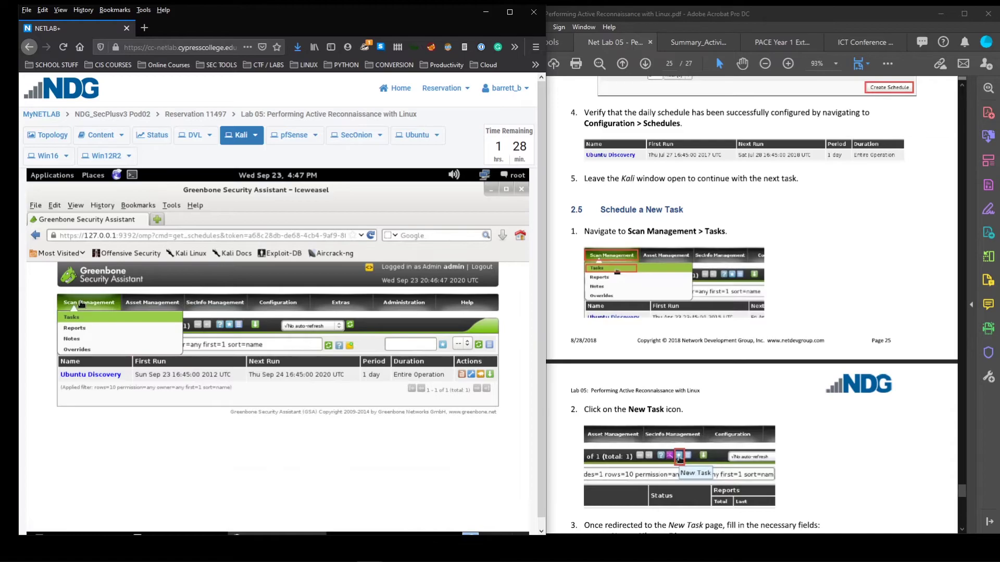
{"action": "left_click", "coordinate": [79, 319]}
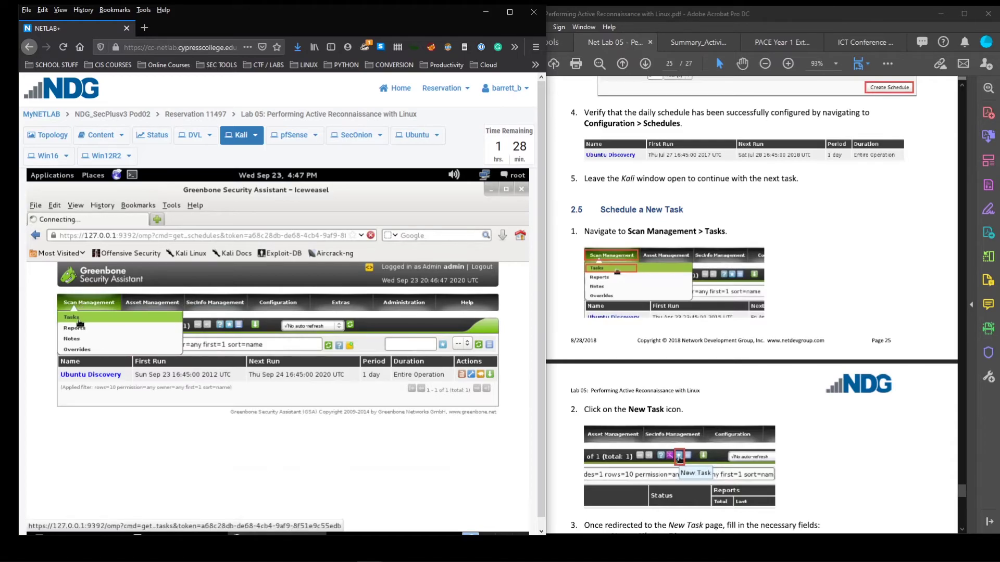
{"action": "scroll", "coordinate": [802, 372], "scroll_direction": "down", "scroll_amount": 3}
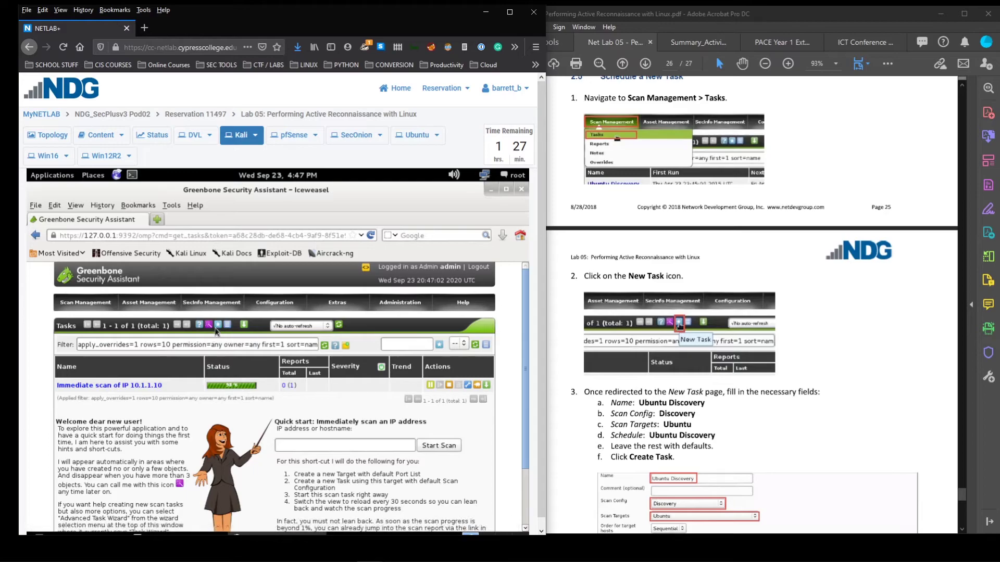
{"action": "left_click", "coordinate": [218, 325]}
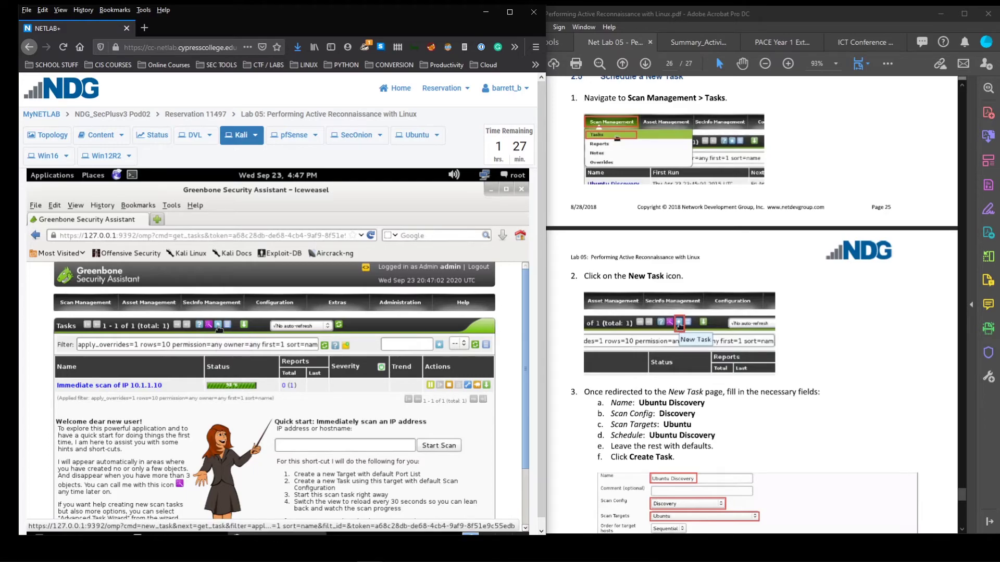
{"action": "scroll", "coordinate": [349, 352], "scroll_direction": "down", "scroll_amount": 2}
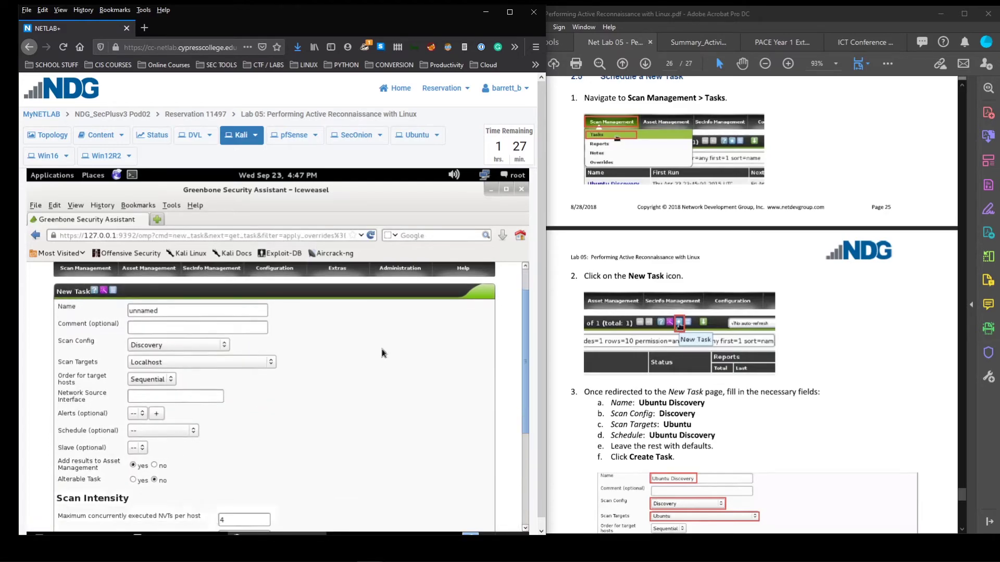
{"action": "scroll", "coordinate": [676, 312], "scroll_direction": "down", "scroll_amount": 1}
{"action": "left_click_drag", "start_coordinate": [225, 292], "coordinate": [52, 273]}
{"action": "type", "text": "B"}
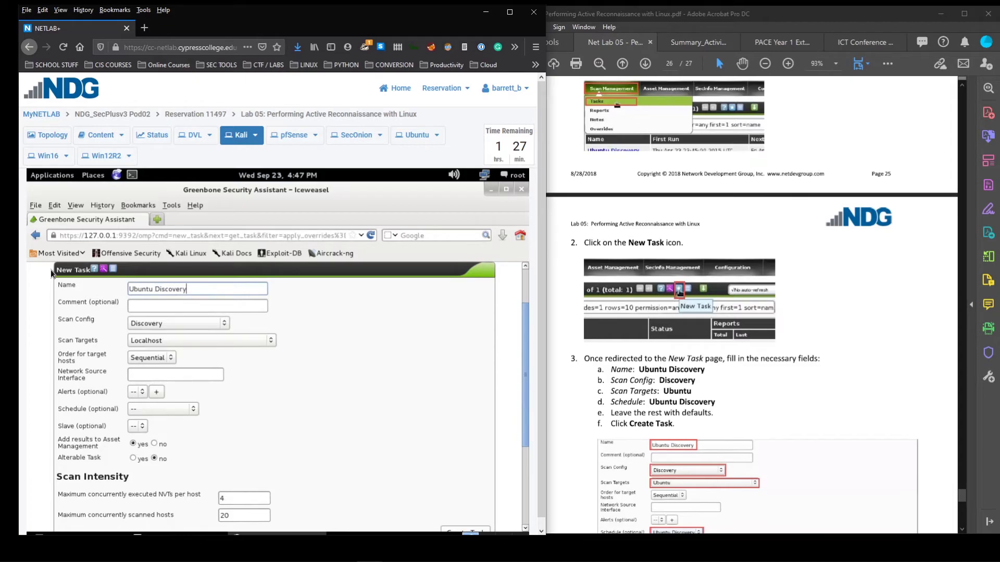
Choose Discovery as the scan config and Ubuntu as the scan target
{"action": "left_click", "coordinate": [219, 323]}
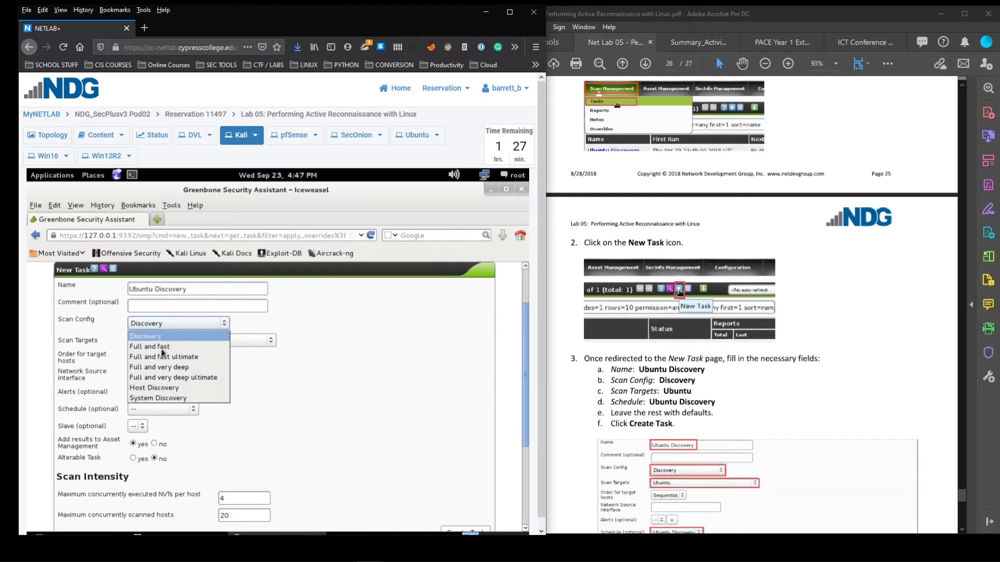
{"action": "left_click", "coordinate": [155, 337]}
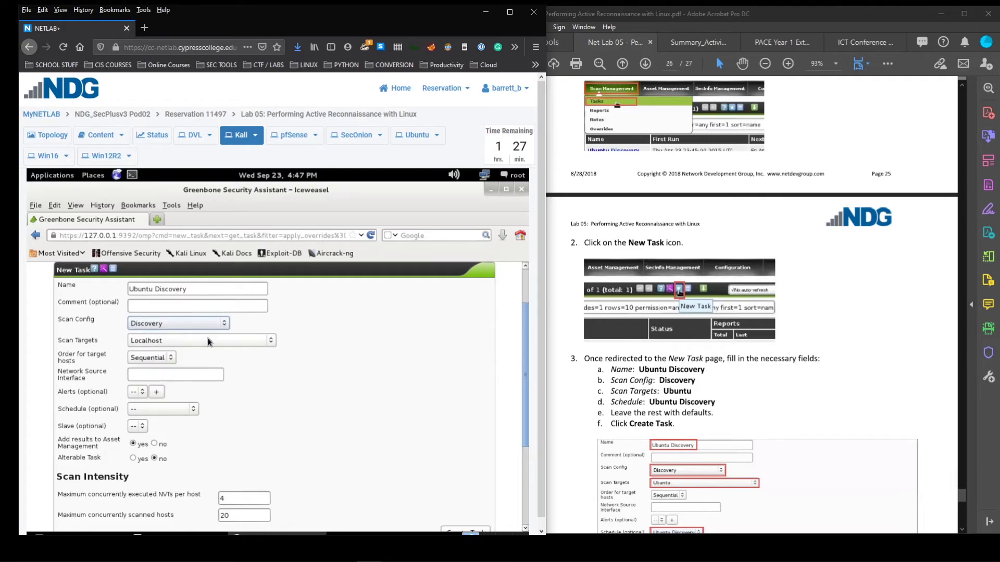
{"action": "left_click", "coordinate": [208, 342]}
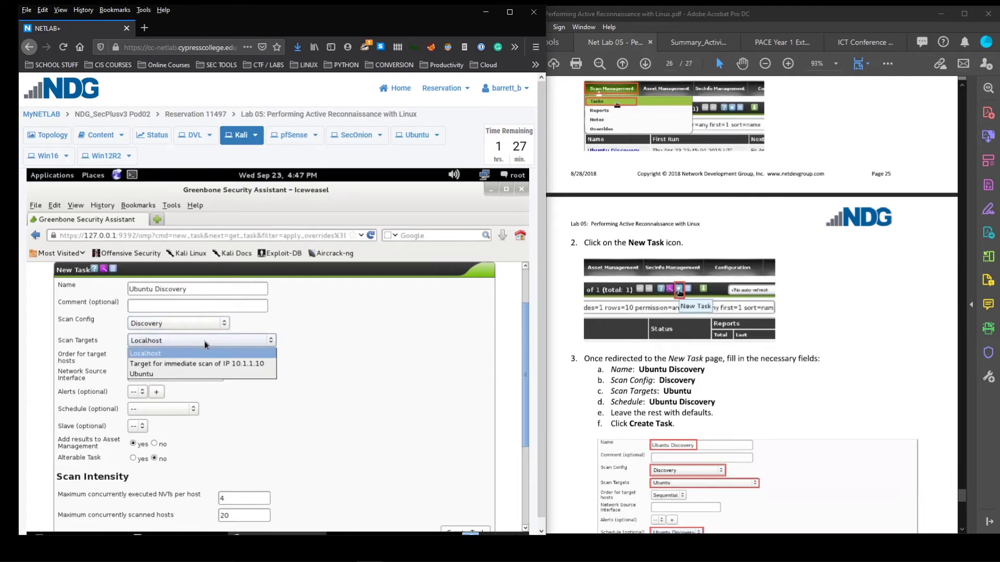
{"action": "left_click", "coordinate": [151, 375]}
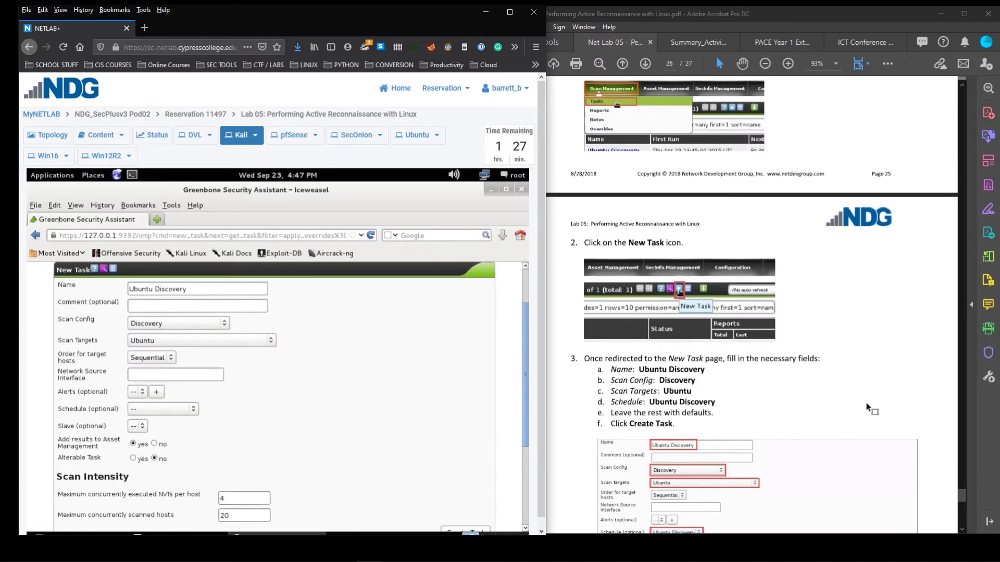
Attach the Ubuntu Discovery schedule and create the task
{"action": "scroll", "coordinate": [866, 406], "scroll_direction": "down", "scroll_amount": 3}
{"action": "scroll", "coordinate": [265, 387], "scroll_direction": "down", "scroll_amount": 1}
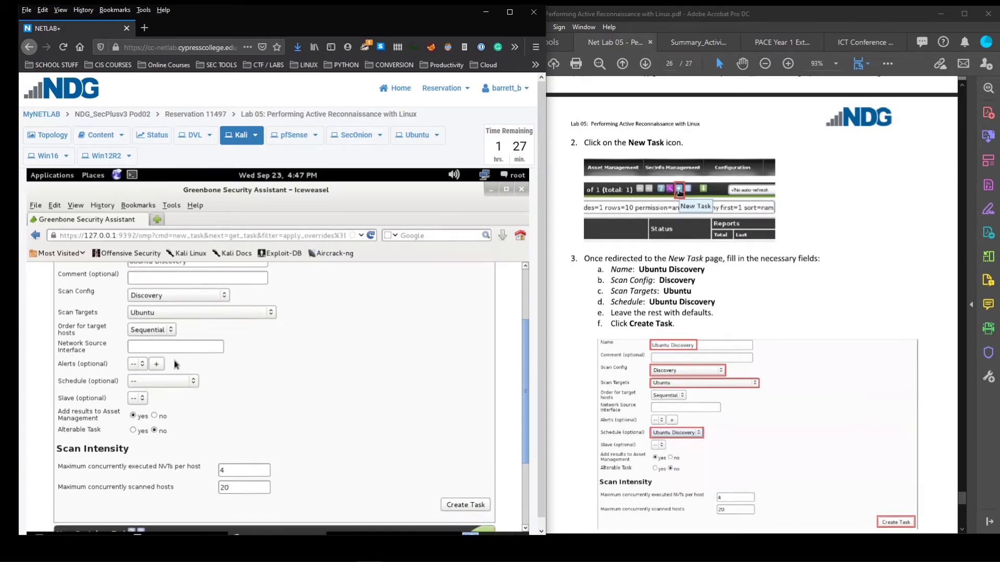
{"action": "left_click", "coordinate": [186, 382]}
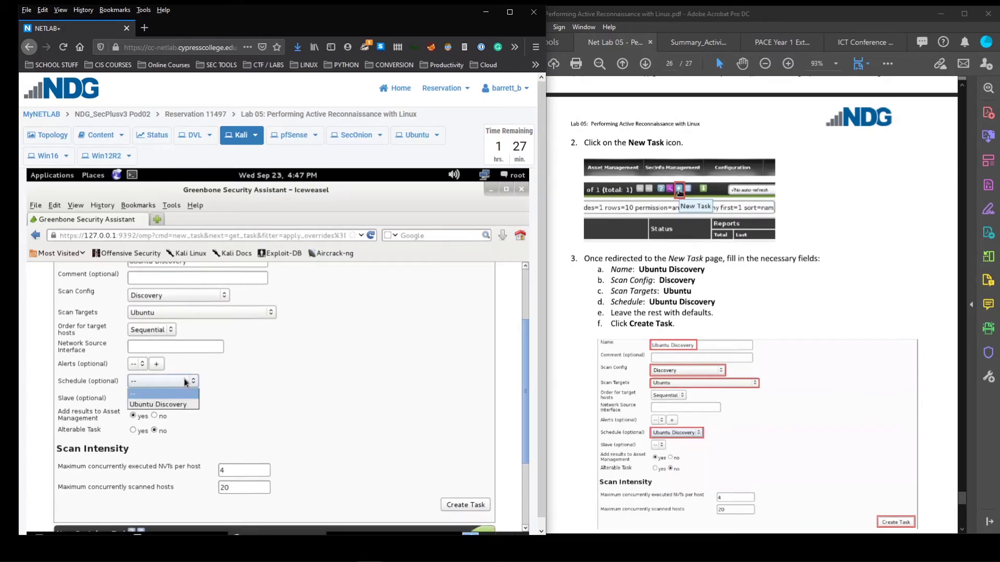
{"action": "left_click", "coordinate": [174, 404]}
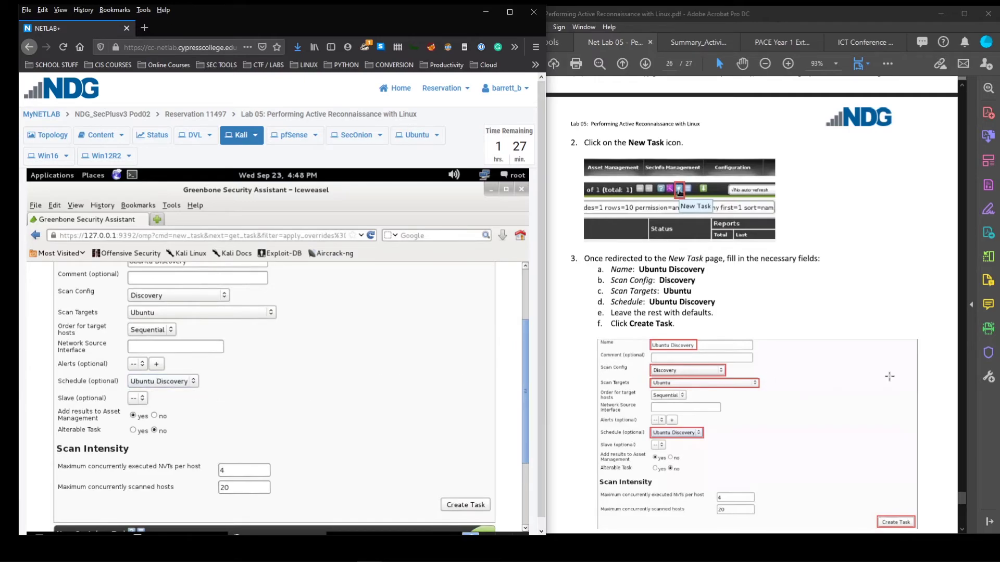
{"action": "scroll", "coordinate": [794, 385], "scroll_direction": "down", "scroll_amount": 3}
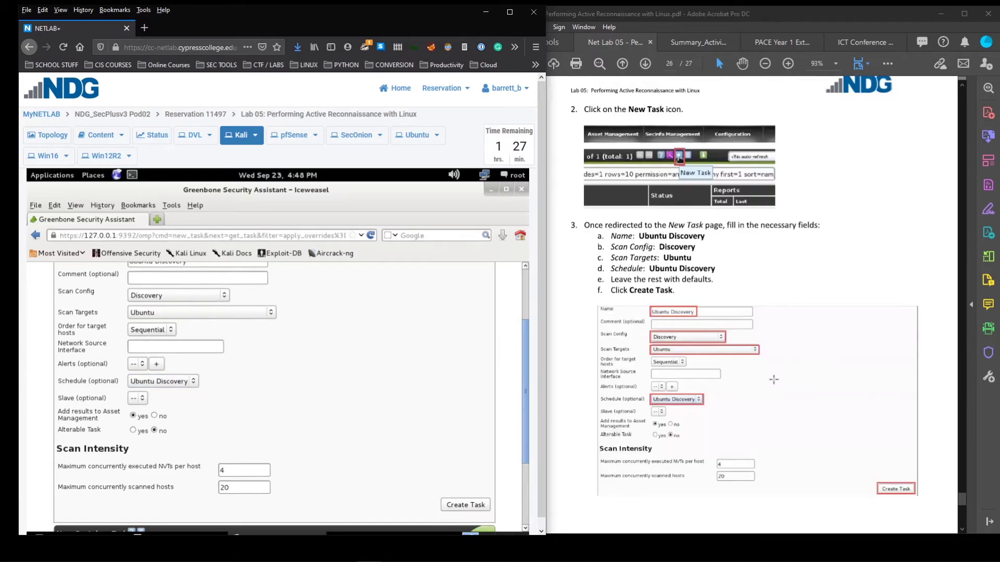
{"action": "left_click", "coordinate": [470, 505]}
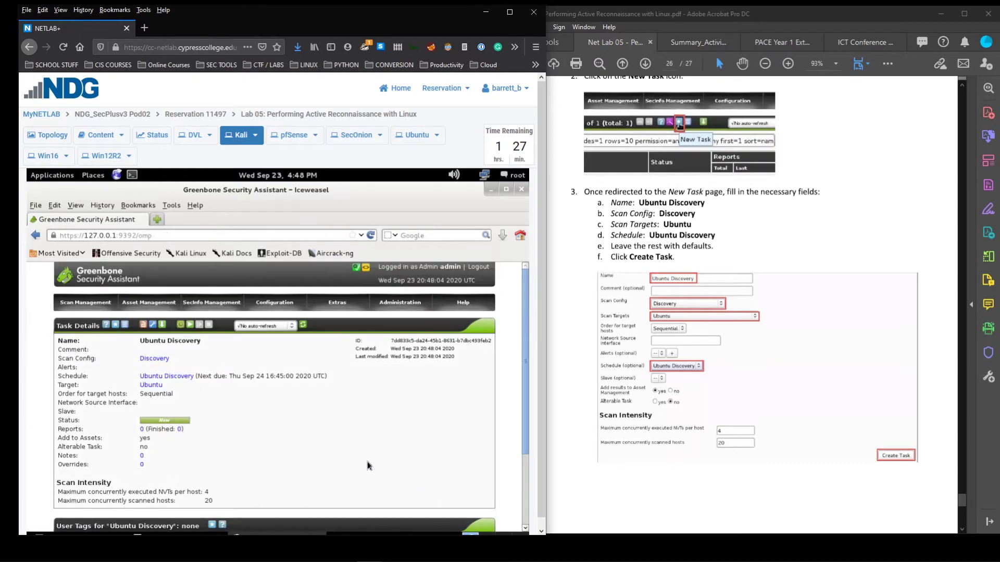
{"action": "scroll", "coordinate": [831, 391], "scroll_direction": "down", "scroll_amount": 8}
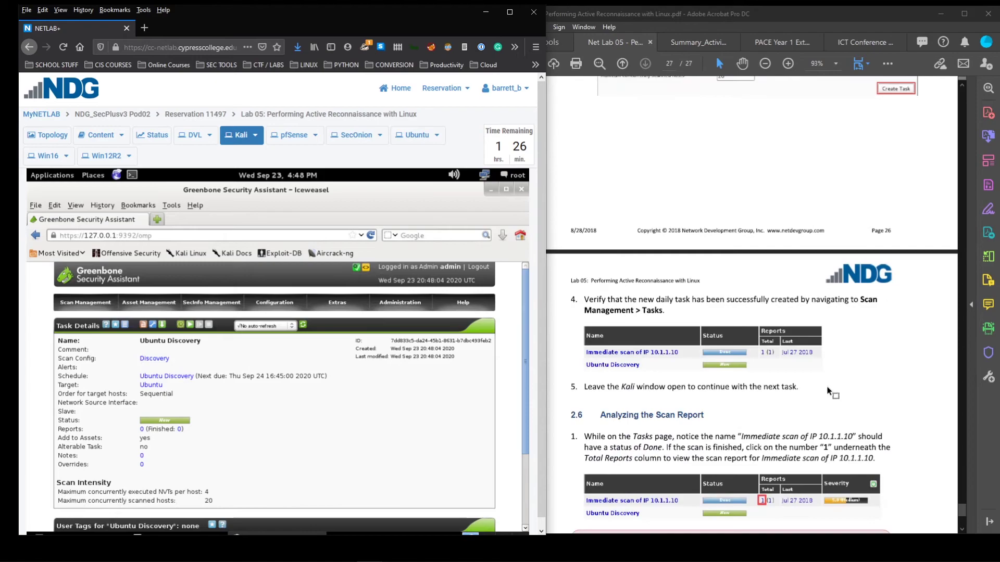
Return to the Tasks list and open the Total reports for Immediate scan of IP 10.1.1.10
{"action": "left_click", "coordinate": [100, 282]}
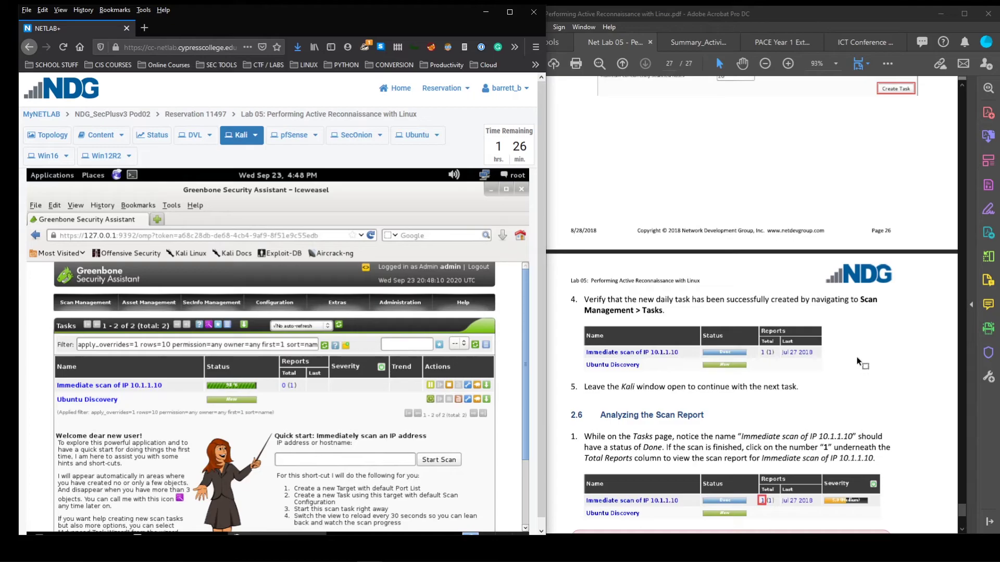
{"action": "scroll", "coordinate": [858, 361], "scroll_direction": "down", "scroll_amount": 3}
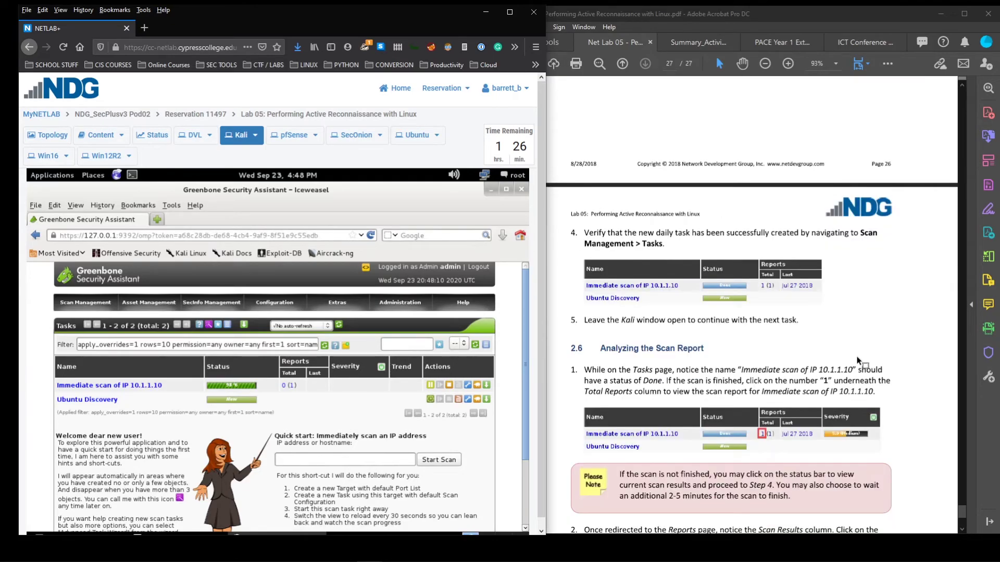
{"action": "scroll", "coordinate": [858, 361], "scroll_direction": "down", "scroll_amount": 3}
{"action": "scroll", "coordinate": [257, 408], "scroll_direction": "down", "scroll_amount": 1}
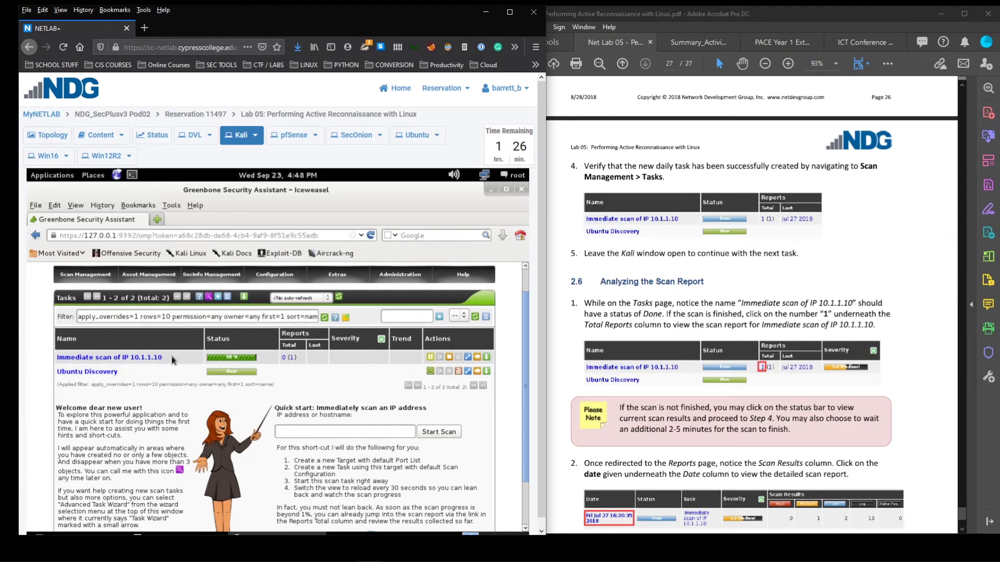
{"action": "scroll", "coordinate": [324, 377], "scroll_direction": "up", "scroll_amount": 1}
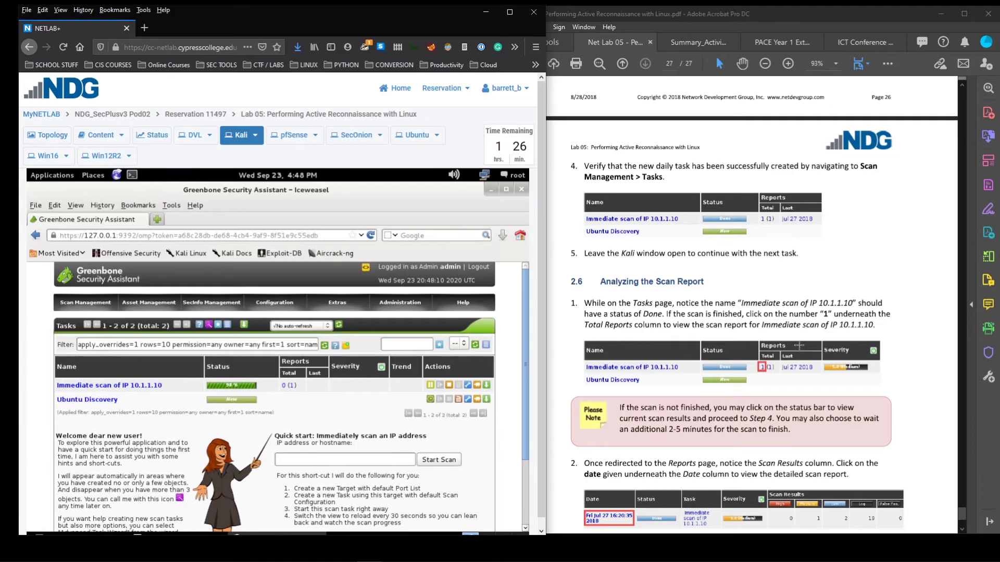
{"action": "scroll", "coordinate": [798, 345], "scroll_direction": "down", "scroll_amount": 2}
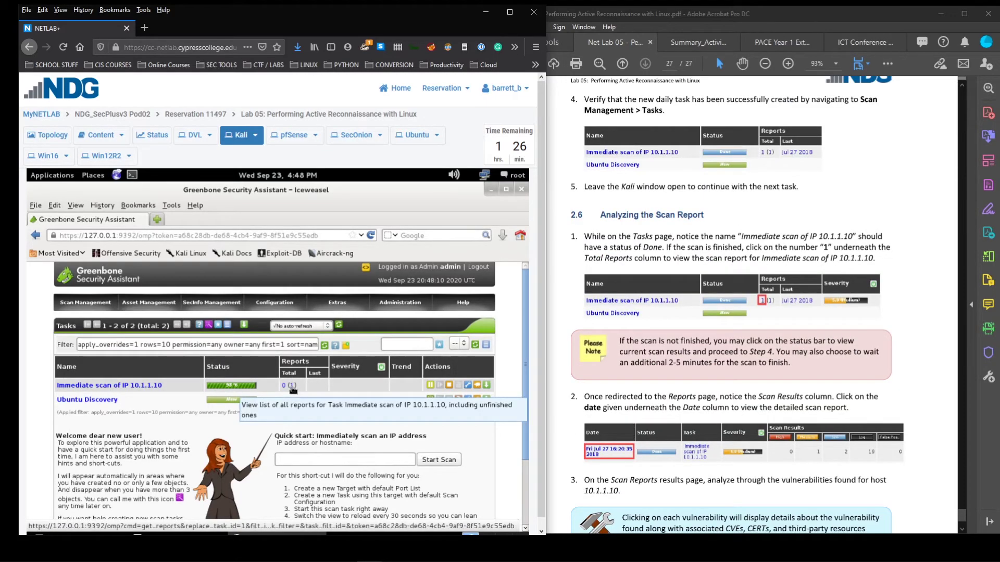
{"action": "left_click", "coordinate": [292, 385]}
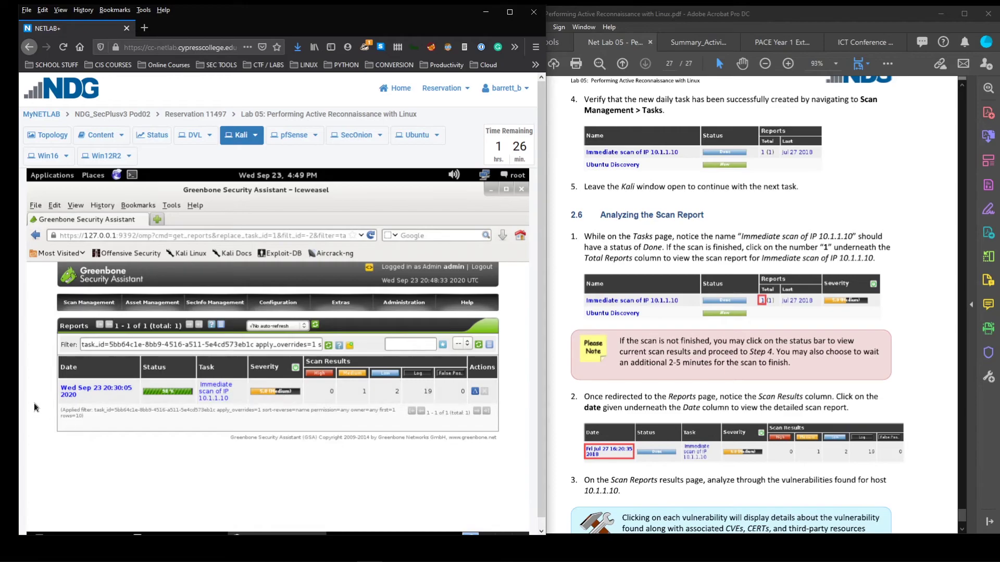
{"action": "left_click", "coordinate": [87, 391]}
{"action": "scroll", "coordinate": [743, 391], "scroll_direction": "down", "scroll_amount": 3}
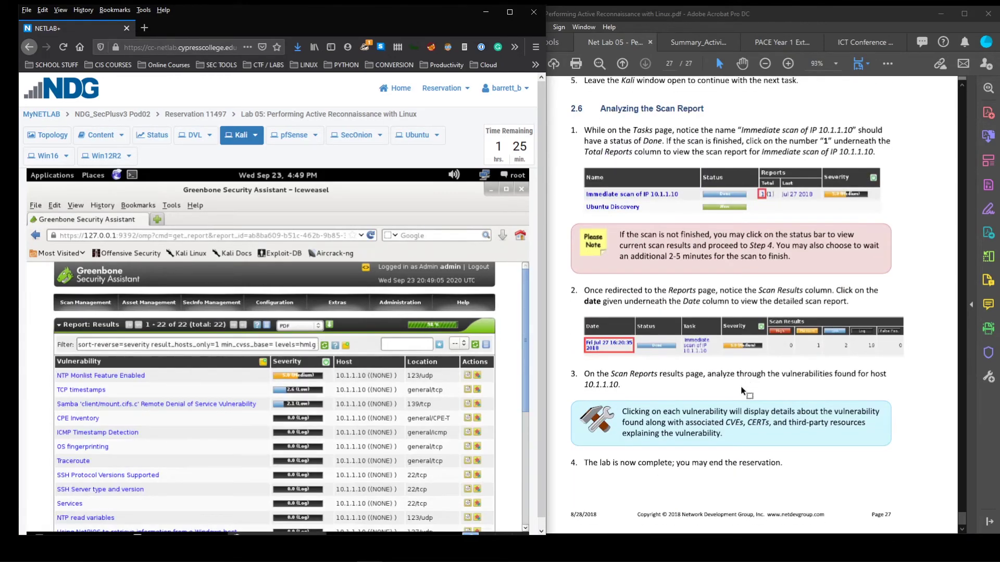
{"action": "scroll", "coordinate": [743, 390], "scroll_direction": "up", "scroll_amount": 2}
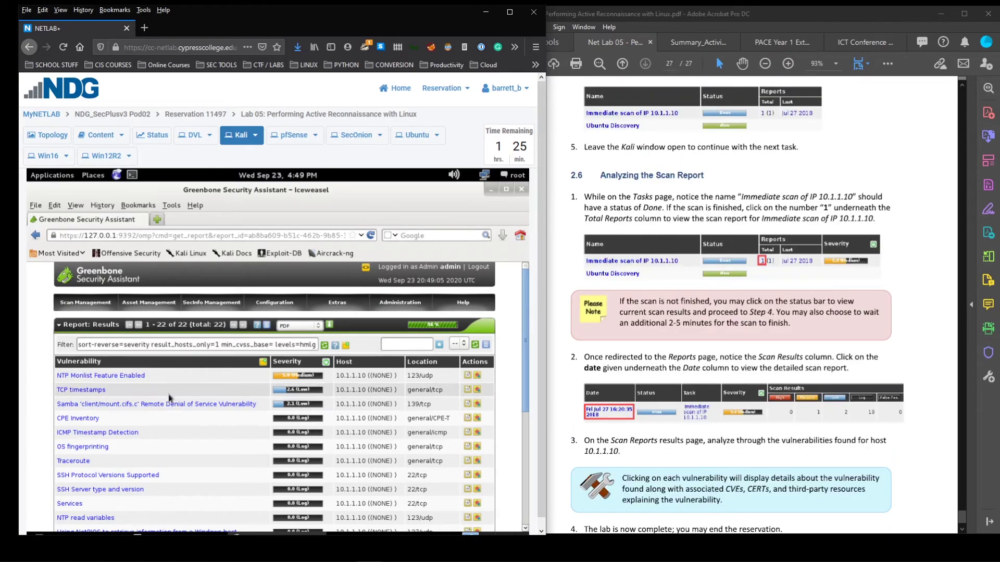
{"action": "scroll", "coordinate": [169, 399], "scroll_direction": "down", "scroll_amount": 1}
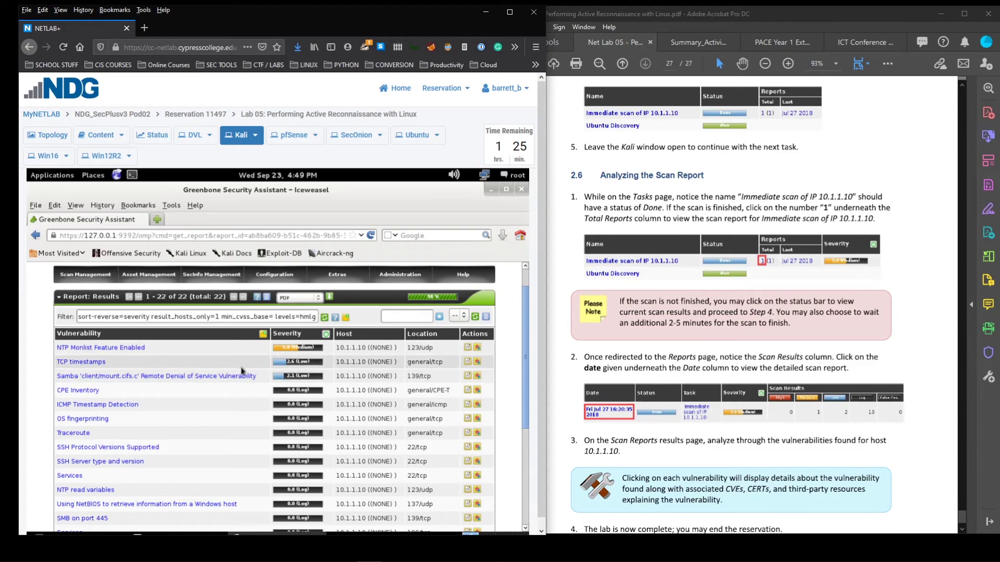
{"action": "scroll", "coordinate": [214, 424], "scroll_direction": "down", "scroll_amount": 4}
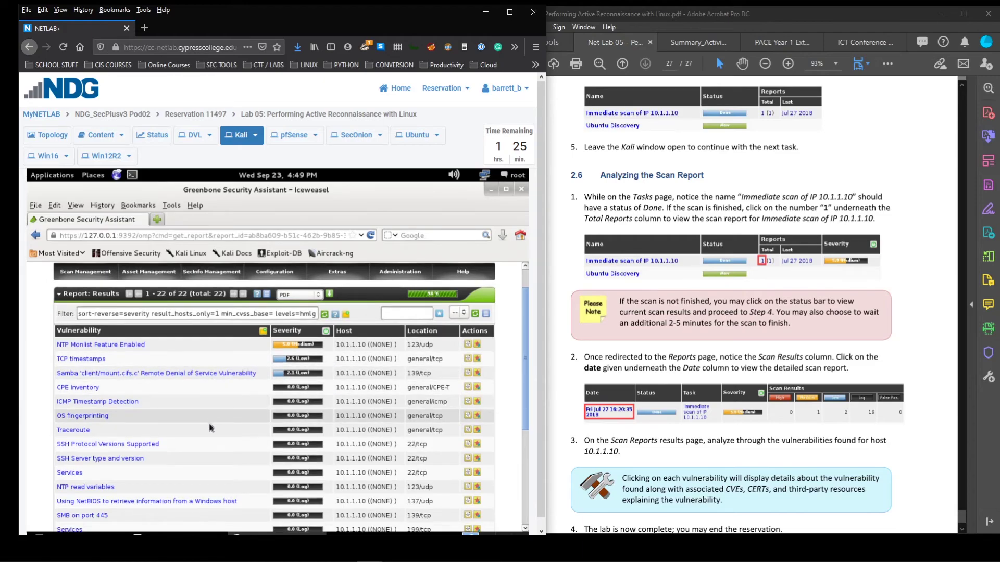
{"action": "scroll", "coordinate": [203, 443], "scroll_direction": "down", "scroll_amount": 3}
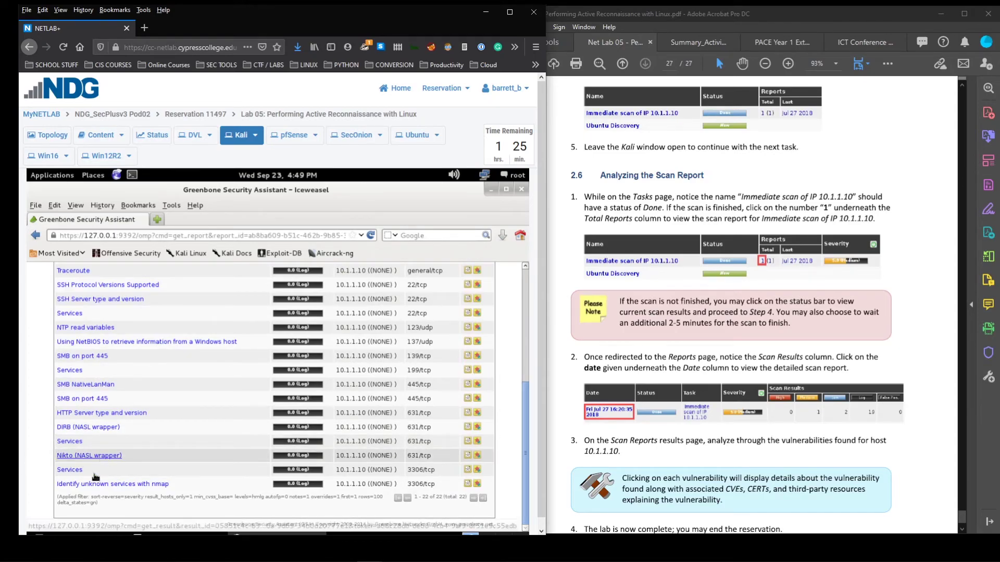
{"action": "left_click", "coordinate": [109, 456]}
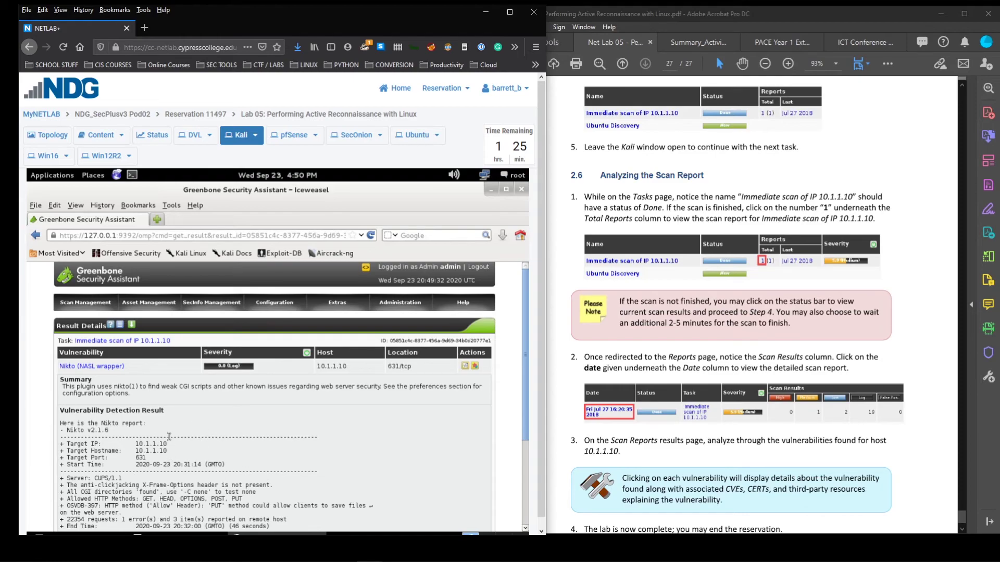
{"action": "scroll", "coordinate": [169, 437], "scroll_direction": "down", "scroll_amount": 2}
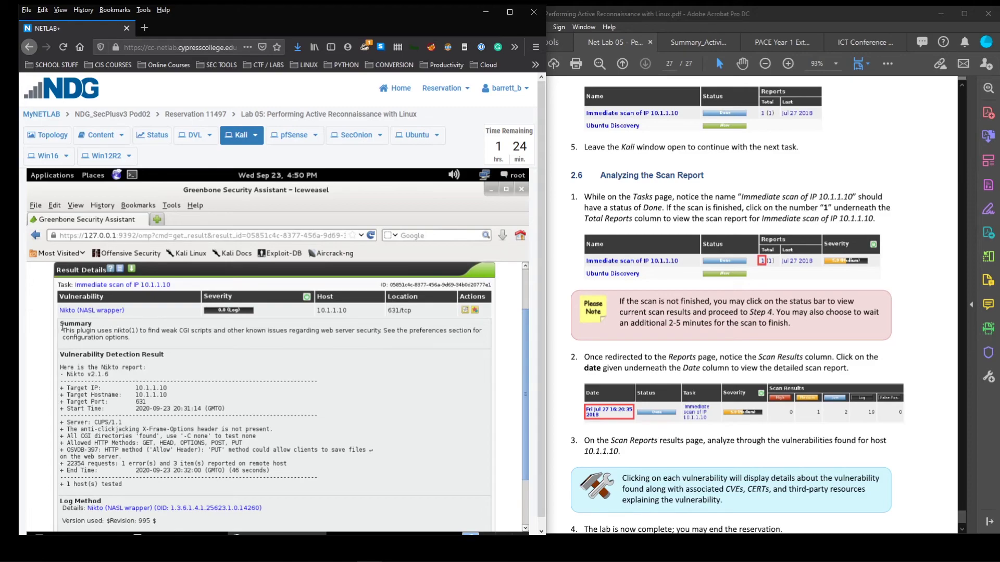
{"action": "left_click_drag", "start_coordinate": [63, 332], "coordinate": [135, 330]}
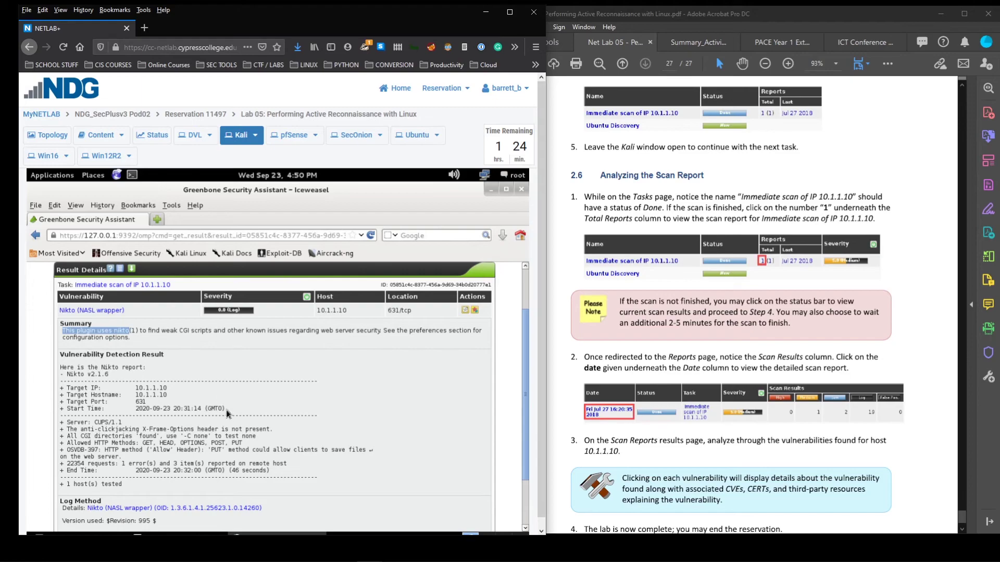
{"action": "left_click", "coordinate": [182, 404]}
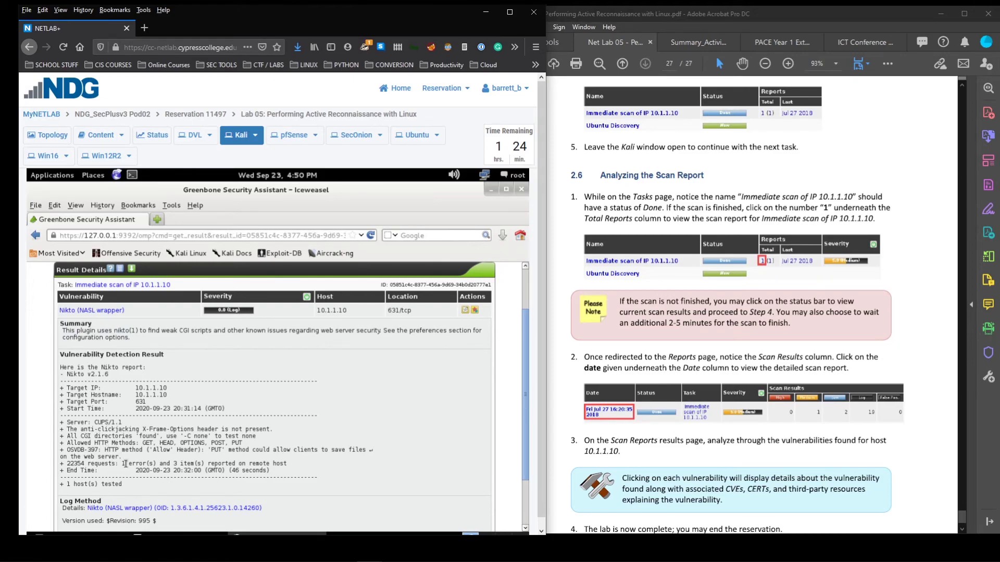
{"action": "scroll", "coordinate": [64, 391], "scroll_direction": "down", "scroll_amount": 1}
{"action": "left_click_drag", "start_coordinate": [64, 392], "coordinate": [202, 449]}
{"action": "left_click", "coordinate": [201, 449]}
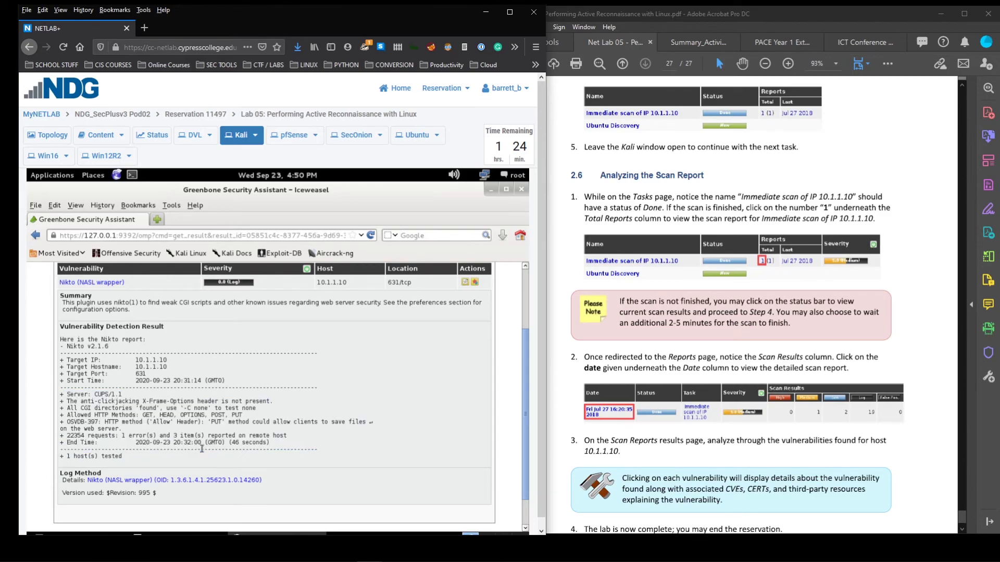
{"action": "scroll", "coordinate": [202, 449], "scroll_direction": "up", "scroll_amount": 1}
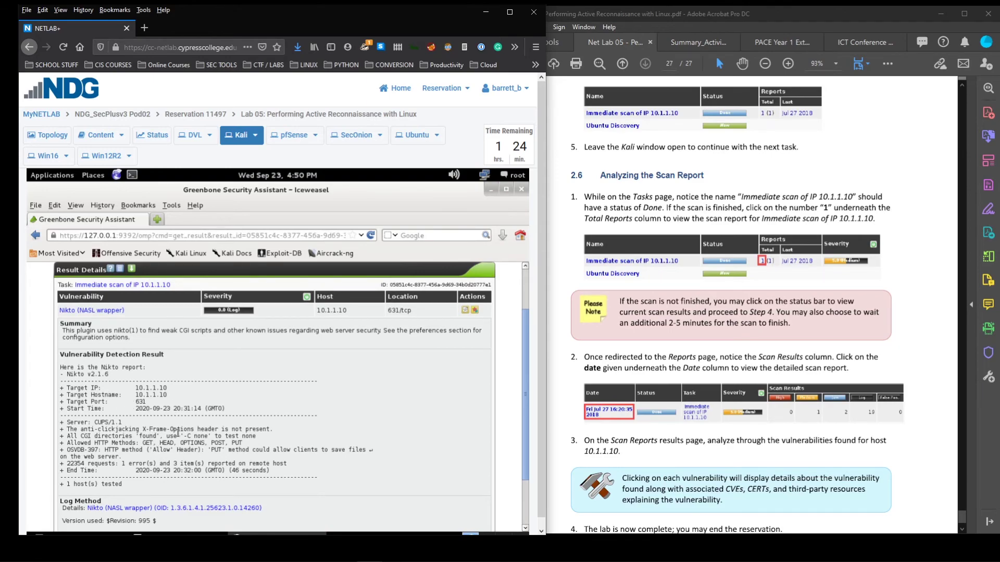
{"action": "left_click_drag", "start_coordinate": [125, 475], "coordinate": [66, 442]}
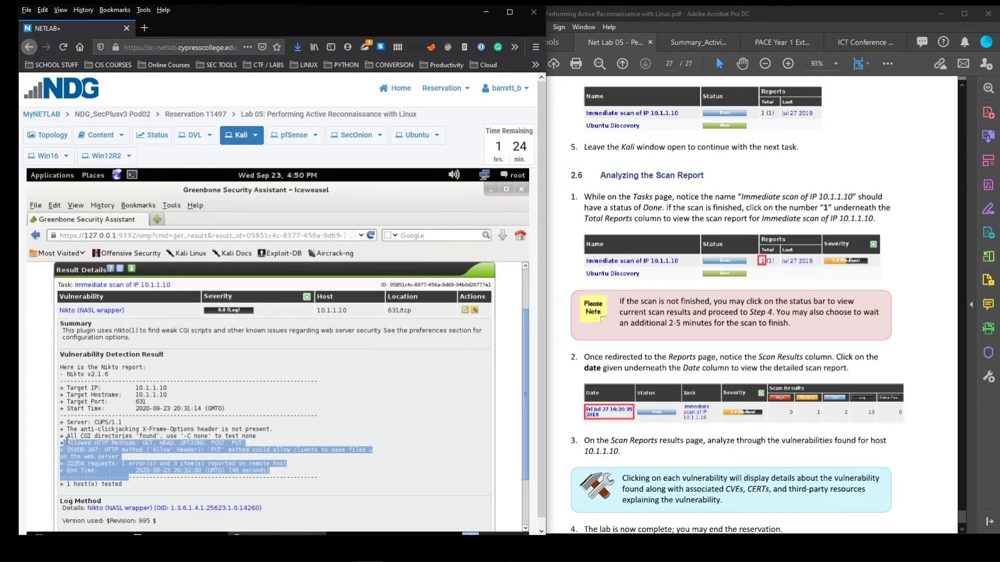
{"action": "left_click", "coordinate": [66, 442]}
Open the NTP Monlist Feature Enabled result and read its denial-of-service summary
{"action": "left_click", "coordinate": [43, 237]}
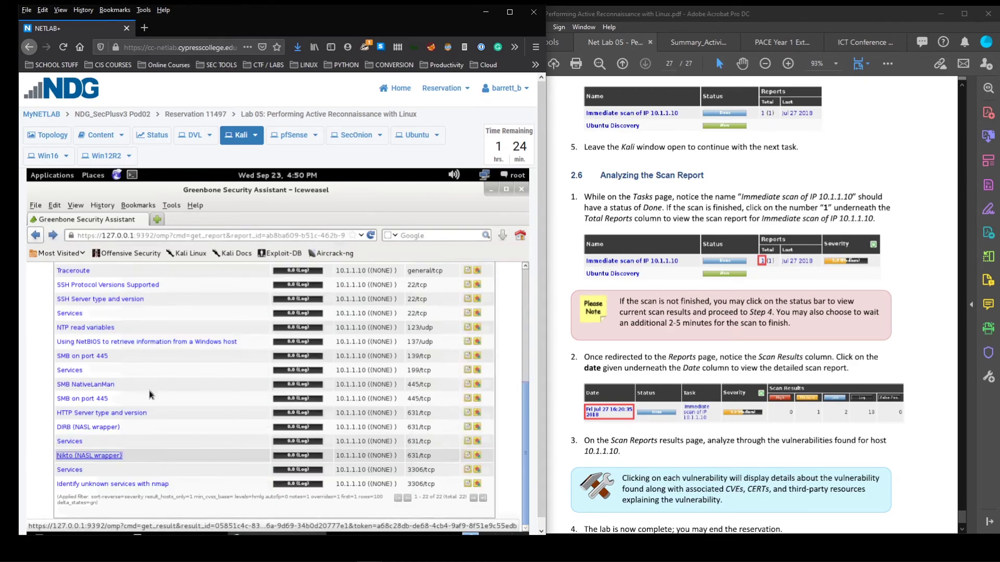
{"action": "scroll", "coordinate": [270, 370], "scroll_direction": "up", "scroll_amount": 4}
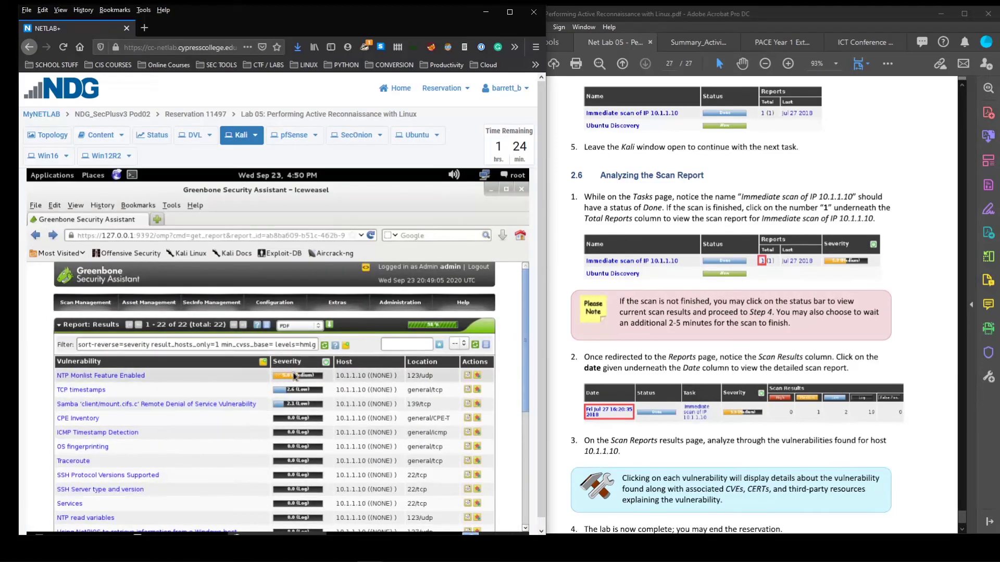
{"action": "left_click", "coordinate": [105, 376]}
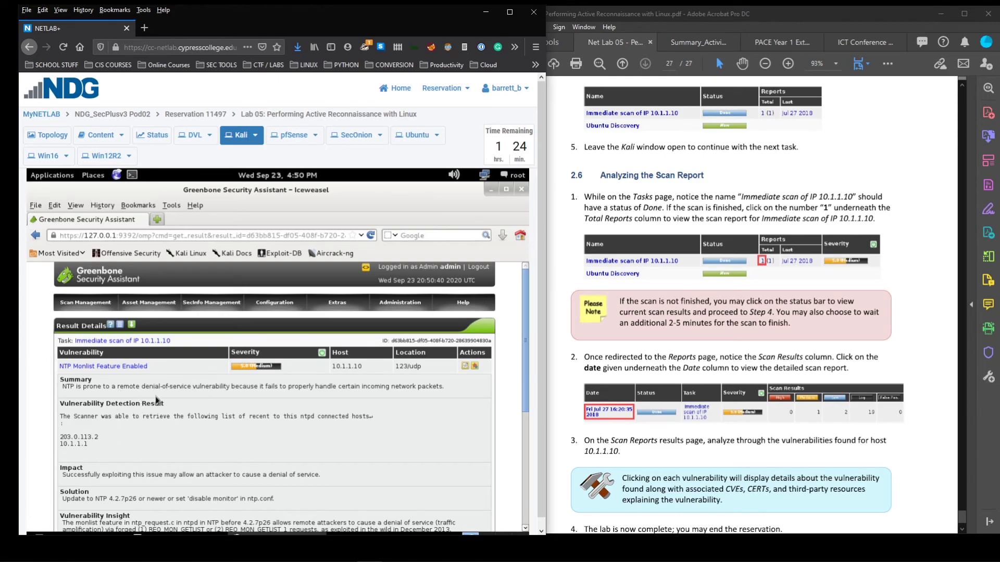
{"action": "left_click_drag", "start_coordinate": [81, 387], "coordinate": [247, 416]}
{"action": "left_click", "coordinate": [246, 417]}
Read the Solution section advising an upgrade to NTP 4.2.7p26
{"action": "scroll", "coordinate": [243, 416], "scroll_direction": "down", "scroll_amount": 2}
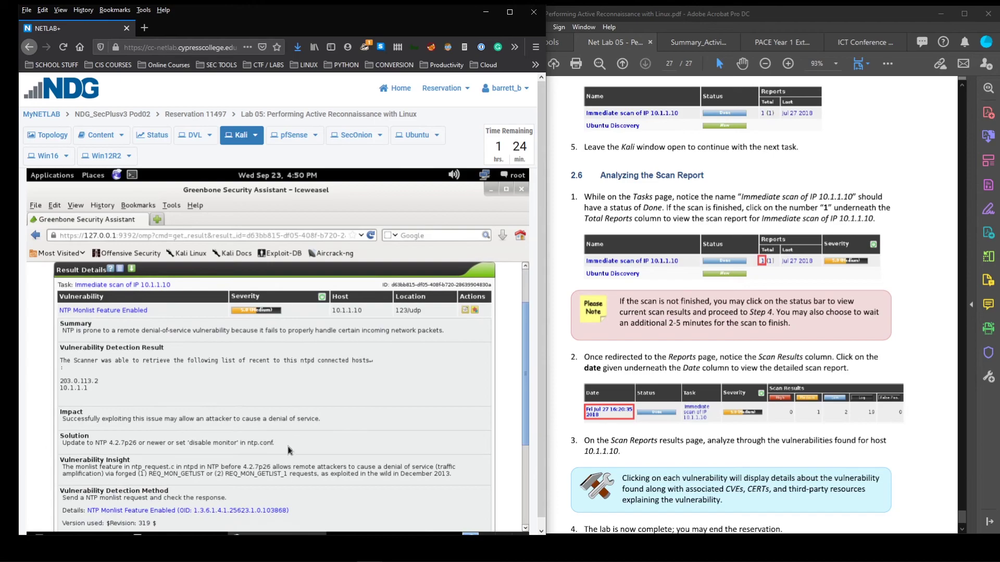
{"action": "left_click_drag", "start_coordinate": [60, 434], "coordinate": [143, 442]}
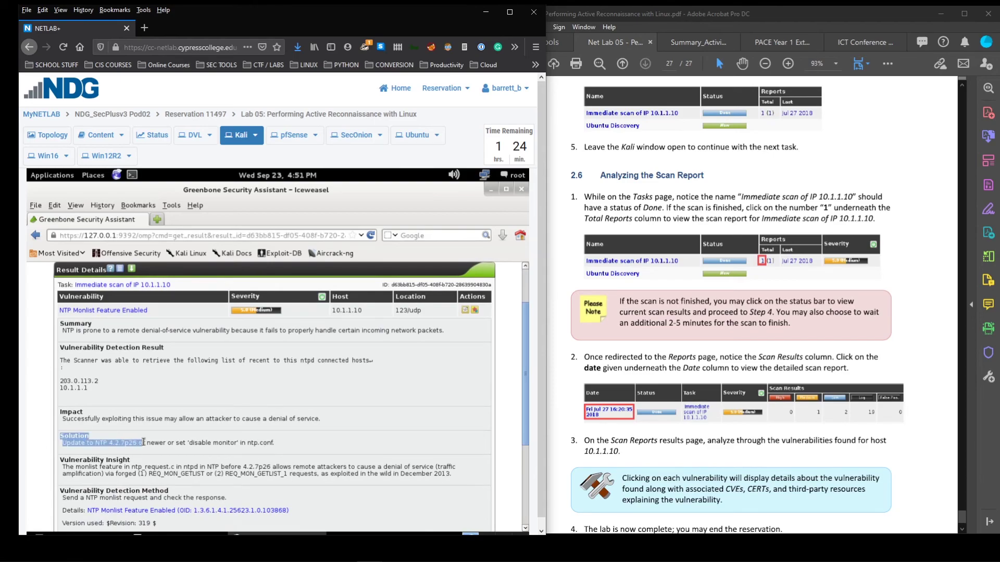
{"action": "left_click", "coordinate": [145, 443]}
{"action": "left_click_drag", "start_coordinate": [64, 444], "coordinate": [166, 447]}
{"action": "left_click", "coordinate": [158, 437]}
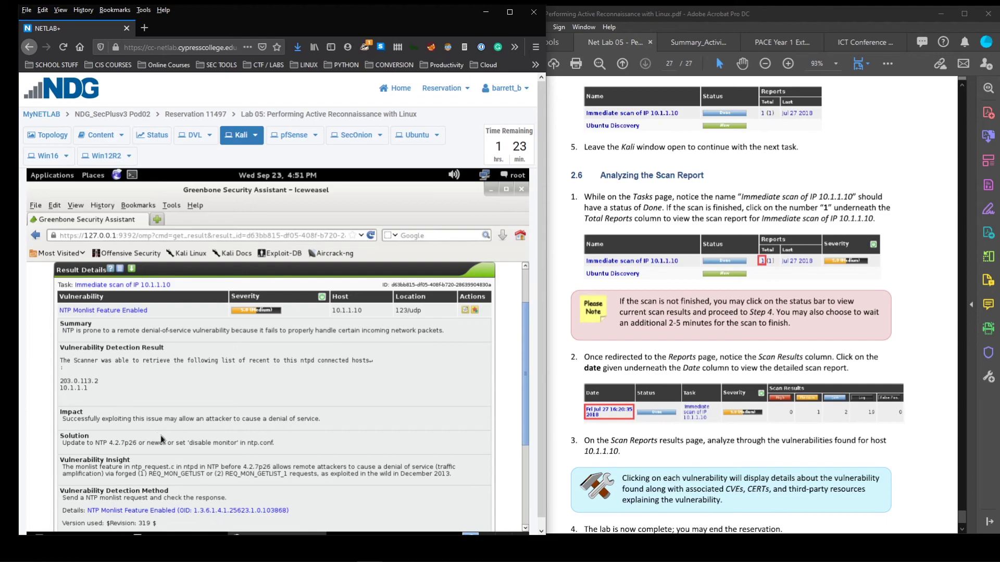
{"action": "scroll", "coordinate": [161, 439], "scroll_direction": "down", "scroll_amount": 3}
{"action": "scroll", "coordinate": [219, 425], "scroll_direction": "up", "scroll_amount": 4}
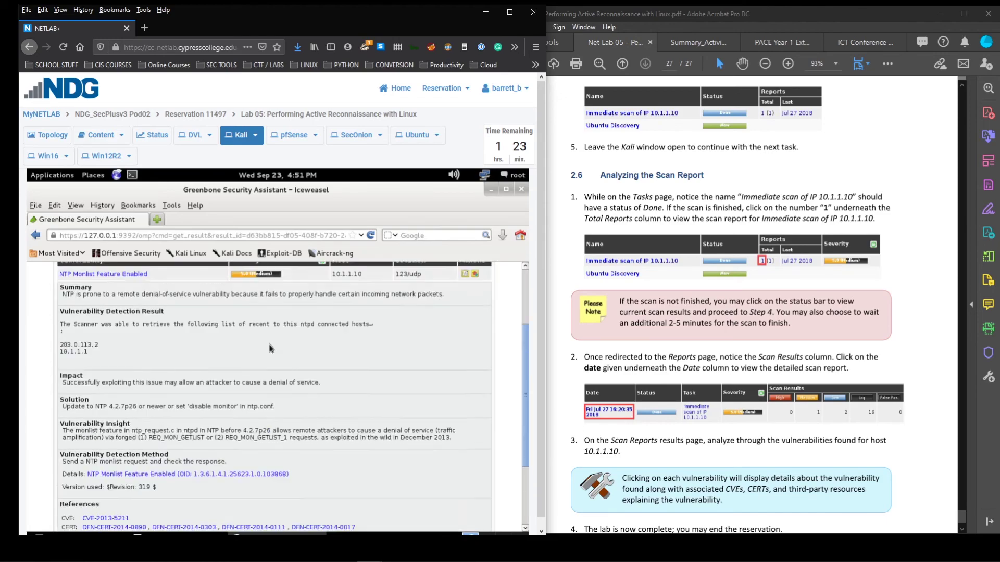
{"action": "scroll", "coordinate": [310, 396], "scroll_direction": "up", "scroll_amount": 1}
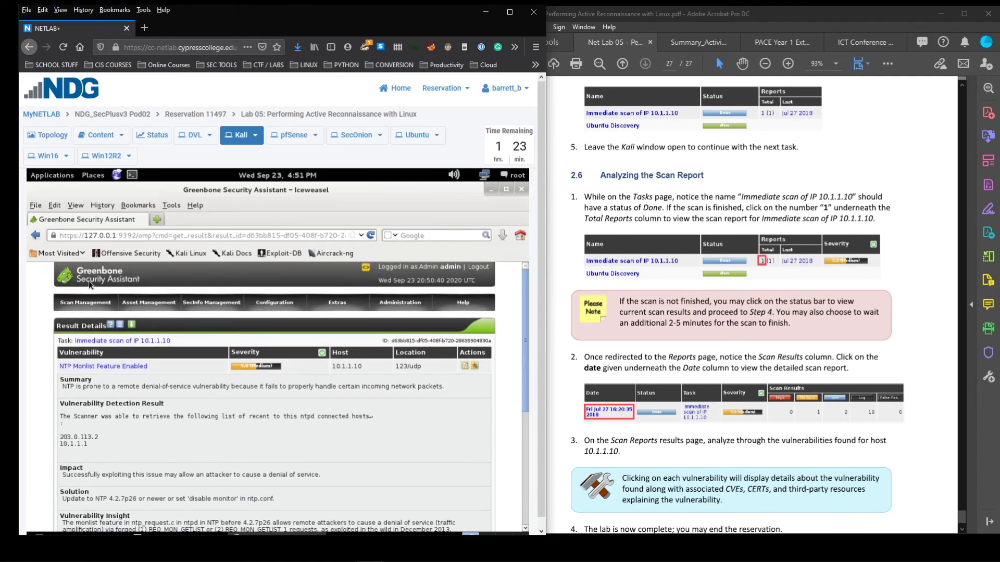
Go back to the 10.1.1.10 results list and scroll through all 22 findings
{"action": "left_click", "coordinate": [35, 235]}
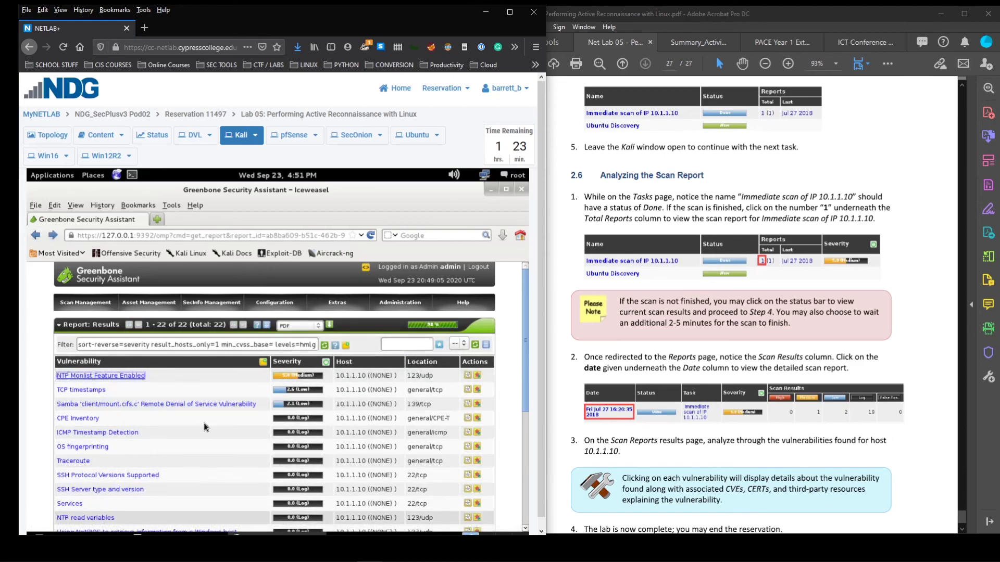
{"action": "scroll", "coordinate": [248, 429], "scroll_direction": "down", "scroll_amount": 6}
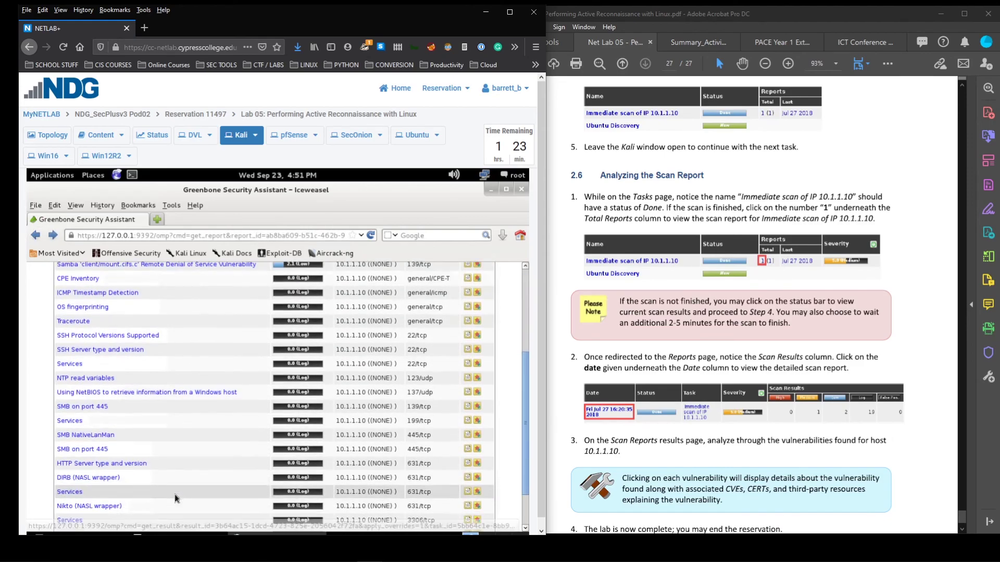
{"action": "scroll", "coordinate": [237, 442], "scroll_direction": "up", "scroll_amount": 6}
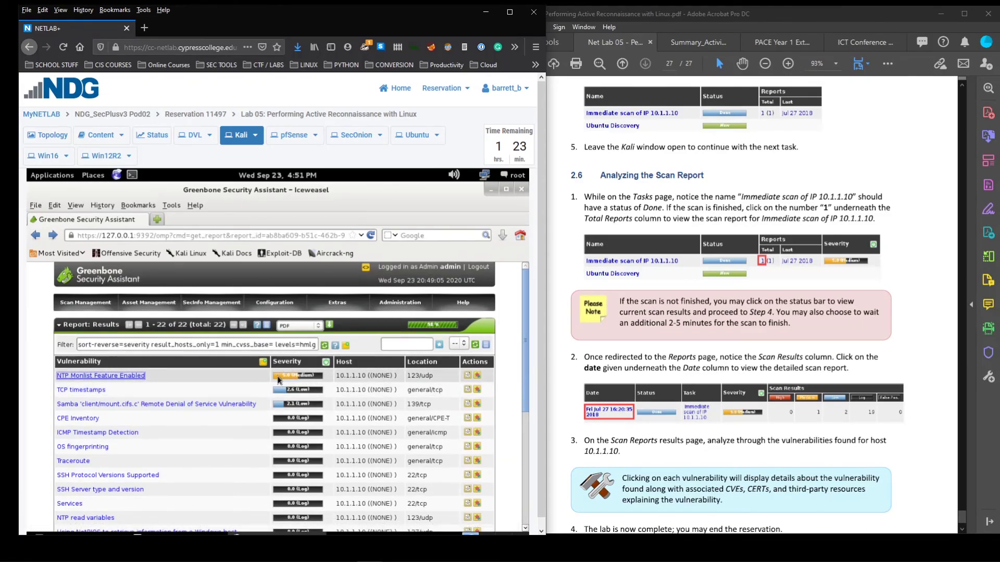
{"action": "scroll", "coordinate": [278, 380], "scroll_direction": "down", "scroll_amount": 7}
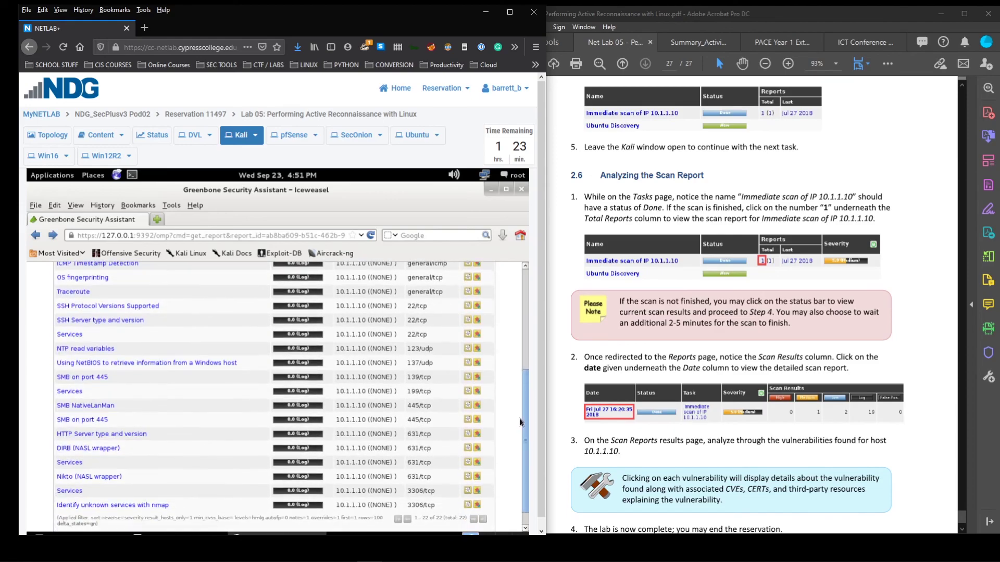
{"action": "scroll", "coordinate": [520, 426], "scroll_direction": "up", "scroll_amount": 7}
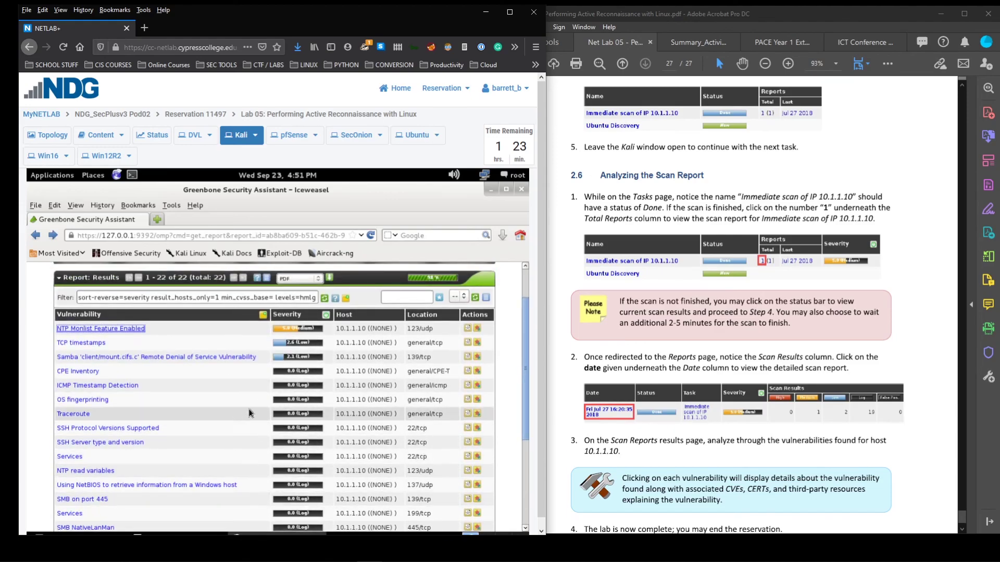
{"action": "scroll", "coordinate": [255, 403], "scroll_direction": "up", "scroll_amount": 2}
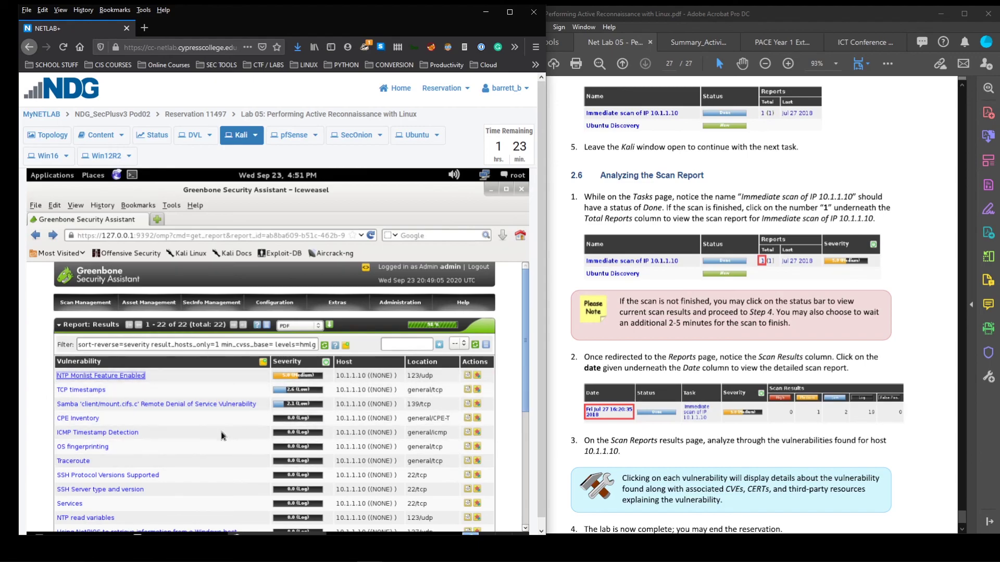
{"action": "scroll", "coordinate": [206, 453], "scroll_direction": "down", "scroll_amount": 1}
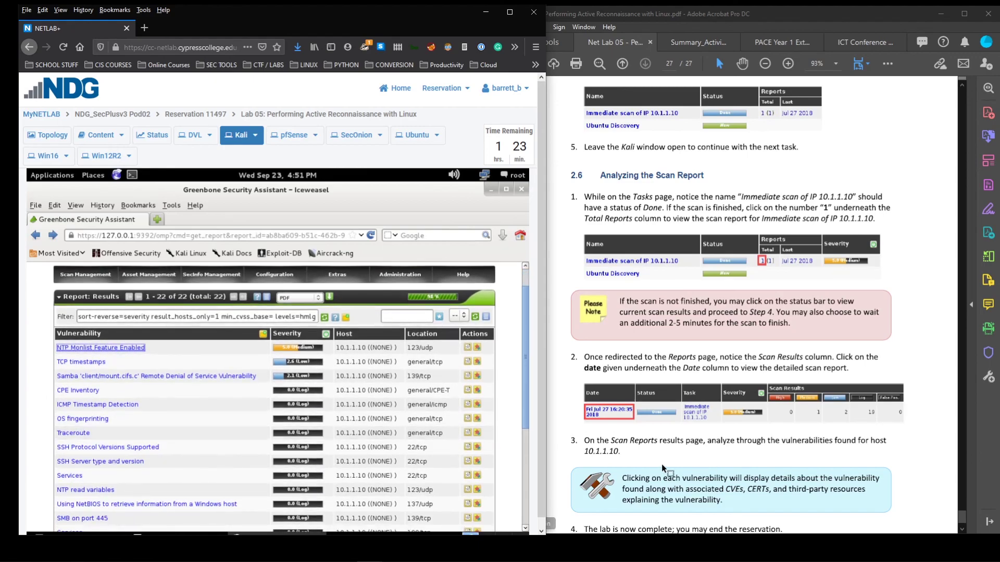
{"action": "scroll", "coordinate": [661, 464], "scroll_direction": "down", "scroll_amount": 2}
{"action": "scroll", "coordinate": [638, 473], "scroll_direction": "up", "scroll_amount": 2}
{"action": "scroll", "coordinate": [635, 480], "scroll_direction": "down", "scroll_amount": 3}
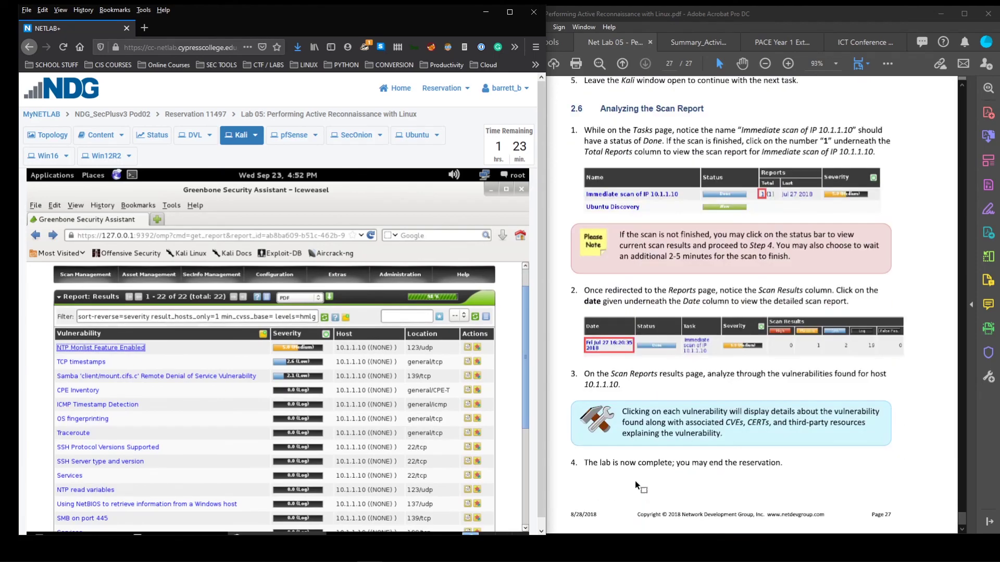
{"action": "scroll", "coordinate": [635, 480], "scroll_direction": "up", "scroll_amount": 5}
{"action": "scroll", "coordinate": [635, 480], "scroll_direction": "up", "scroll_amount": 4}
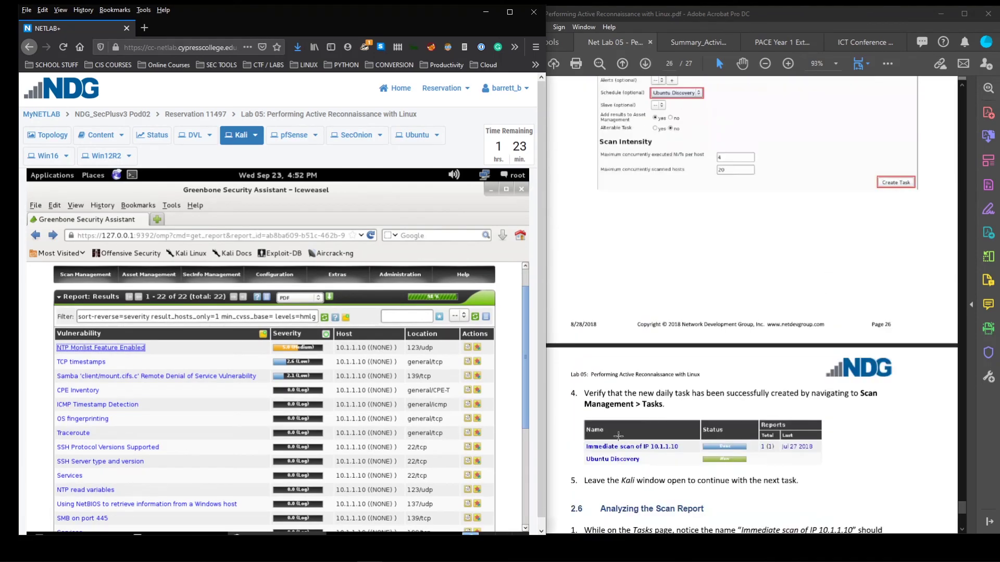
Jump the Acrobat Lab 05 manual to page 1 with Home, then return to the browser
{"action": "left_click", "coordinate": [610, 313]}
{"action": "key", "text": "Home"}
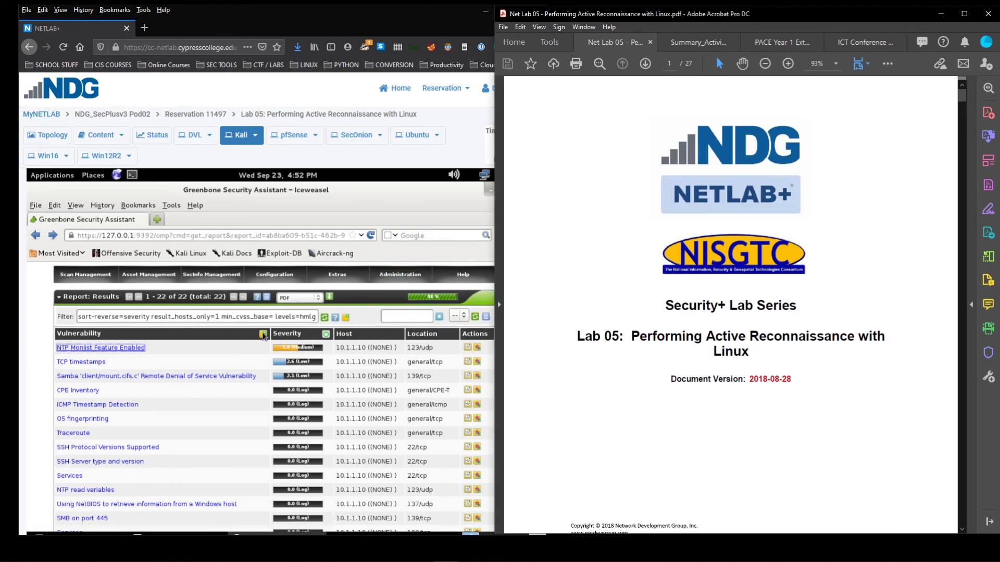
{"action": "left_click", "coordinate": [391, 185]}
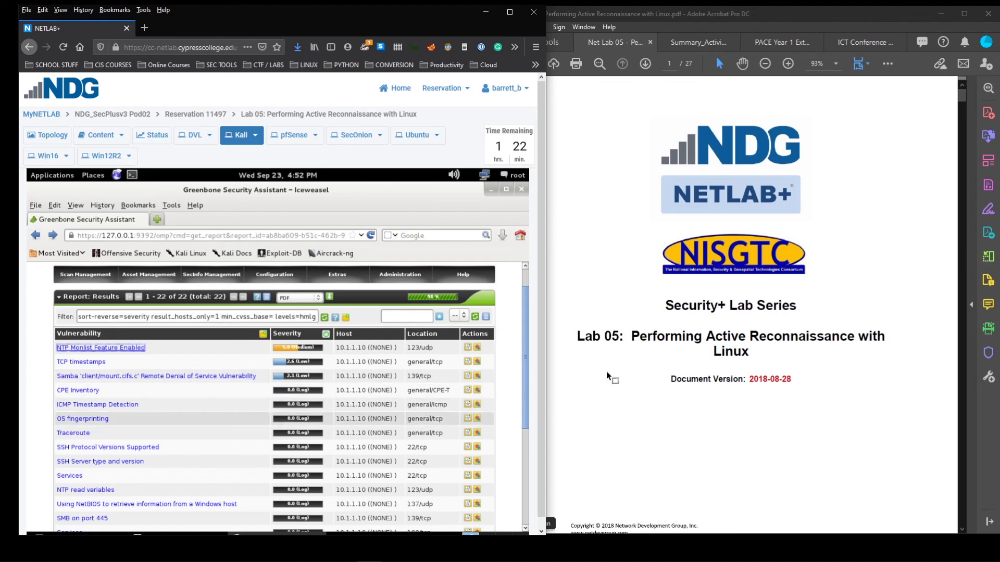
{"action": "left_click", "coordinate": [671, 338]}
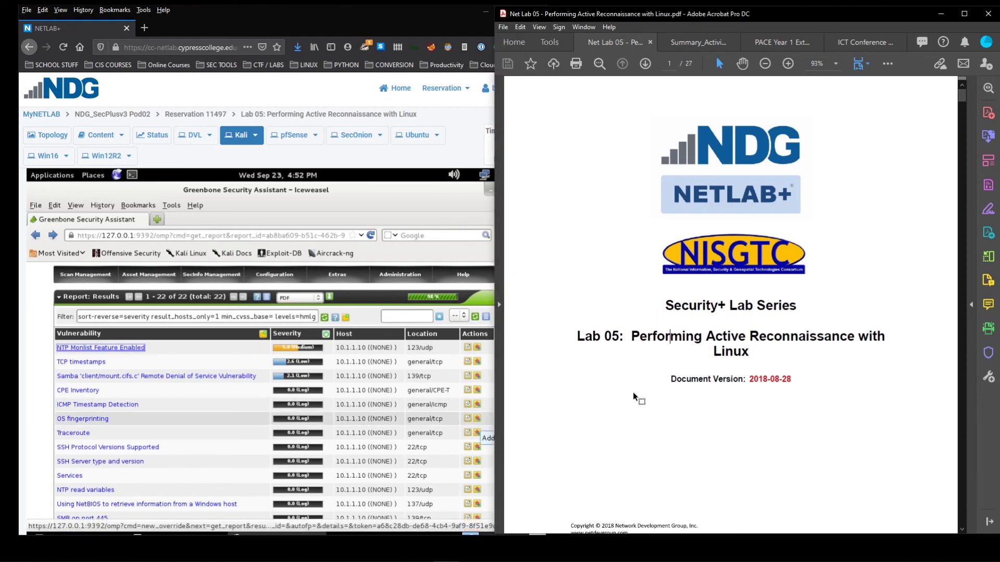
{"action": "left_click", "coordinate": [38, 369]}
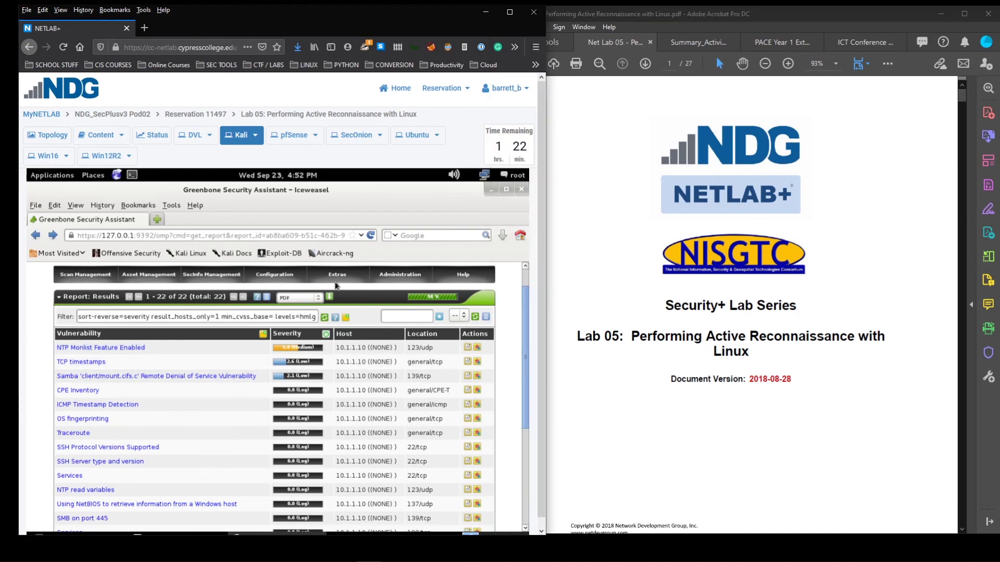